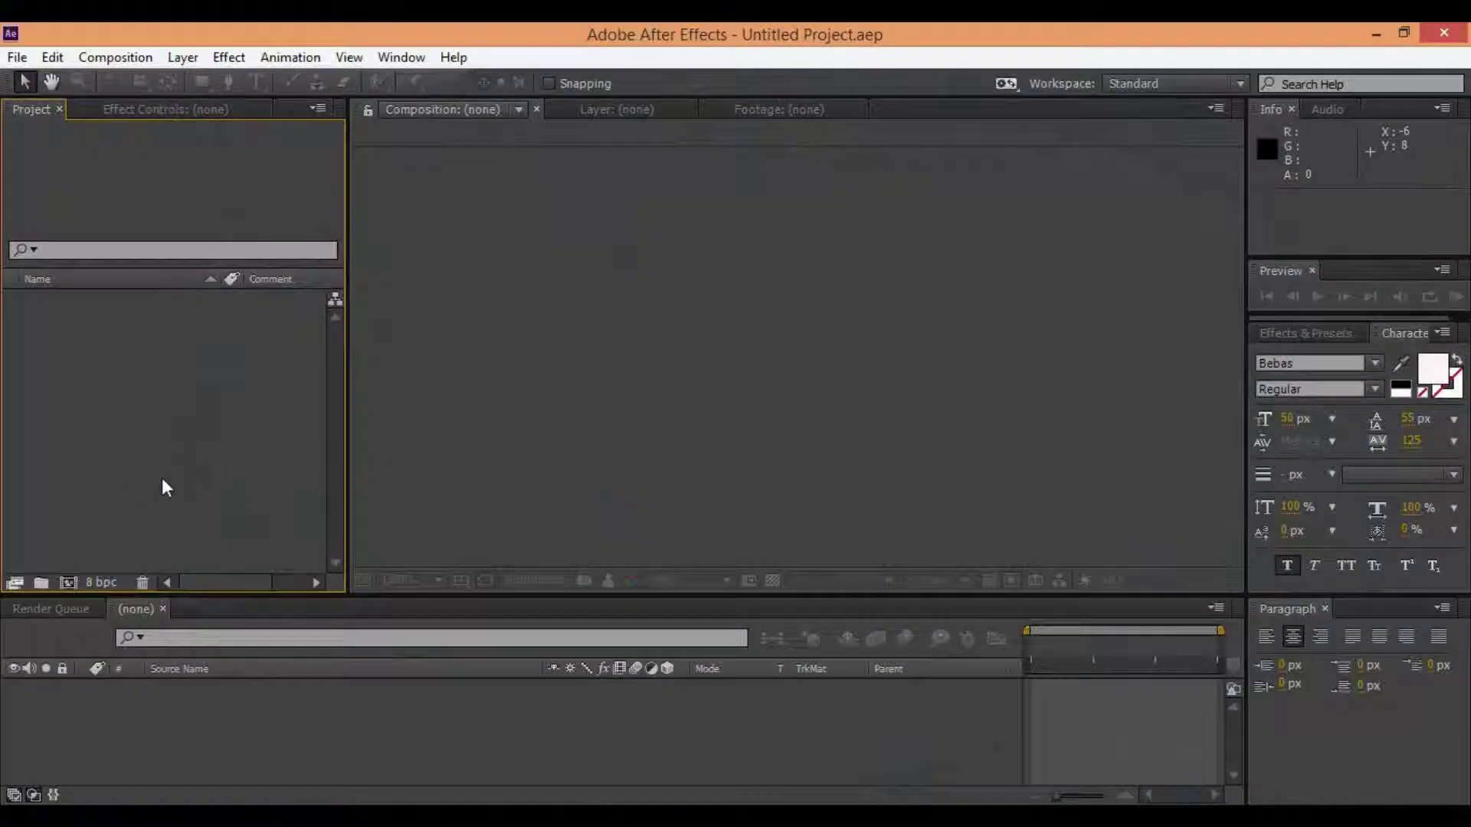
- Import the road photo karsten-wurth-205496.jpg into the project
right_click(164, 442)
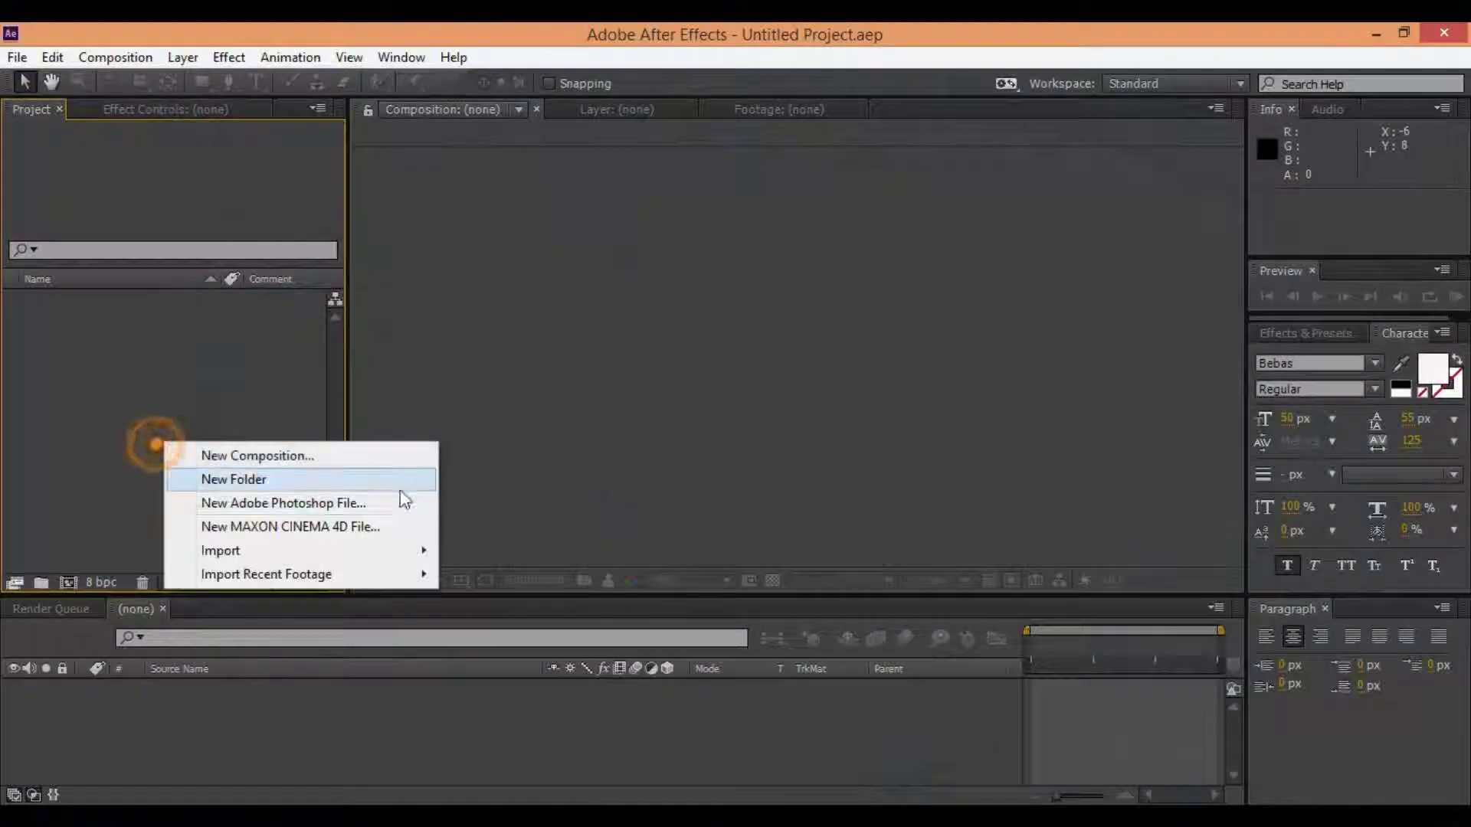
mouse_move(367, 552)
click(499, 549)
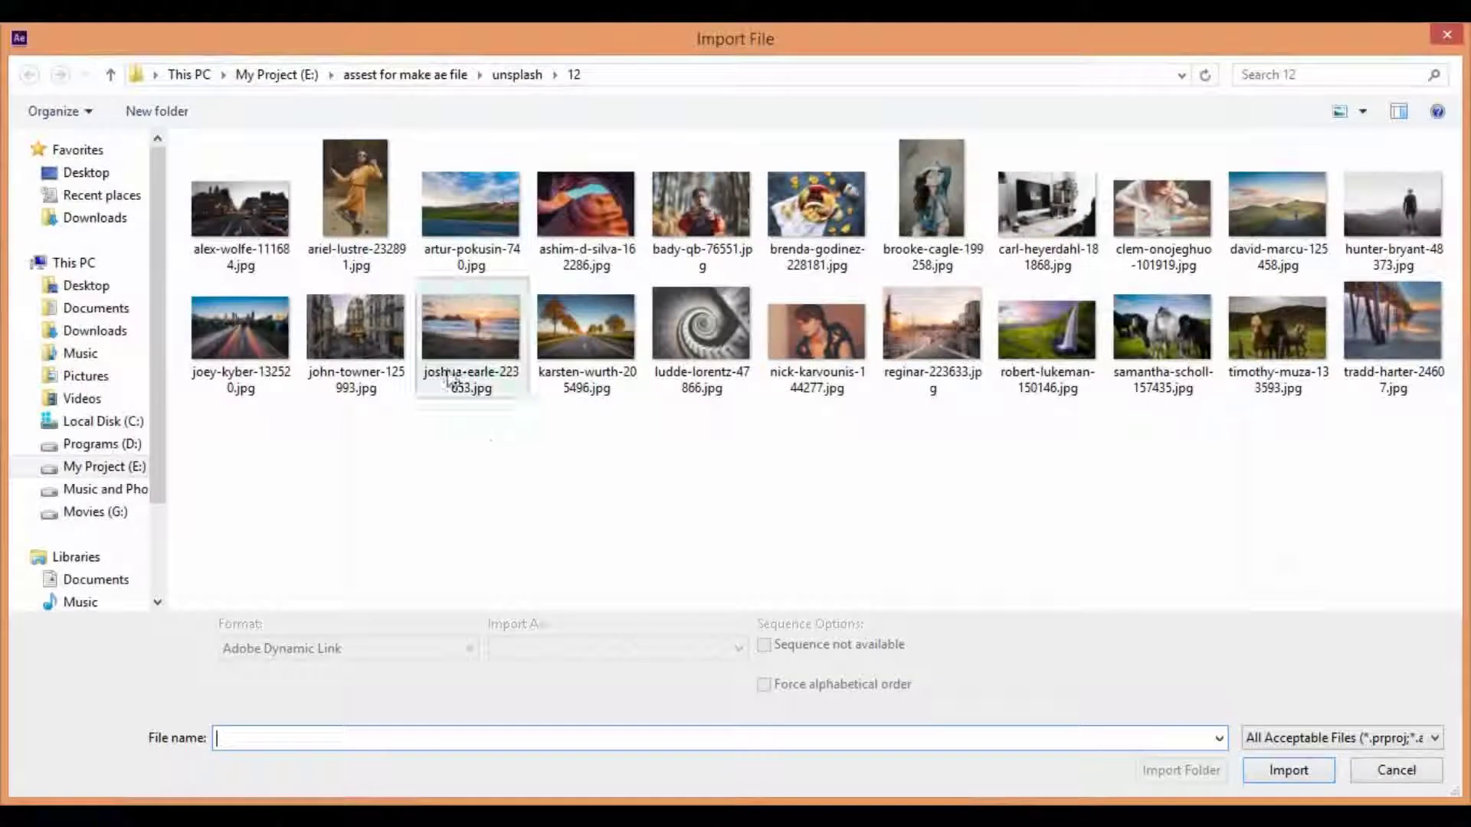
click(580, 357)
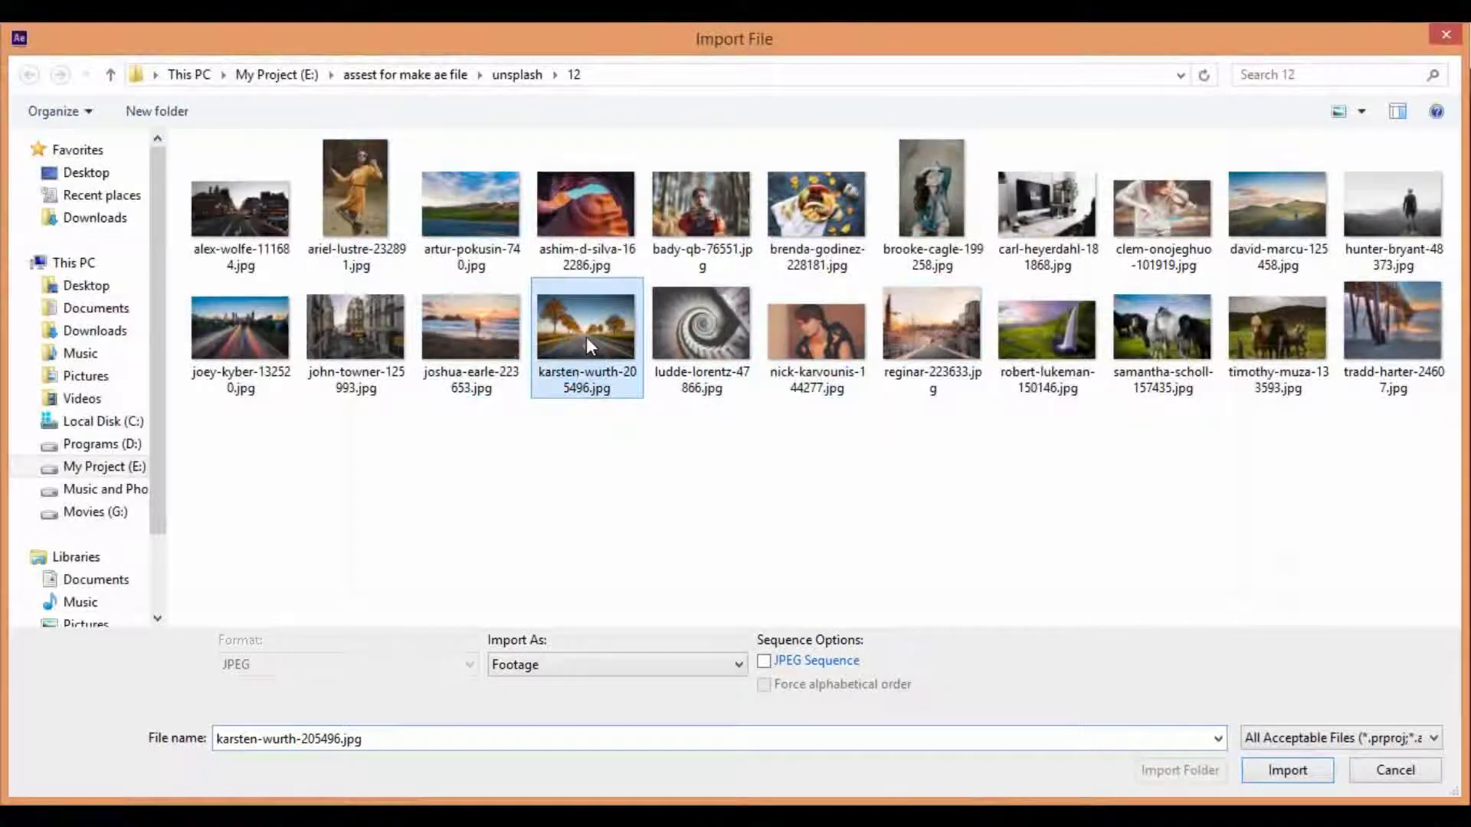
double_click(587, 341)
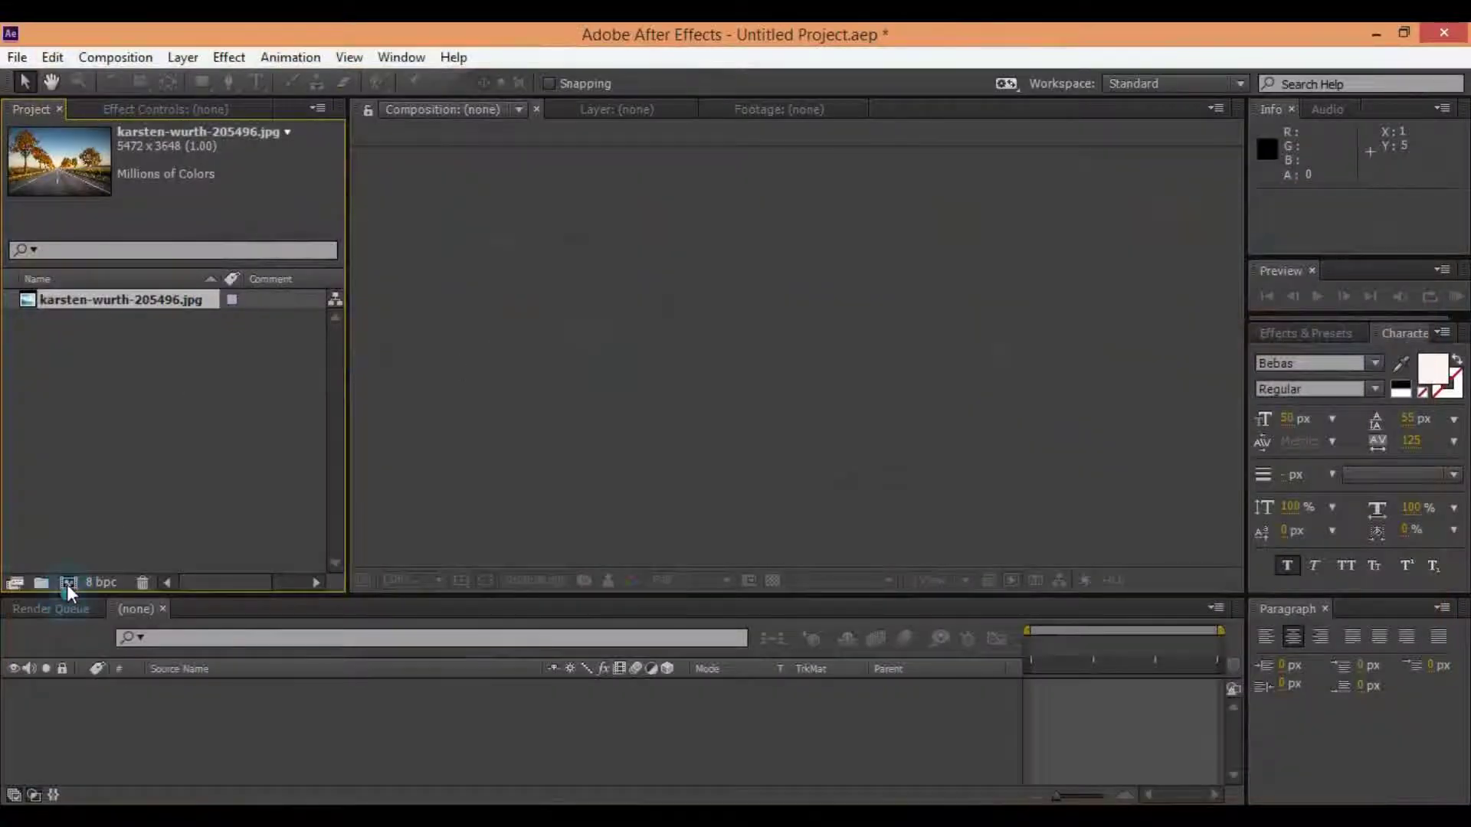
- Create two 1920x1080 compositions named main and photo
click(67, 584)
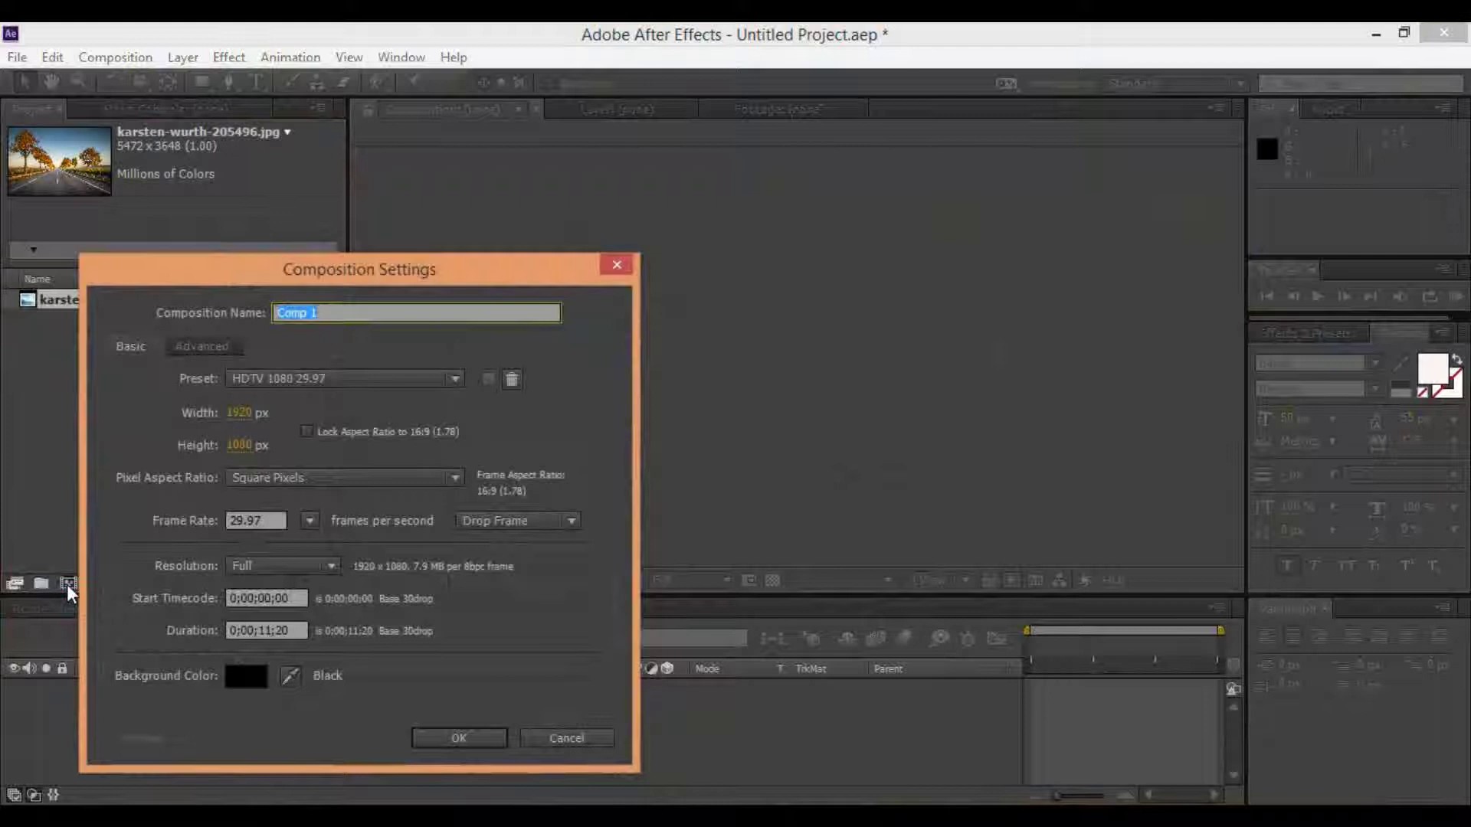
text(m)
text(ai)
key(Return)
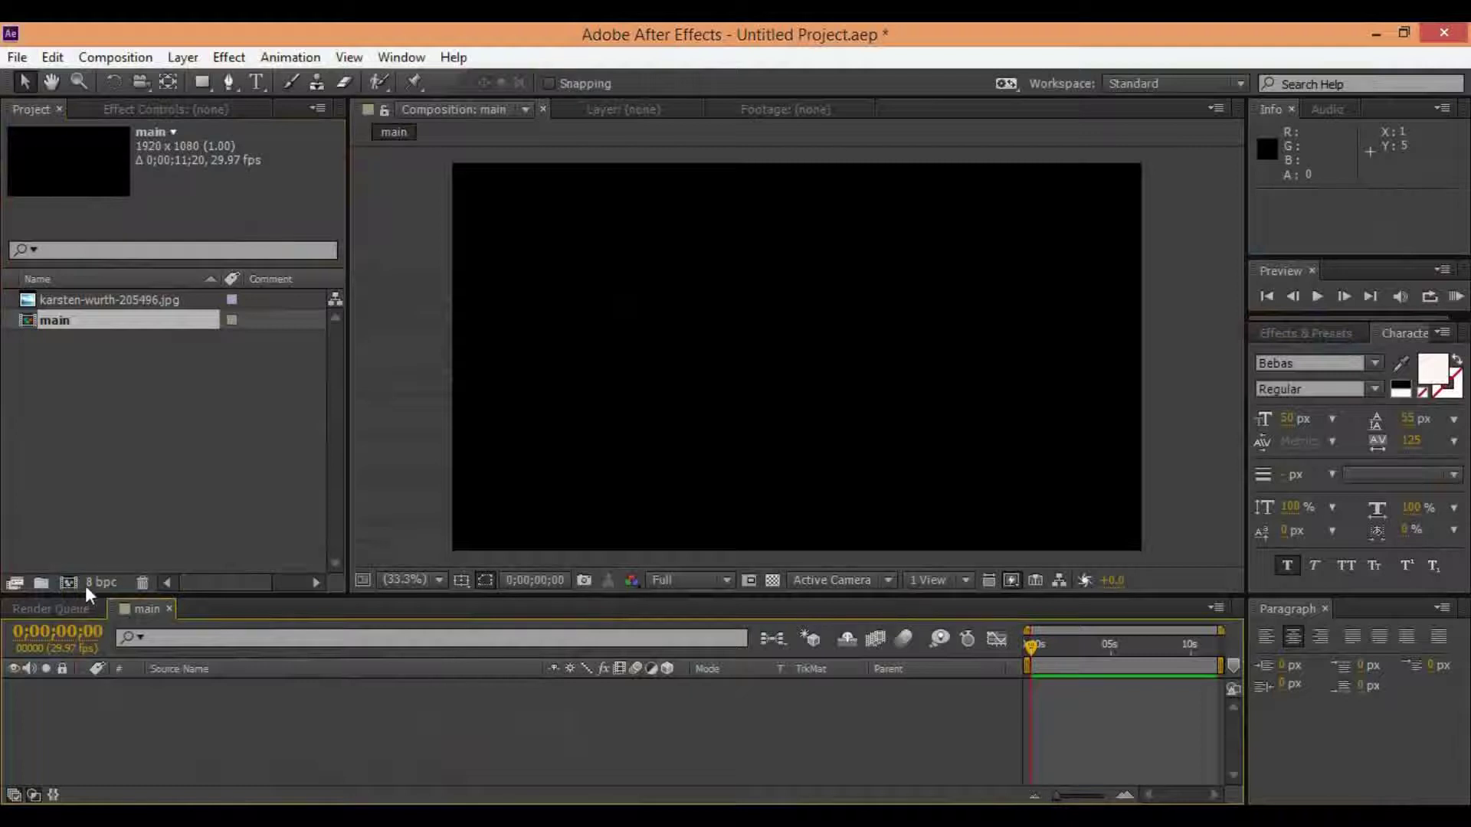
click(72, 583)
text(photo)
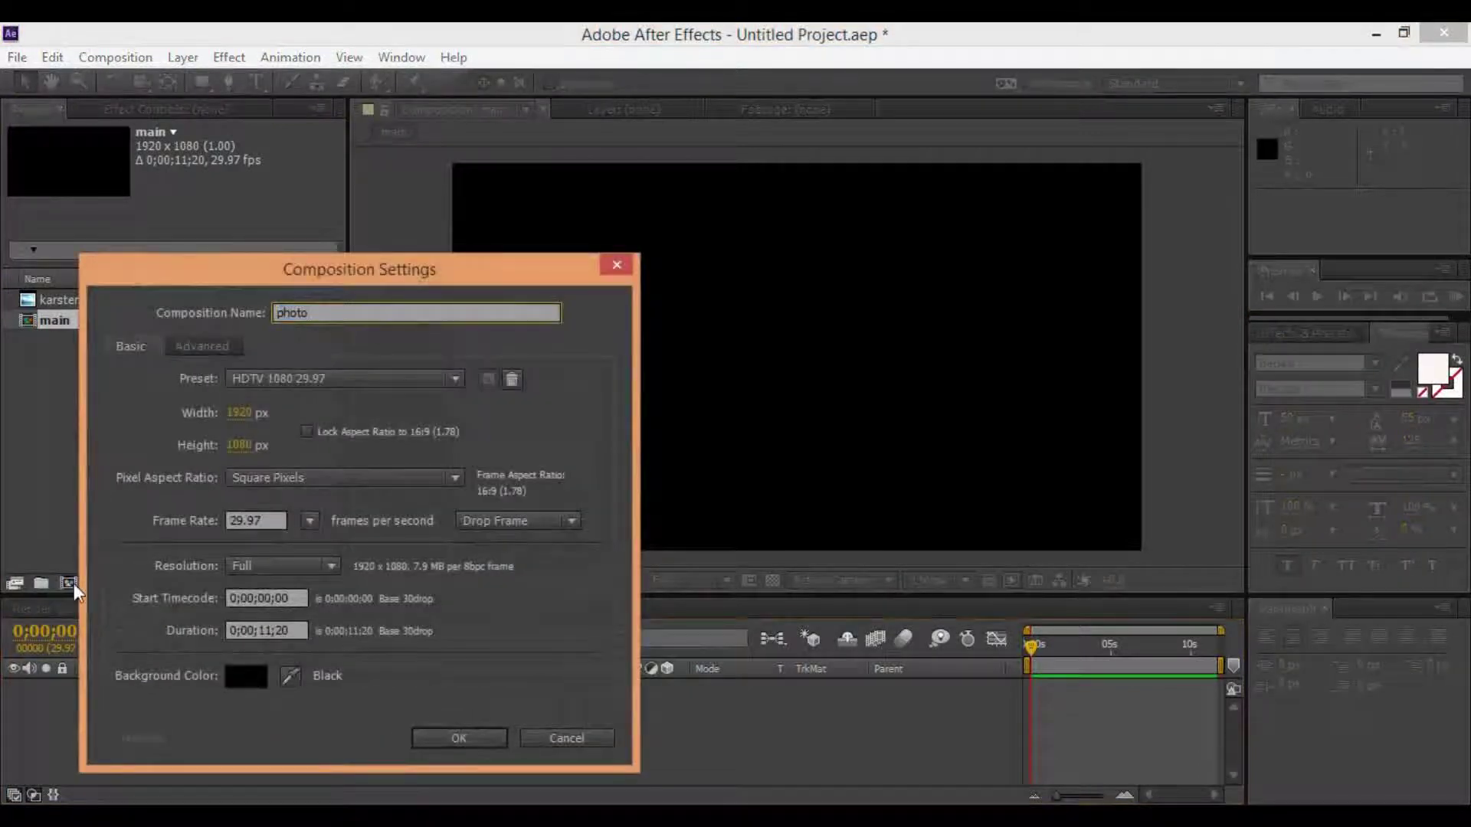
key(Return)
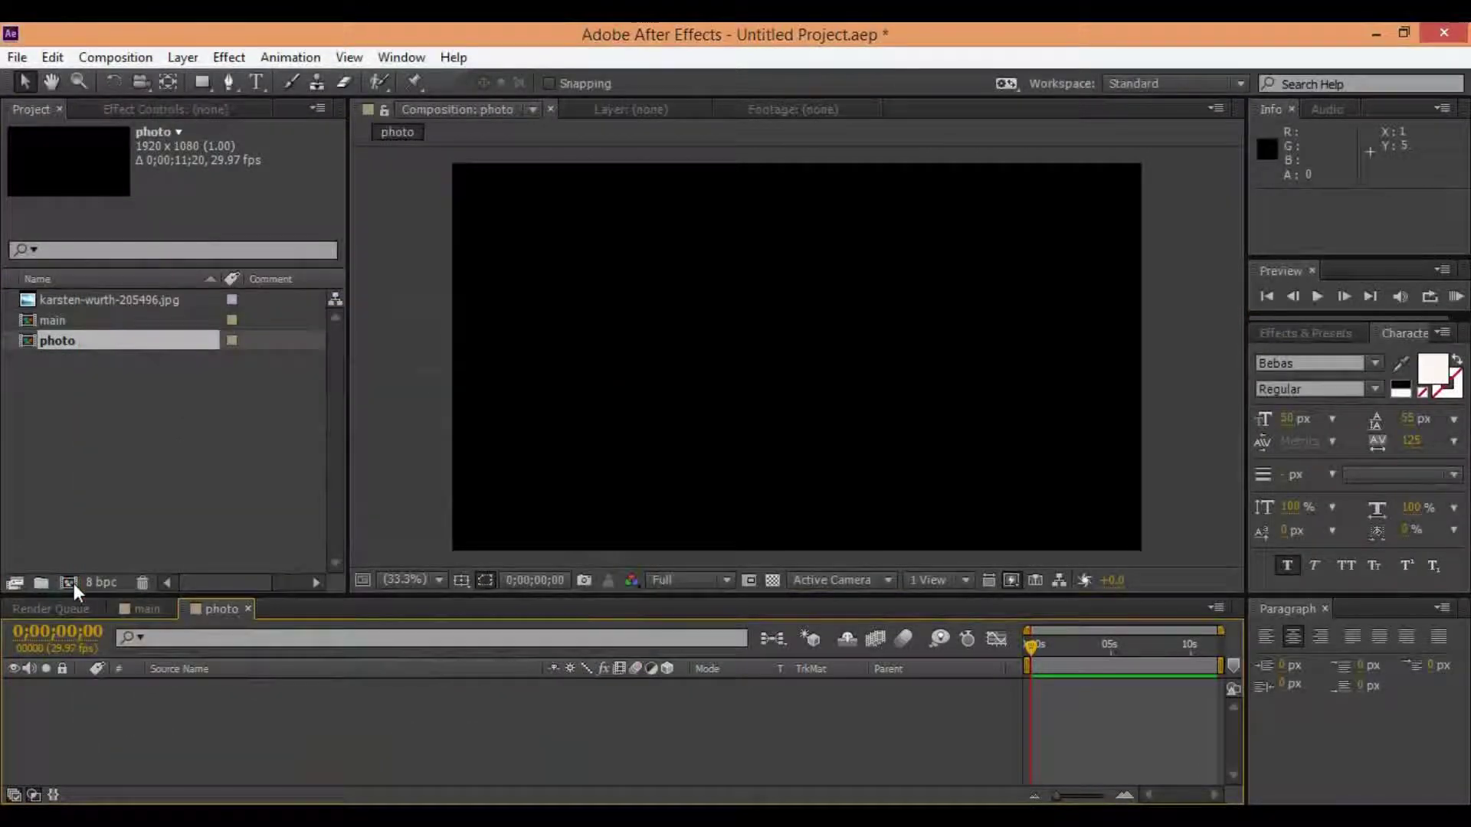
- Place the road photo in the photo comp and scale it down to 38%
drag(82, 300, 199, 761)
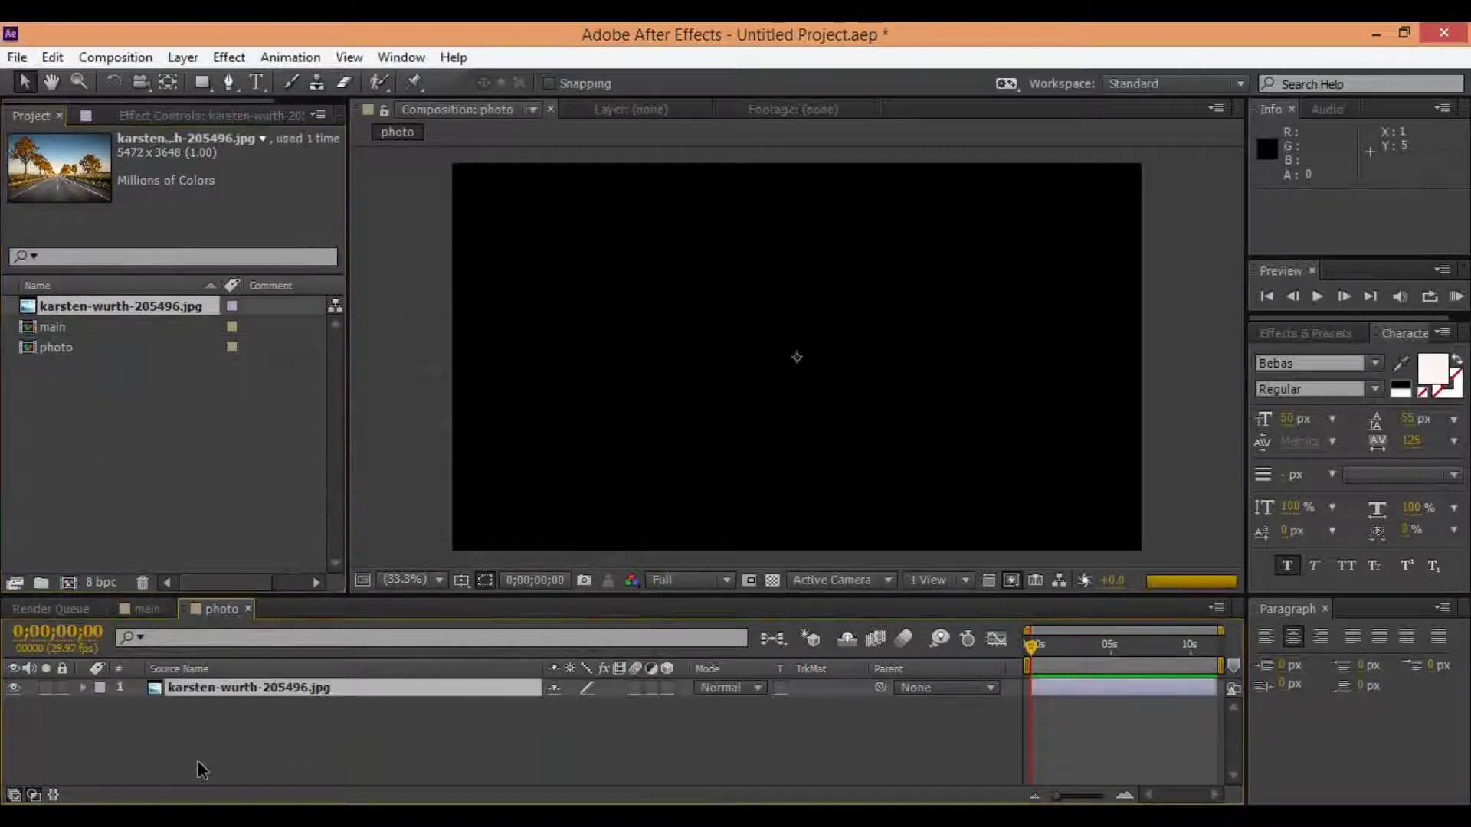
key(s)
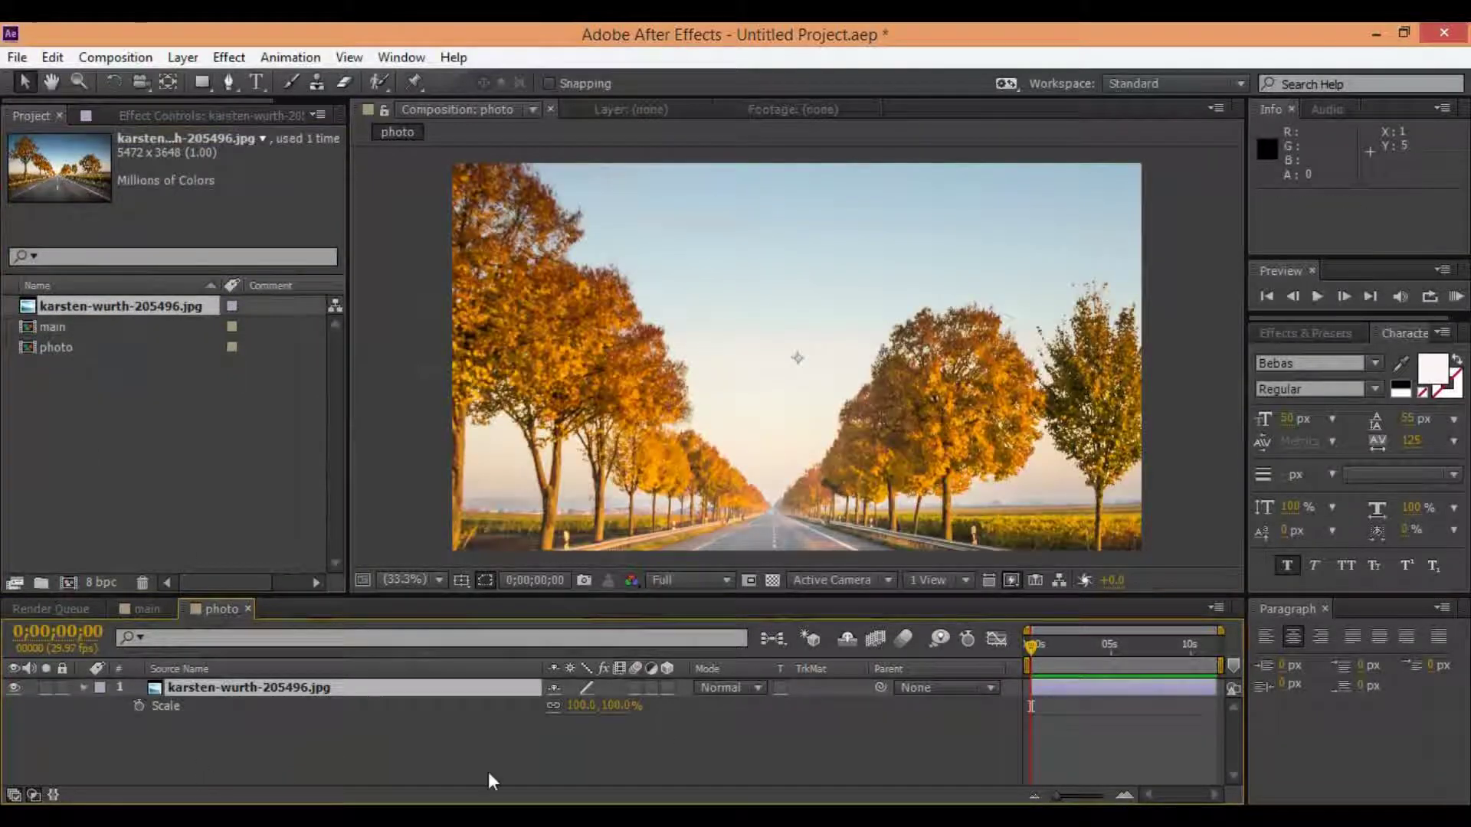
mouse_move(598, 699)
mouse_down()
mouse_move(528, 710)
mouse_move(534, 723)
mouse_up()
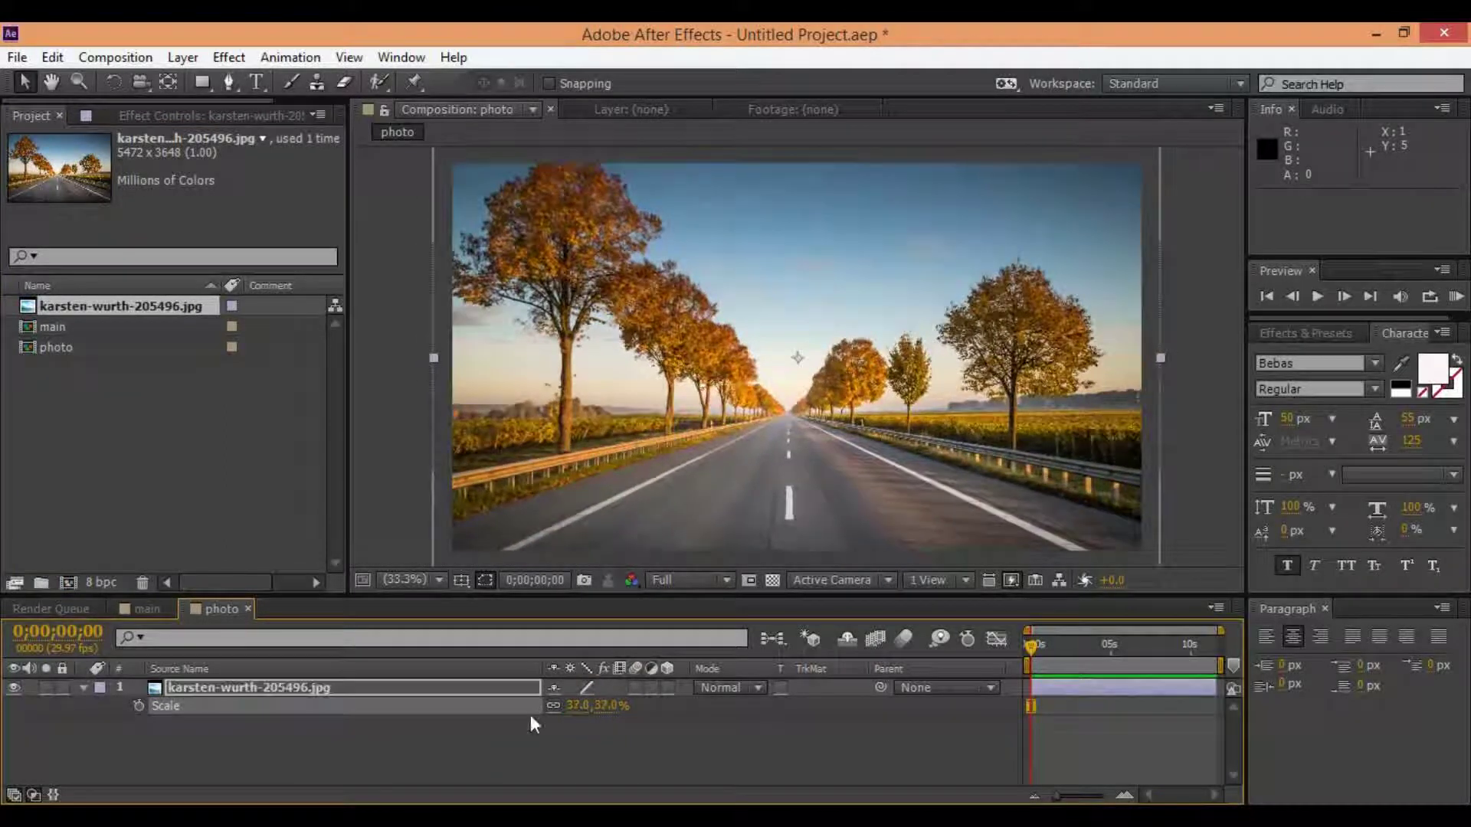
- Nest the photo composition inside the main composition
click(175, 607)
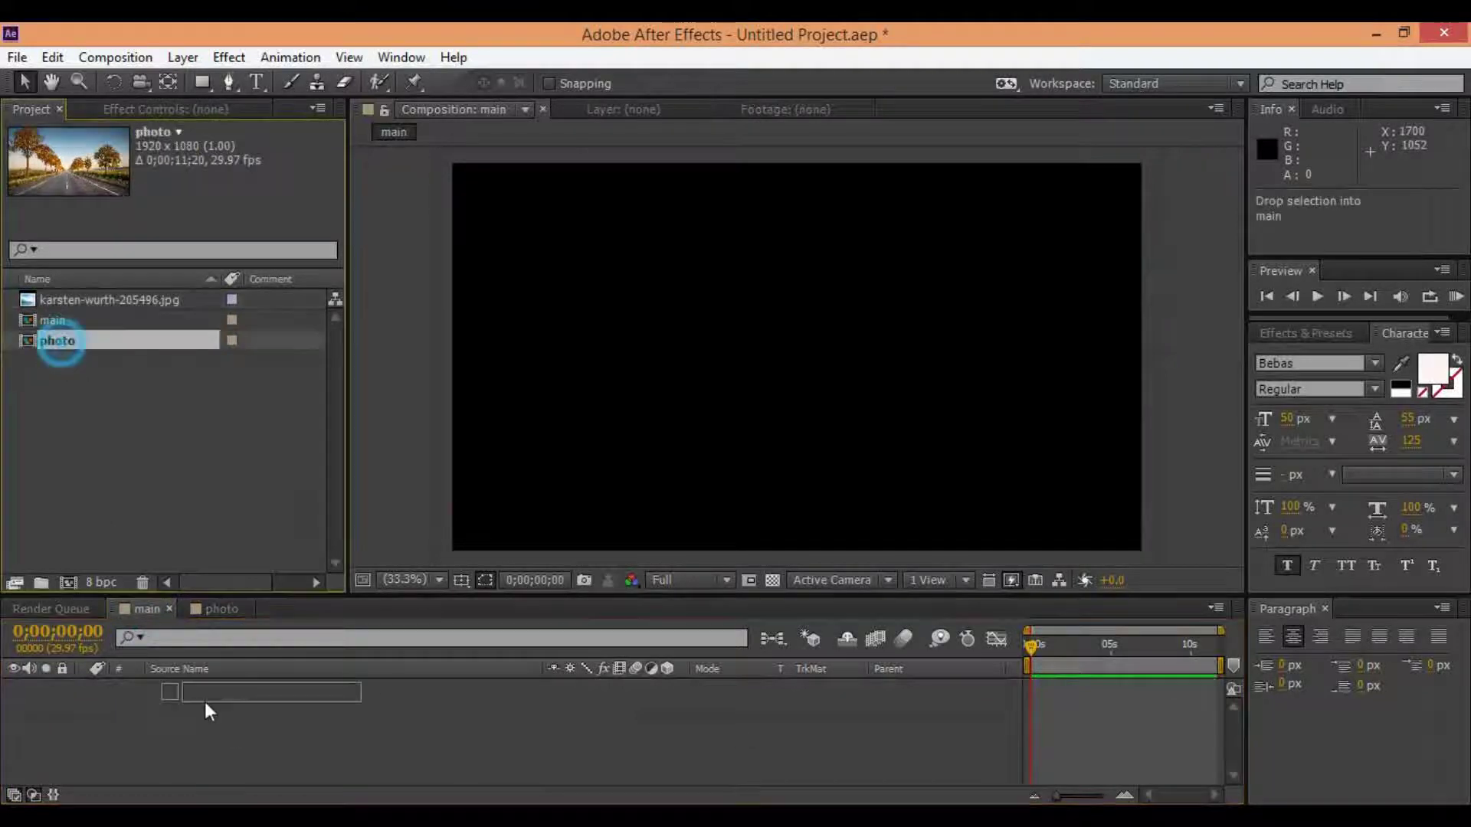
drag(56, 340, 205, 702)
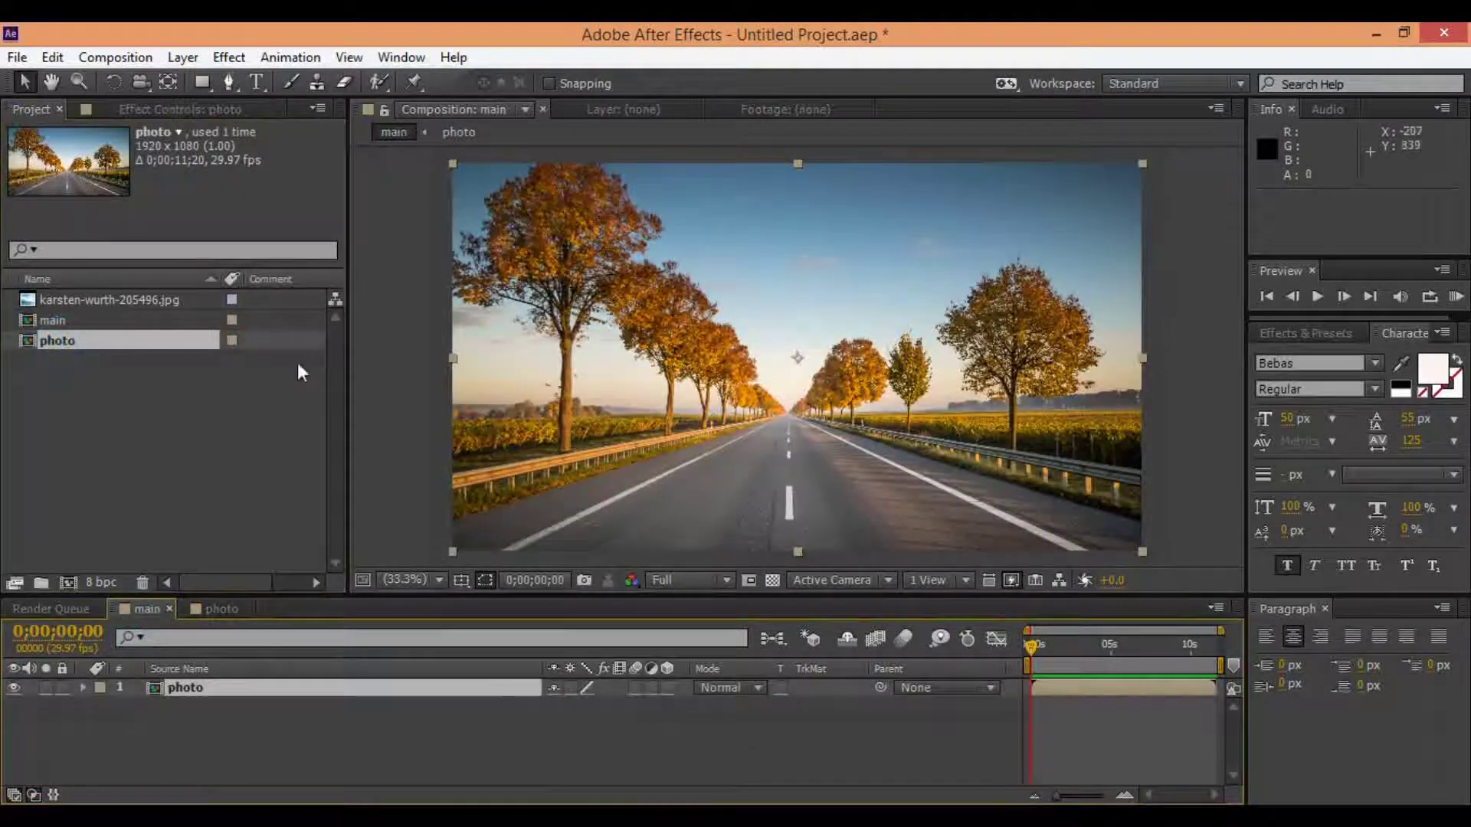
click(400, 57)
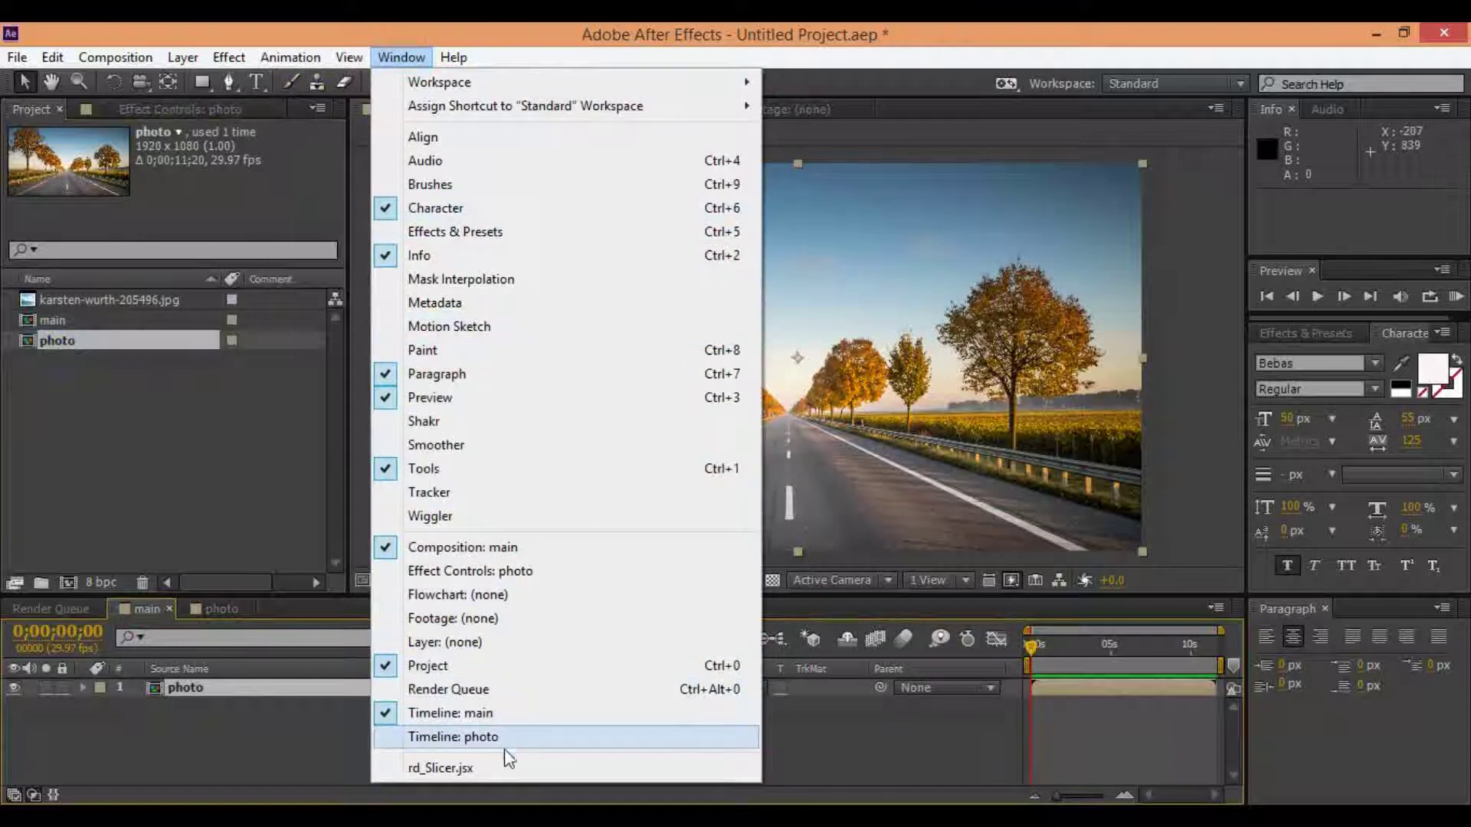
- Slice the photo into 4 rows by 3 columns with rd_Slicer, test-moving a tile and undoing
click(463, 768)
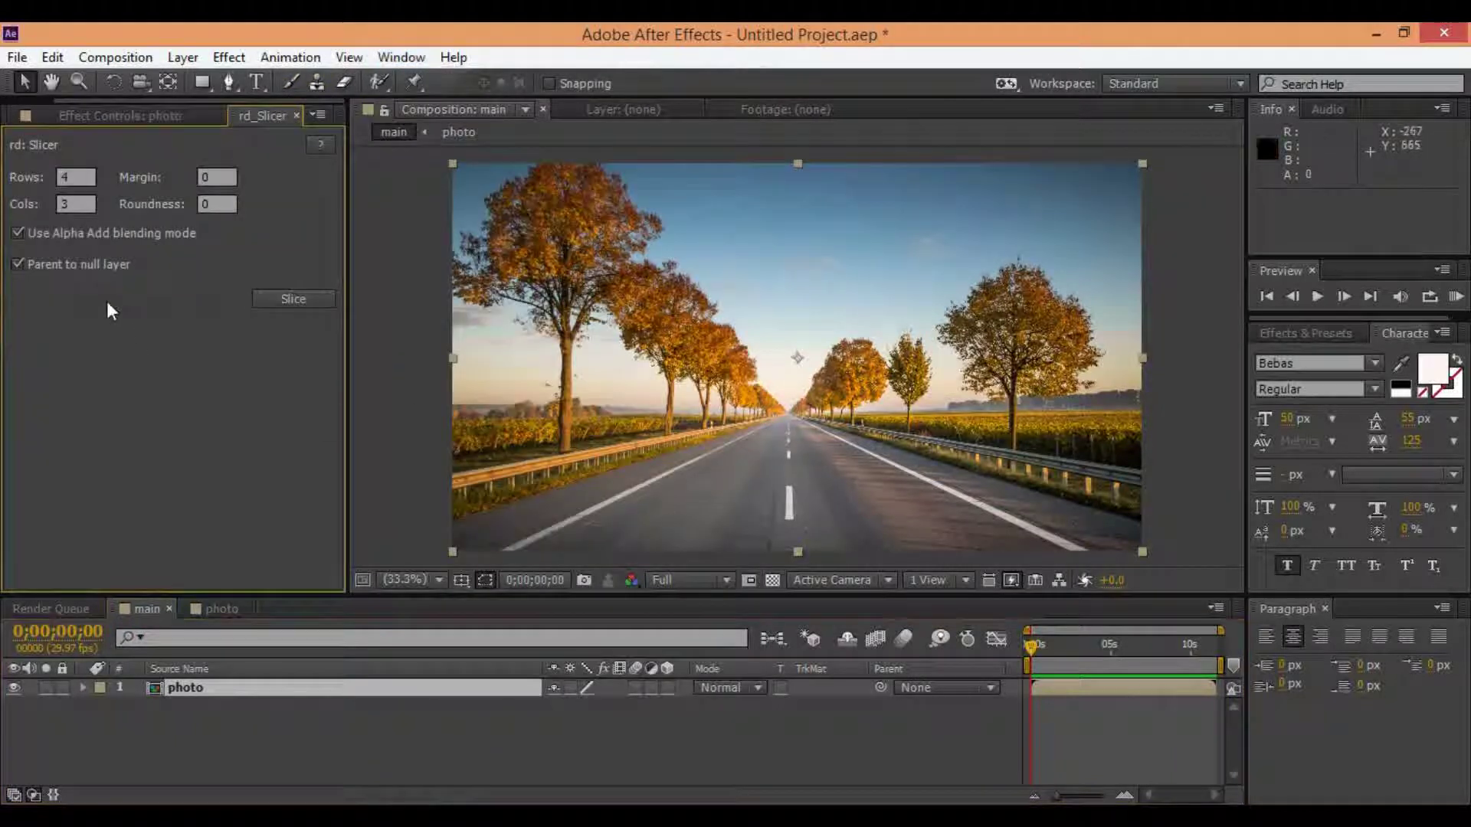
click(291, 301)
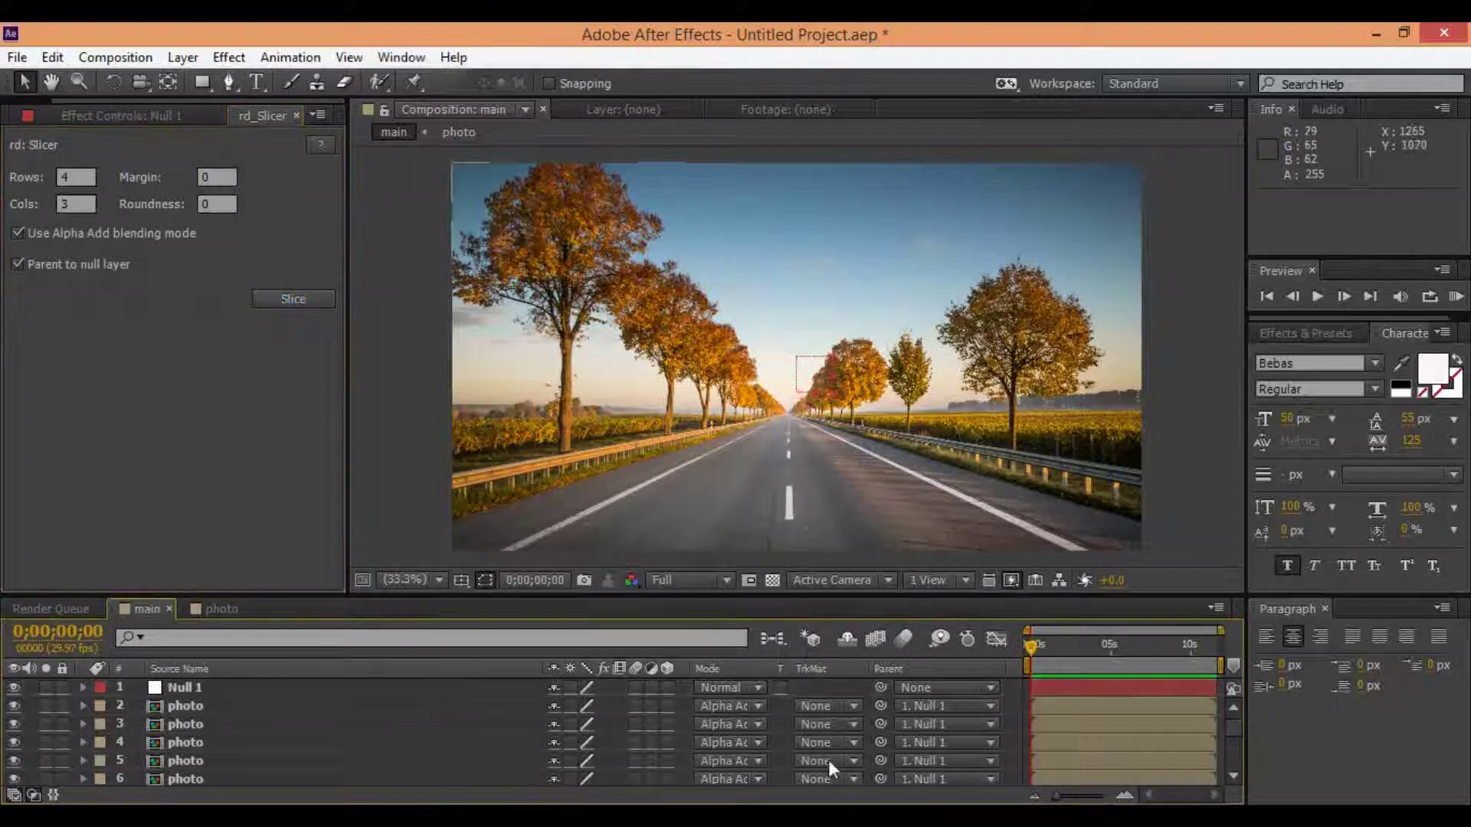
click(291, 705)
drag(525, 242, 467, 274)
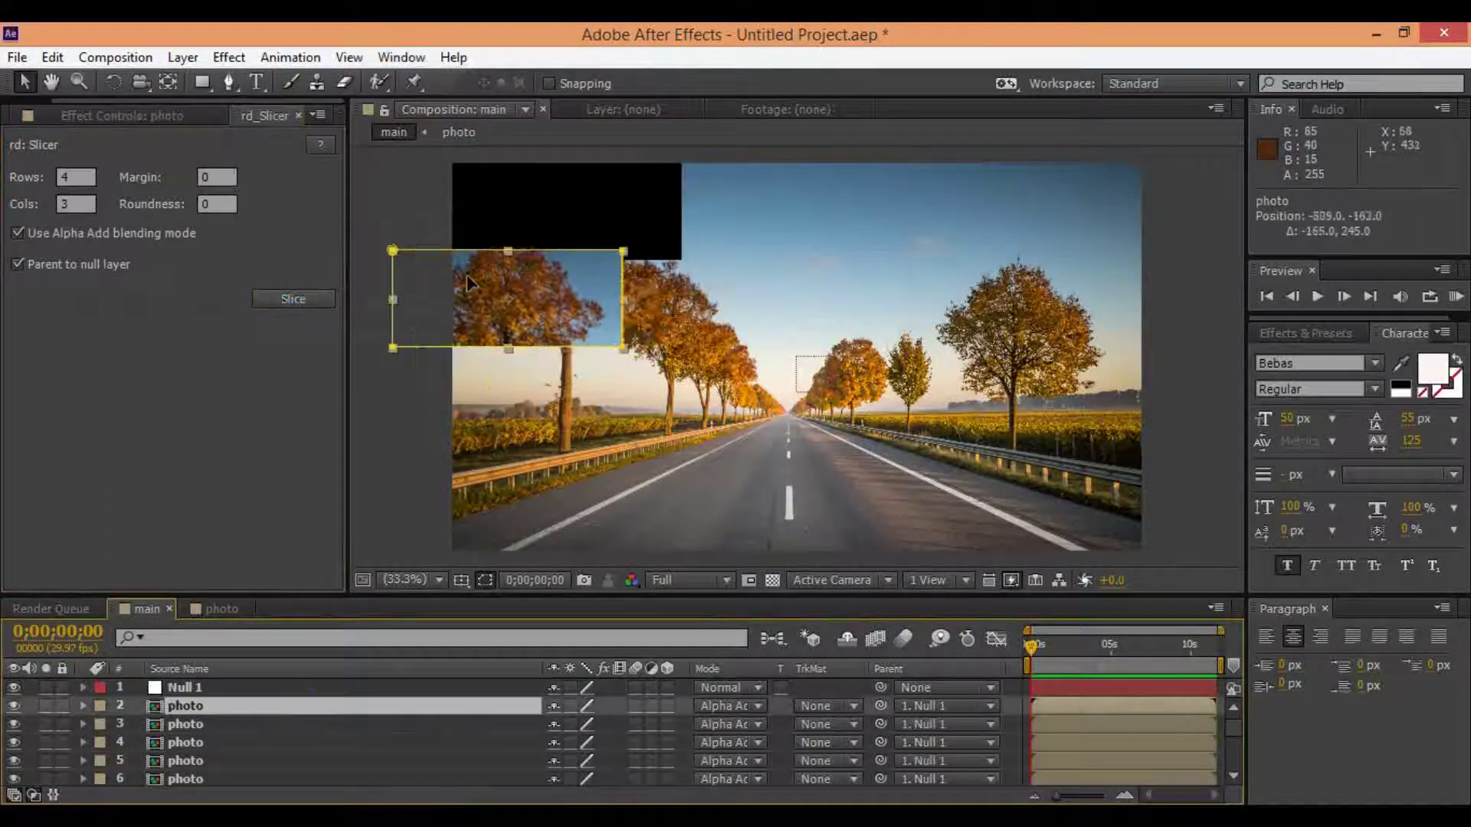
key(ctrl+z)
- Test-move the centre tile, undo back to the sliced layout, and select all layers
key(ctrl+z)
click(798, 410)
click(746, 412)
drag(736, 396, 733, 379)
key(ctrl+z)
click(459, 724)
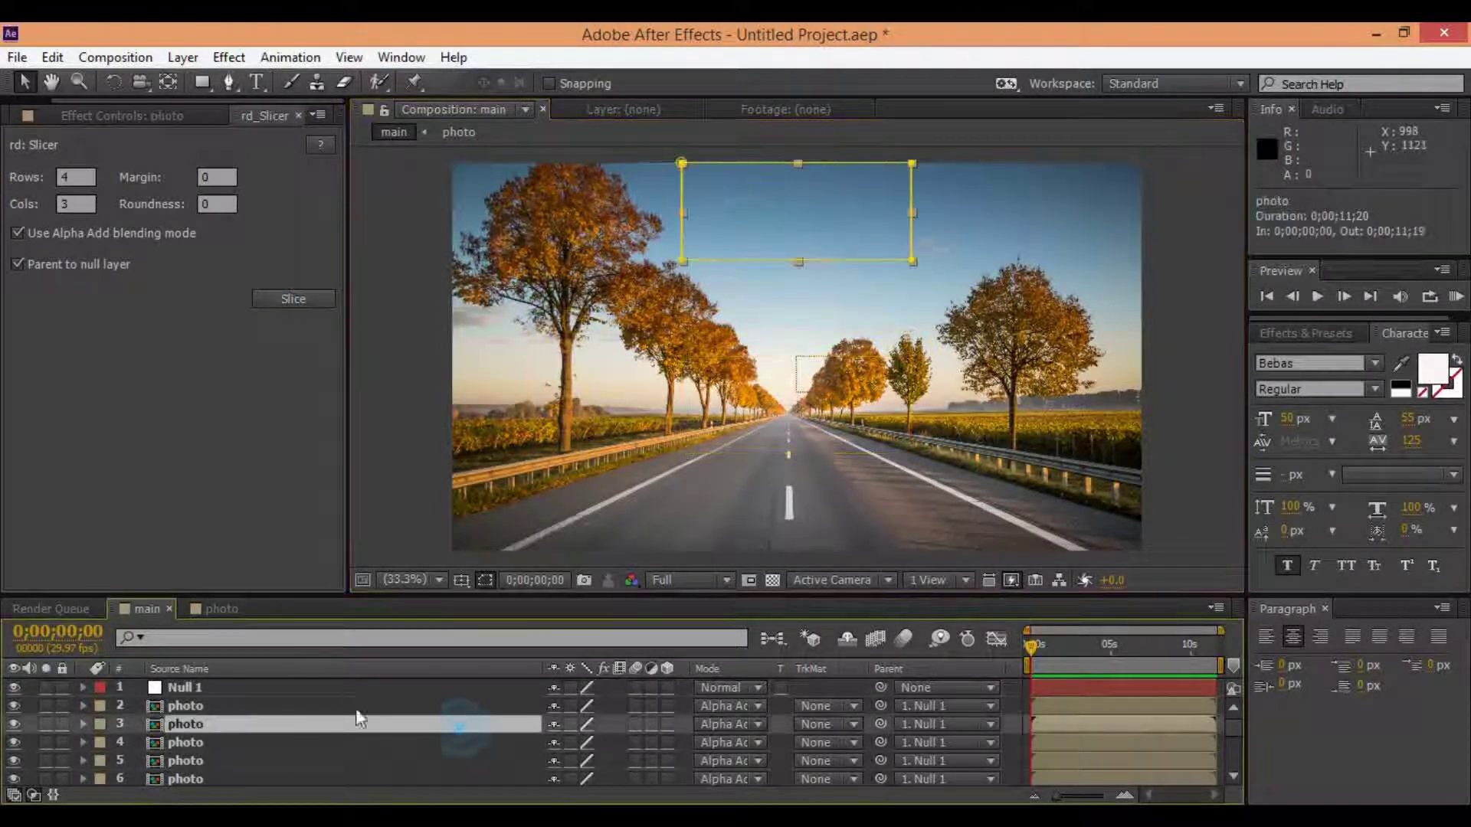
key(ctrl+a)
- Make the tiles and Null 1 3D layers
ctrl+click(220, 684)
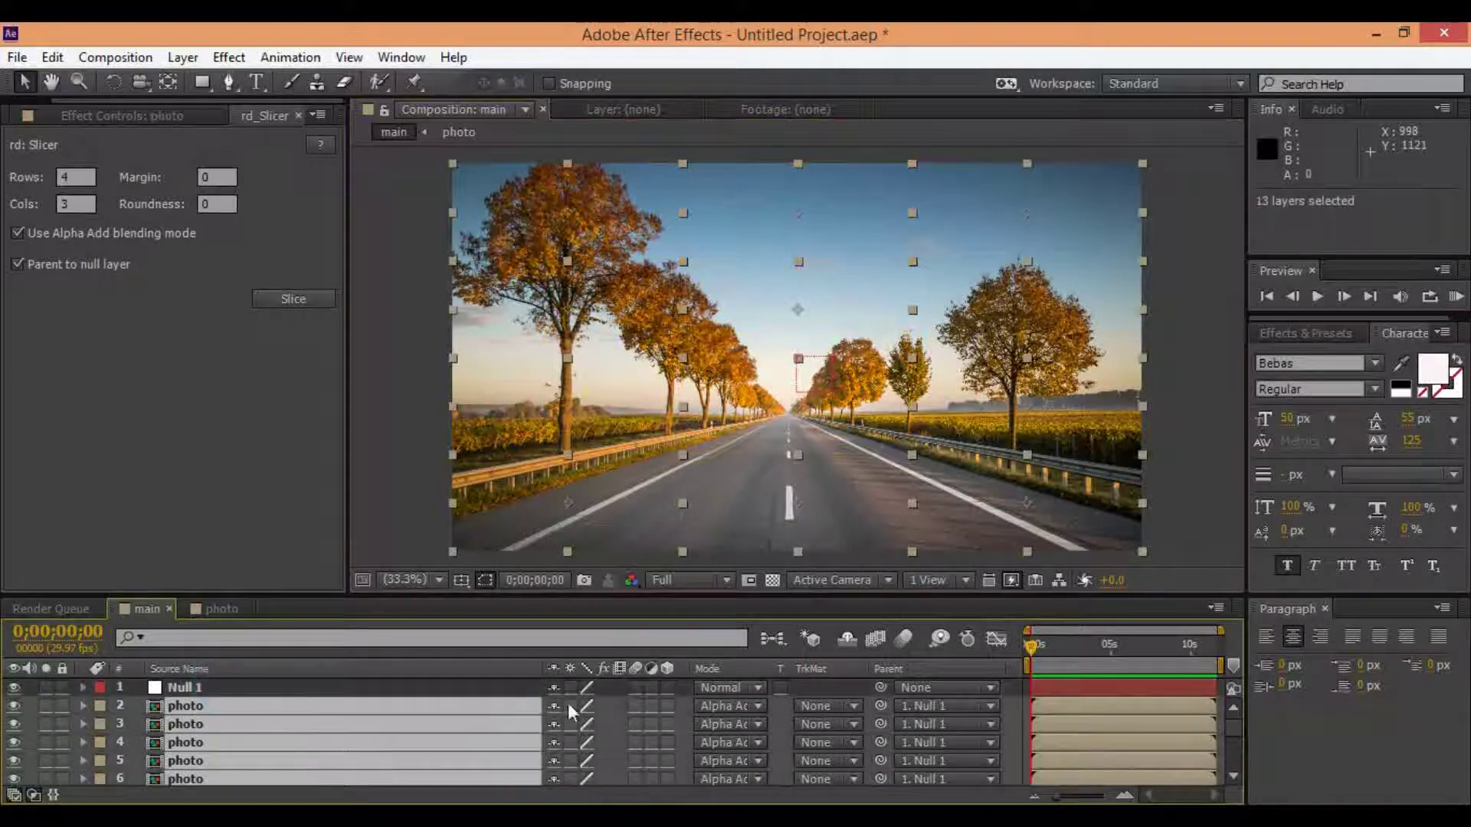
key(ctrl+a)
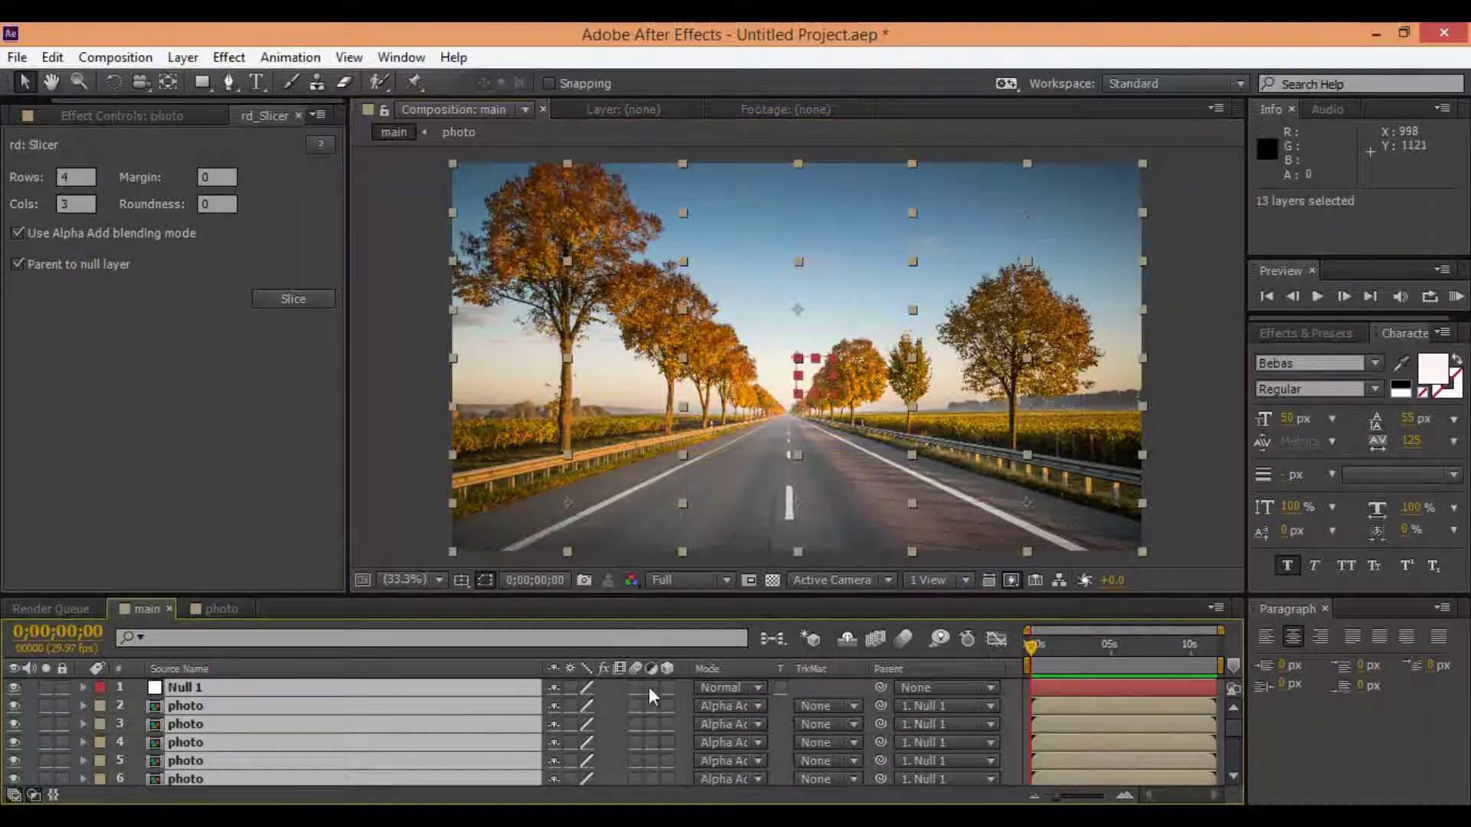
click(662, 687)
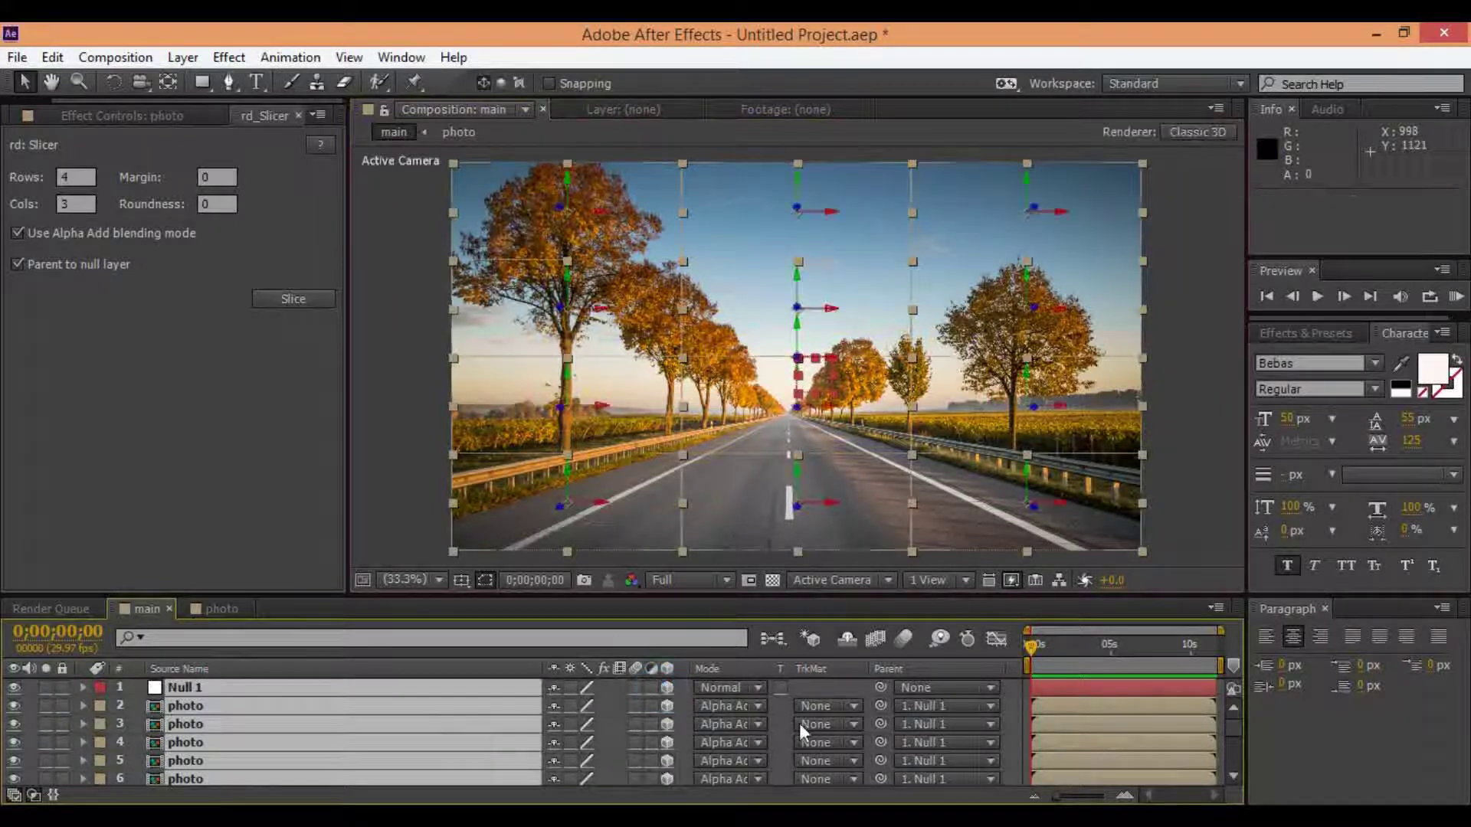
click(1023, 705)
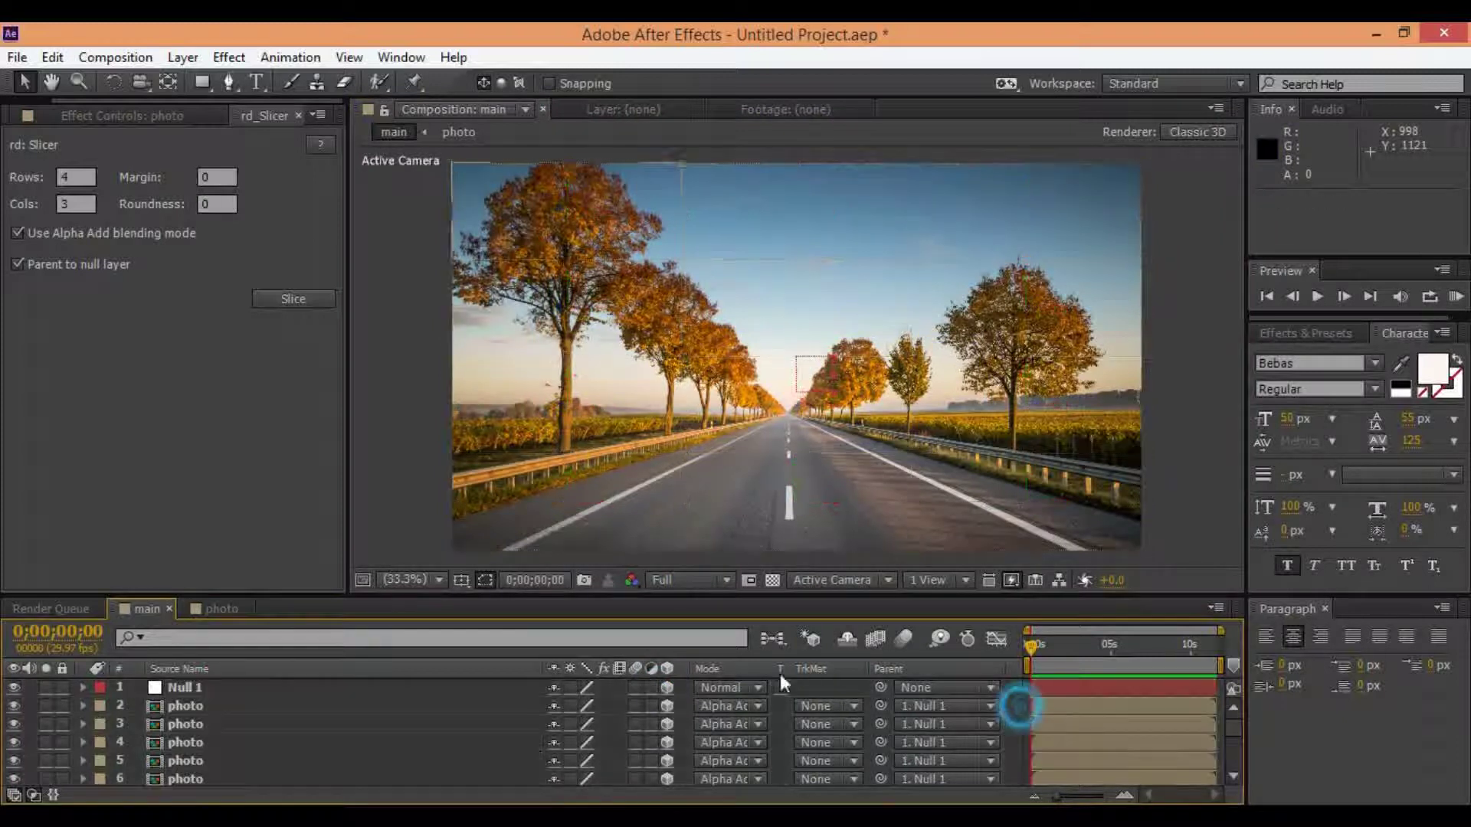
- Push the top-left tile back in depth and widen its mask slightly to the right
click(196, 705)
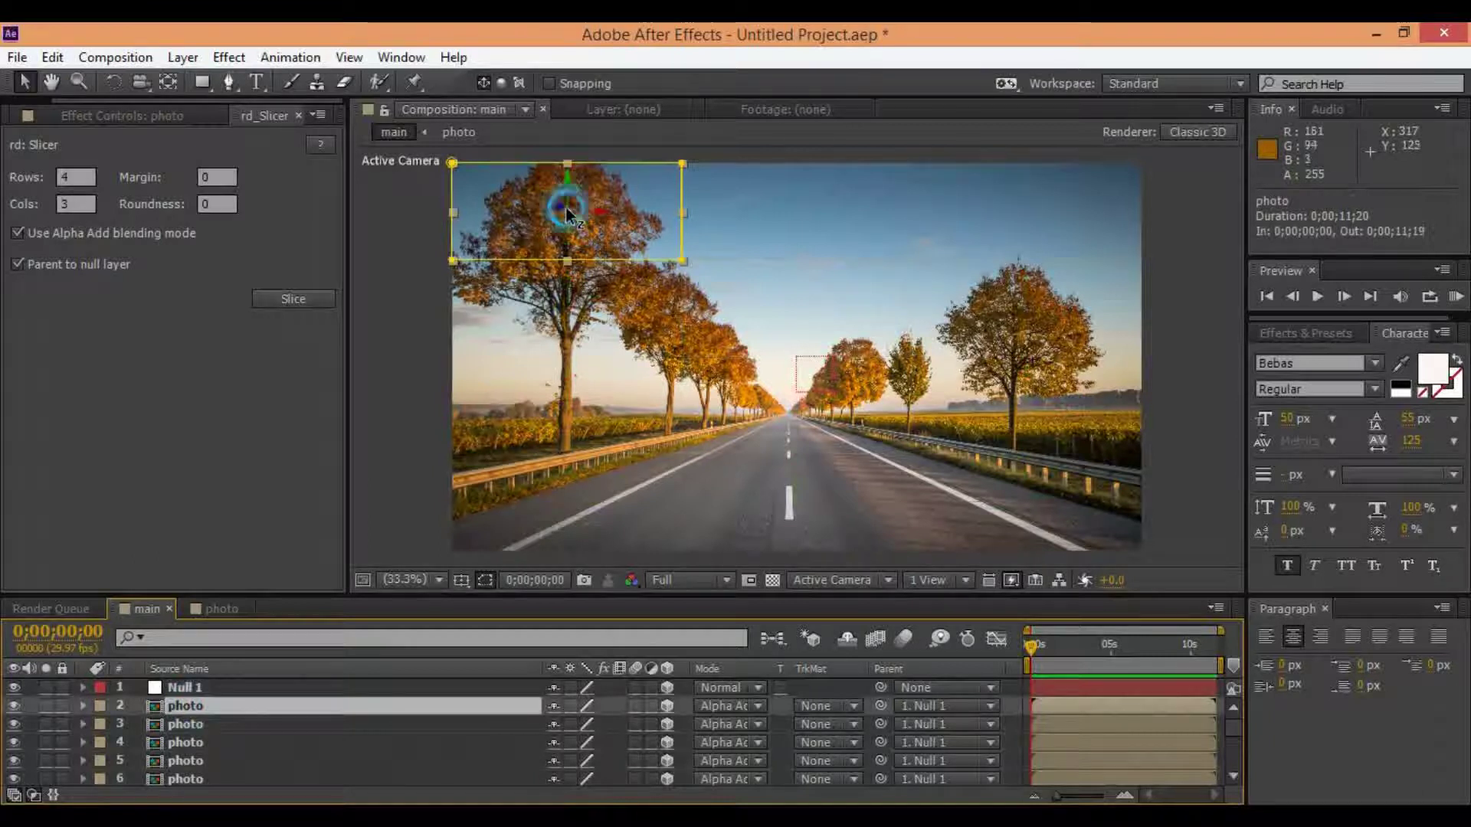
drag(565, 207, 561, 219)
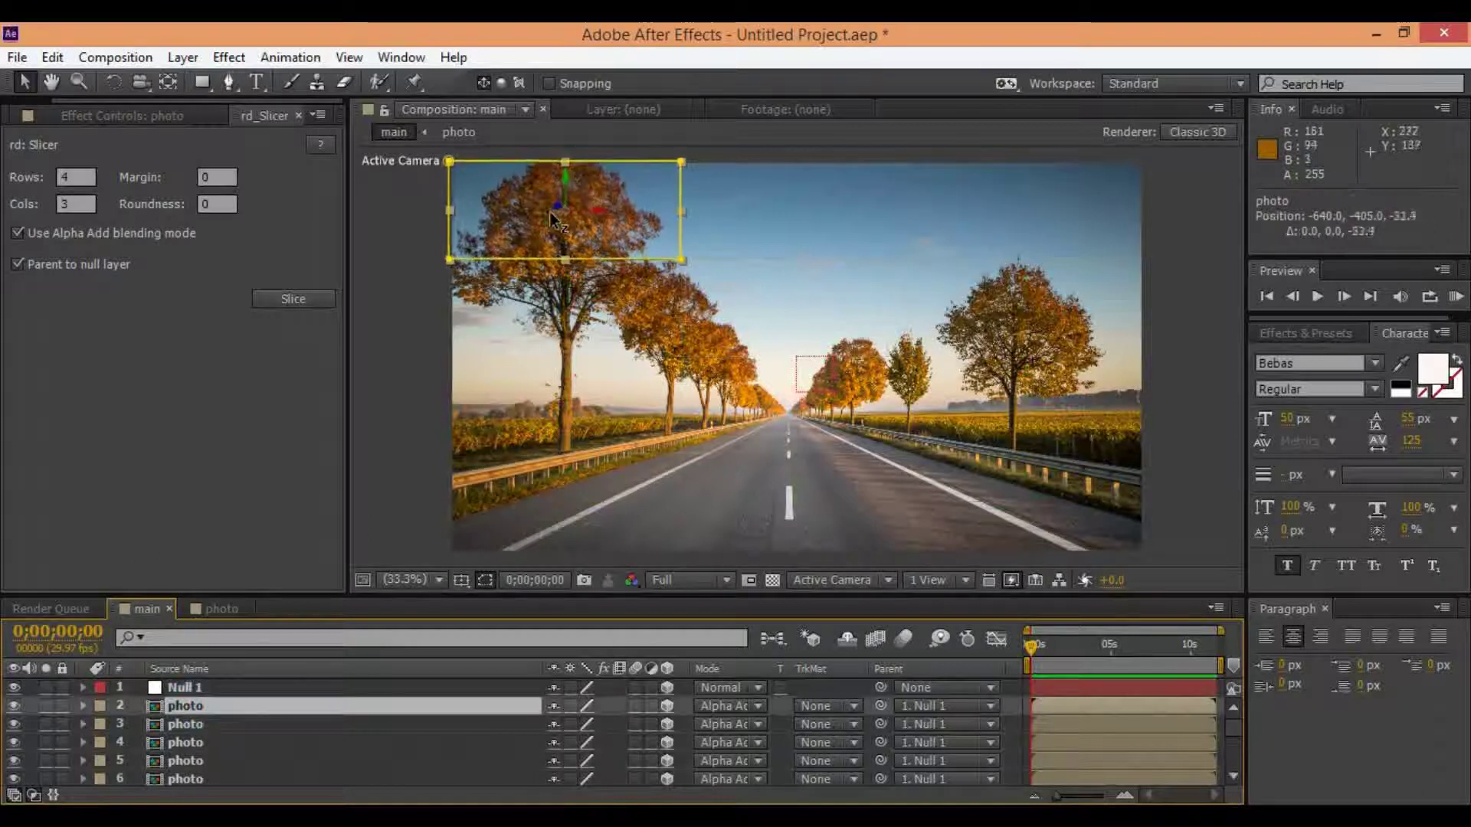
double_click(678, 205)
drag(678, 206, 687, 207)
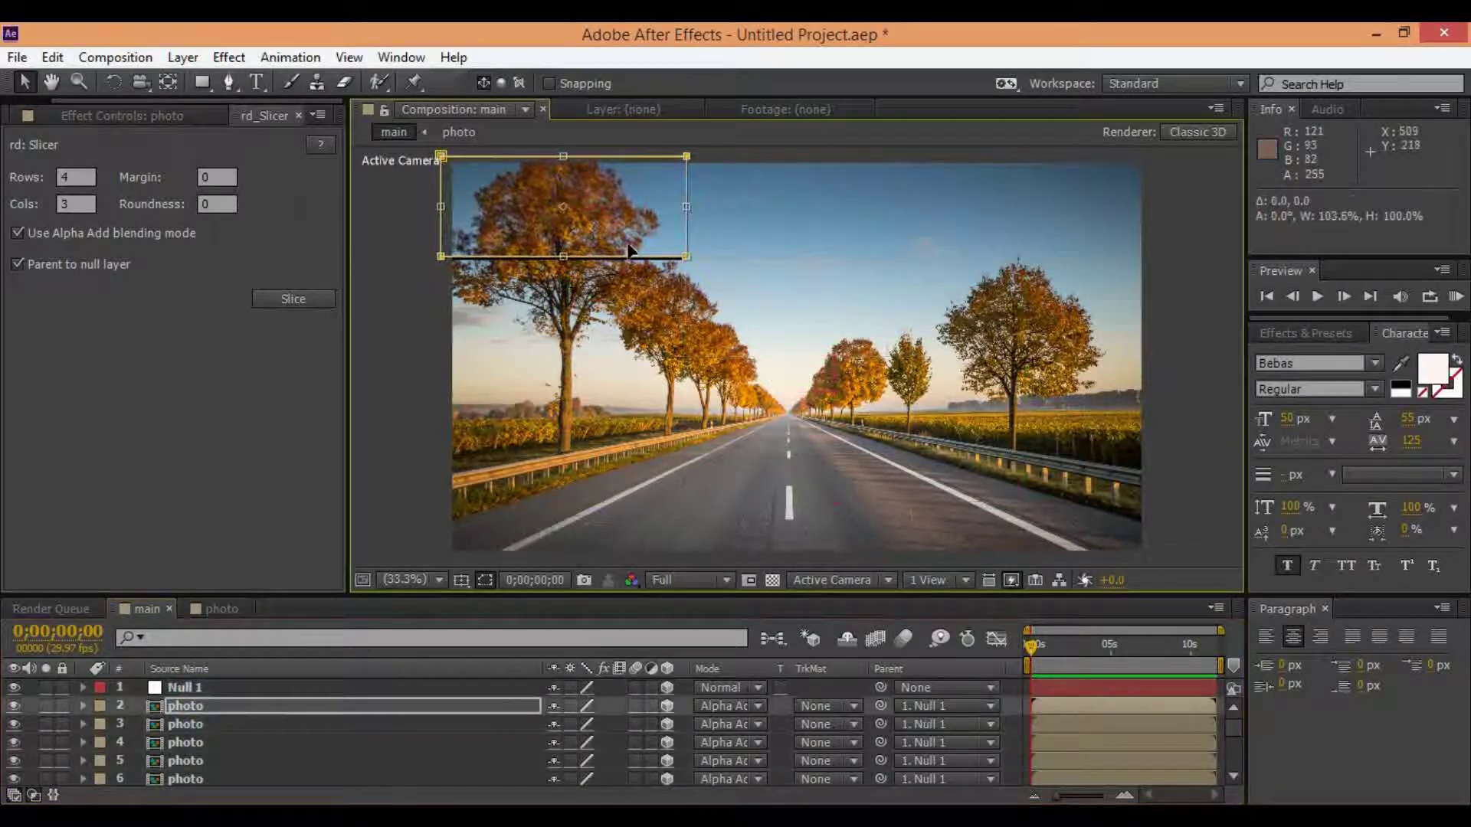
- Push the top-middle slice farther back, enlarge its mask left, top and bottom, and nudge it up
click(263, 721)
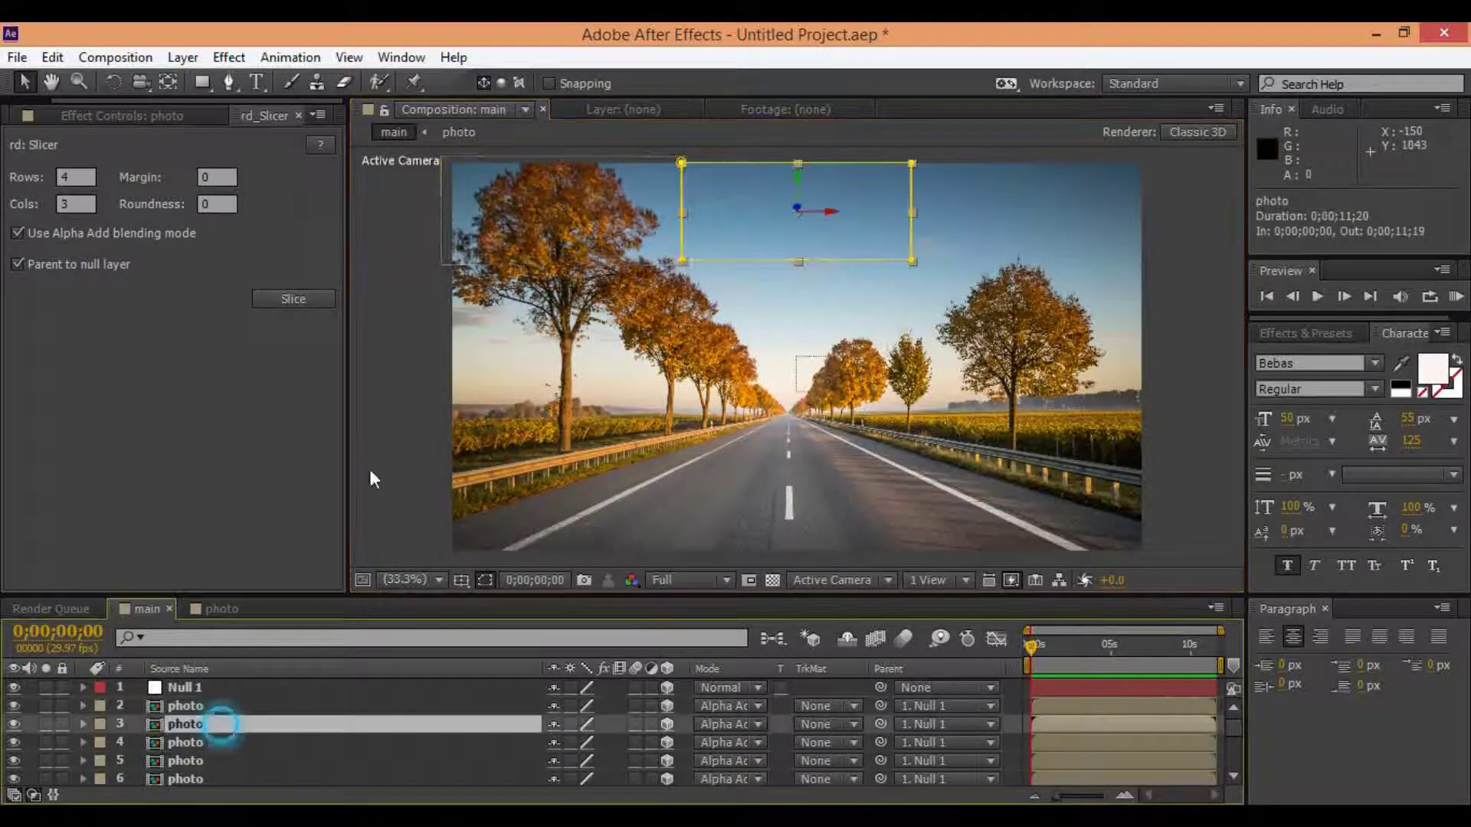
drag(796, 215, 738, 228)
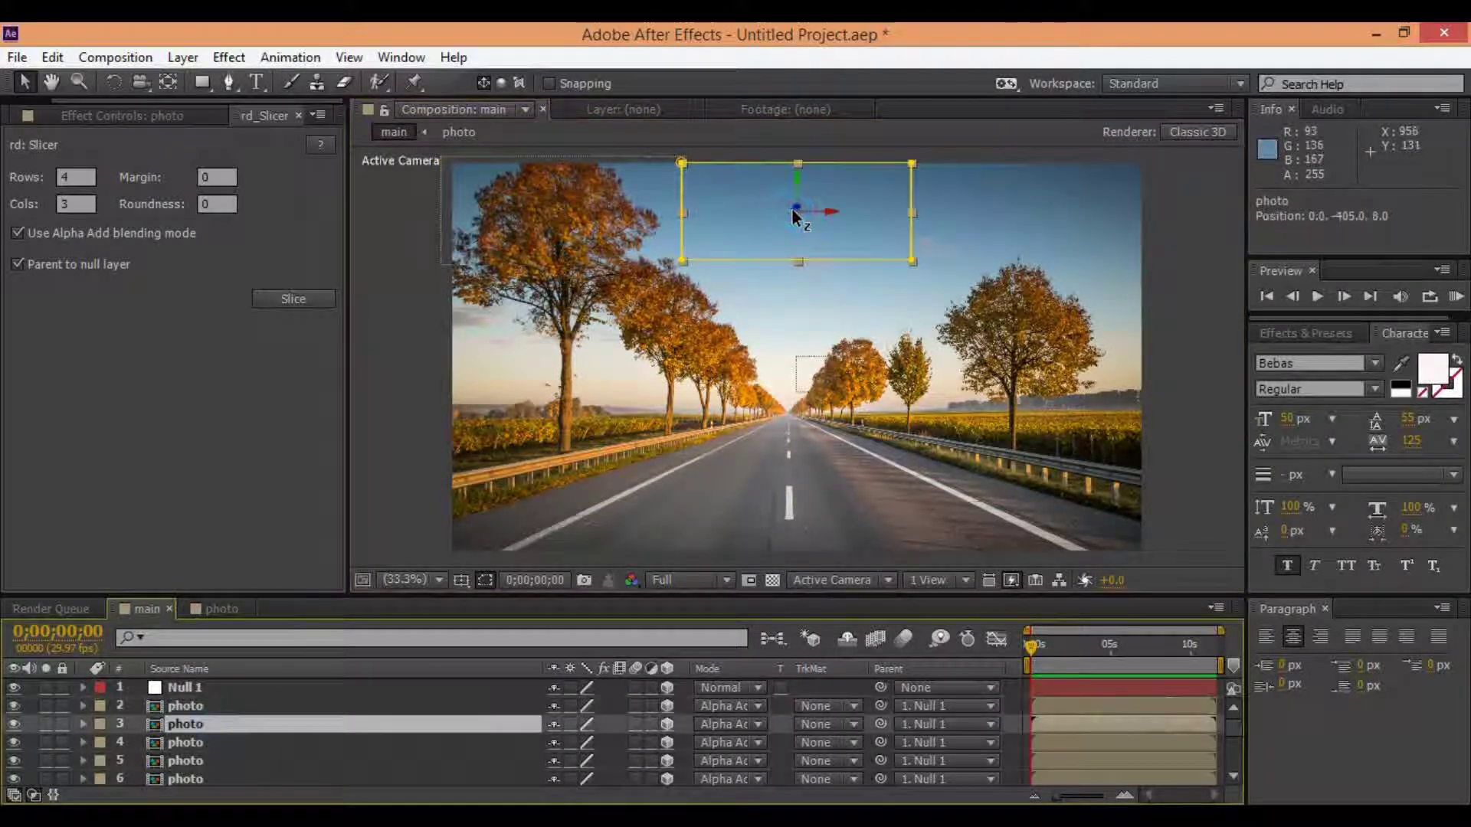
double_click(681, 204)
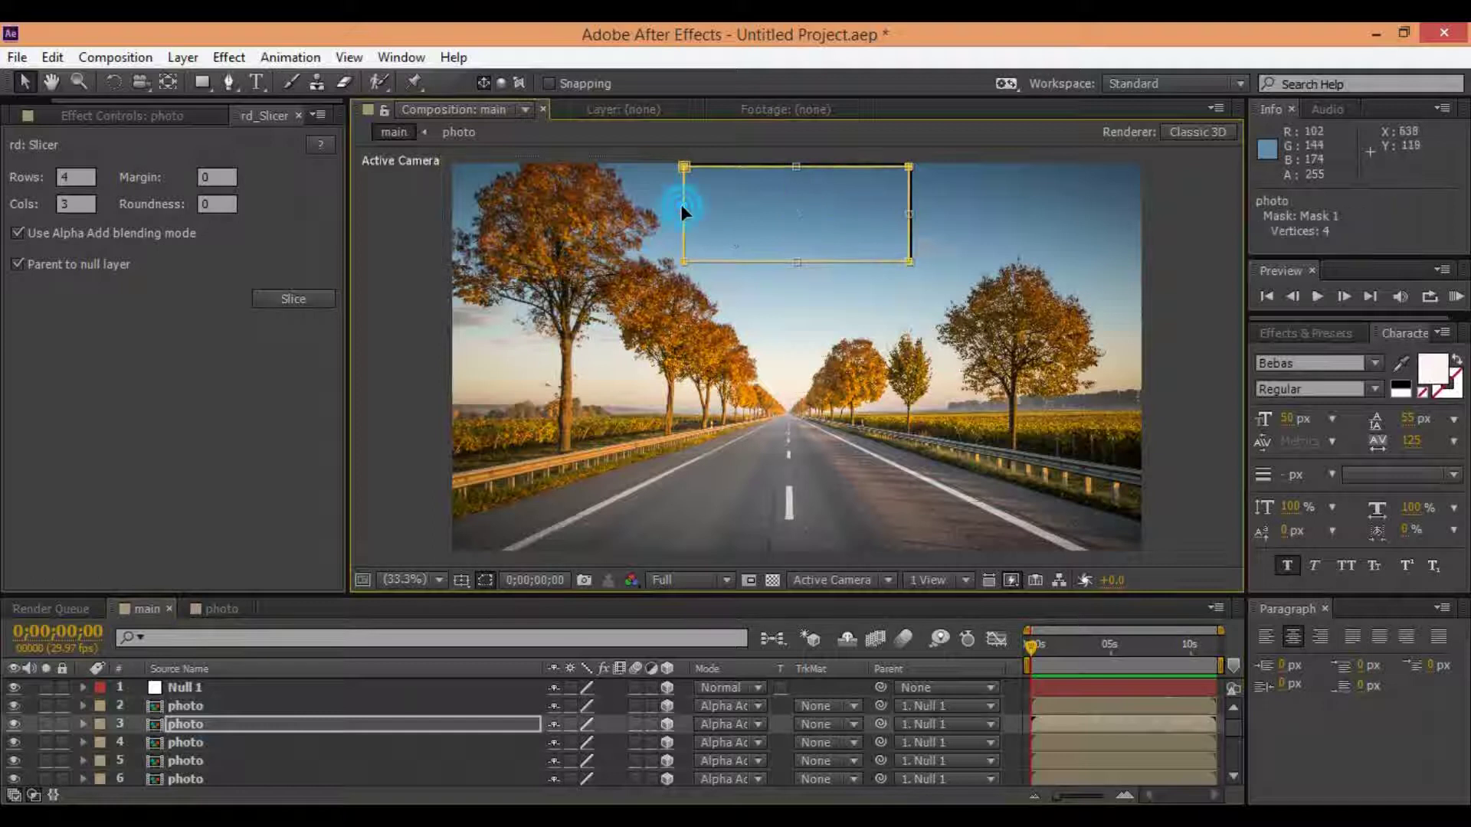
drag(682, 207, 671, 206)
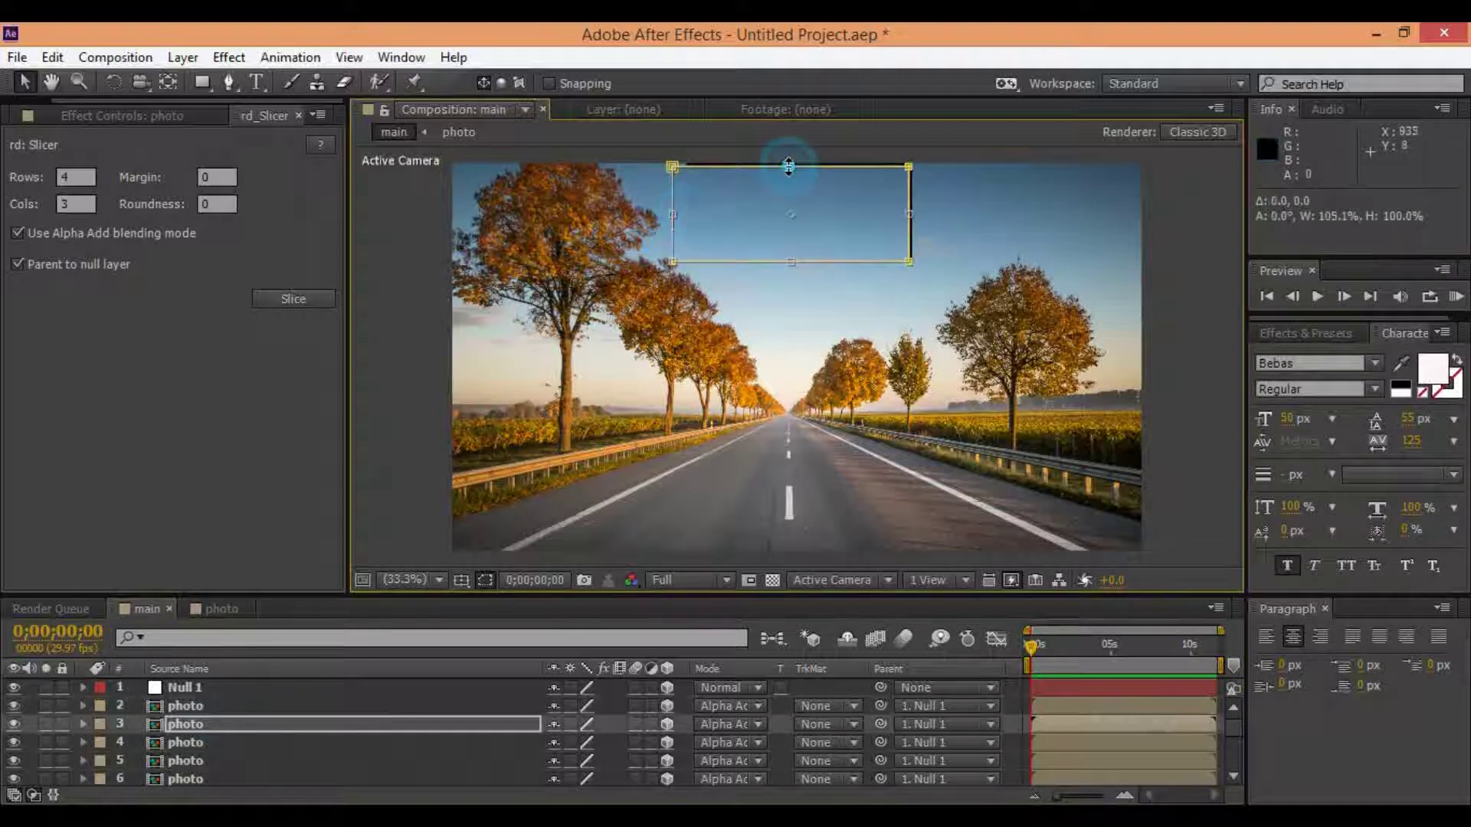
drag(788, 165, 789, 160)
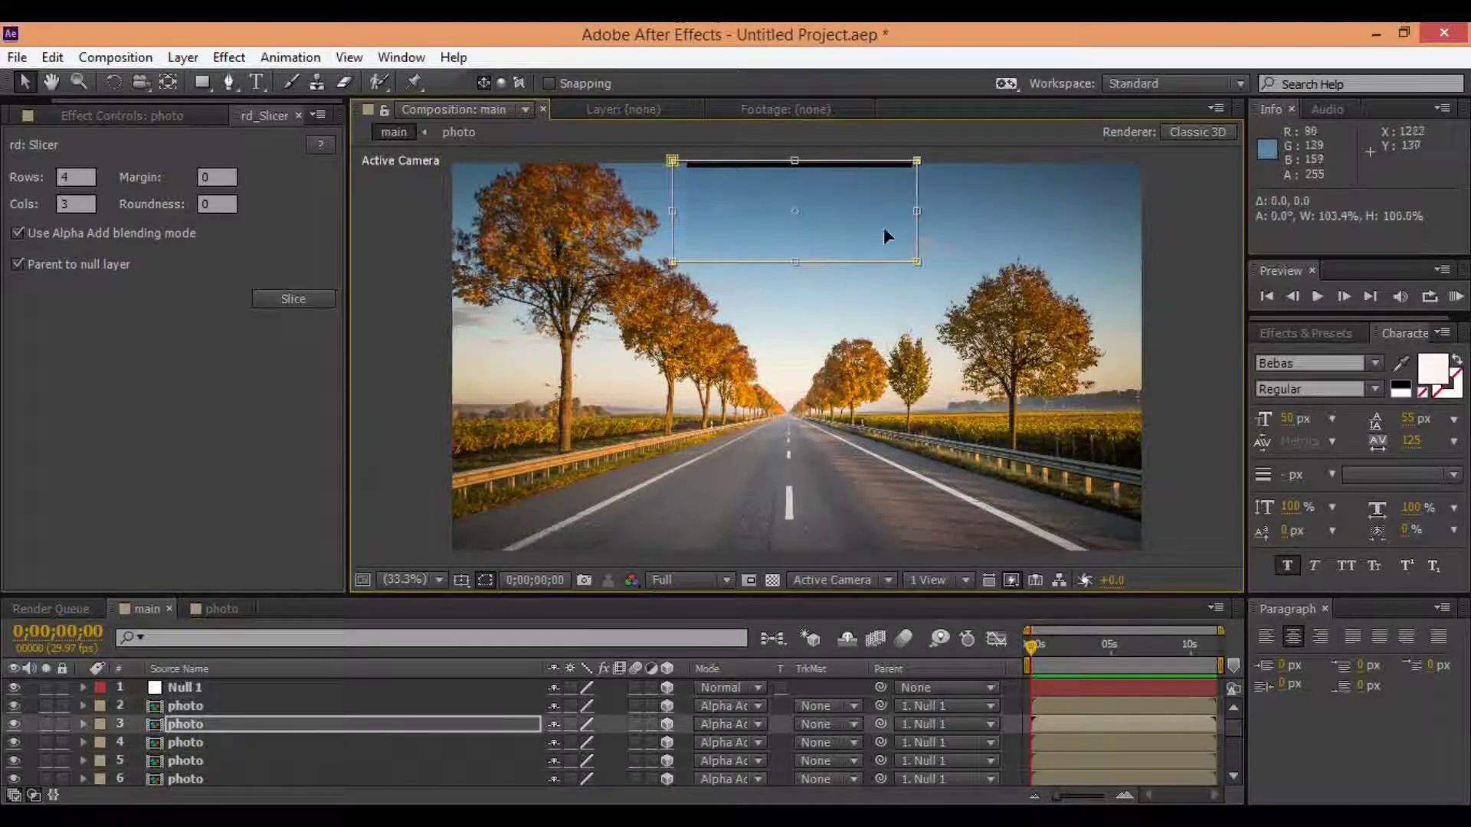
drag(793, 271, 794, 277)
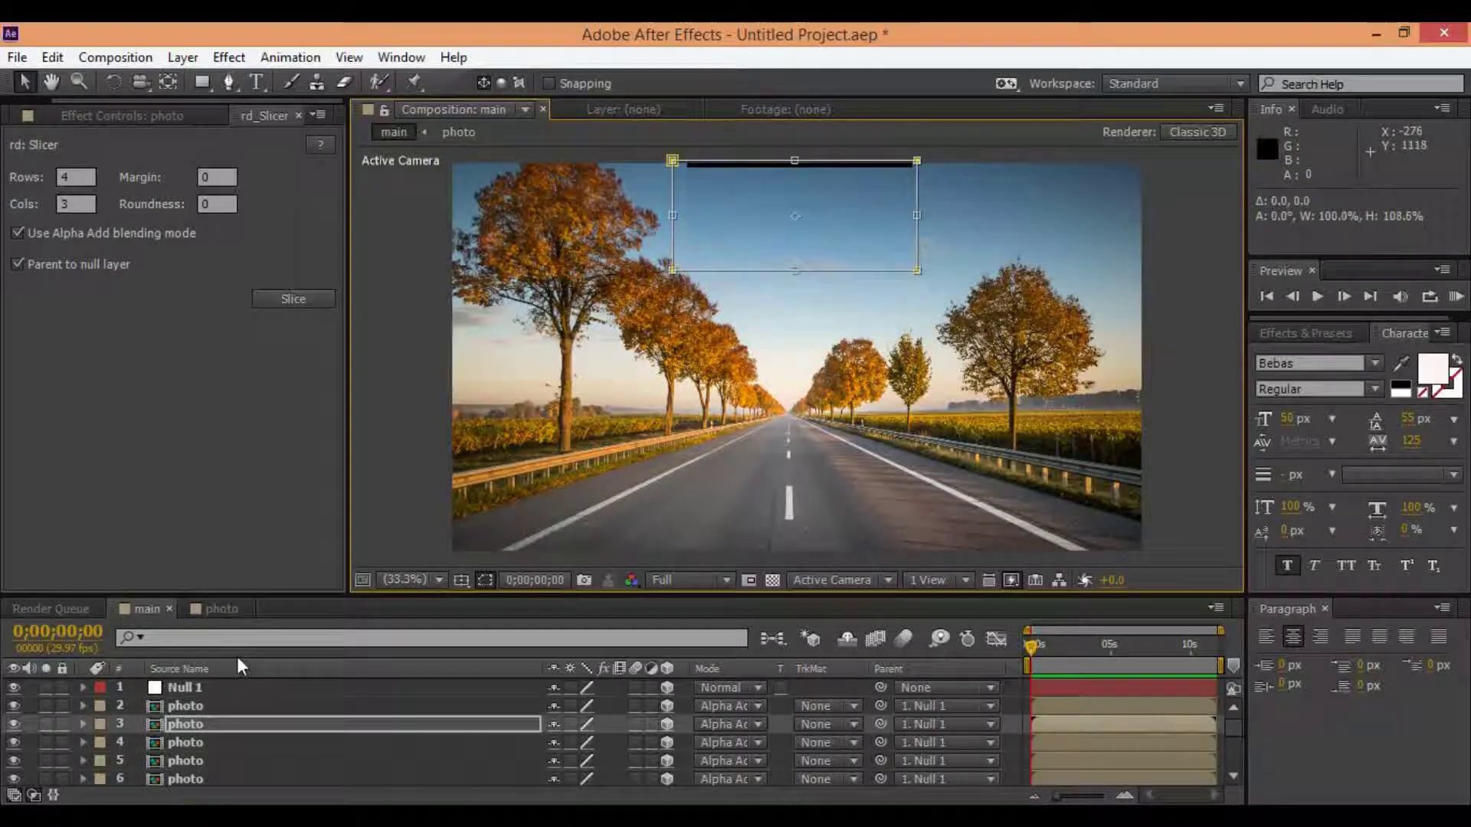
click(213, 724)
drag(798, 181, 798, 176)
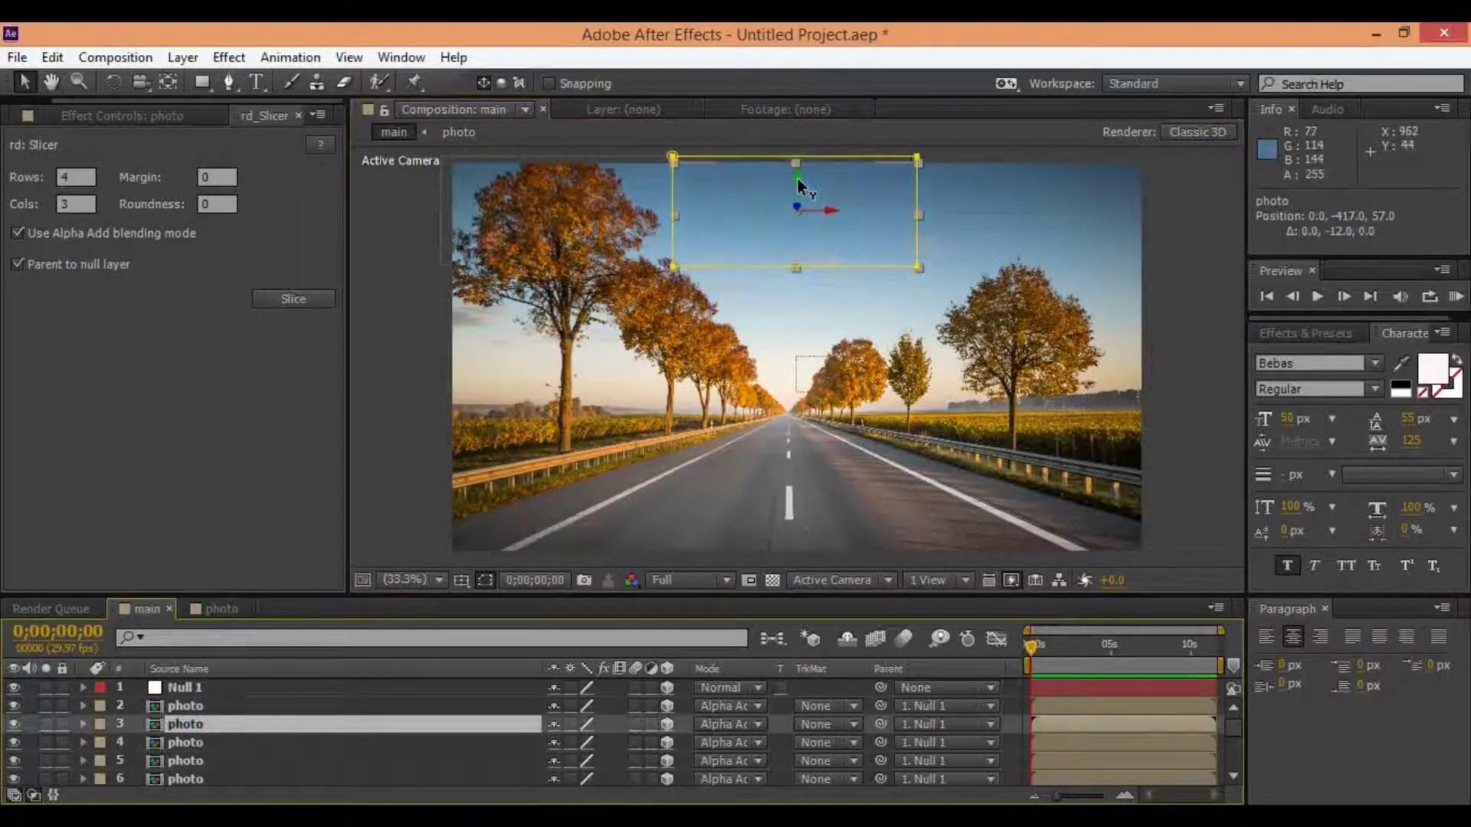
click(1003, 697)
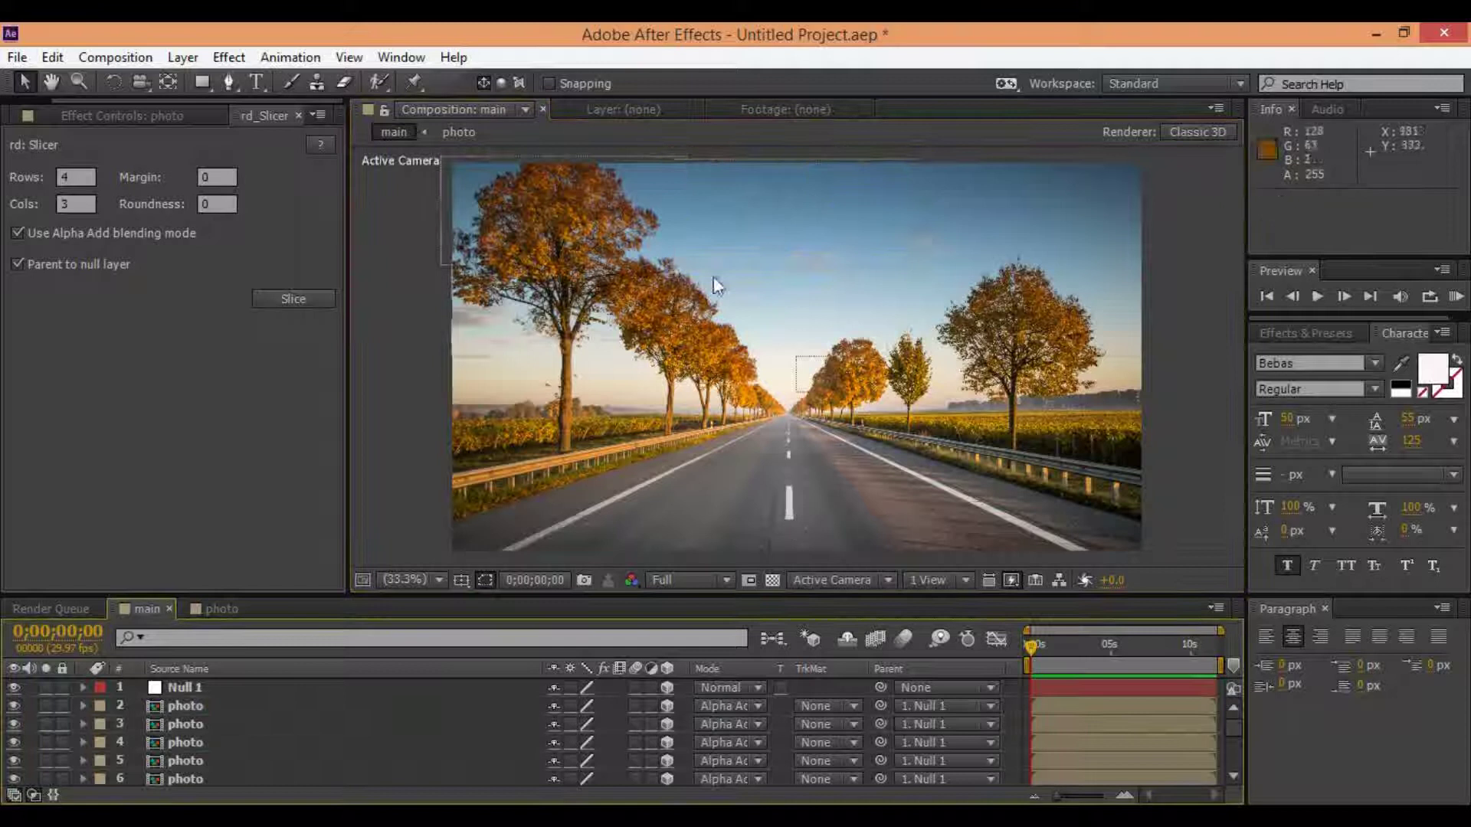
- Pull the top-right tile toward the viewer and extend its mask's bottom edge
click(998, 201)
drag(1028, 211, 1053, 201)
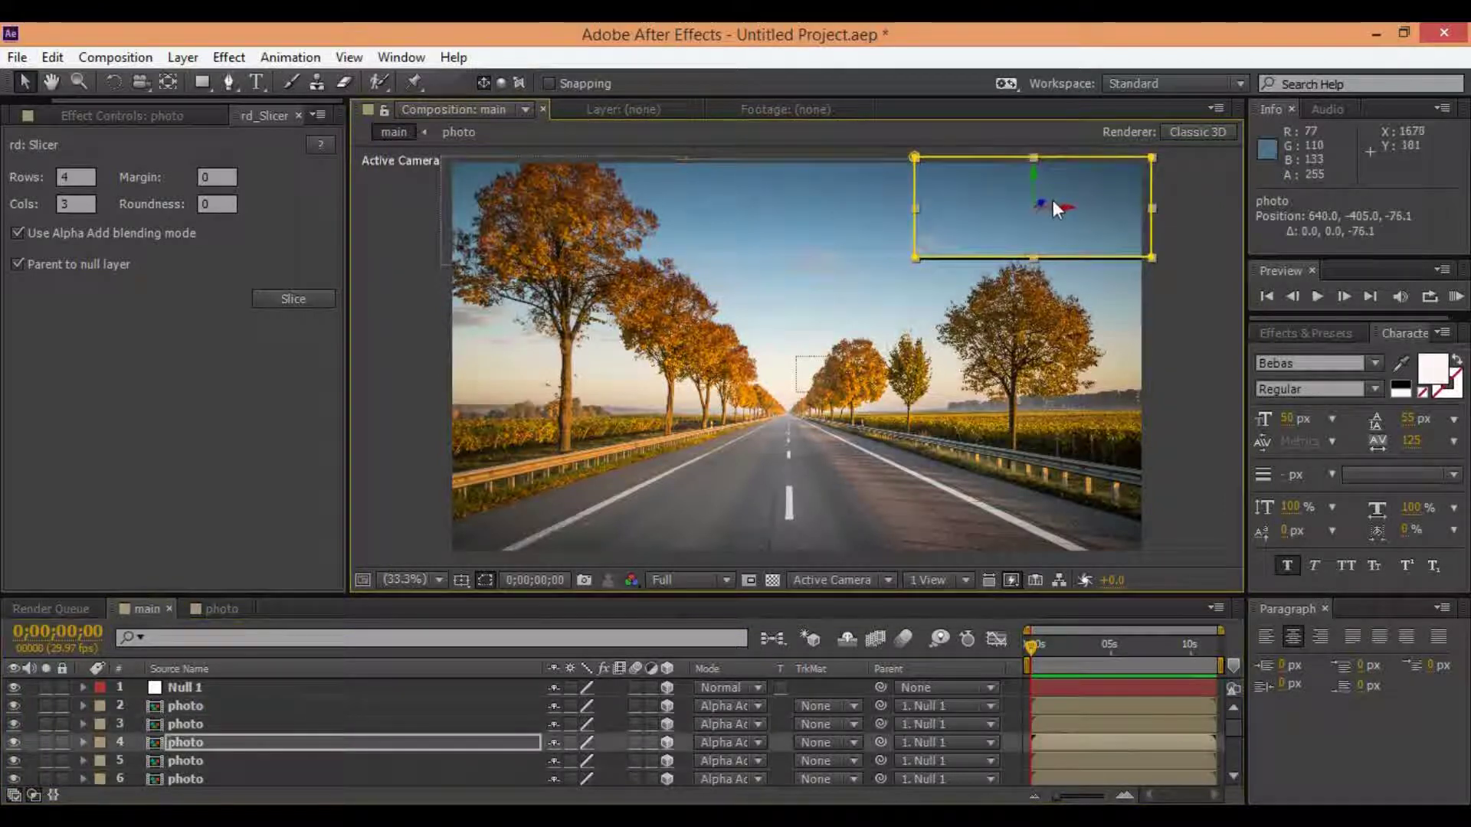
double_click(980, 256)
drag(1030, 262, 1030, 274)
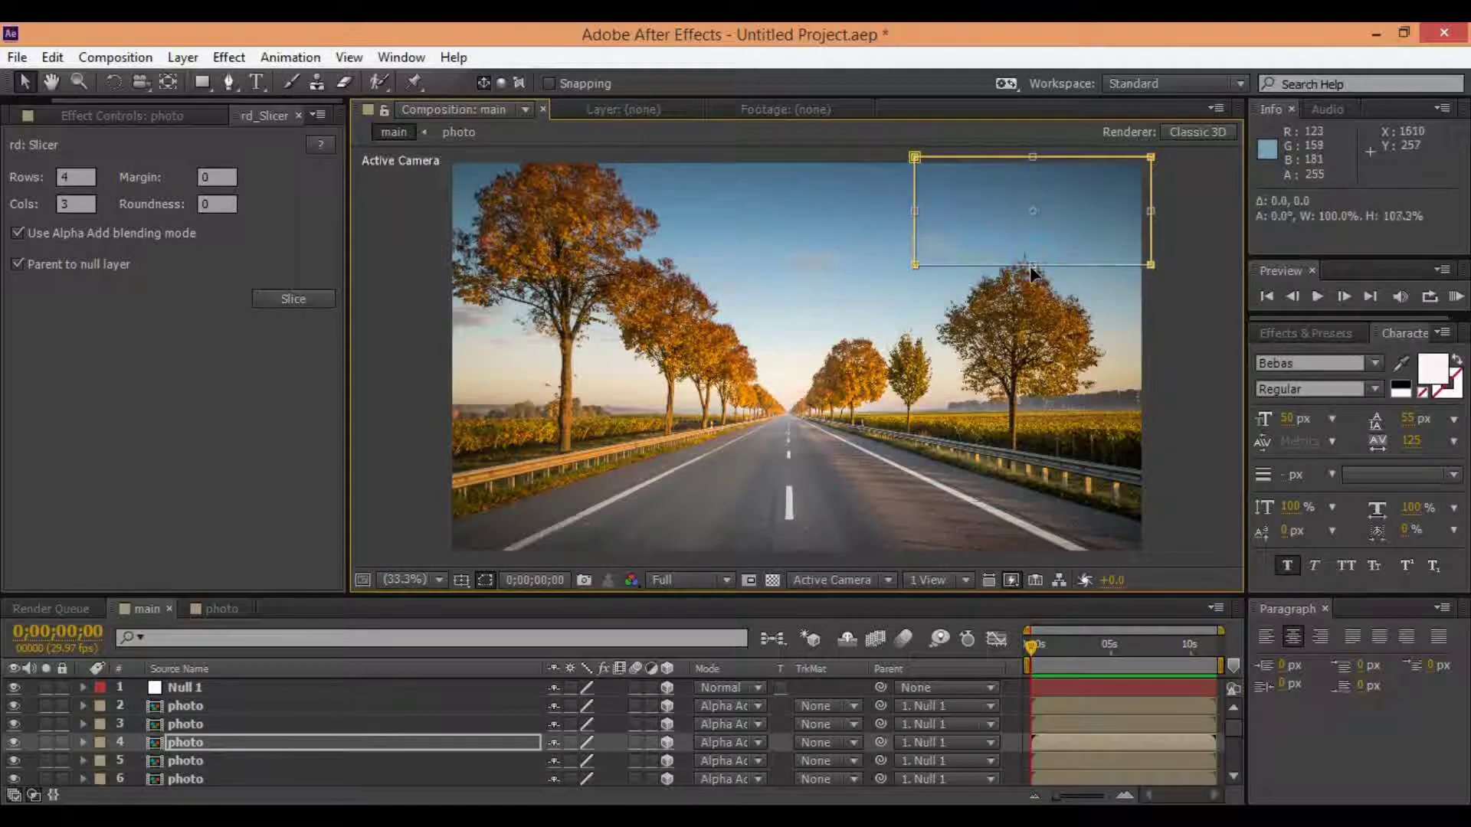
click(1021, 710)
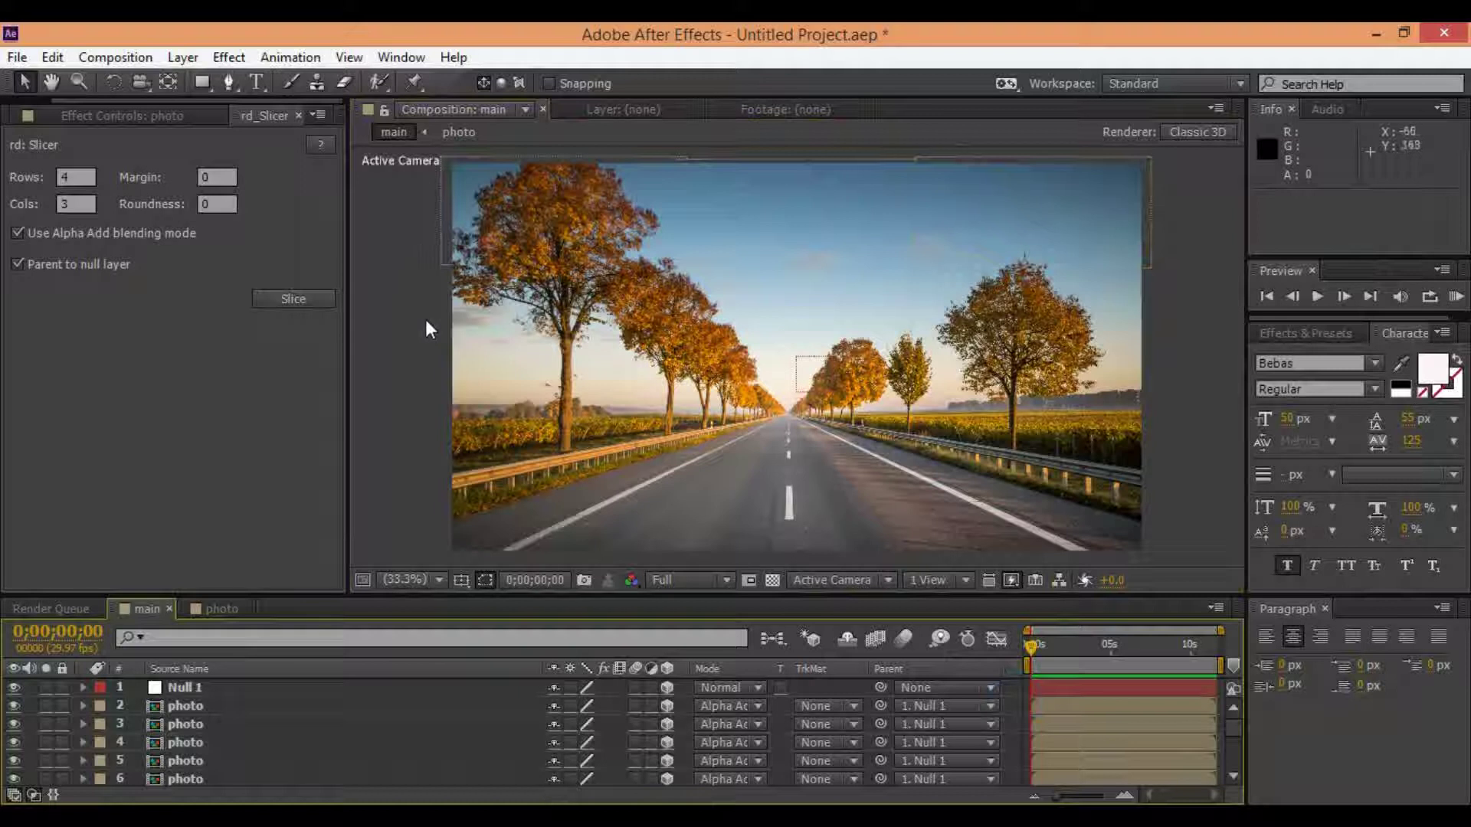
- Select the middle-row slices and the bottom-left slice
click(528, 323)
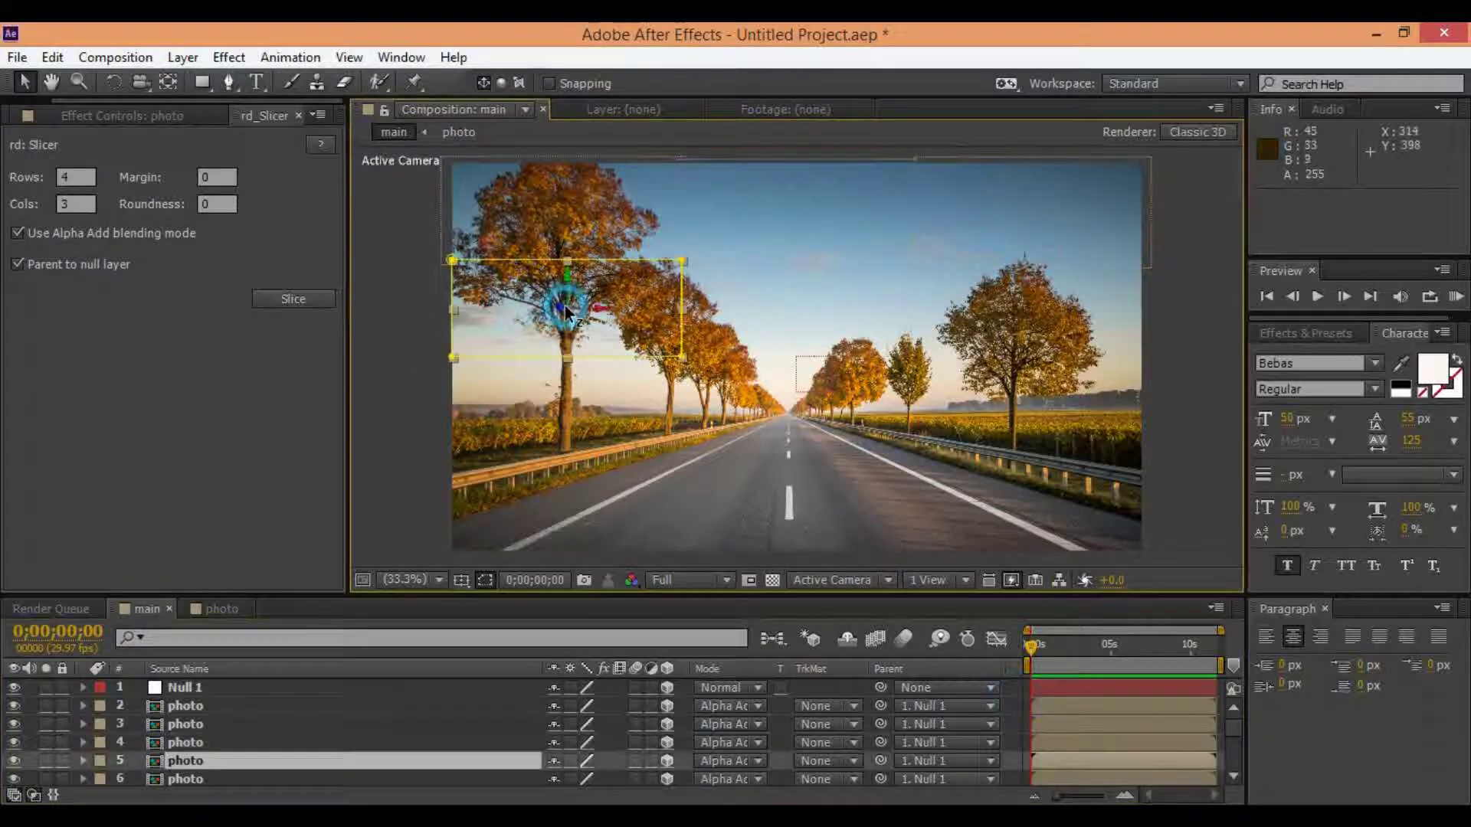
click(736, 329)
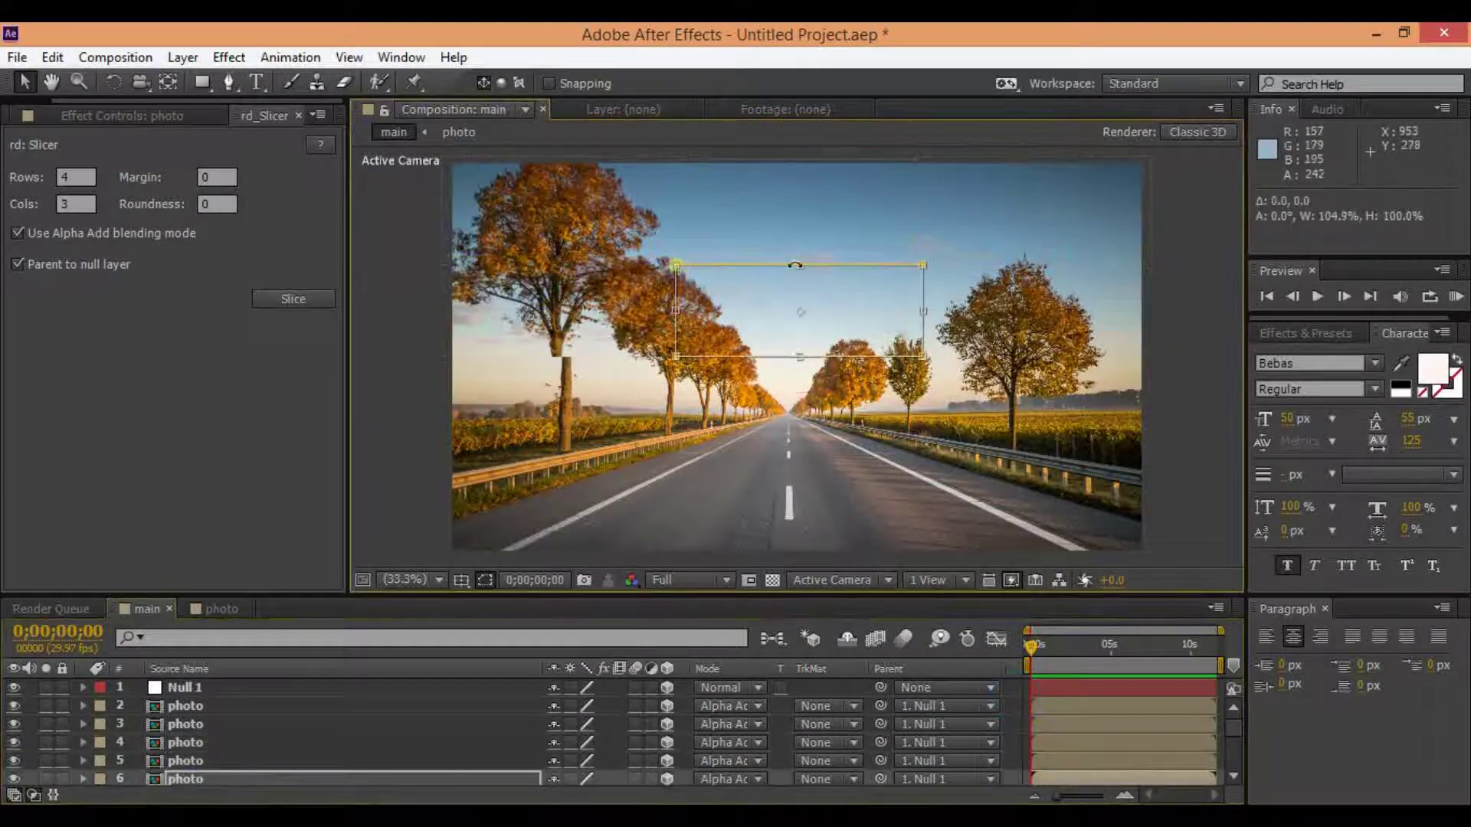
click(923, 318)
click(561, 412)
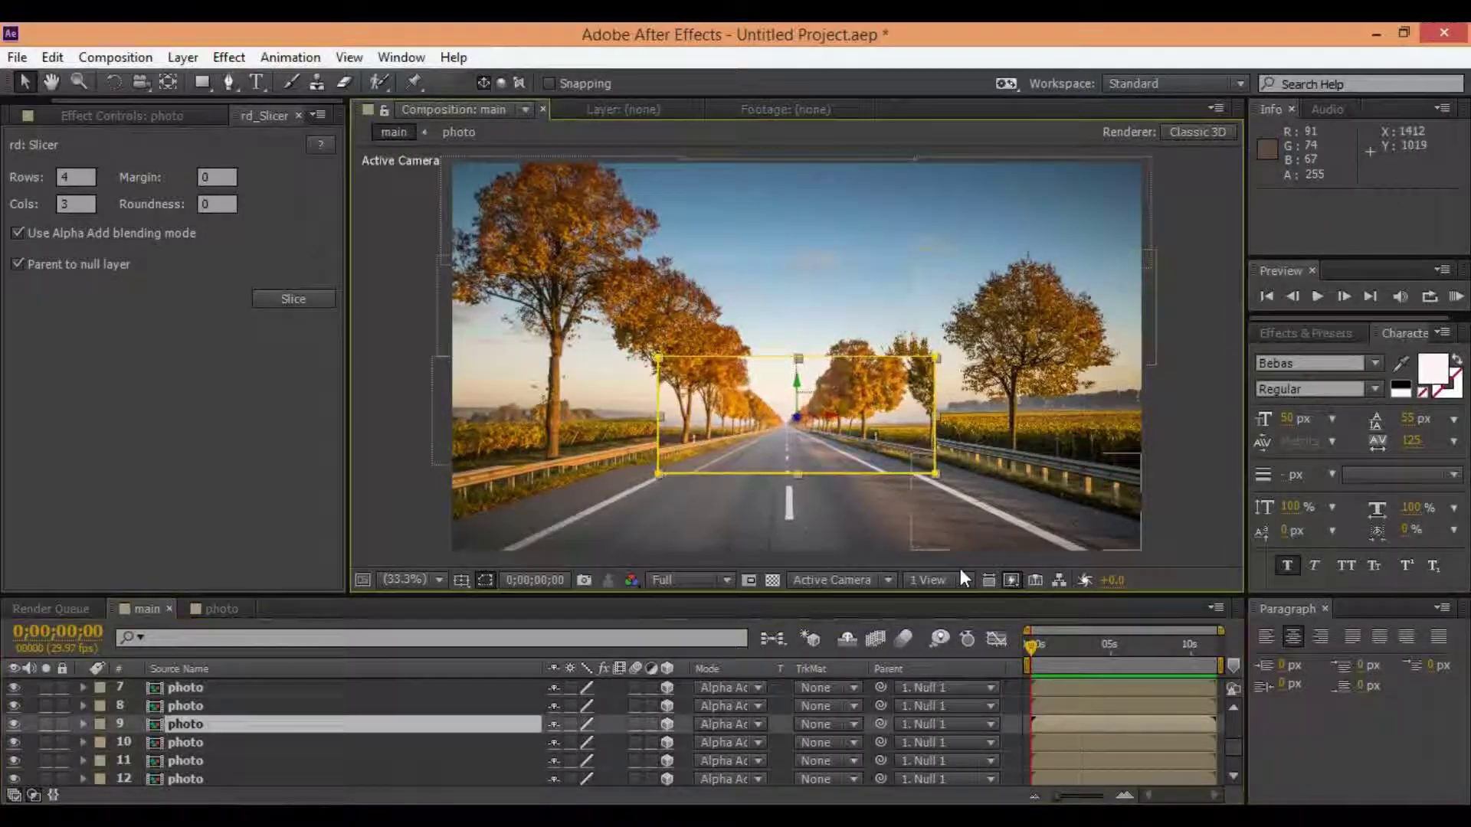
- Add a new camera layer and orbit it slightly around the tiles
click(1071, 412)
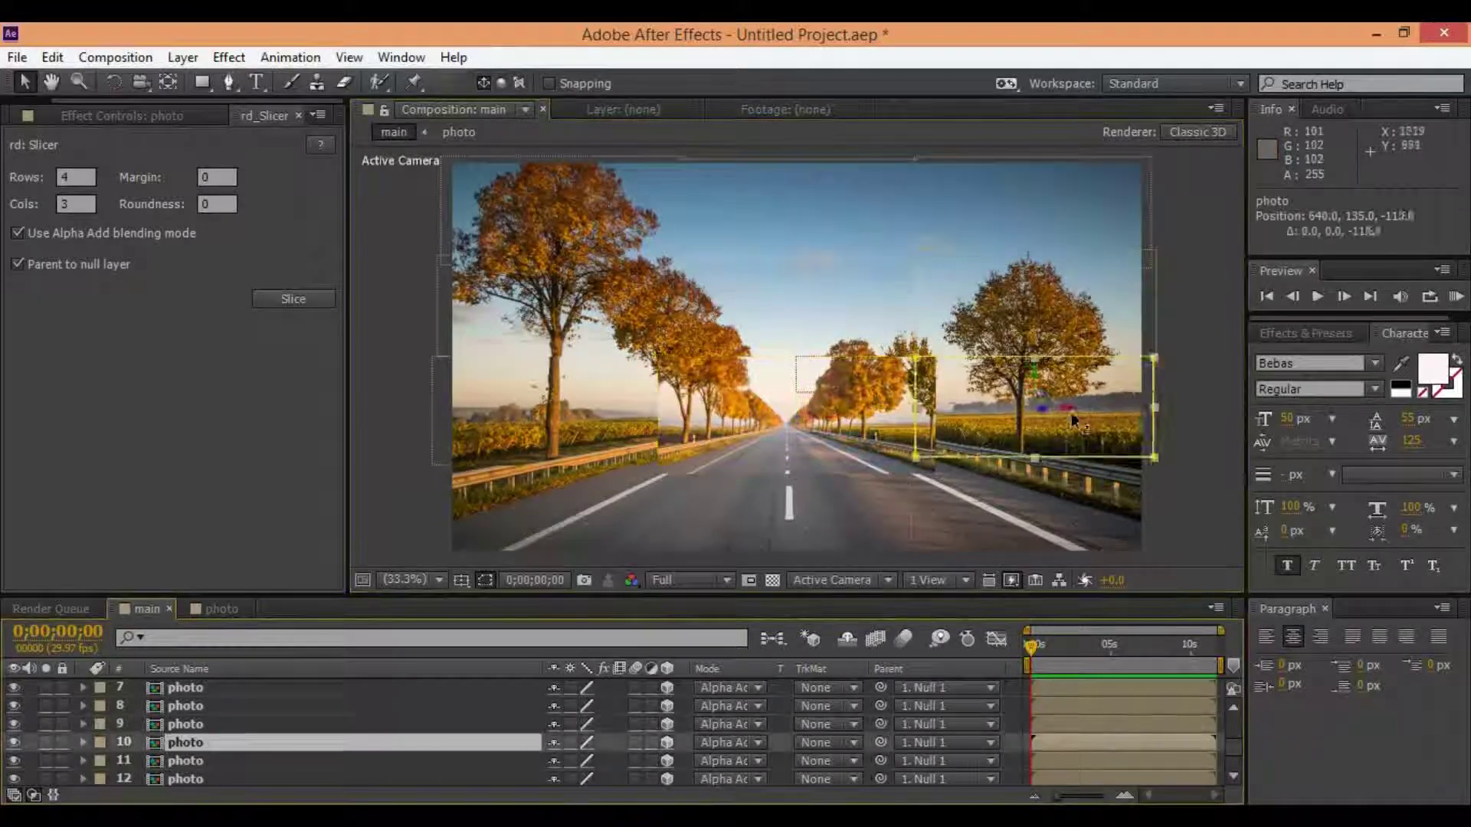
click(566, 498)
click(796, 505)
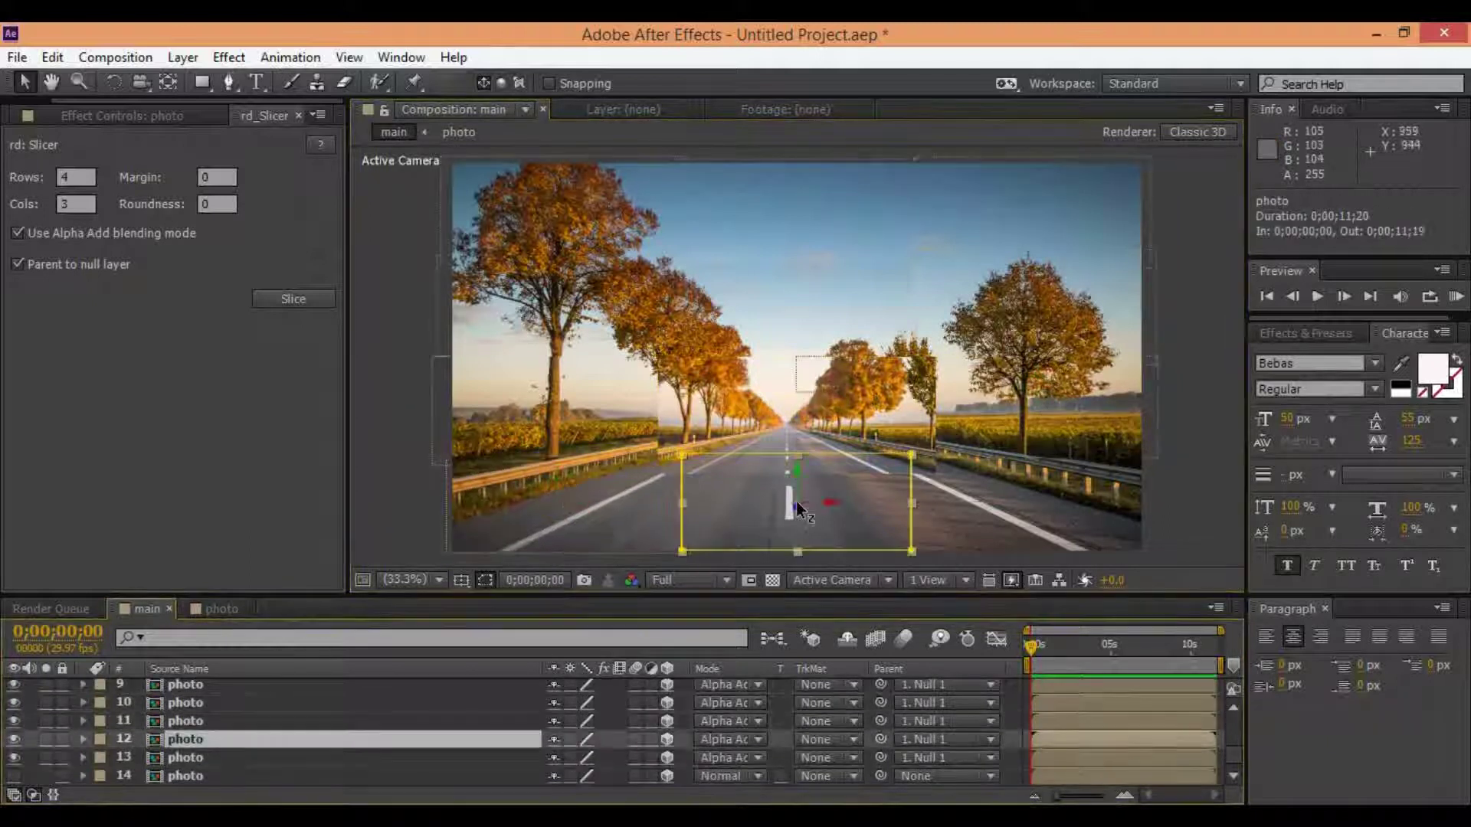
key(ctrl+alt+shift+c)
key(Return)
key(c)
mouse_move(798, 489)
mouse_down()
mouse_move(741, 342)
mouse_move(797, 344)
mouse_up()
- Key Position on the top-middle and top-right slices, starting the top-right slice higher up
click(185, 723)
key(u)
mouse_move(644, 595)
mouse_down()
mouse_move(644, 528)
mouse_move(649, 597)
mouse_up()
click(1004, 734)
key(u)
drag(588, 753, 563, 753)
- Reveal Position keyframes on layers 5 and 6, checking the animation around 1;22
key(v)
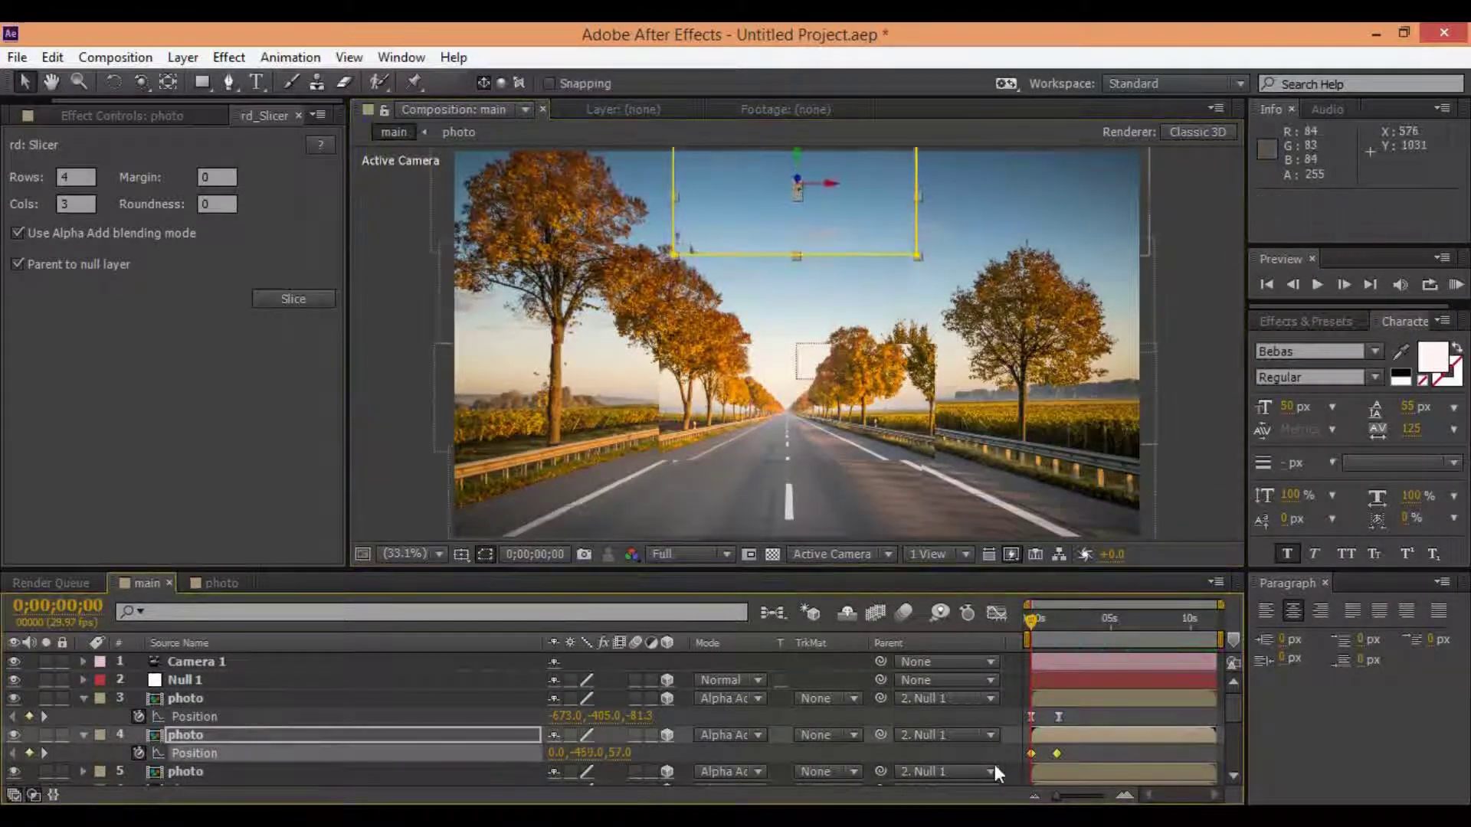
click(995, 772)
key(u)
drag(1031, 620, 1063, 630)
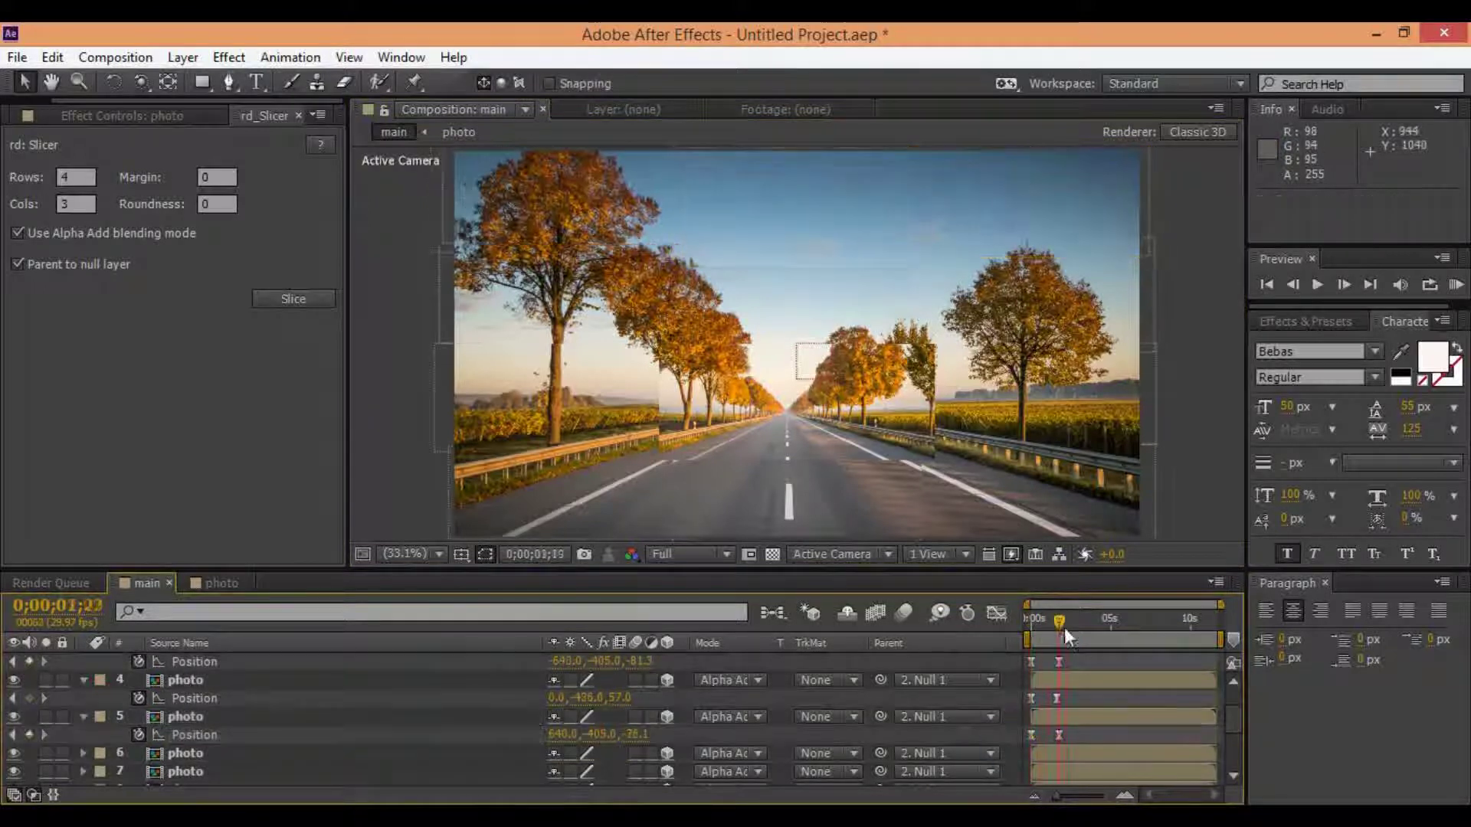
click(459, 752)
key(u)
key(Home)
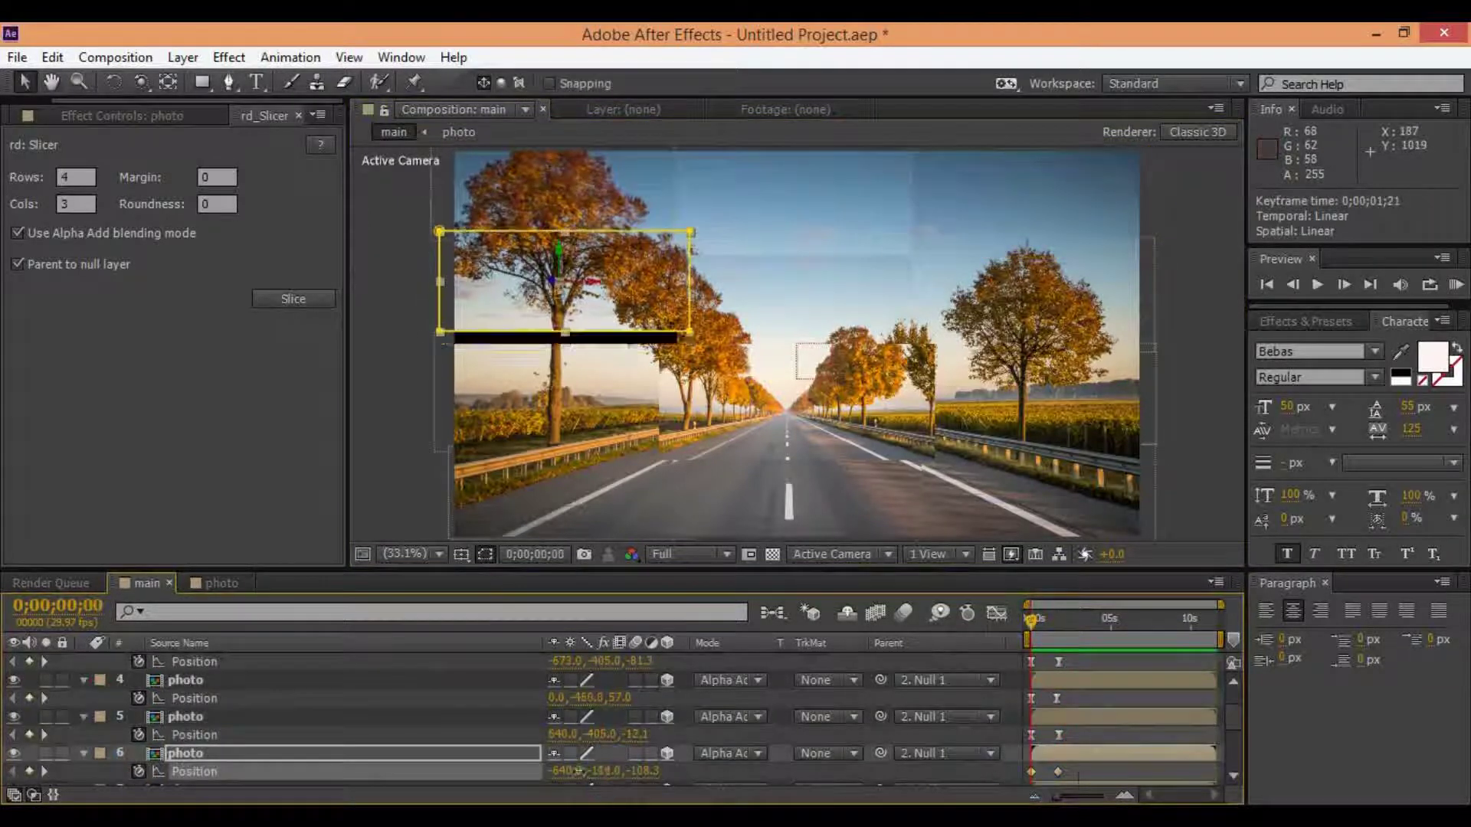
- Key the starting Position on layers 7 through 11
click(1233, 776)
key(ctrl+Down)
key(u)
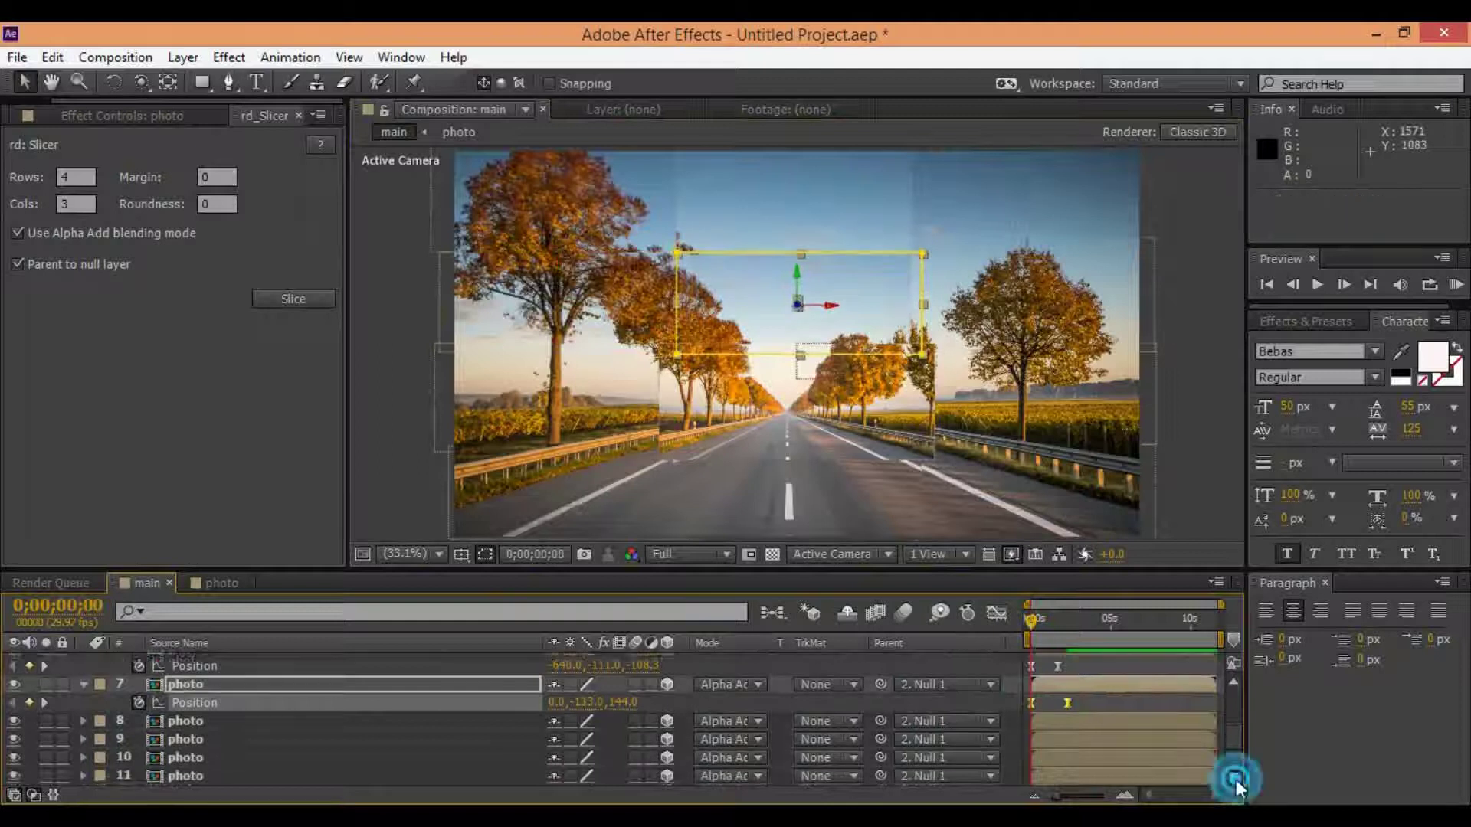
key(ctrl+Down)
key(u)
key(ctrl+Down)
key(u)
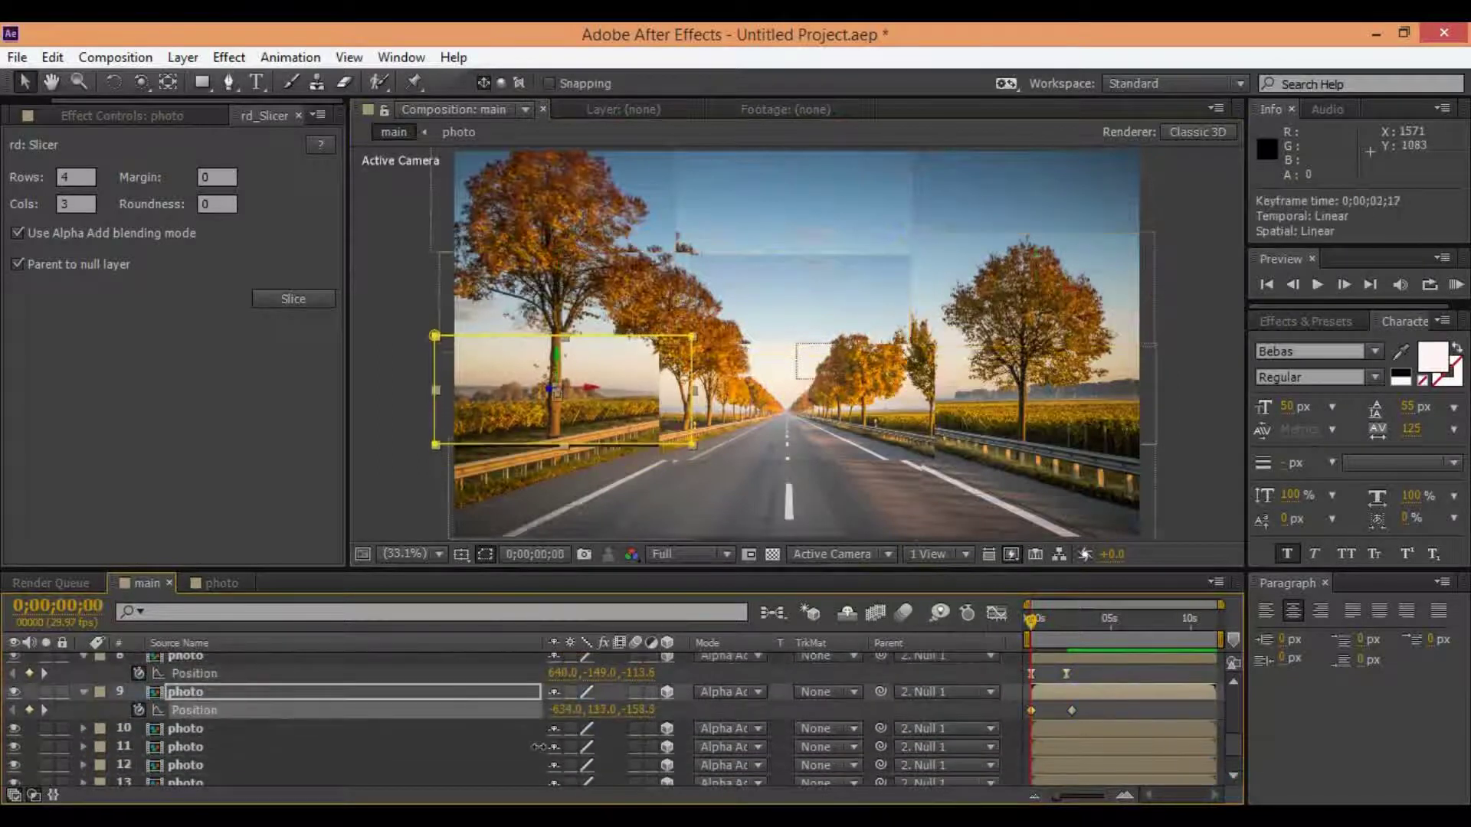
key(ctrl+Down)
key(u)
key(ctrl+Down)
key(u)
- Shift layer 11's keyframe to about 1.2s, key layers 12 and 13, and delay layer 13's keyframe
click(1233, 776)
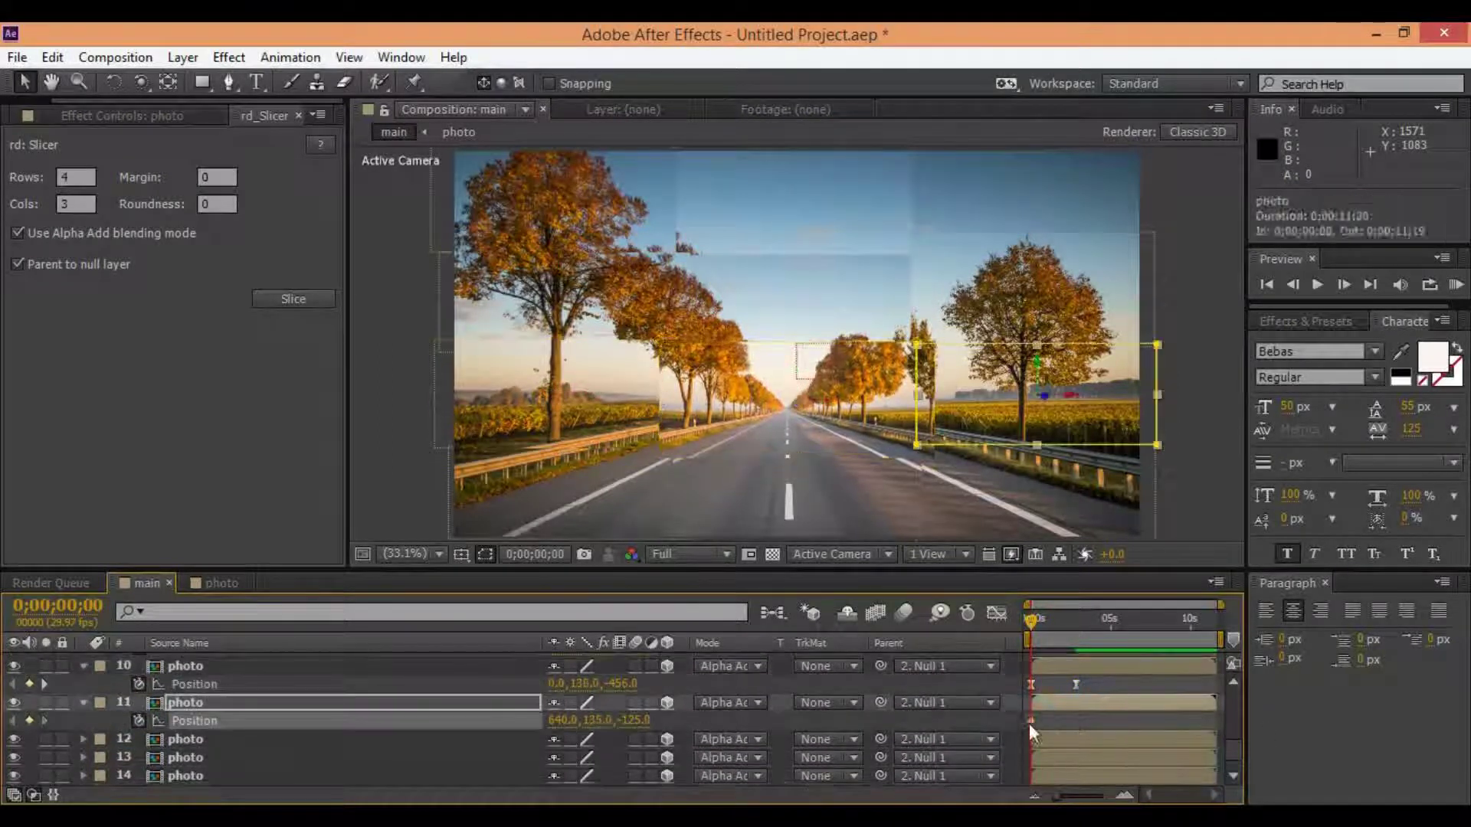
drag(1030, 721, 1079, 720)
click(1233, 776)
key(ctrl+Down)
key(u)
key(ctrl+Down)
key(u)
key(ctrl+Down)
drag(1030, 767, 1085, 757)
- Reveal layer 14's Position, collapse all properties, and RAM-preview the tile fly-in animation
click(1233, 775)
key(u)
key(ctrl+a)
key(u)
key(F2)
key(KP_0)
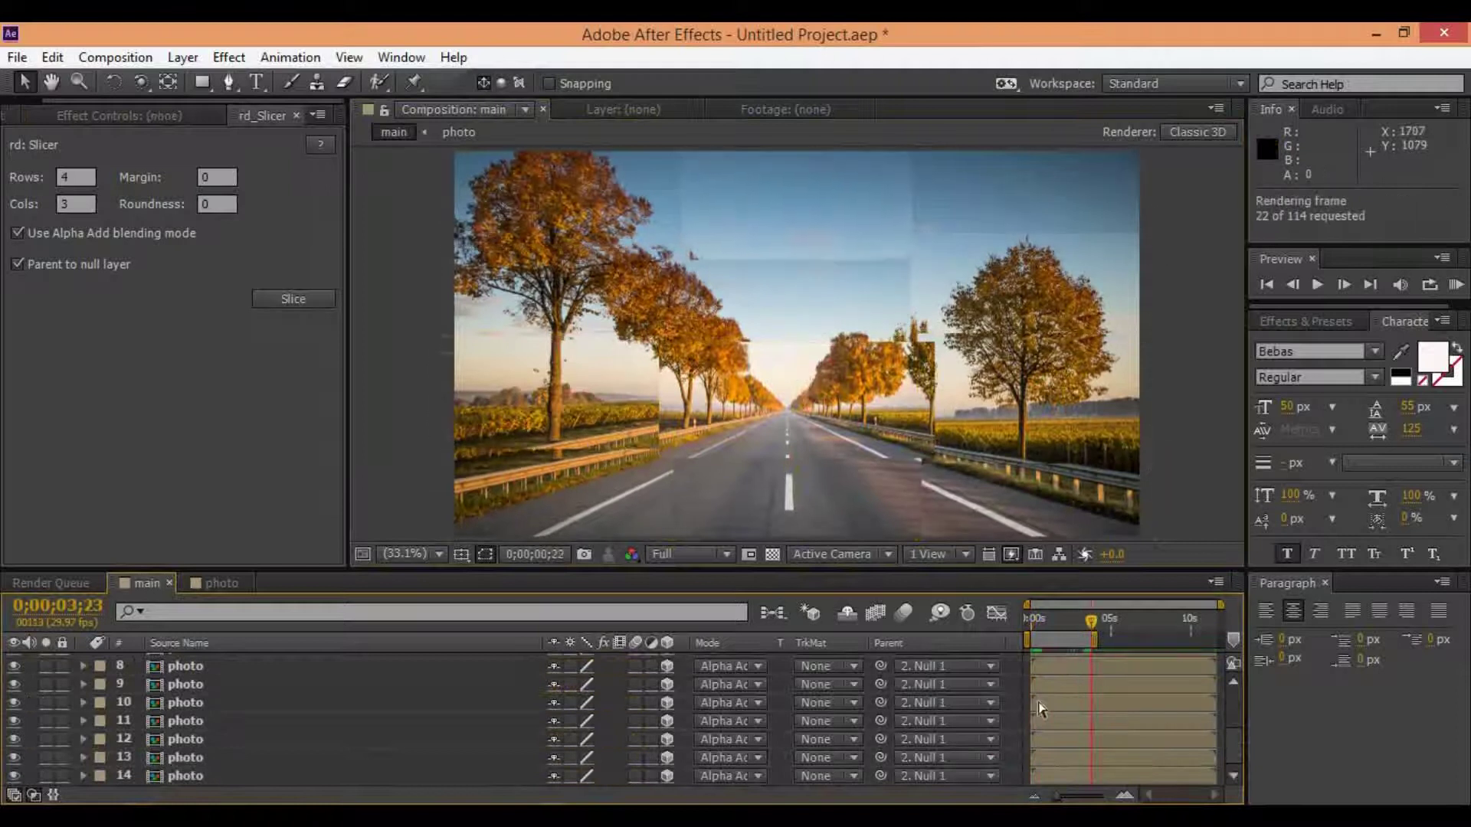
click(1046, 775)
key(u)
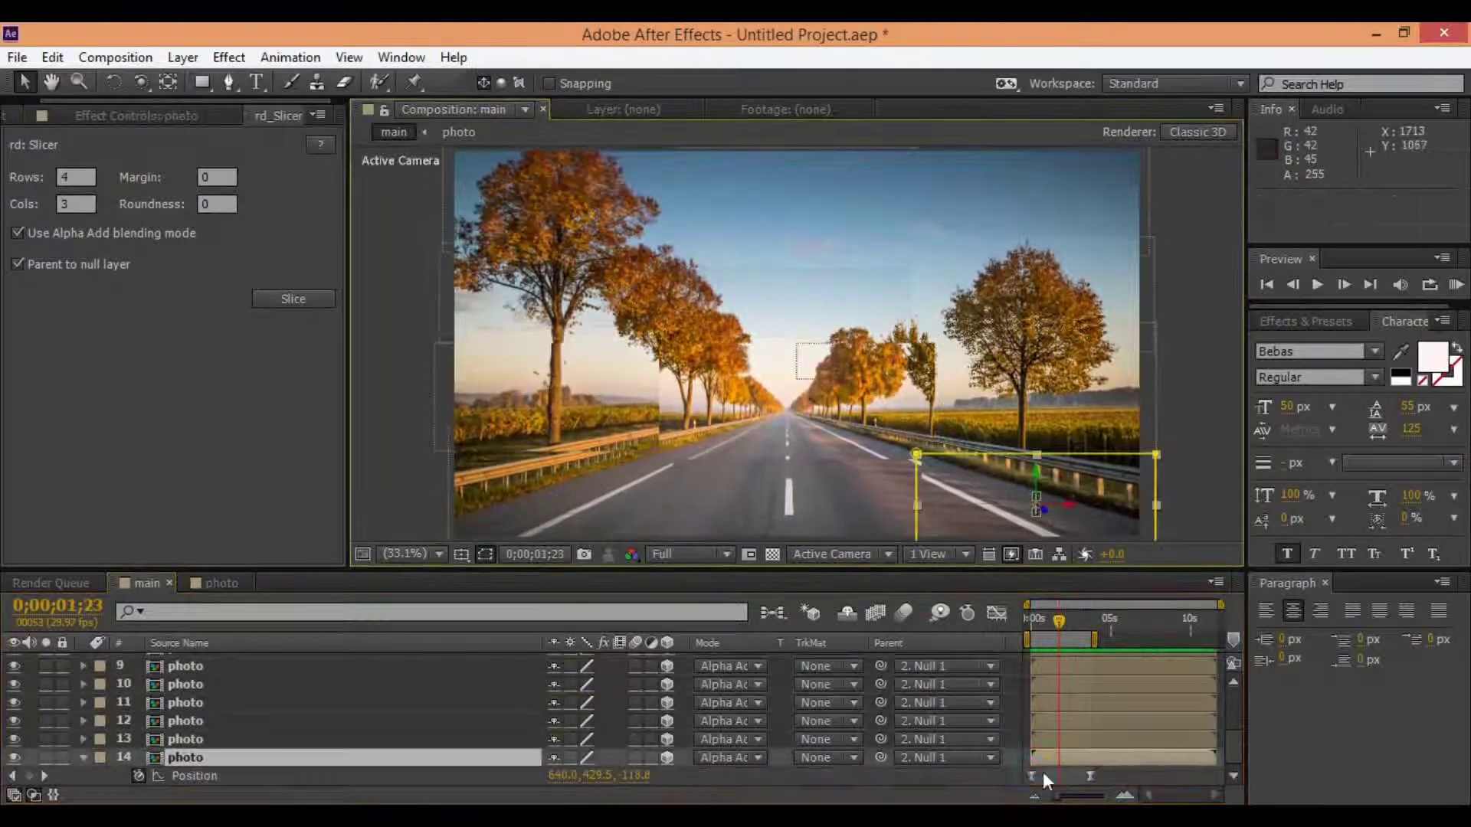
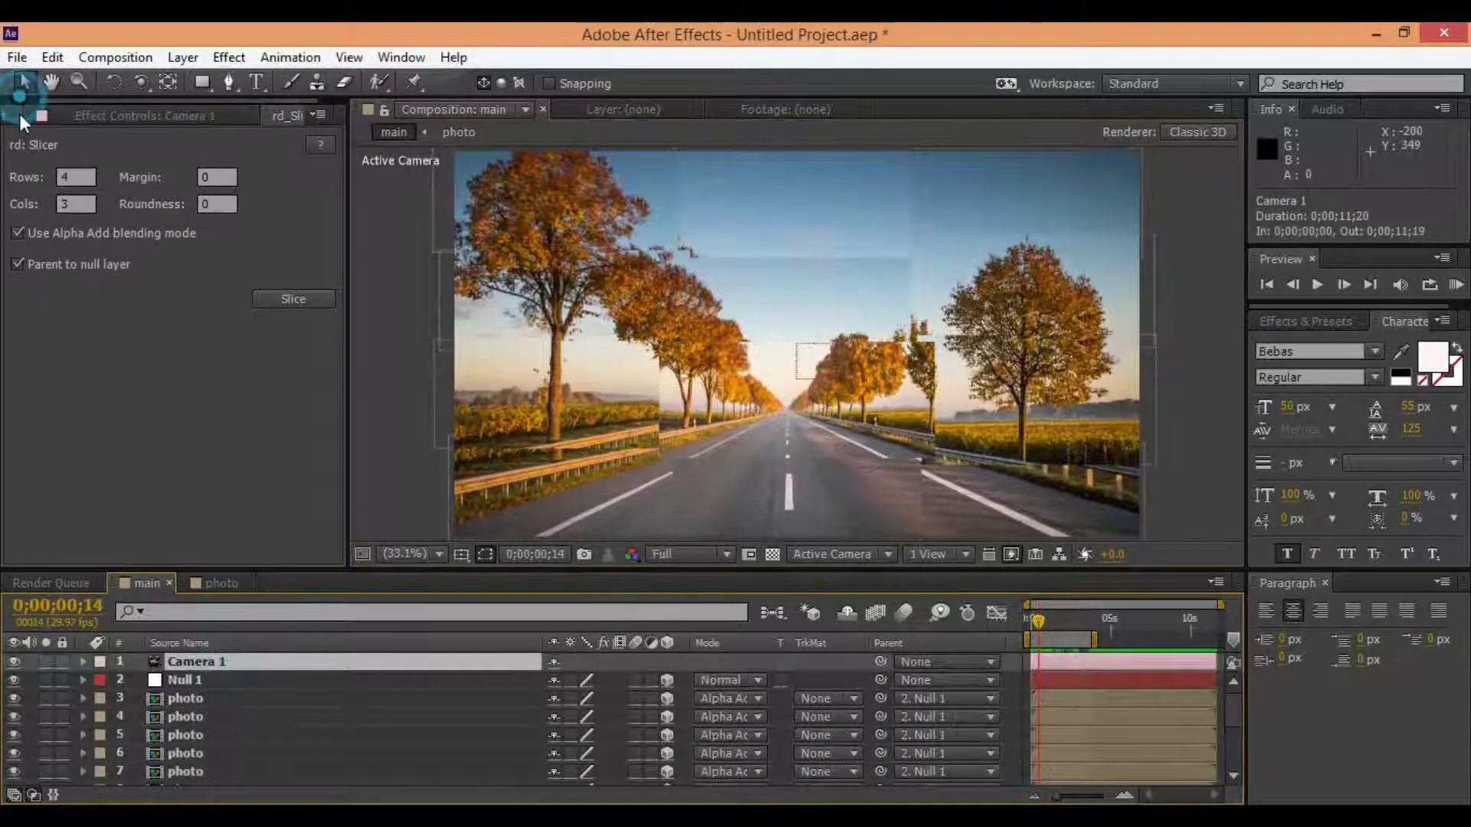
- Dolly Camera 1 about 706 units forward with the Track Z Camera Tool, enlarging the road tiles
click(24, 114)
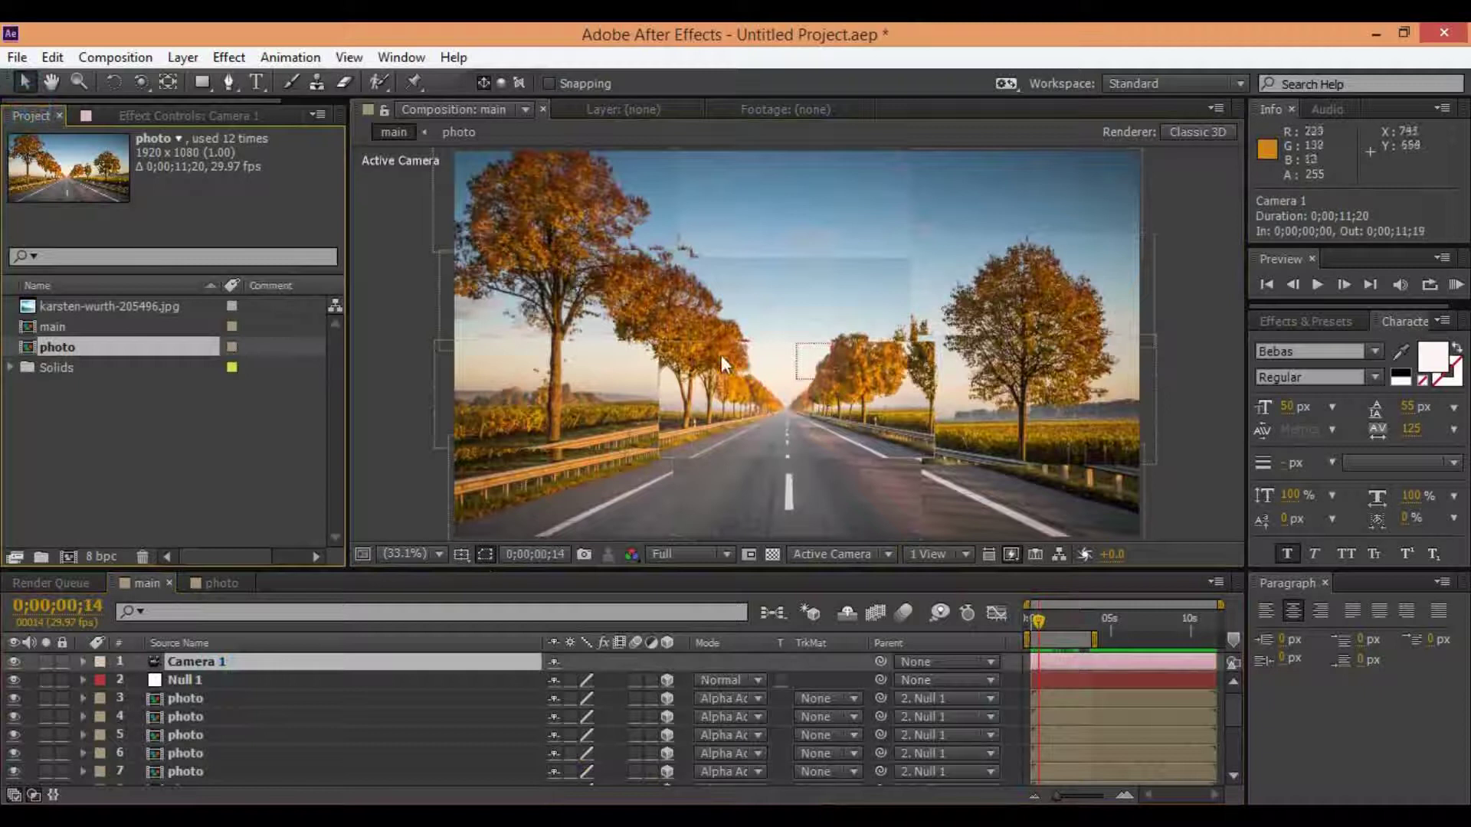
key(c)
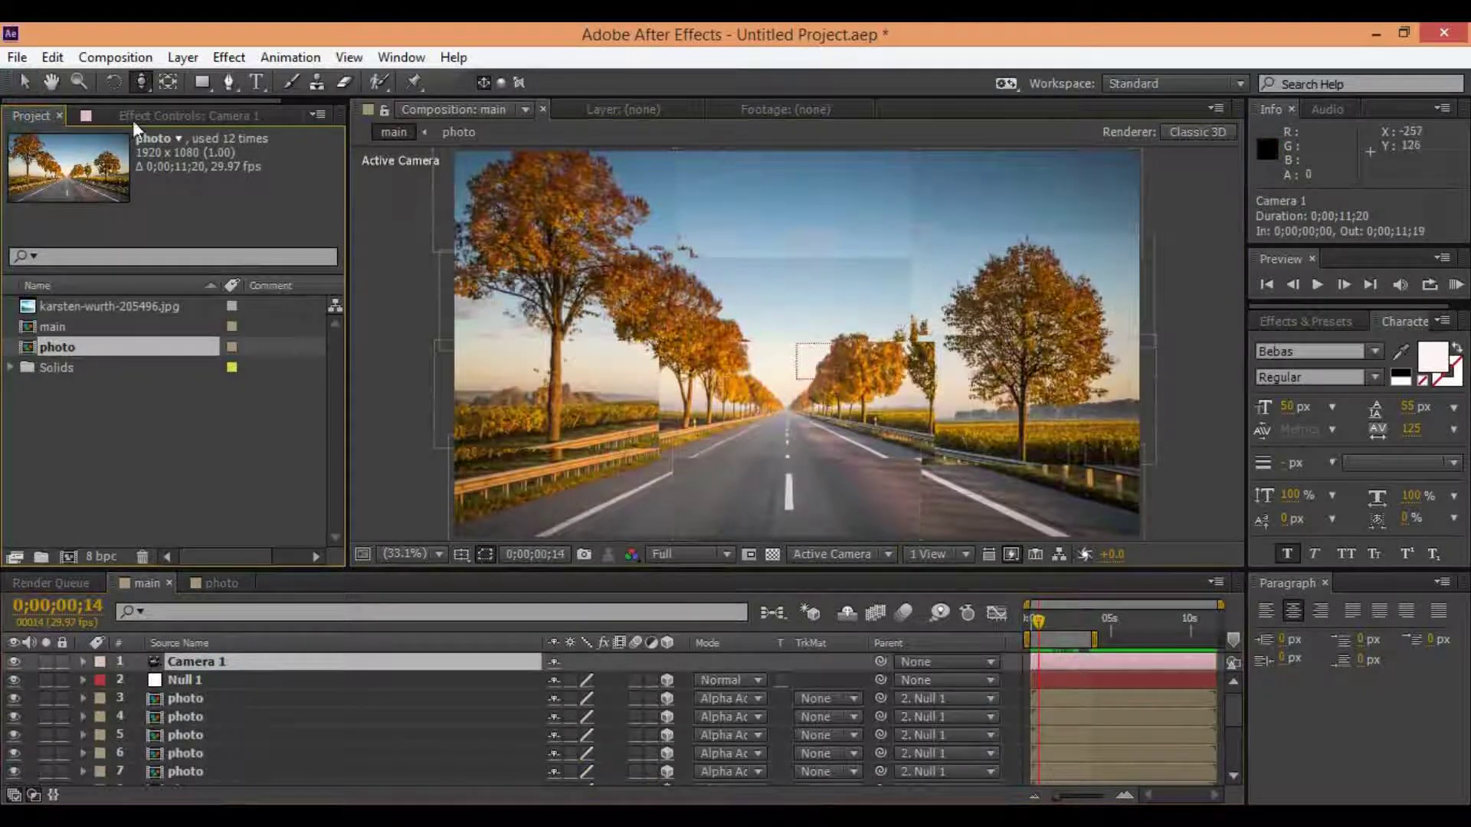
drag(144, 86, 204, 147)
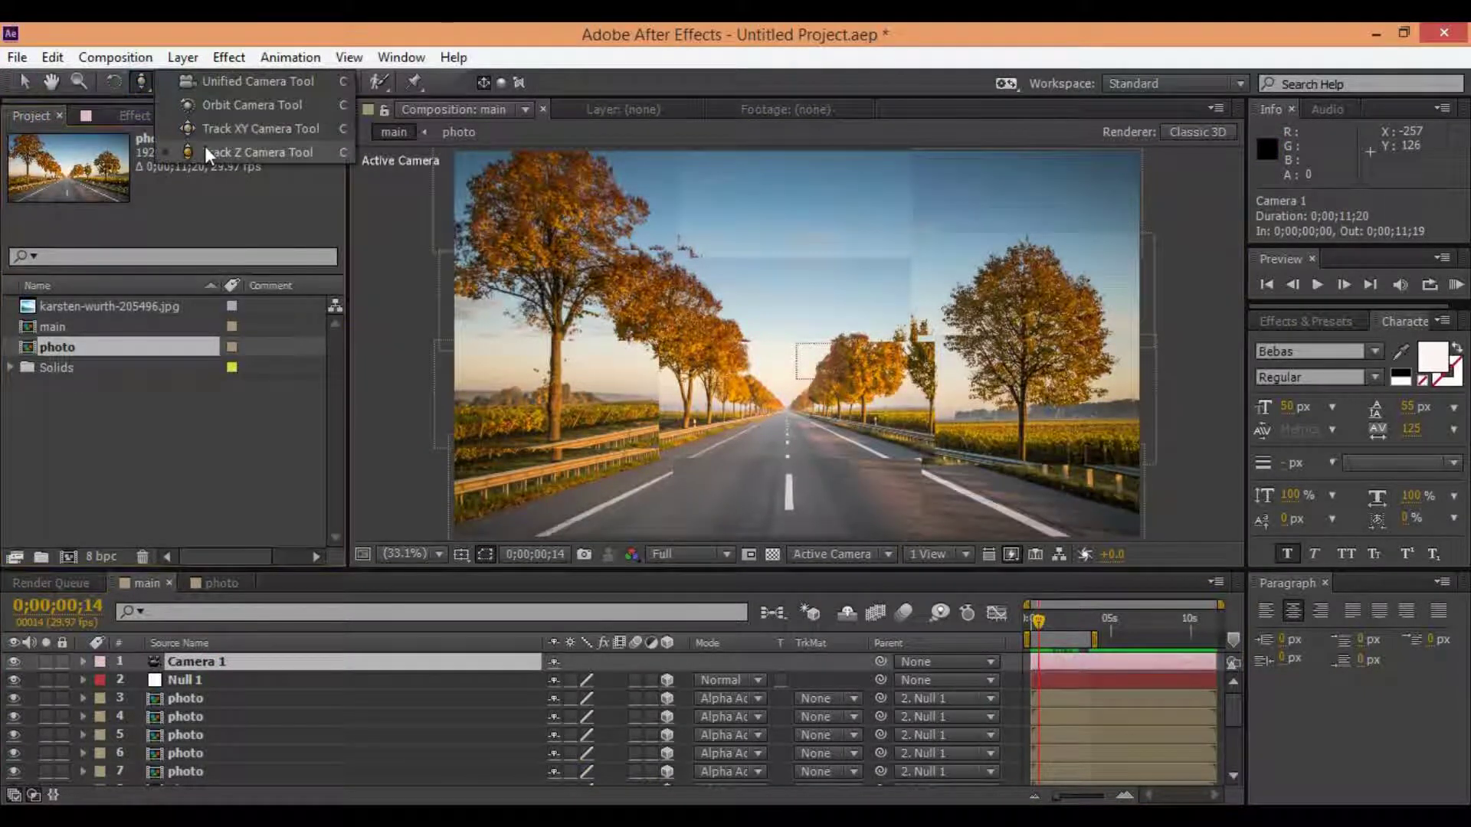
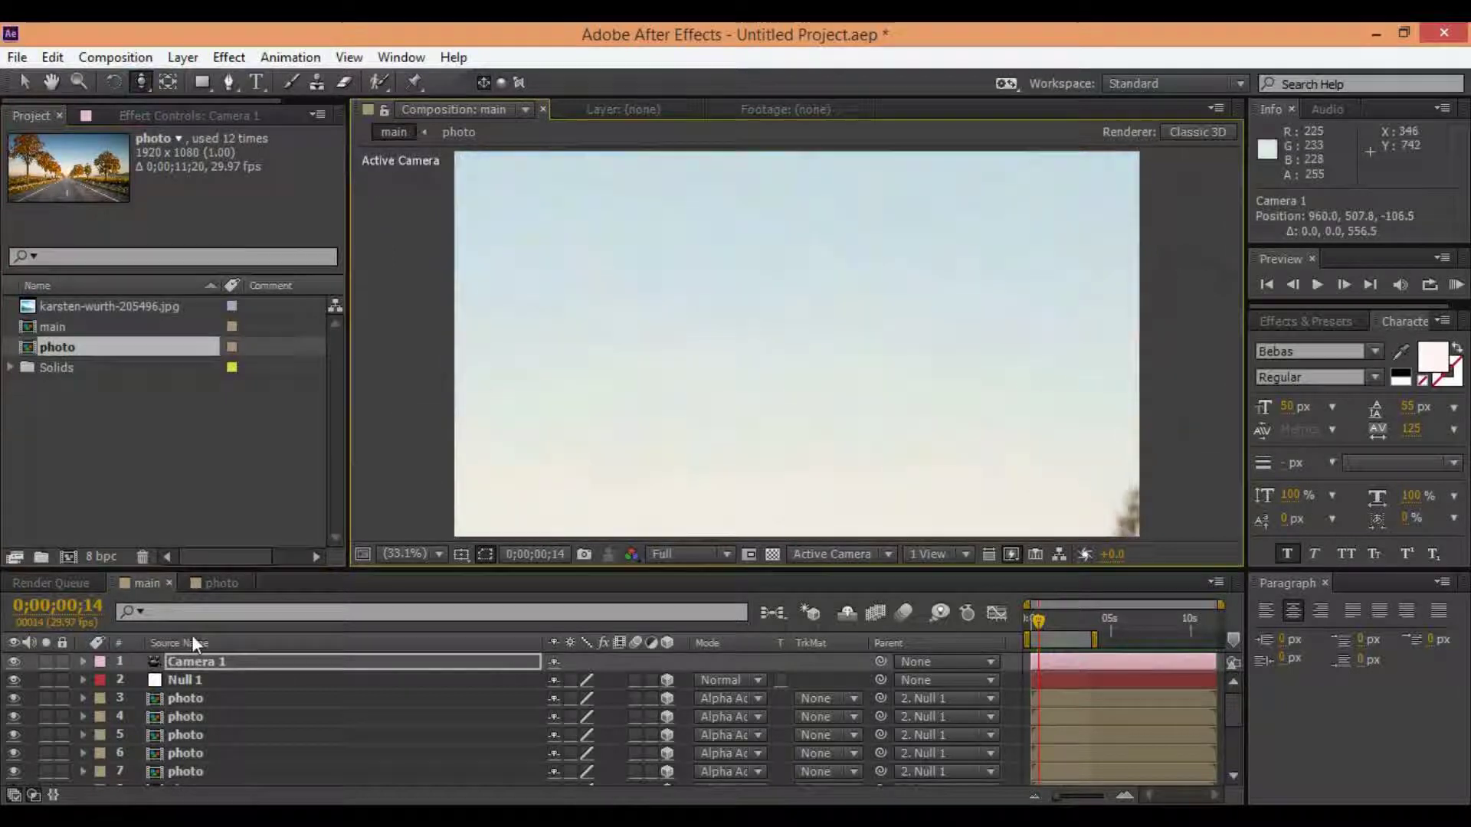
- Dolly Camera 1 forward down the road at about 3;19, setting a Position keyframe
click(83, 661)
click(104, 682)
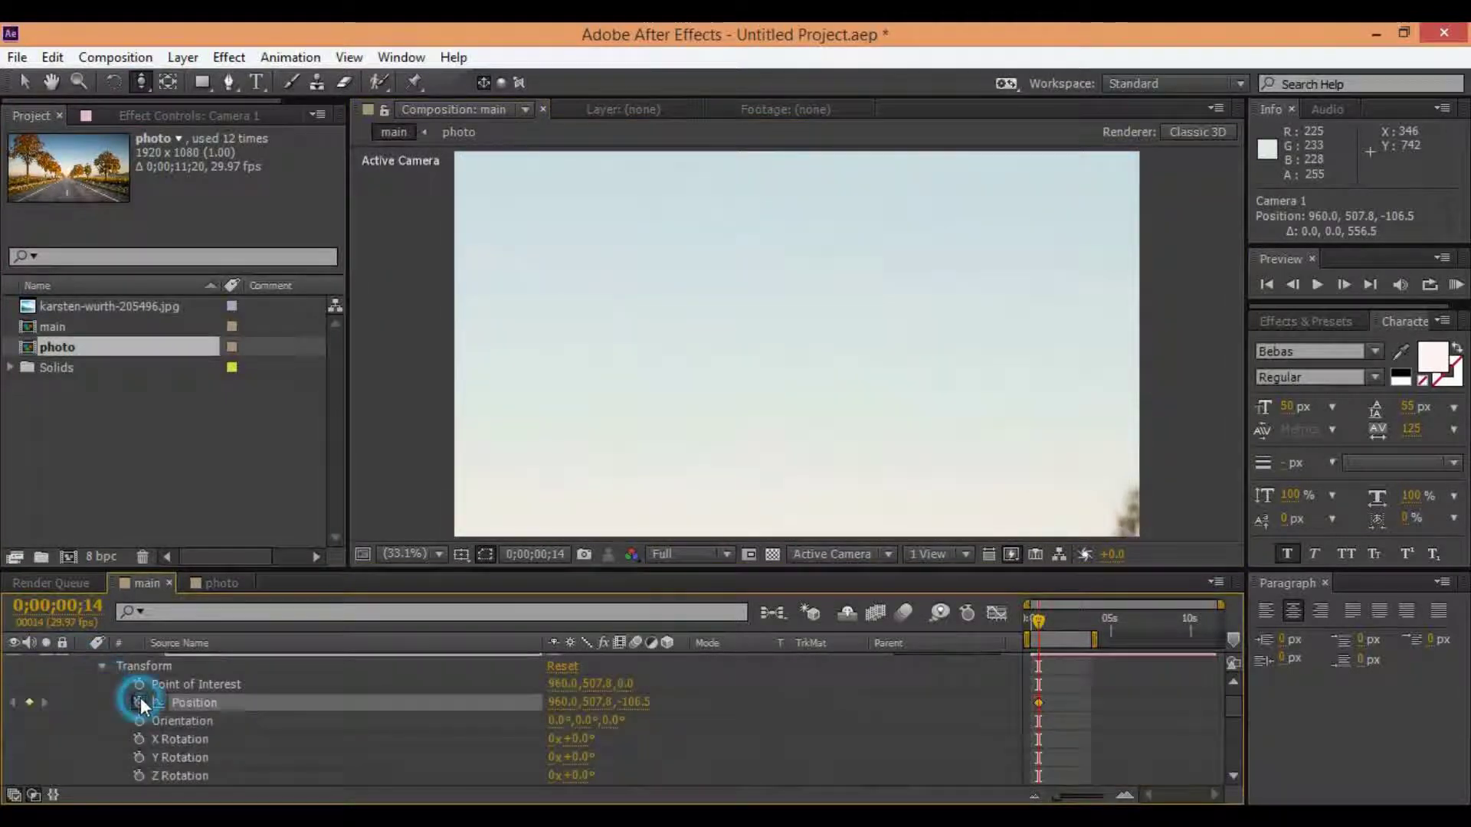
click(1075, 625)
mouse_move(948, 350)
mouse_down()
mouse_move(808, 414)
mouse_move(841, 508)
mouse_up()
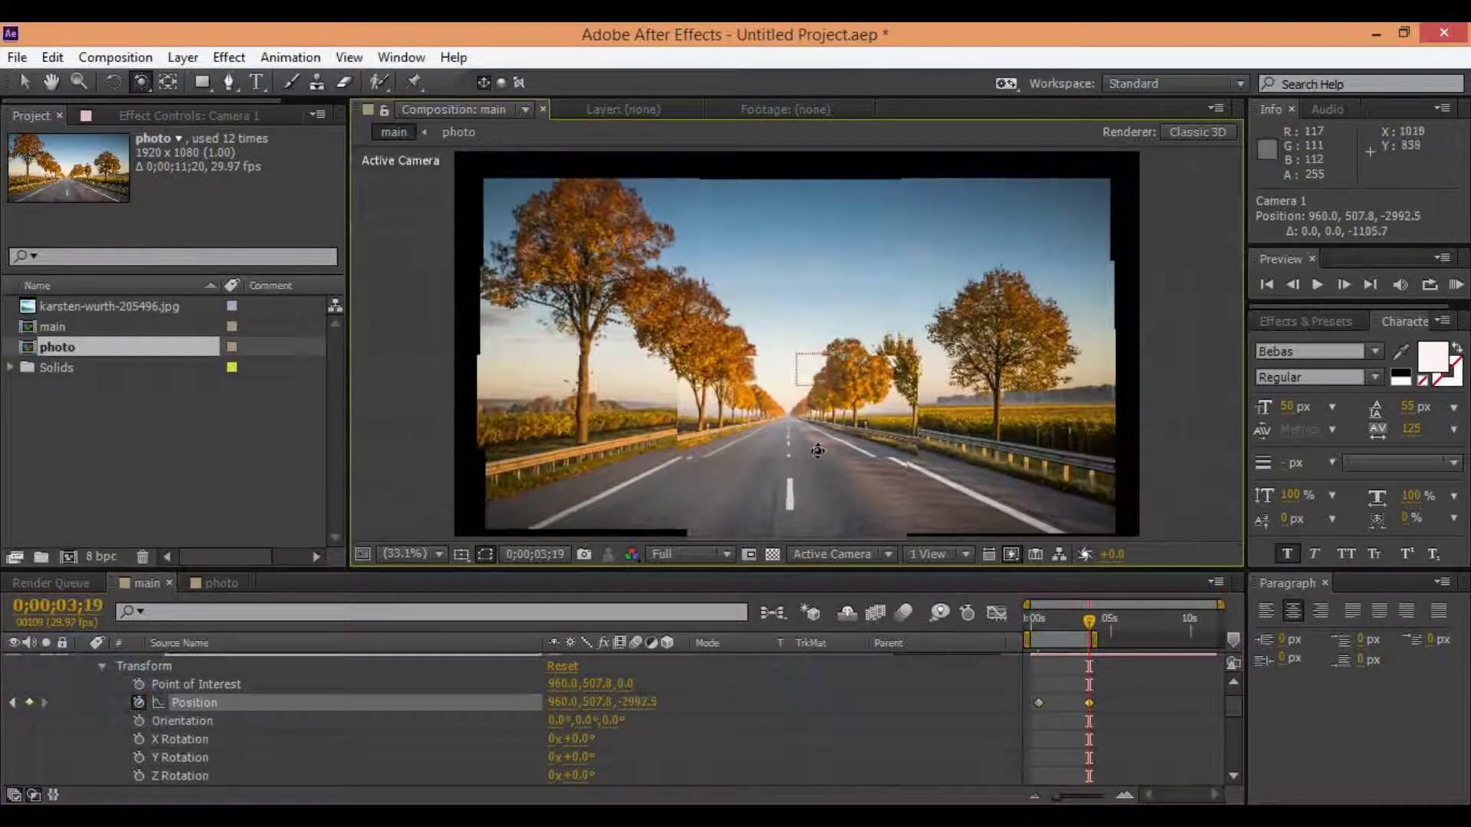
mouse_move(804, 436)
mouse_down()
mouse_move(793, 427)
mouse_move(828, 426)
mouse_move(826, 414)
mouse_up()
drag(1103, 674, 1013, 702)
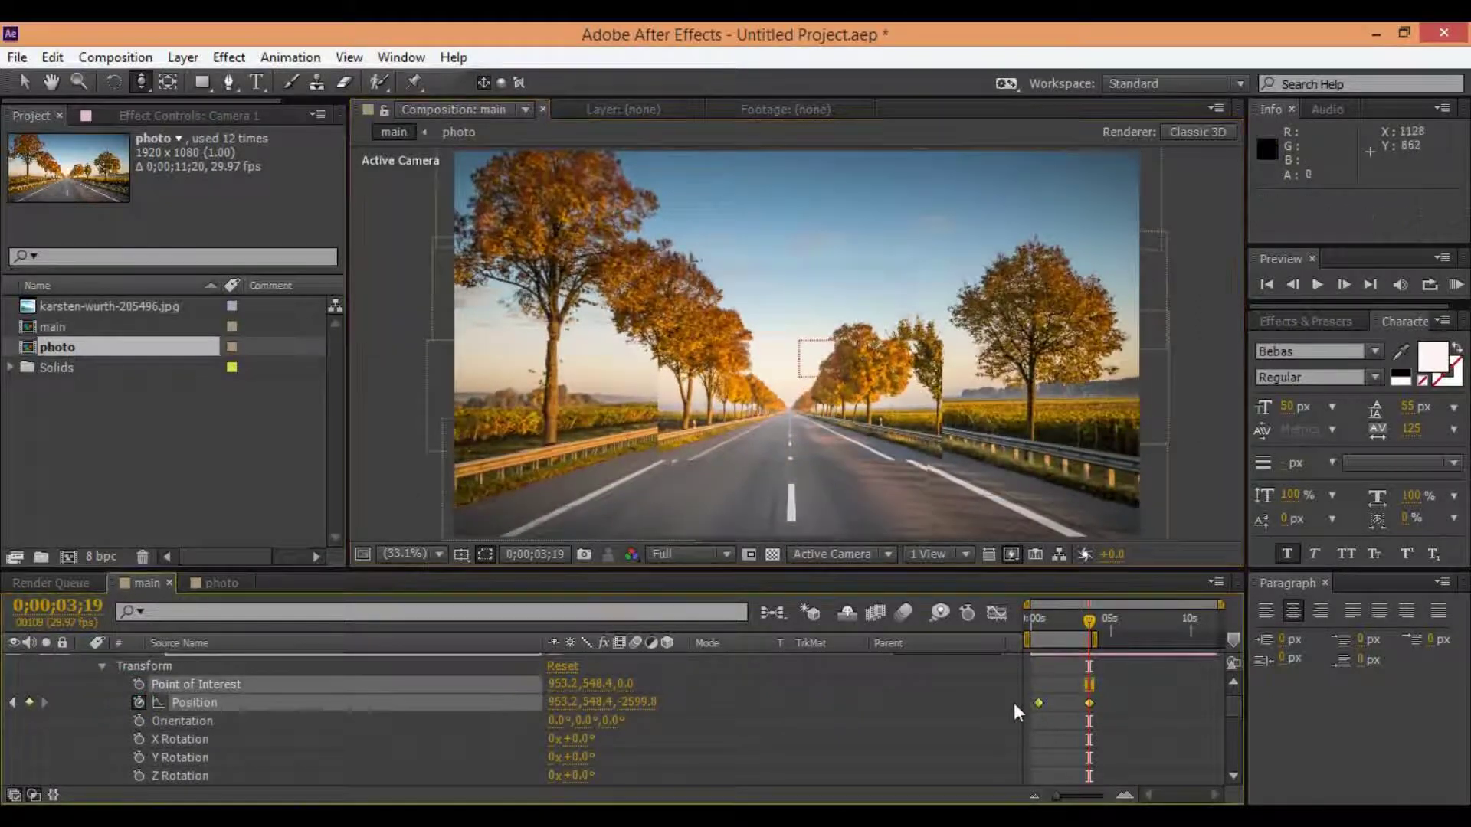
- Ease both camera Position keyframes in the Graph Editor into a sharp speed peak, then RAM-preview
click(996, 612)
drag(1013, 756, 1021, 727)
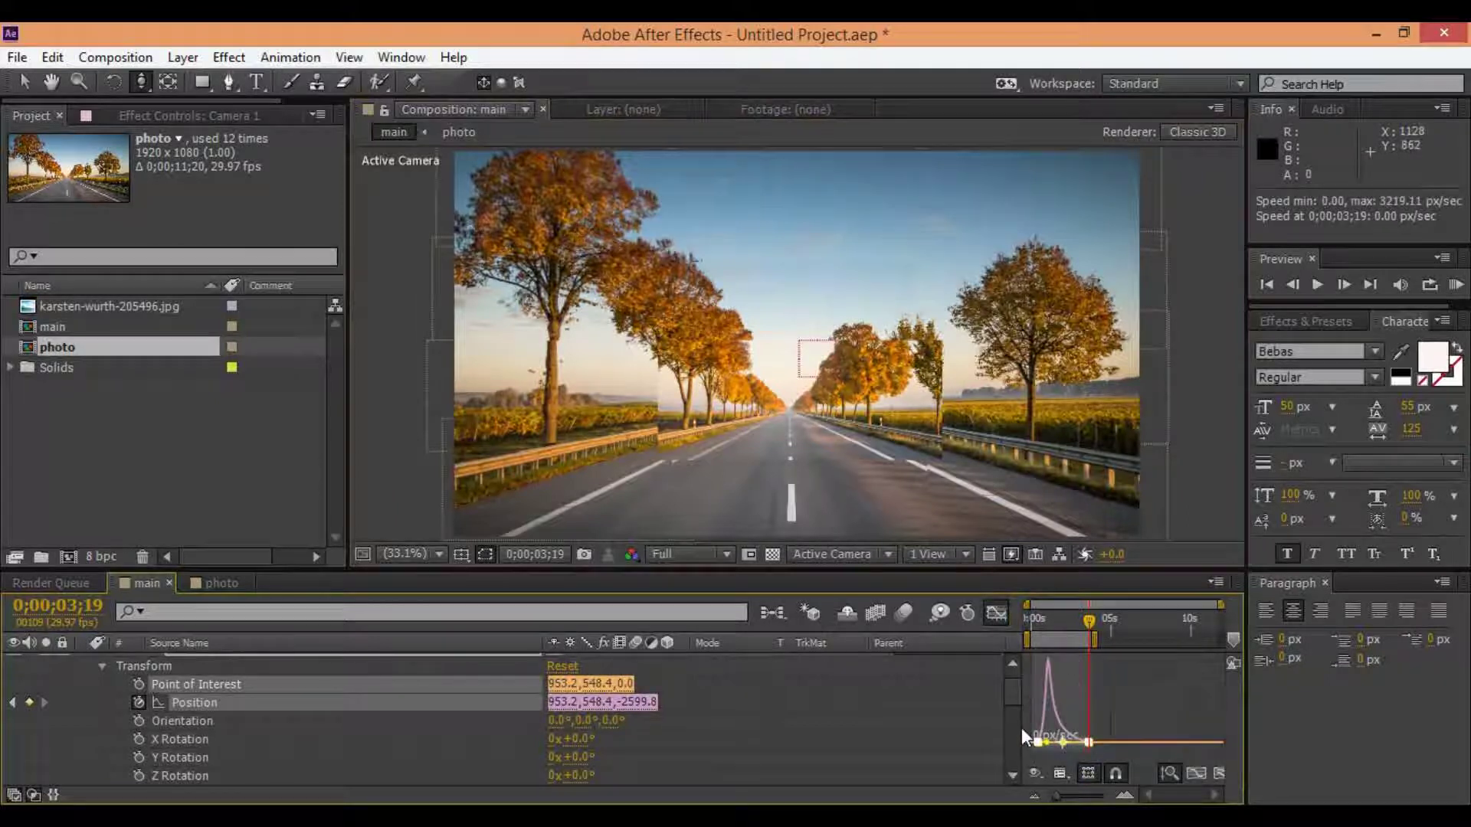
click(993, 613)
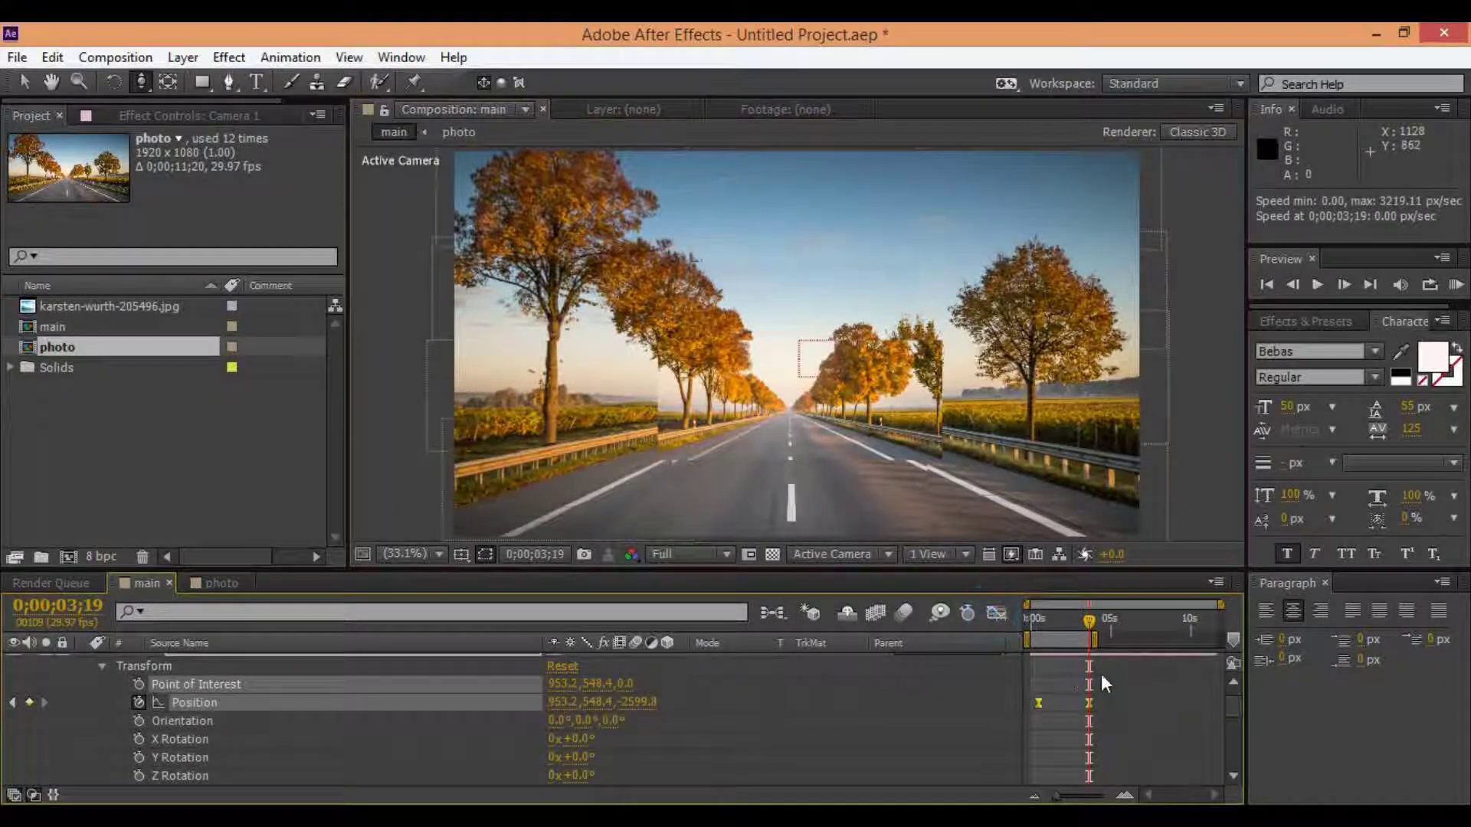
key(KP_0)
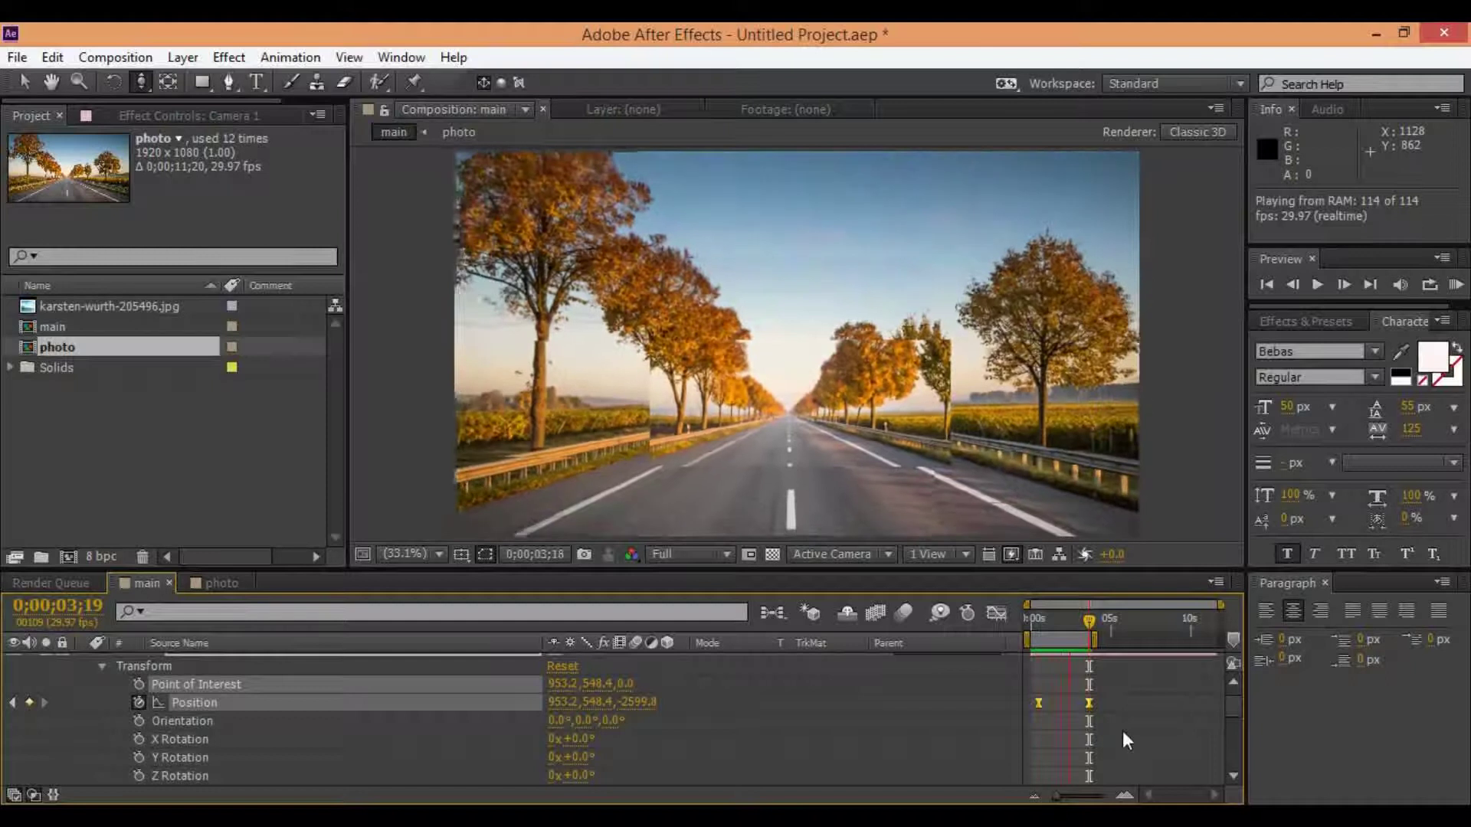
click(1118, 712)
- Move the end Position keyframe earlier to about 1;26 and preview the quicker move
drag(1089, 702, 1060, 702)
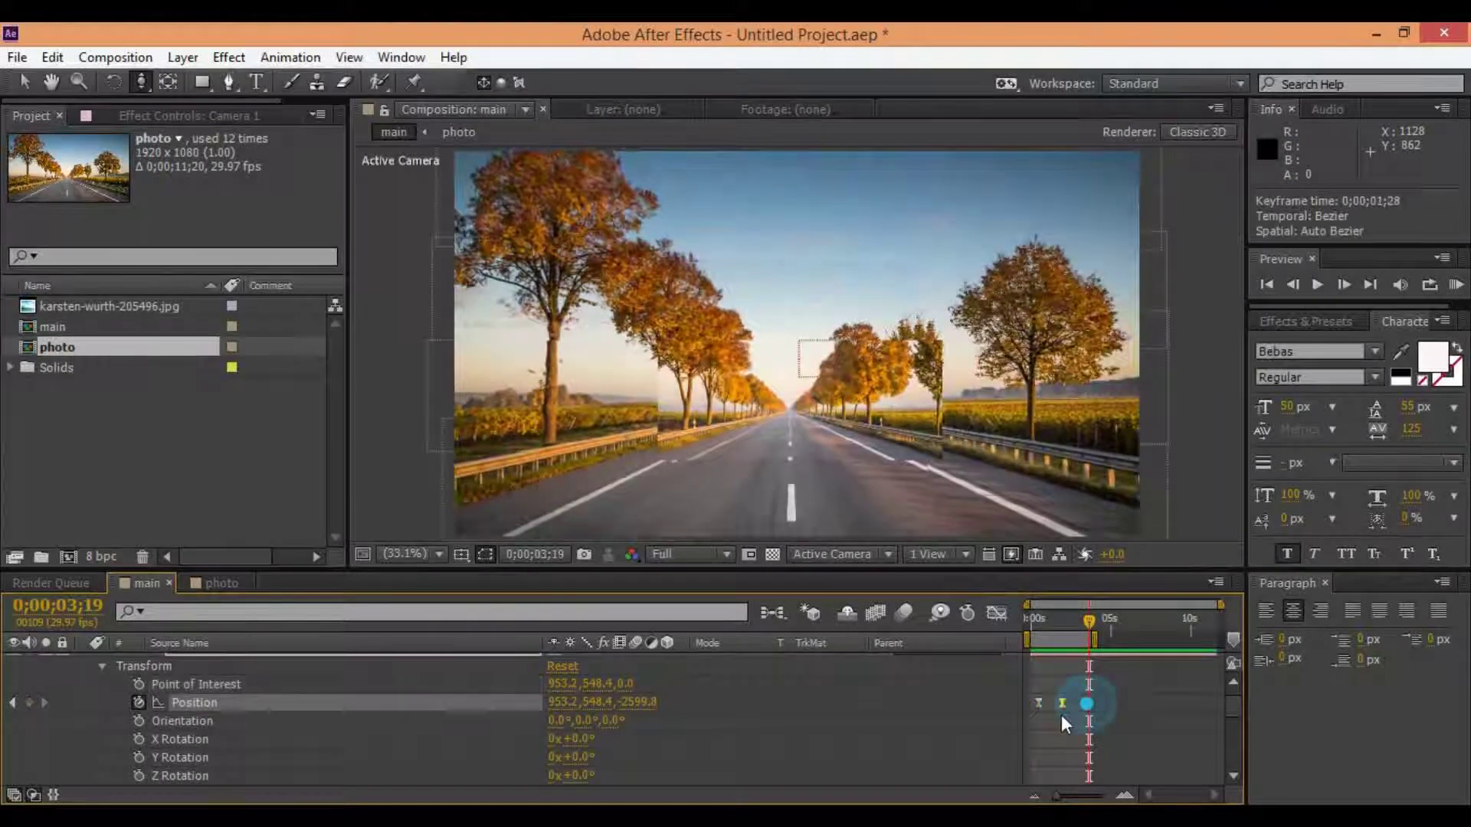
click(1038, 704)
click(1034, 702)
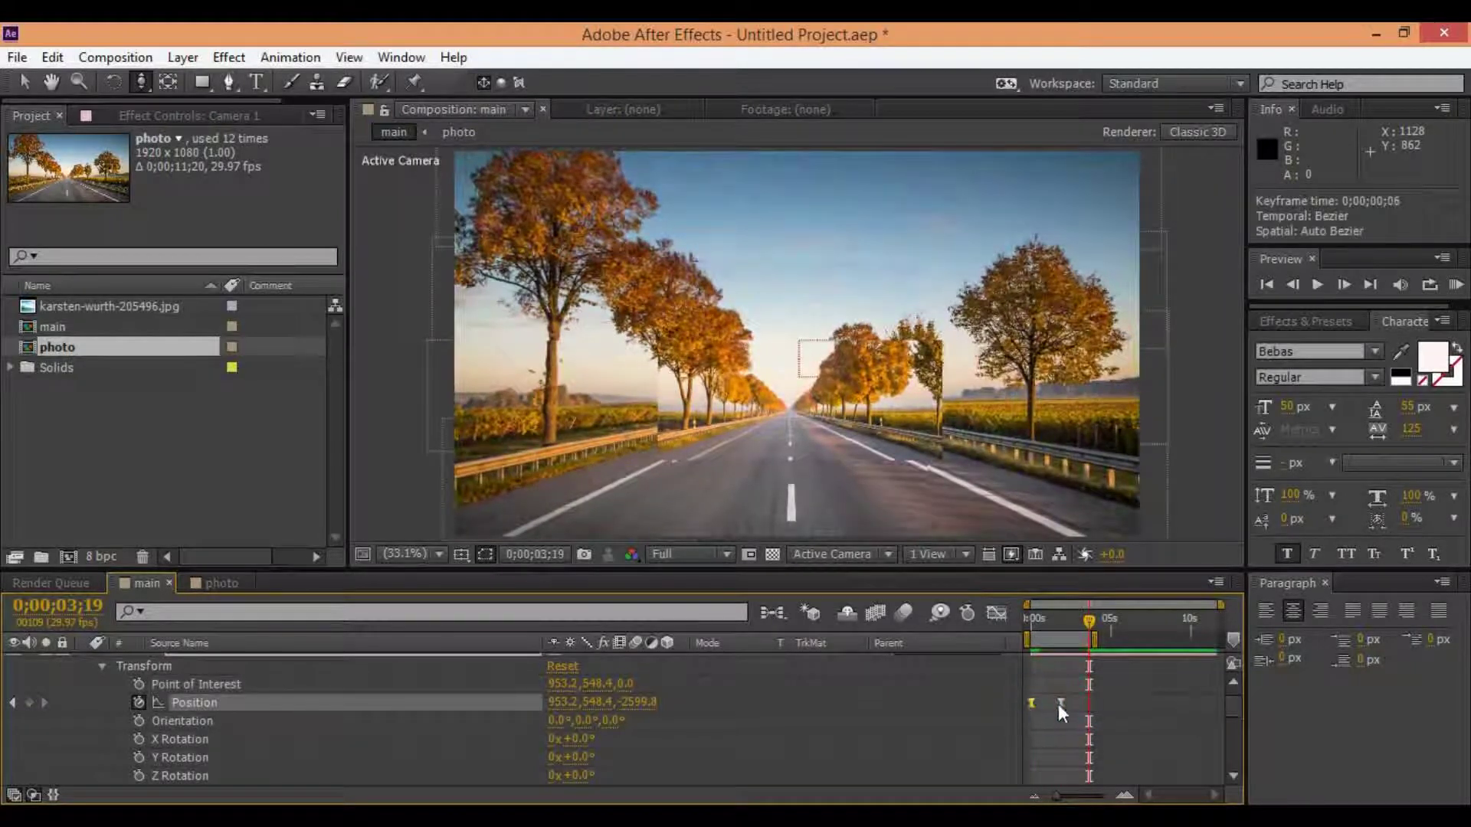
key(KP_0)
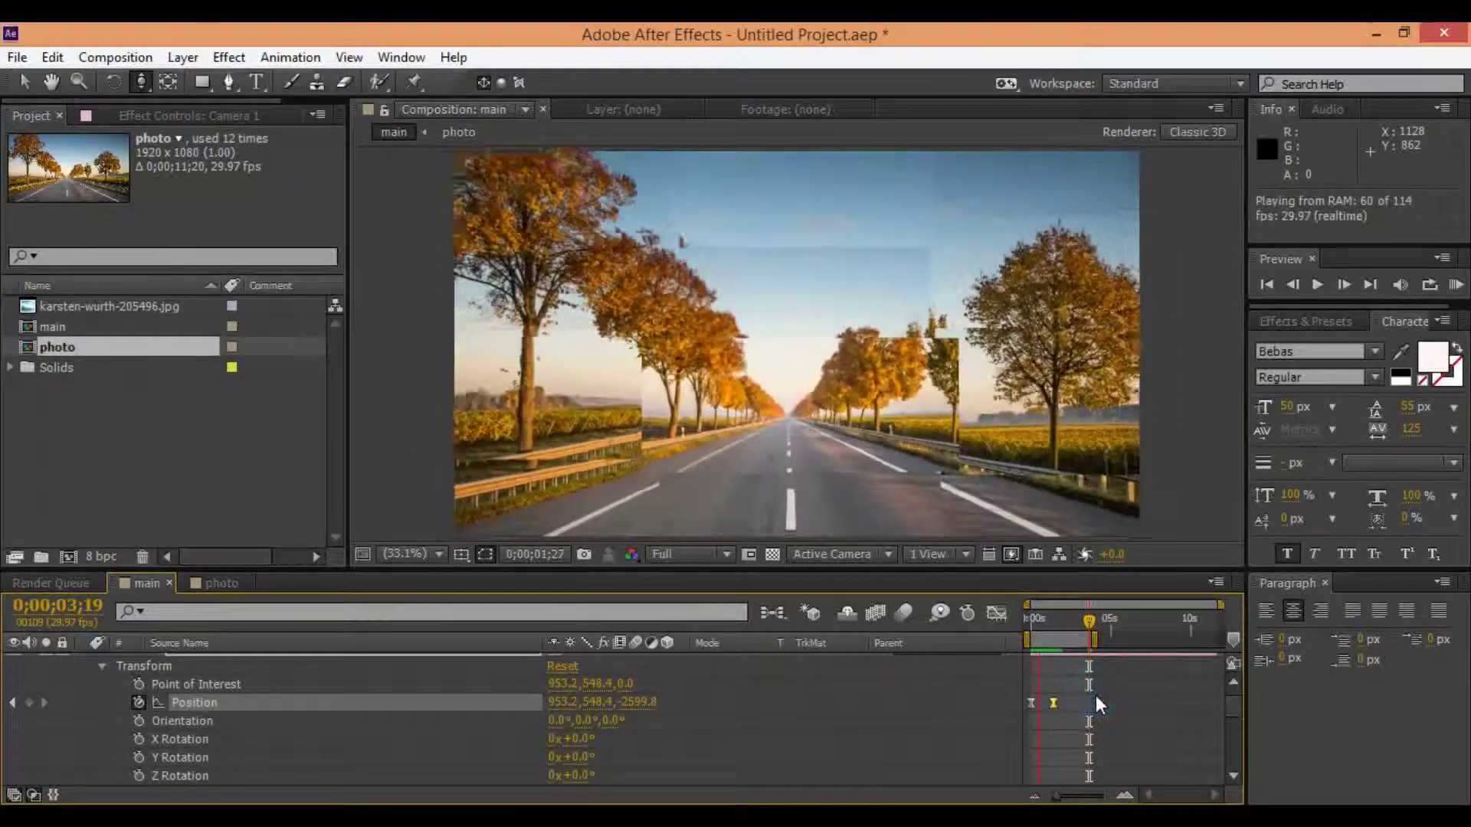
click(621, 692)
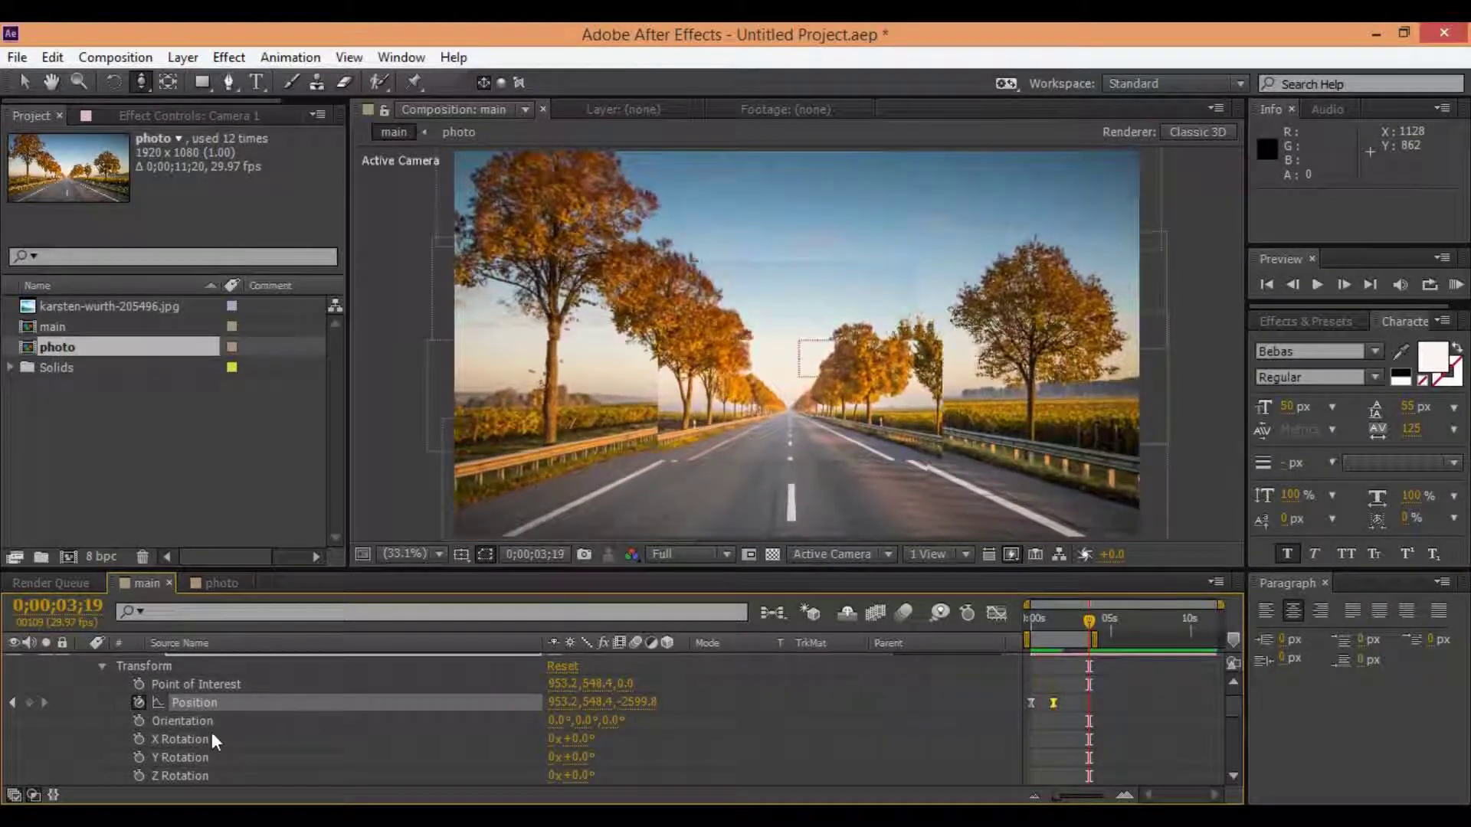
- Keyframe Camera 1's Z Rotation at 27° on frame 0 and check its curve in the Graph Editor
click(139, 776)
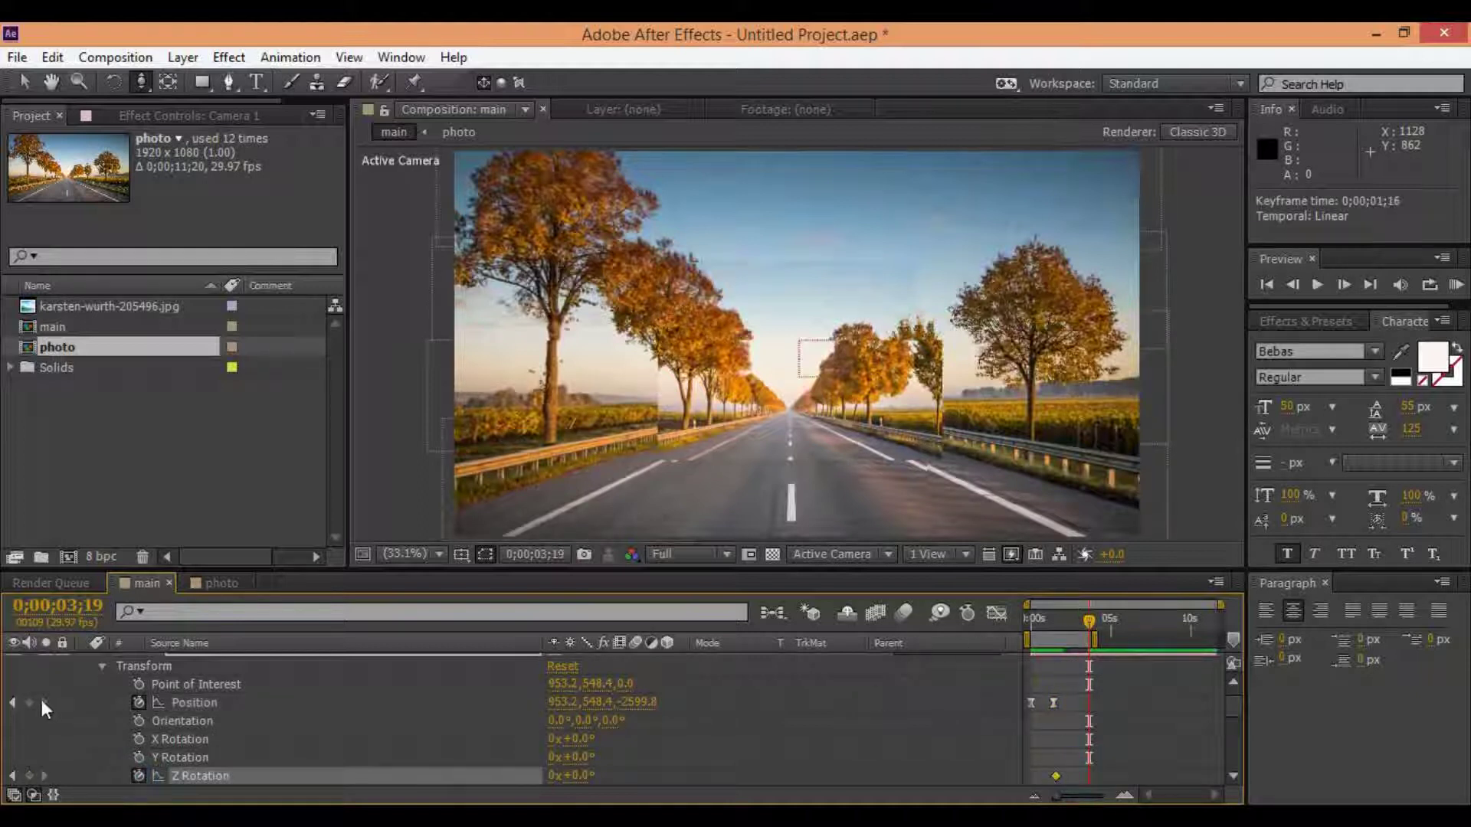
click(12, 702)
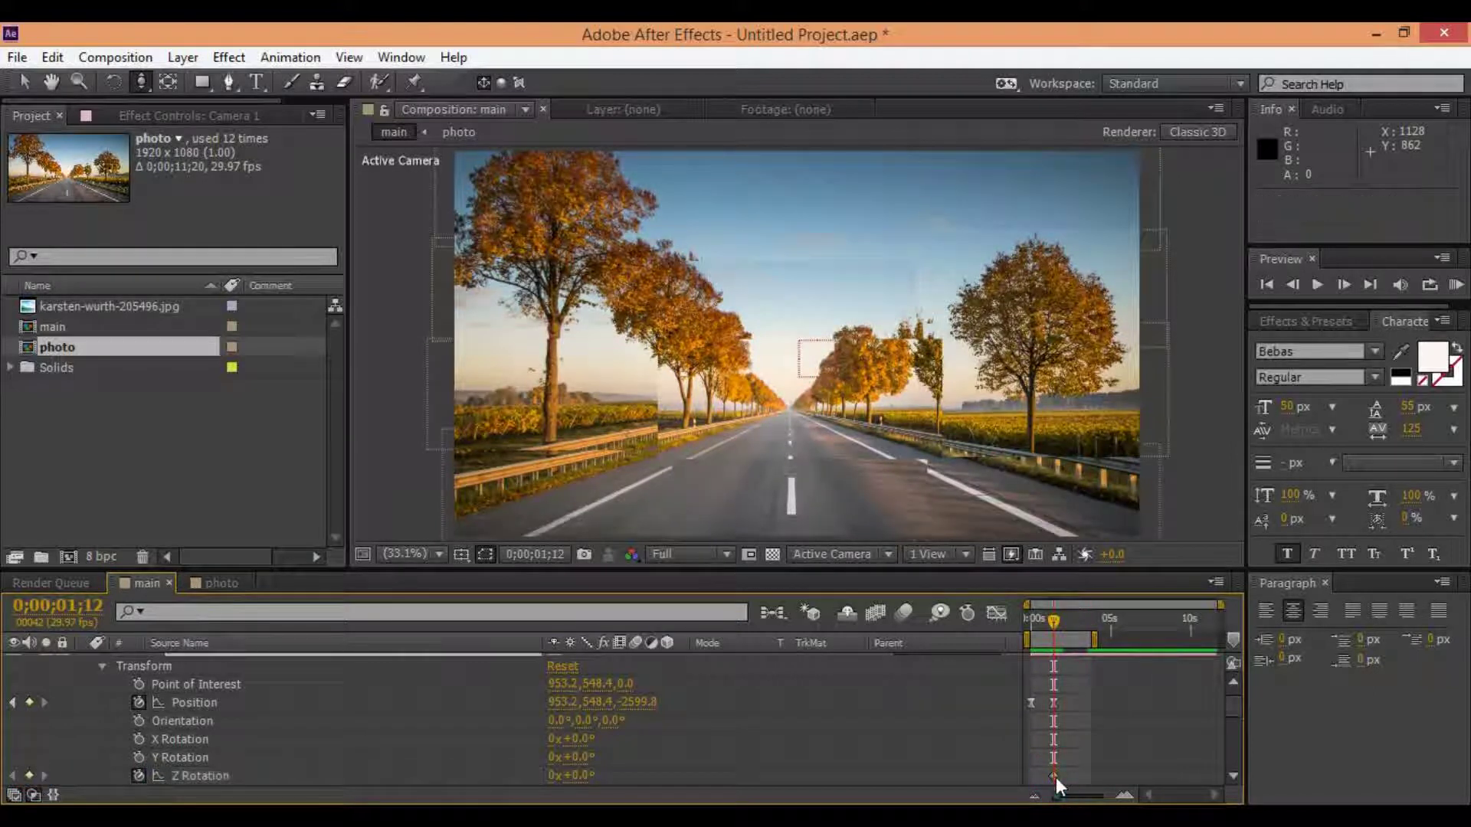
drag(1050, 621, 1014, 622)
drag(573, 775, 603, 775)
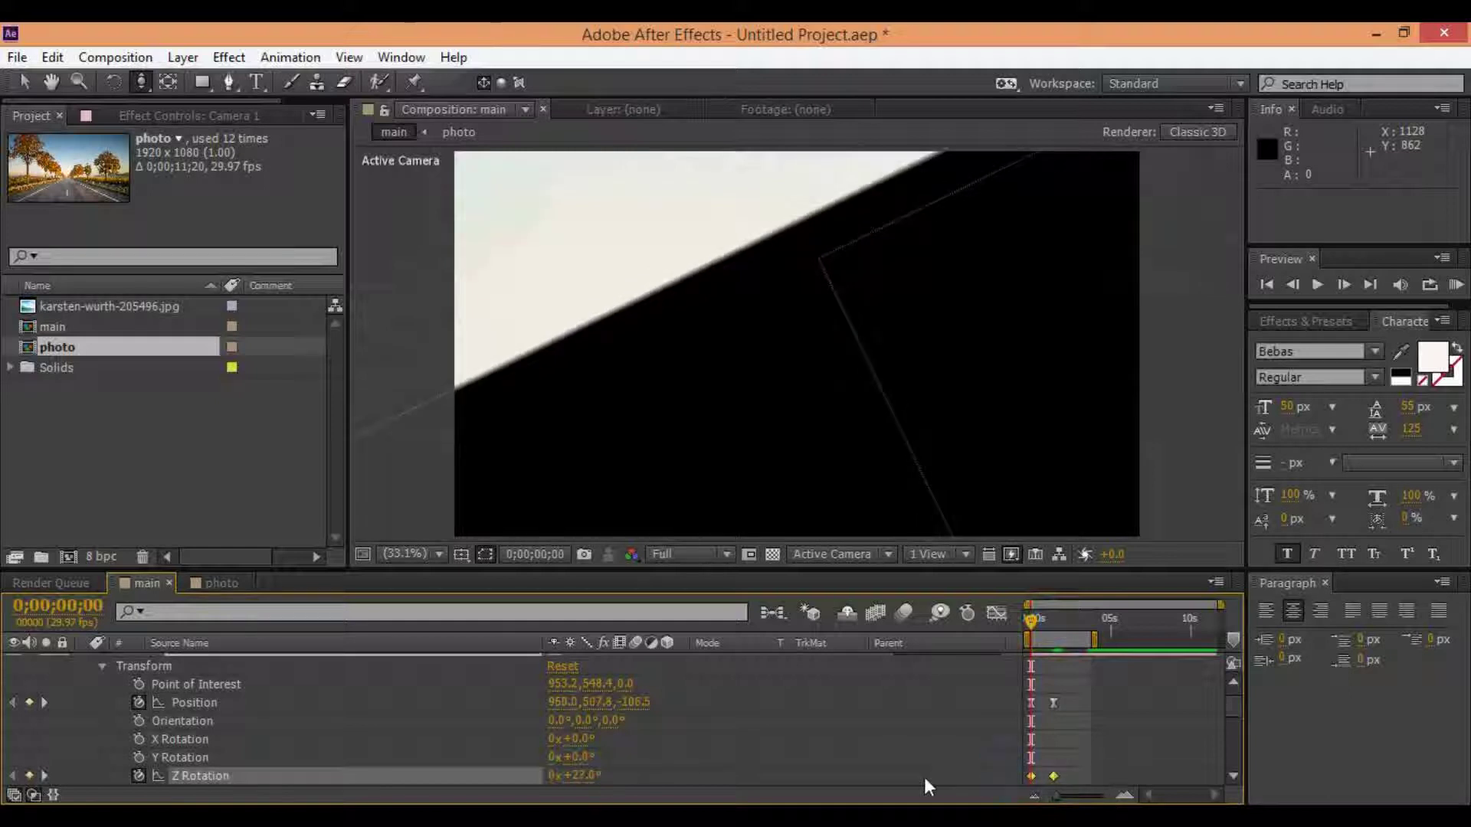
click(995, 613)
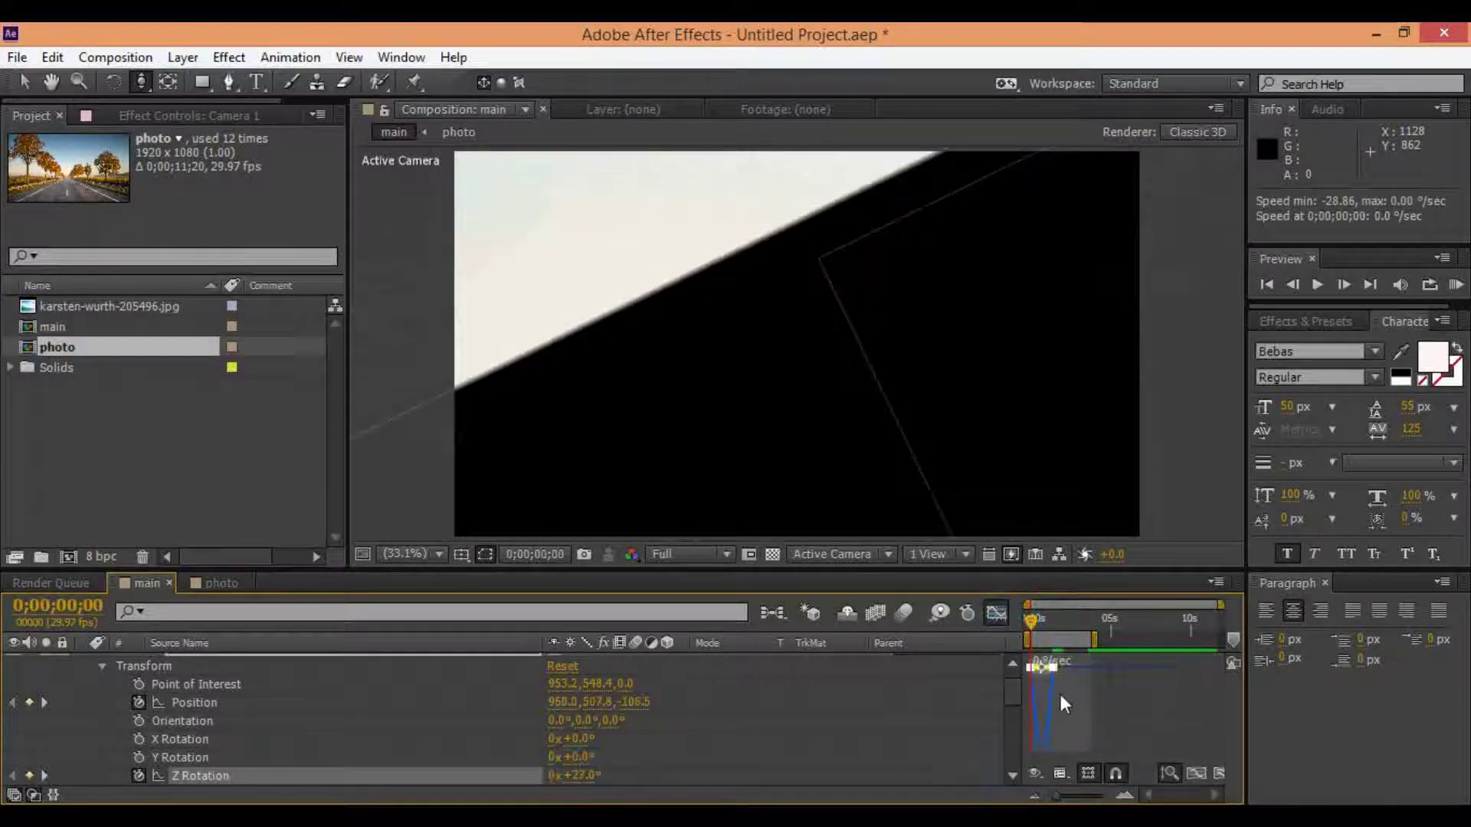
drag(1056, 795, 1080, 795)
click(994, 613)
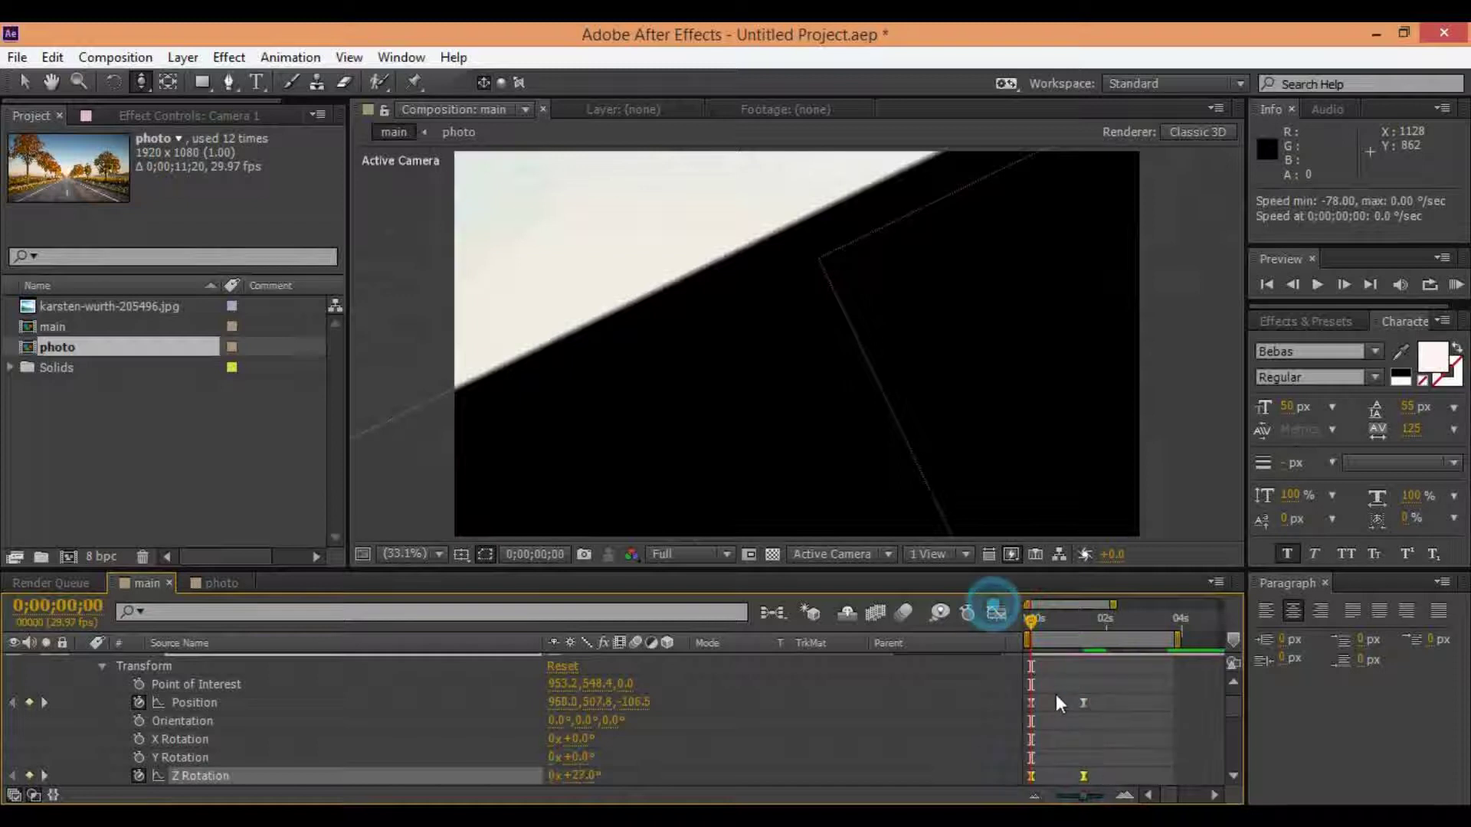
drag(1080, 795, 1066, 797)
- Collapse the camera properties and RAM-preview the rolling camera move
scroll(987, 697, up, 1)
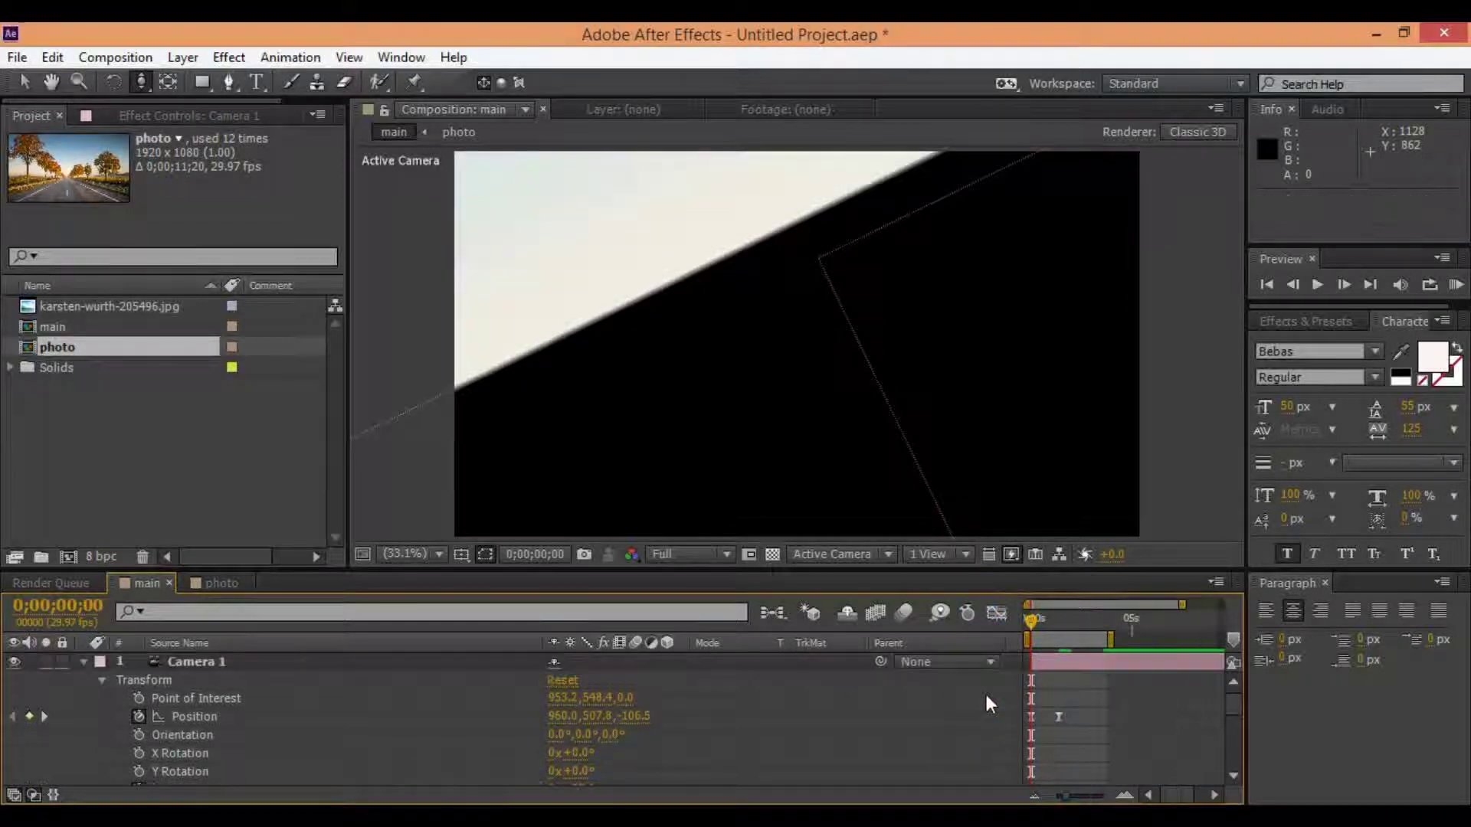
key(u)
key(u)
key(KP_0)
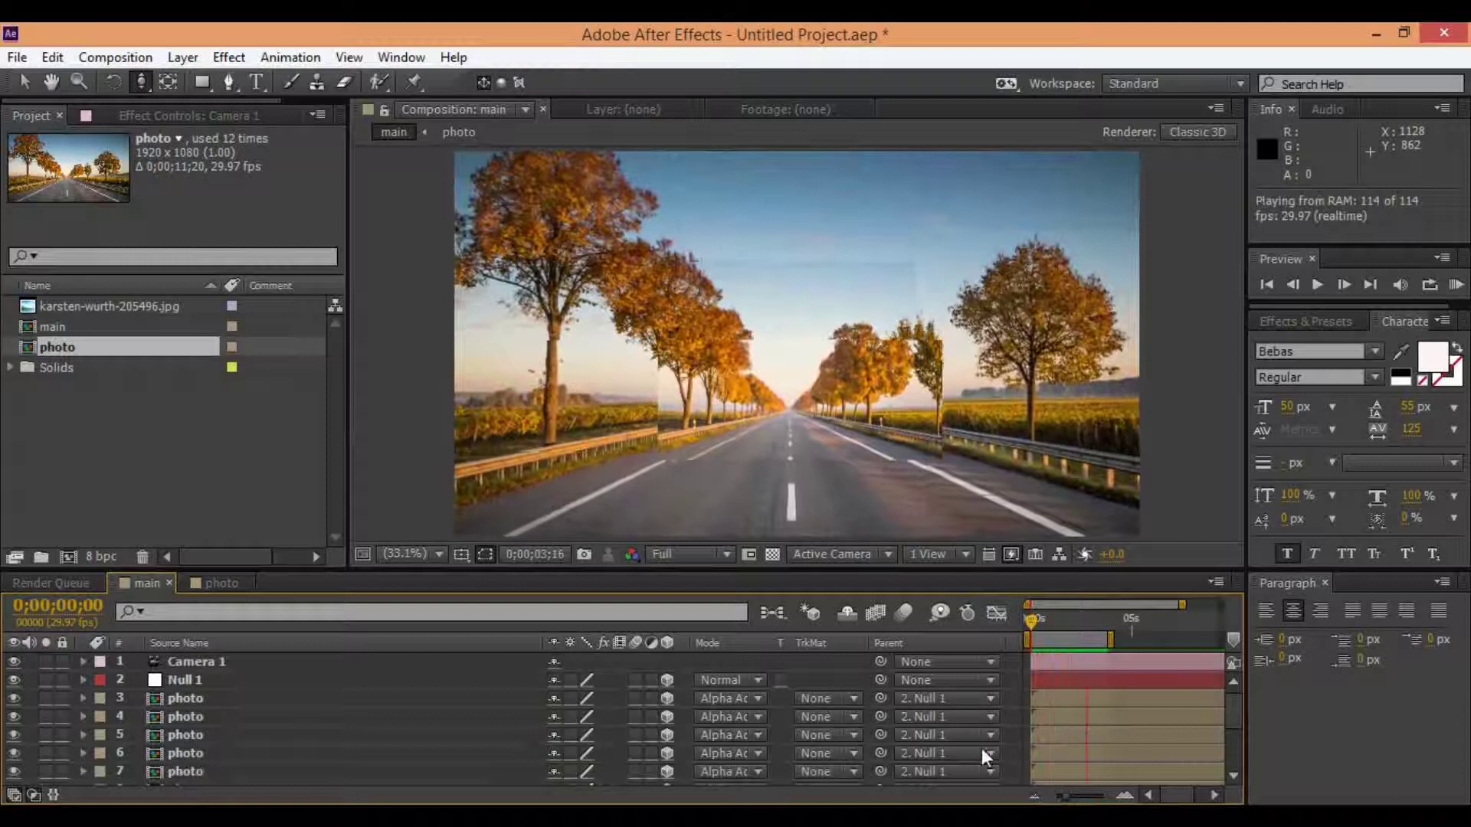
click(1008, 702)
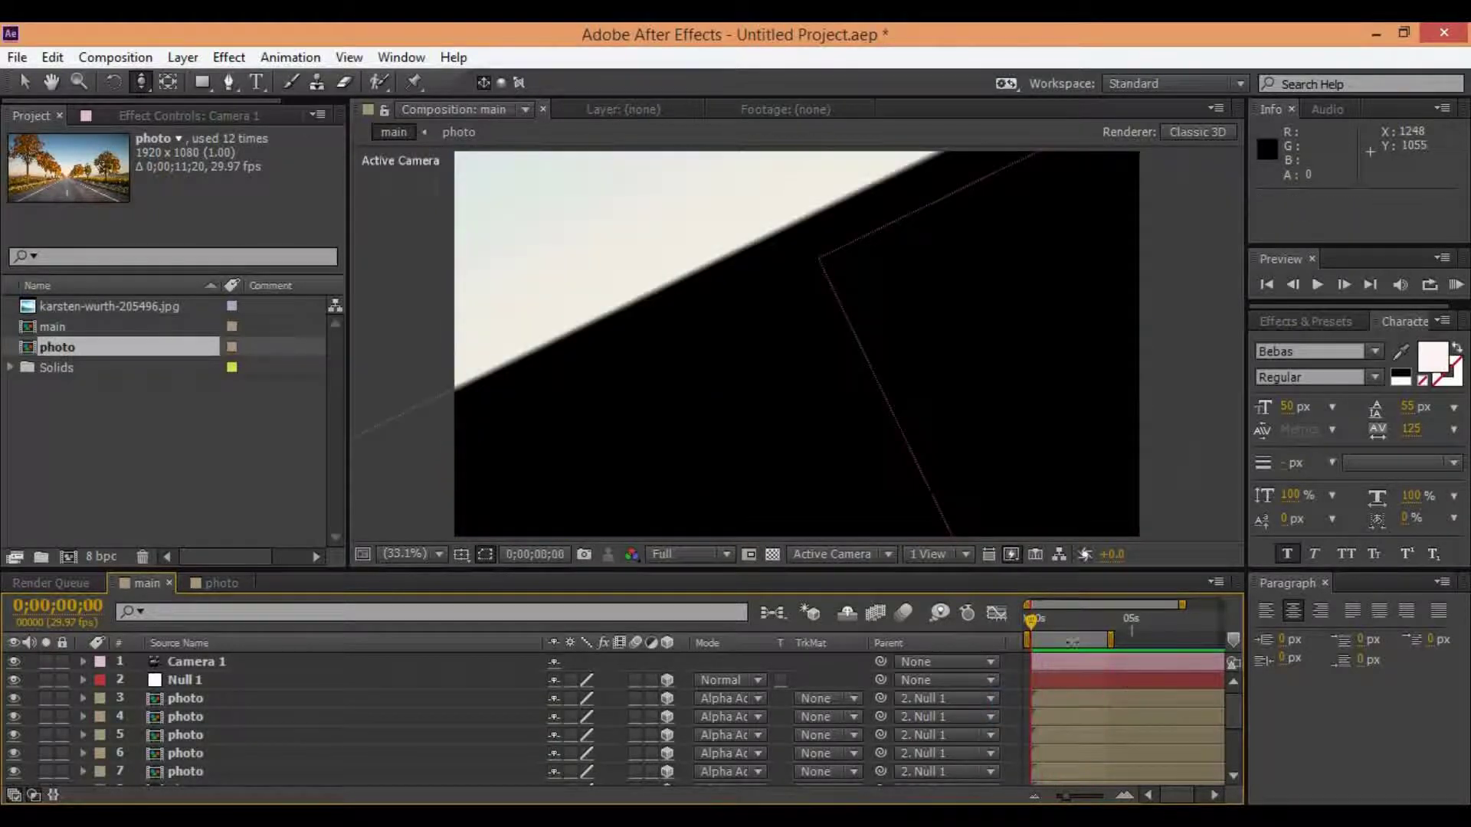
- At 2;15, select the vanishing-point photo slice and stretch it to 104% width
click(1080, 619)
key(v)
click(764, 386)
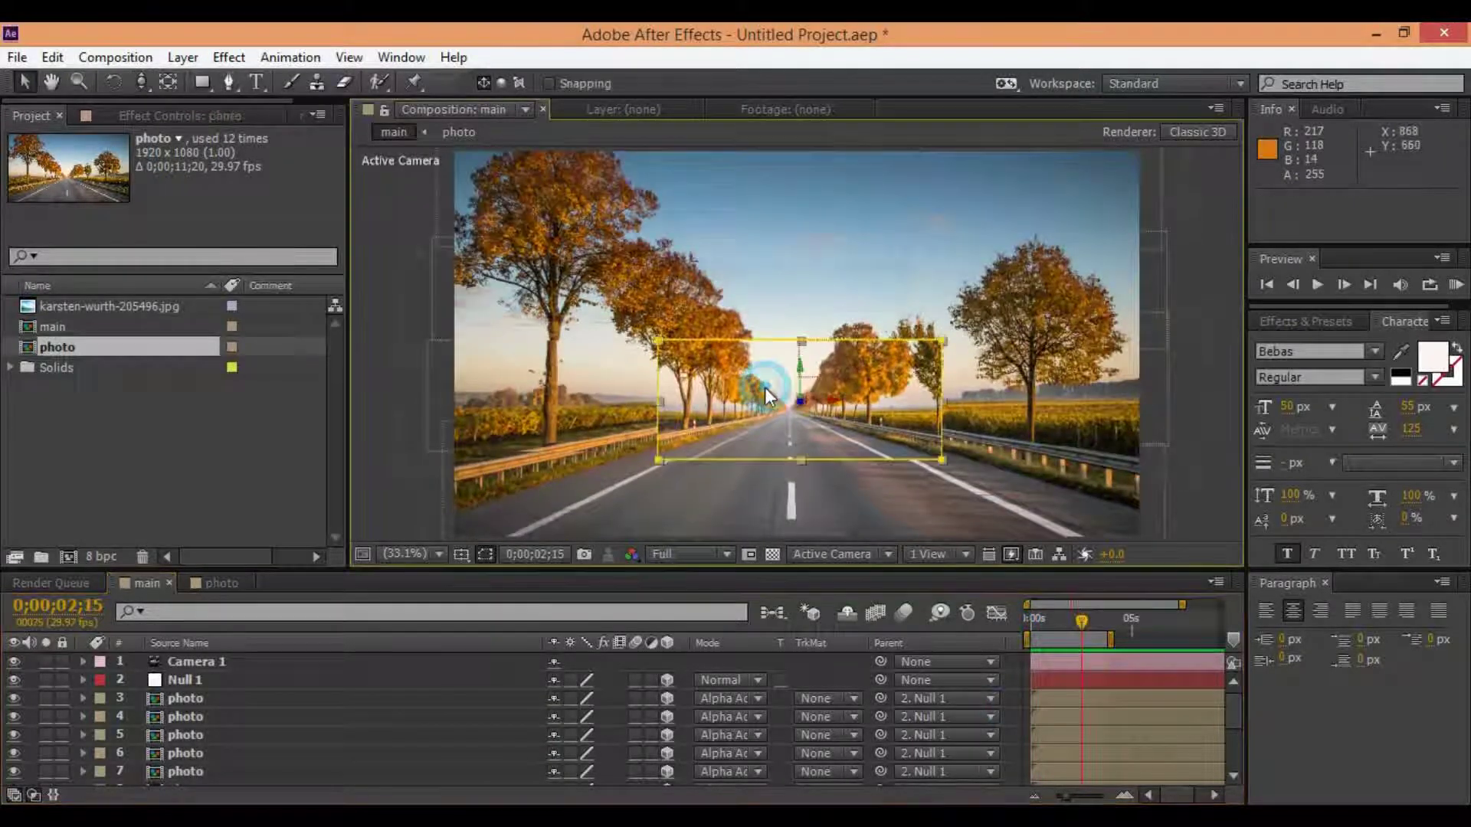
mouse_move(799, 400)
mouse_down()
mouse_move(1095, 360)
mouse_move(1161, 277)
mouse_up()
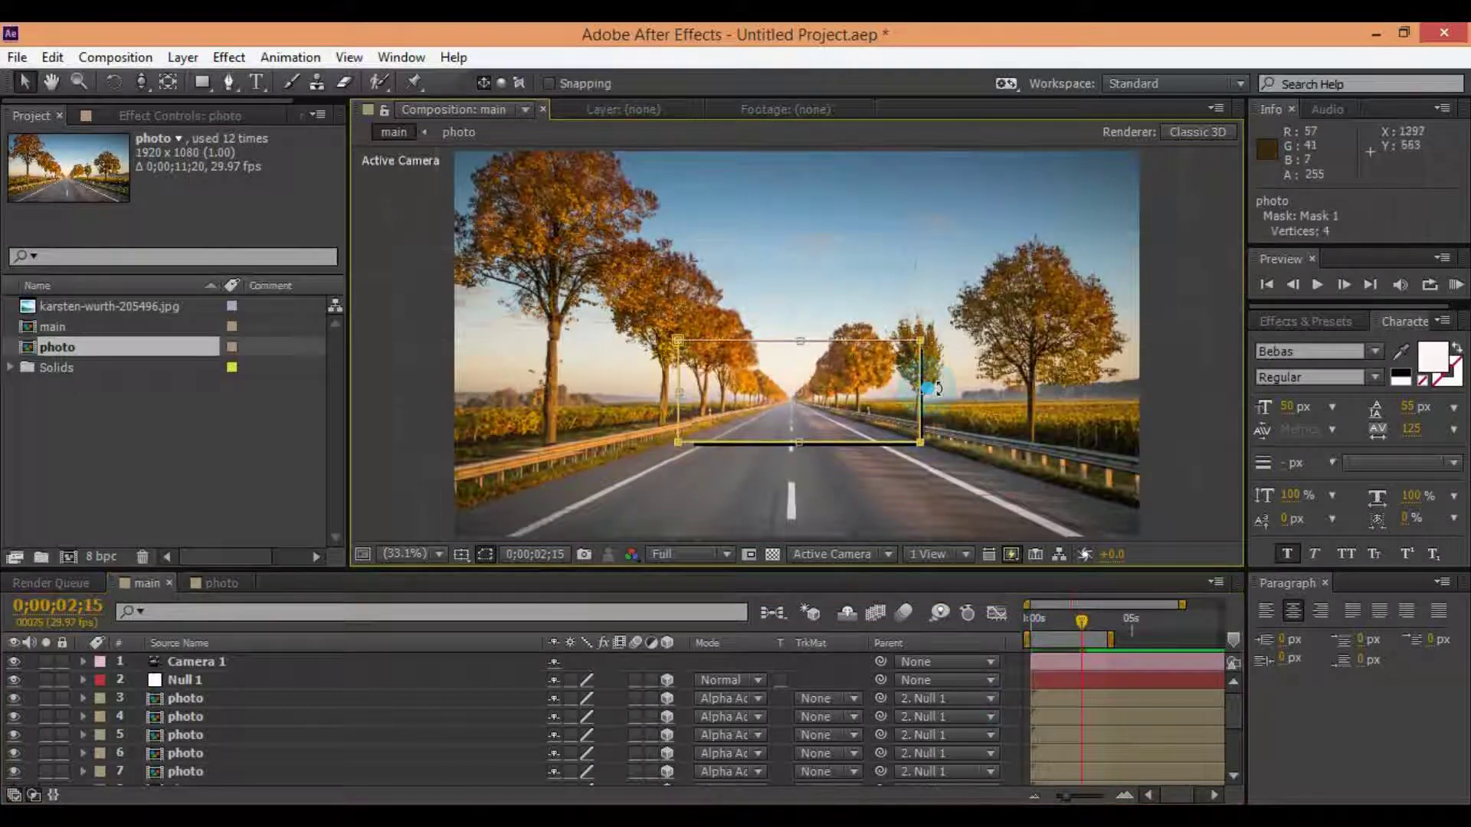
drag(922, 392, 931, 395)
scroll(242, 719, down, 3)
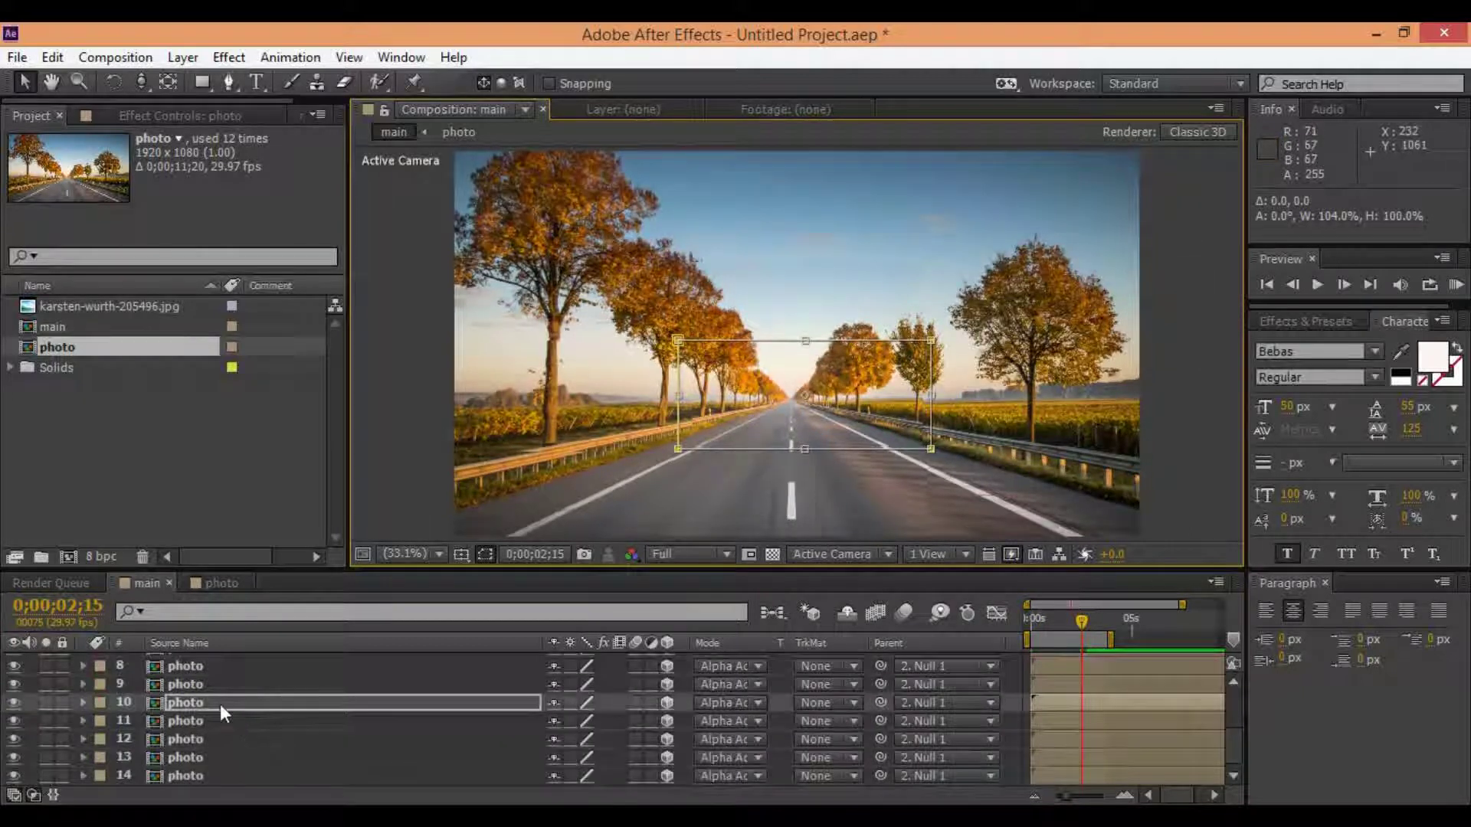
- Reveal layer 10's Position and reshape its photo mask edge a few frames in
key(p)
click(1085, 721)
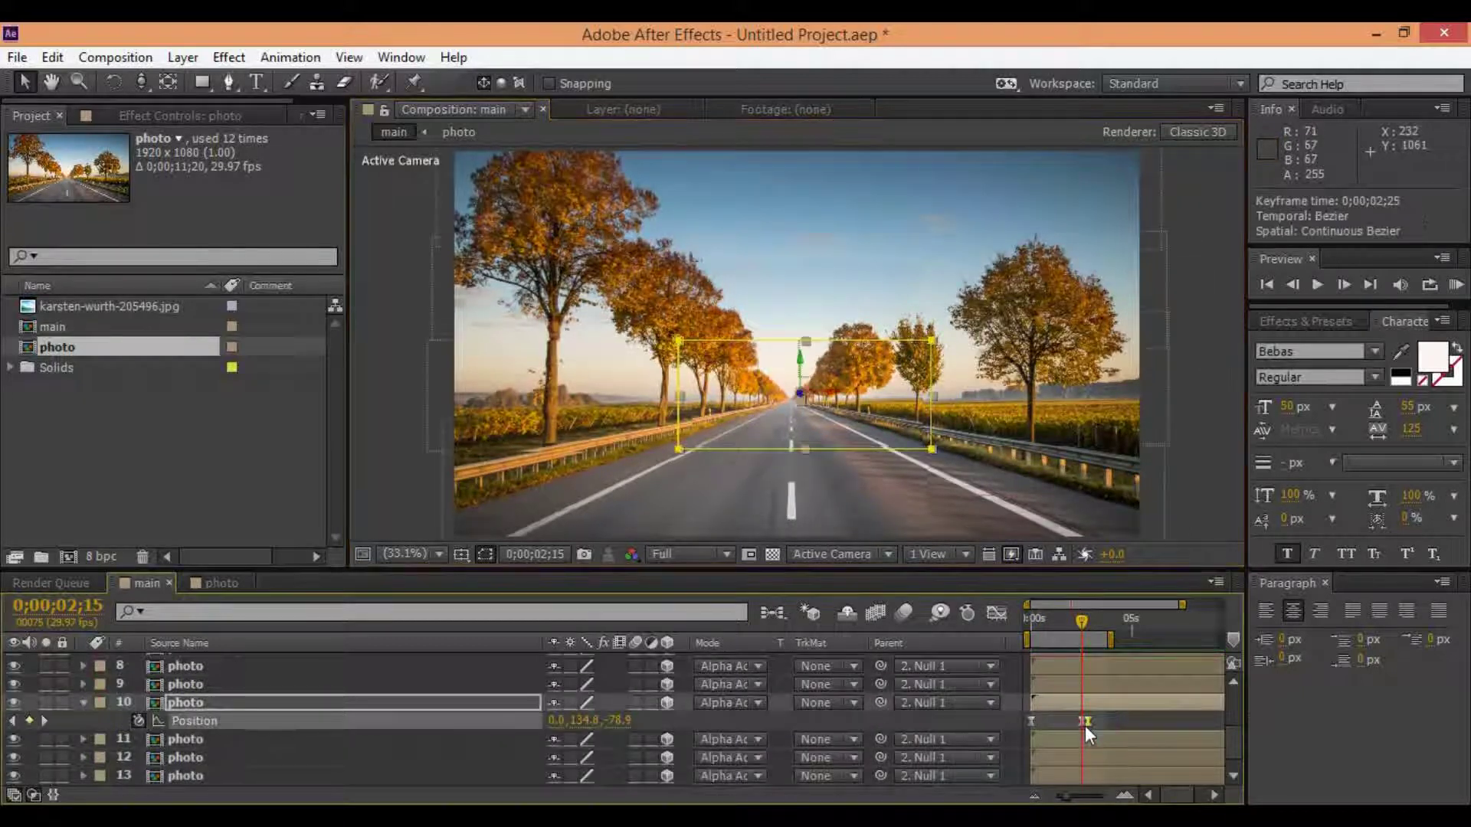
key(Home)
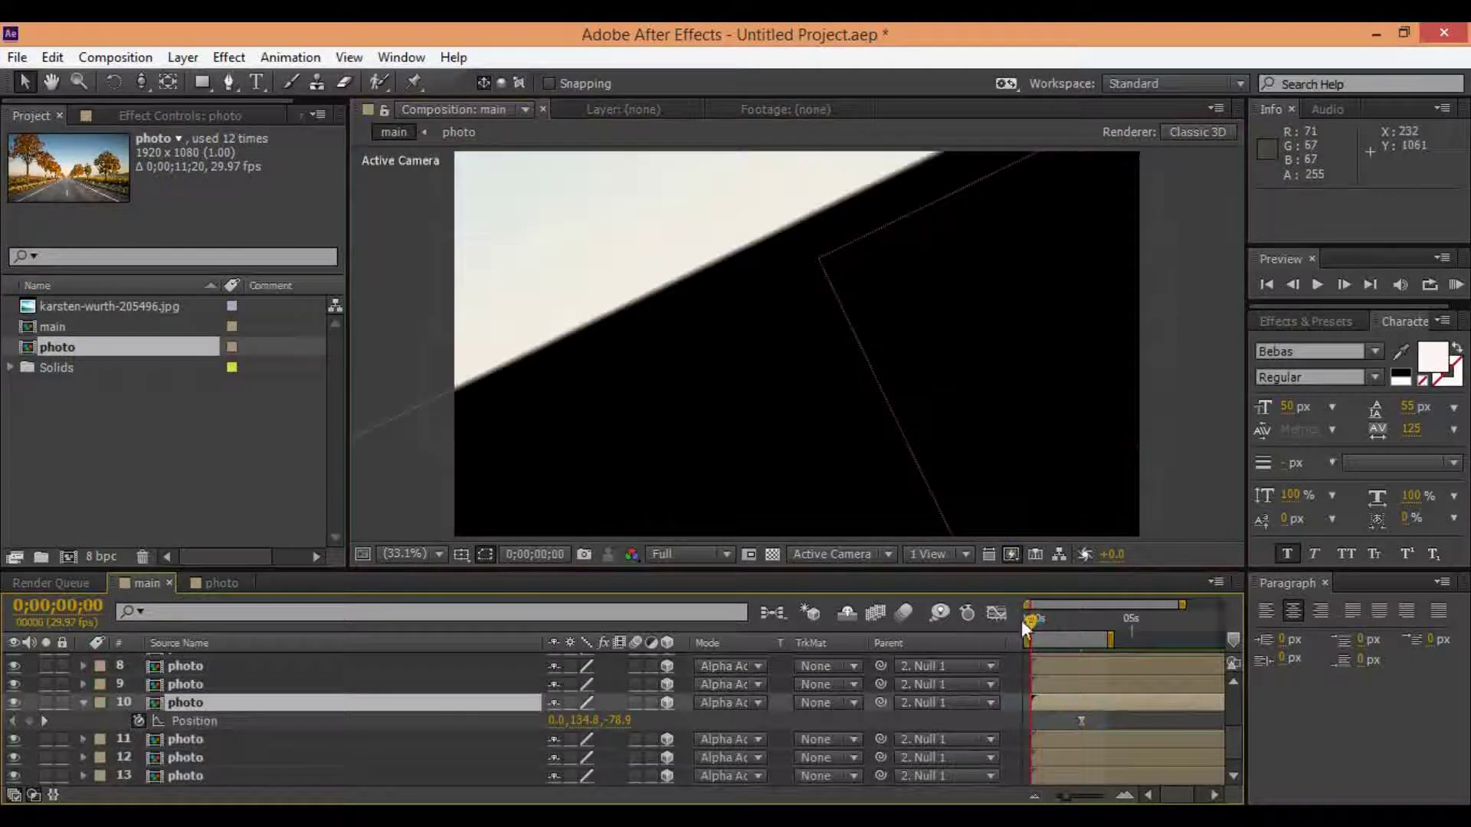
drag(1022, 621, 1028, 621)
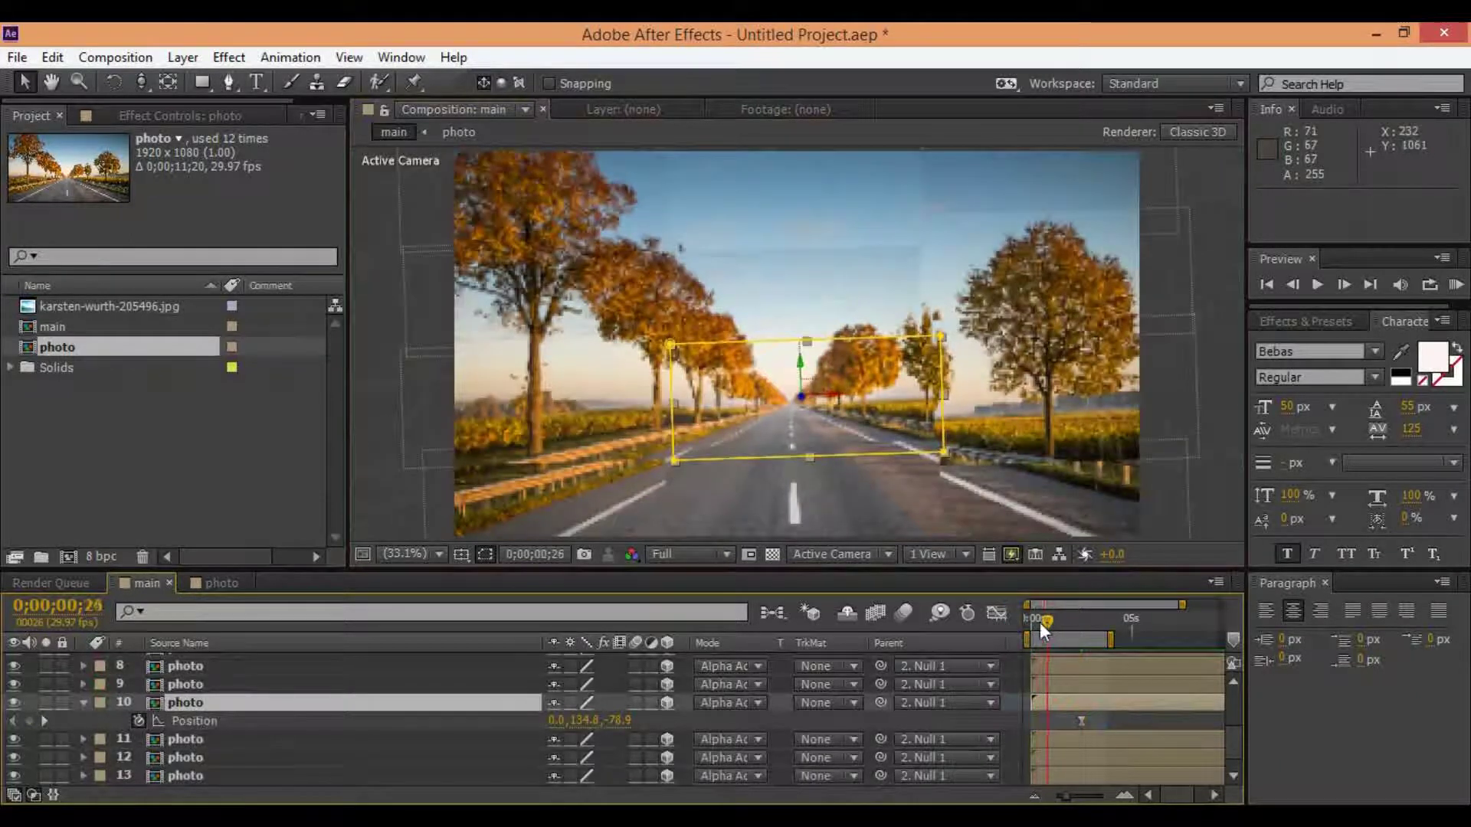
click(801, 337)
click(852, 314)
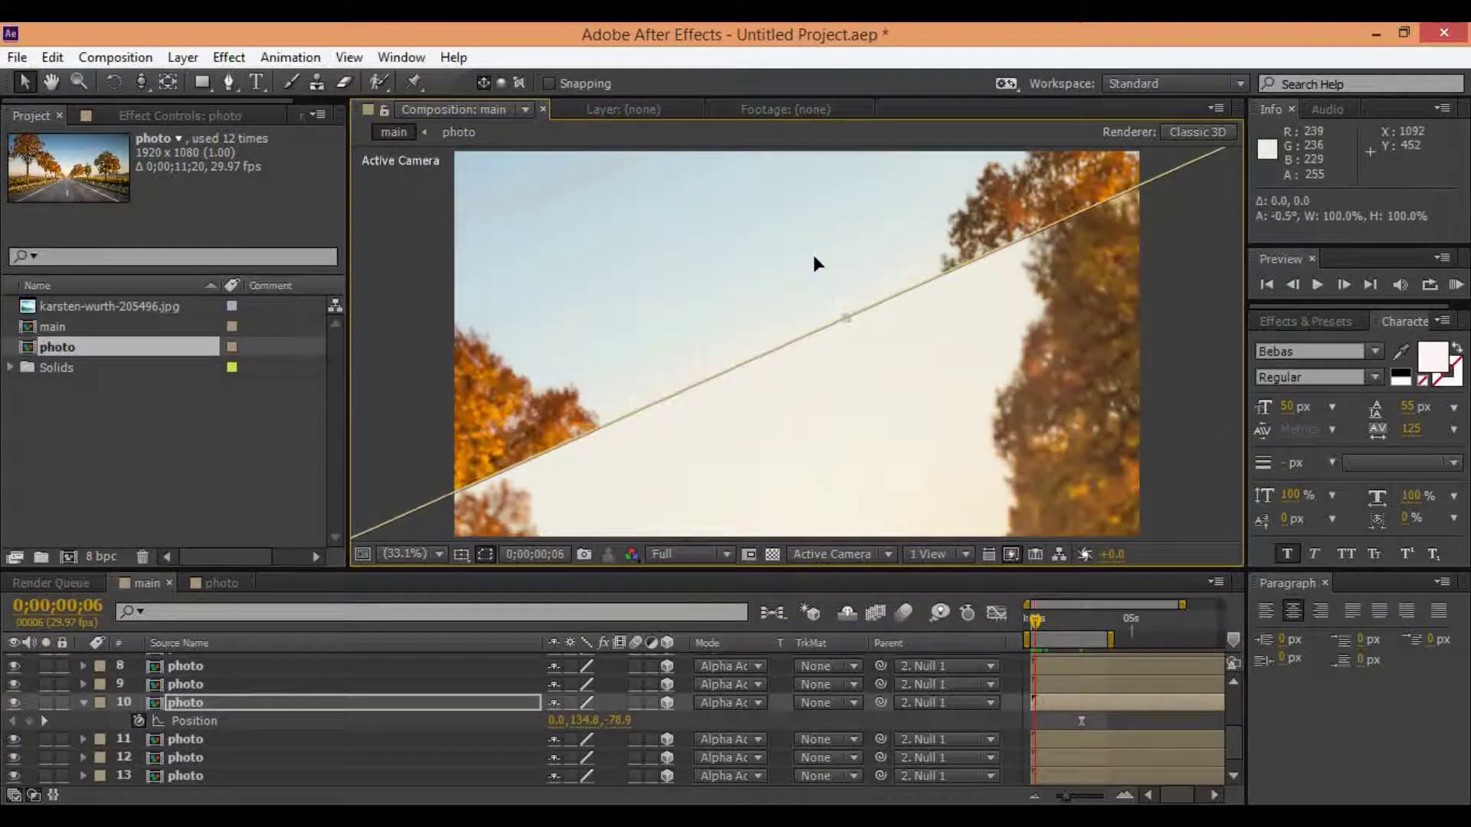
drag(846, 318, 826, 286)
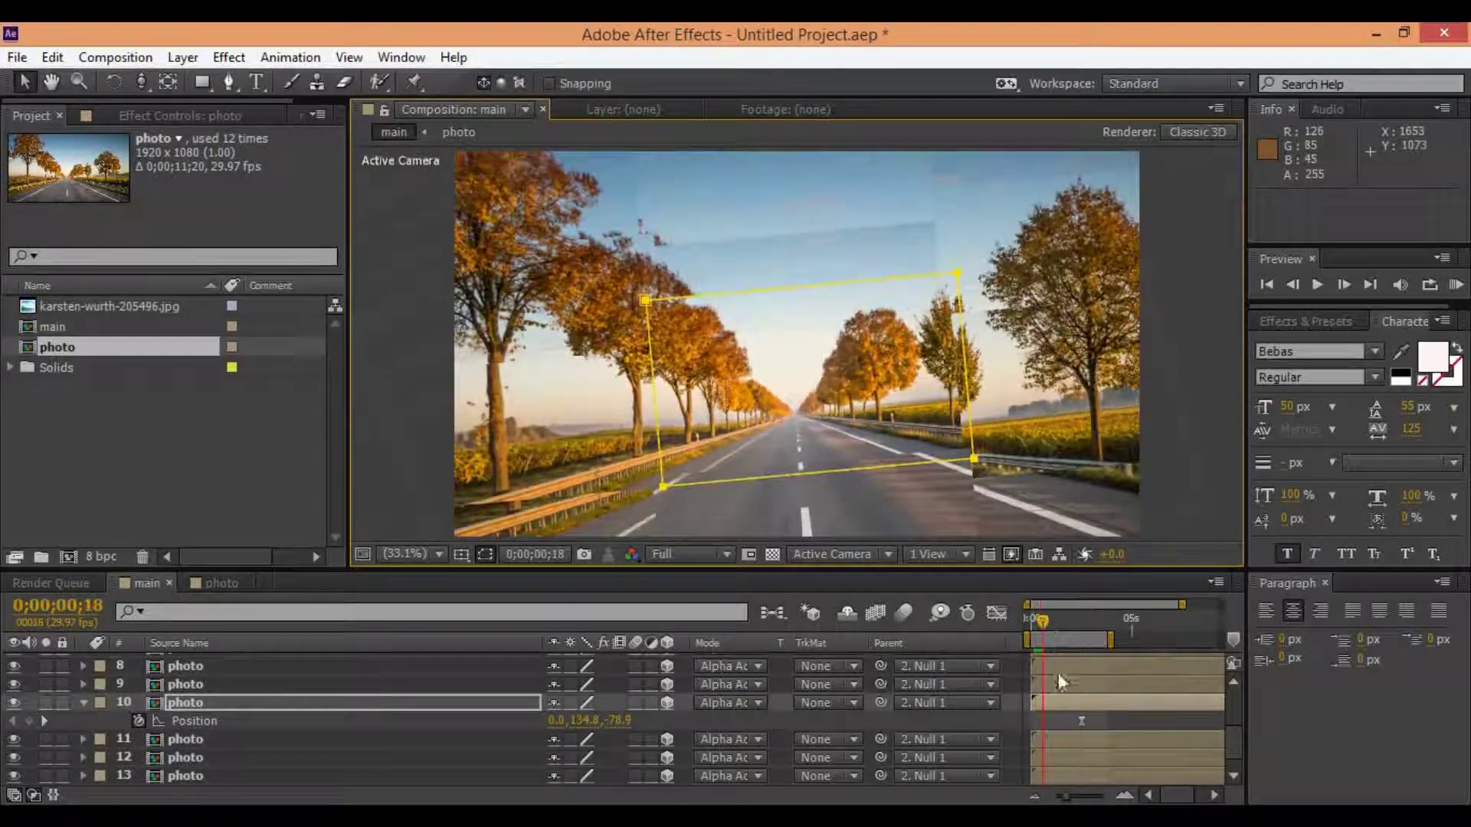
click(1022, 709)
- Shift layer 10 left to add a Position keyframe, move that keyframe to 0s, and preview
click(1034, 619)
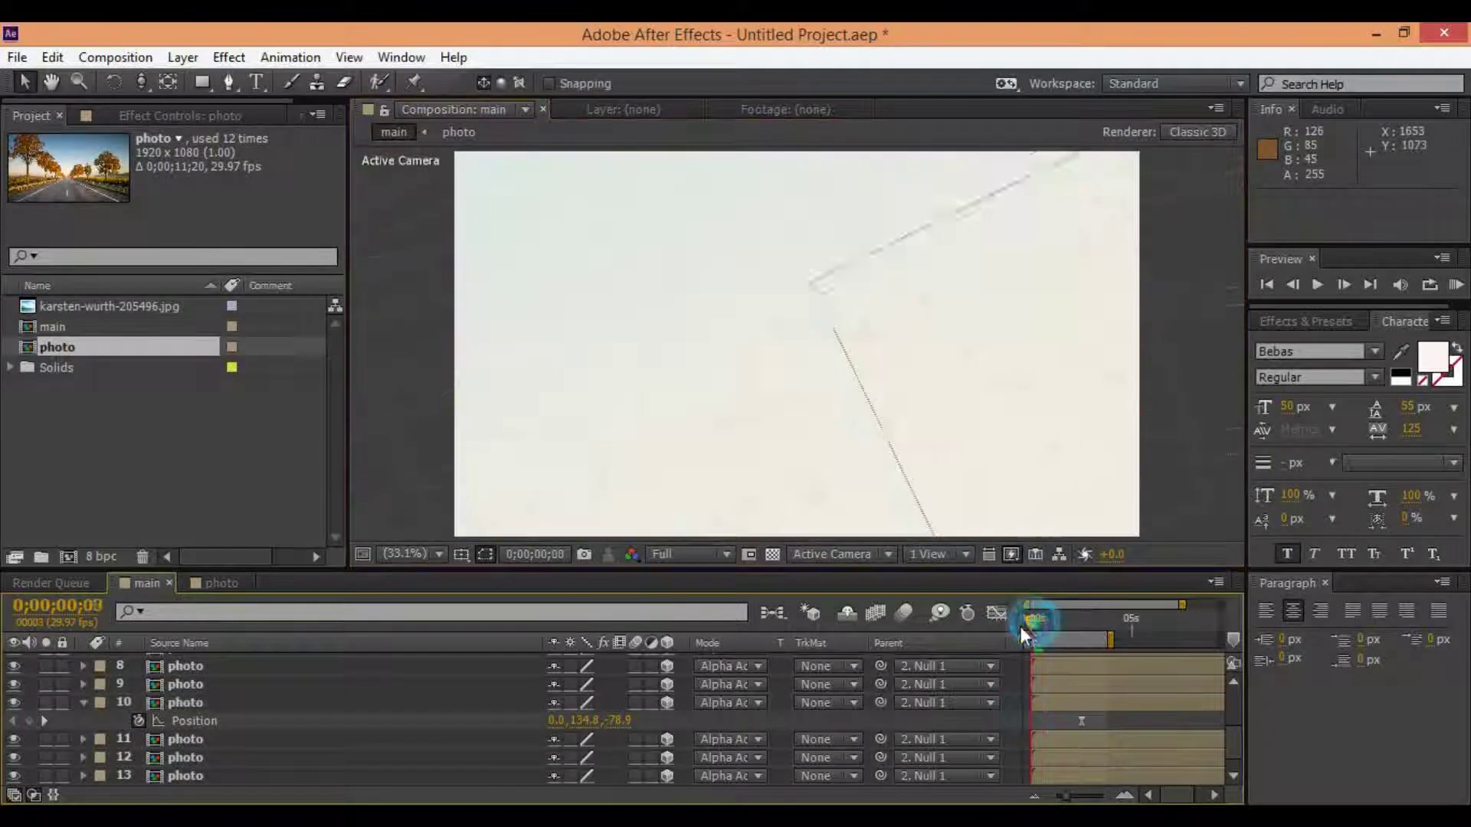
key(space)
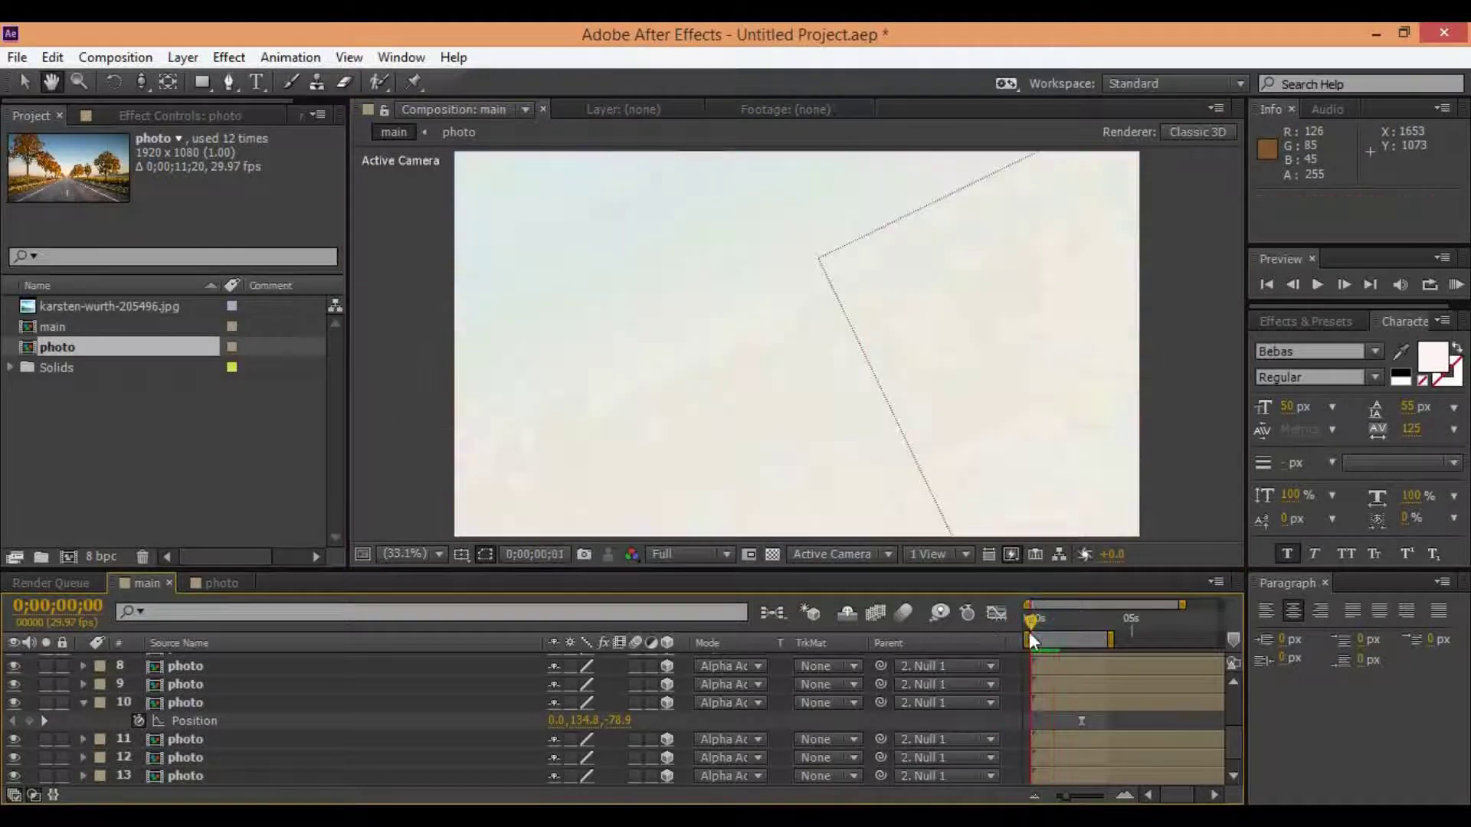
click(1080, 703)
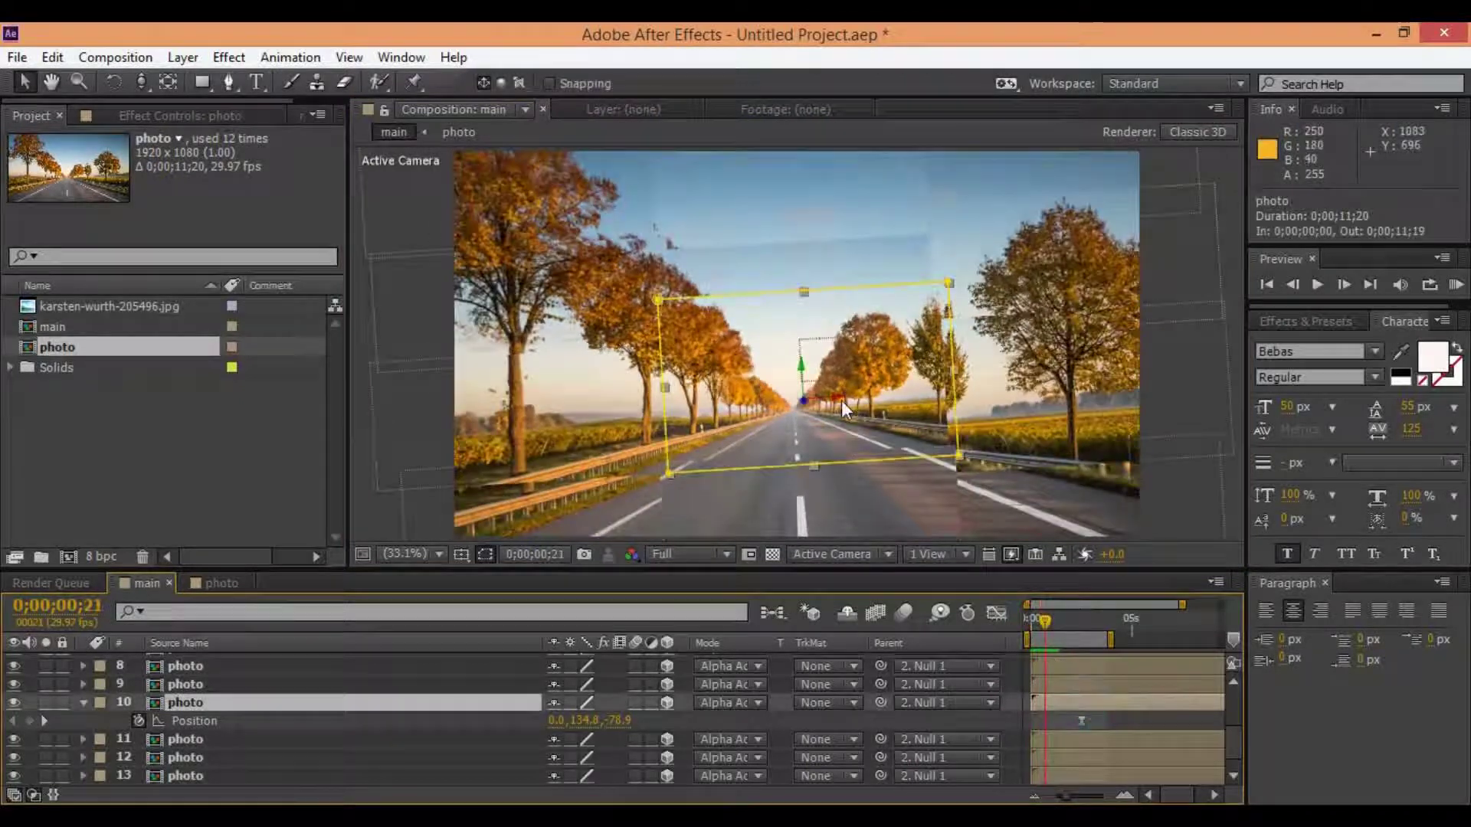
drag(835, 398, 846, 419)
mouse_move(1041, 728)
mouse_down()
mouse_move(1036, 617)
mouse_move(1024, 650)
mouse_up()
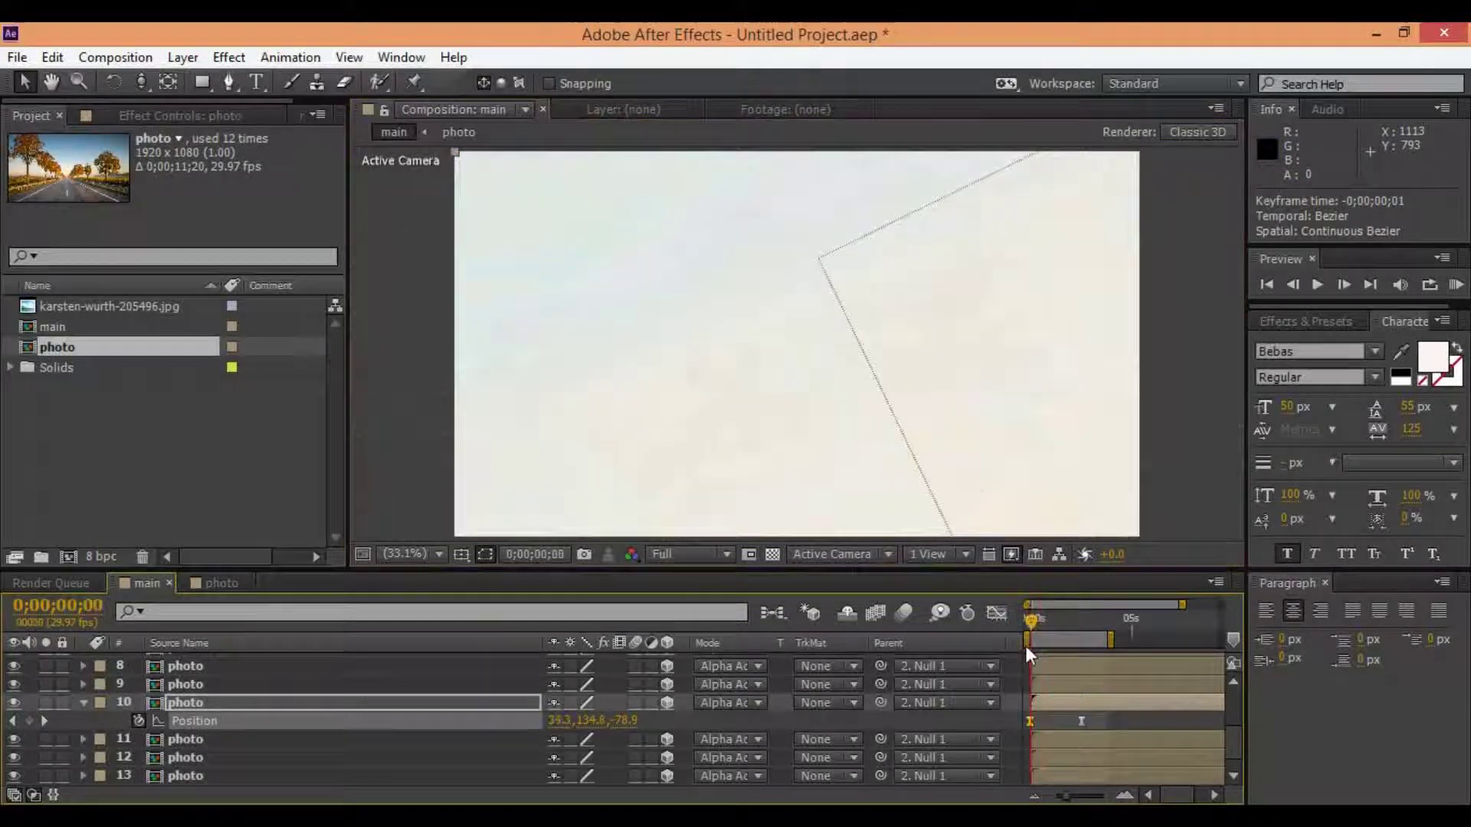
key(KP_0)
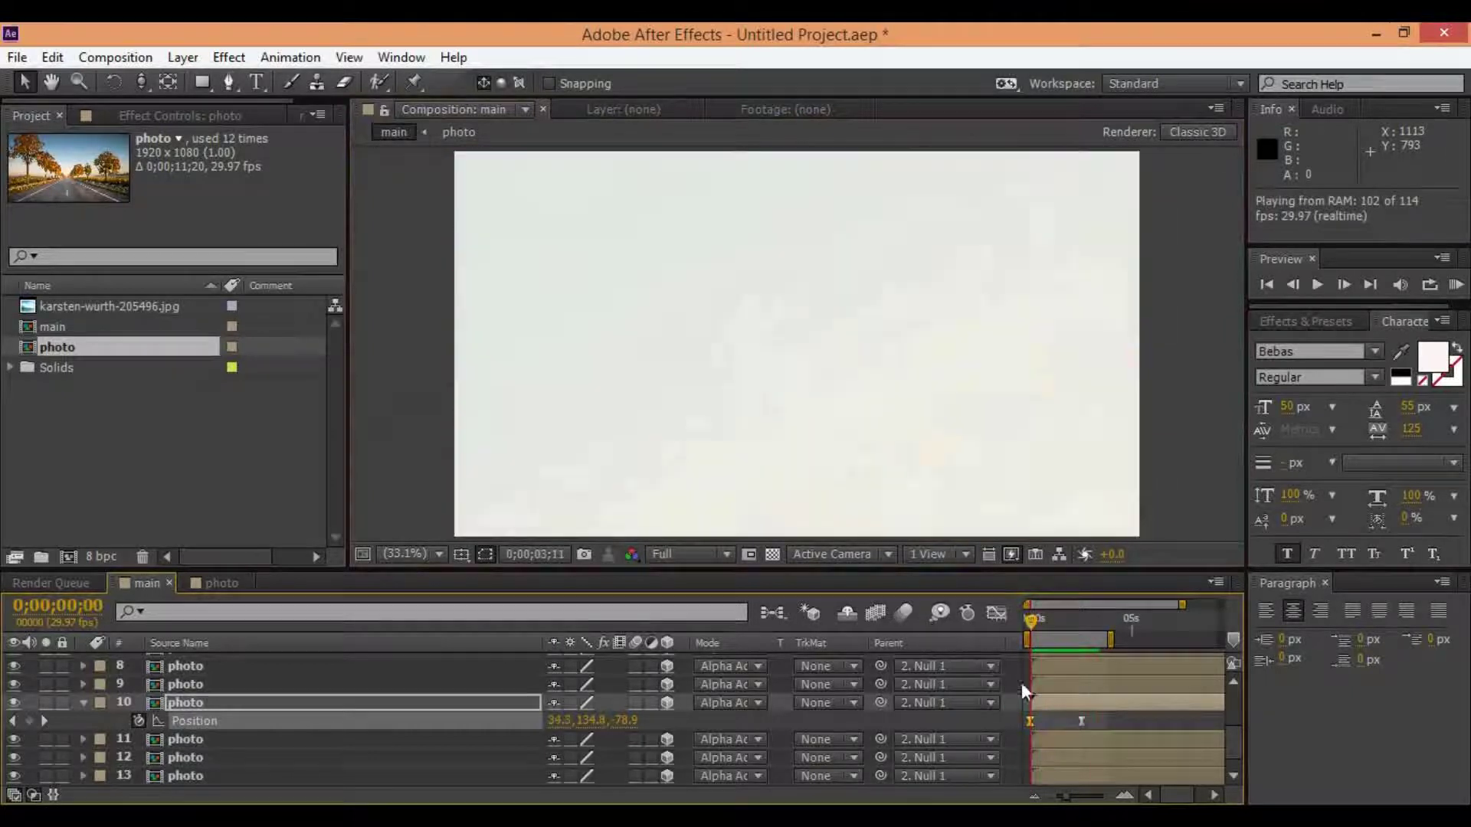
- Enable Motion Blur on photo layers 8–13, set viewer resolution to Third, and RAM-preview to 2;20
key(ctrl+a)
click(635, 665)
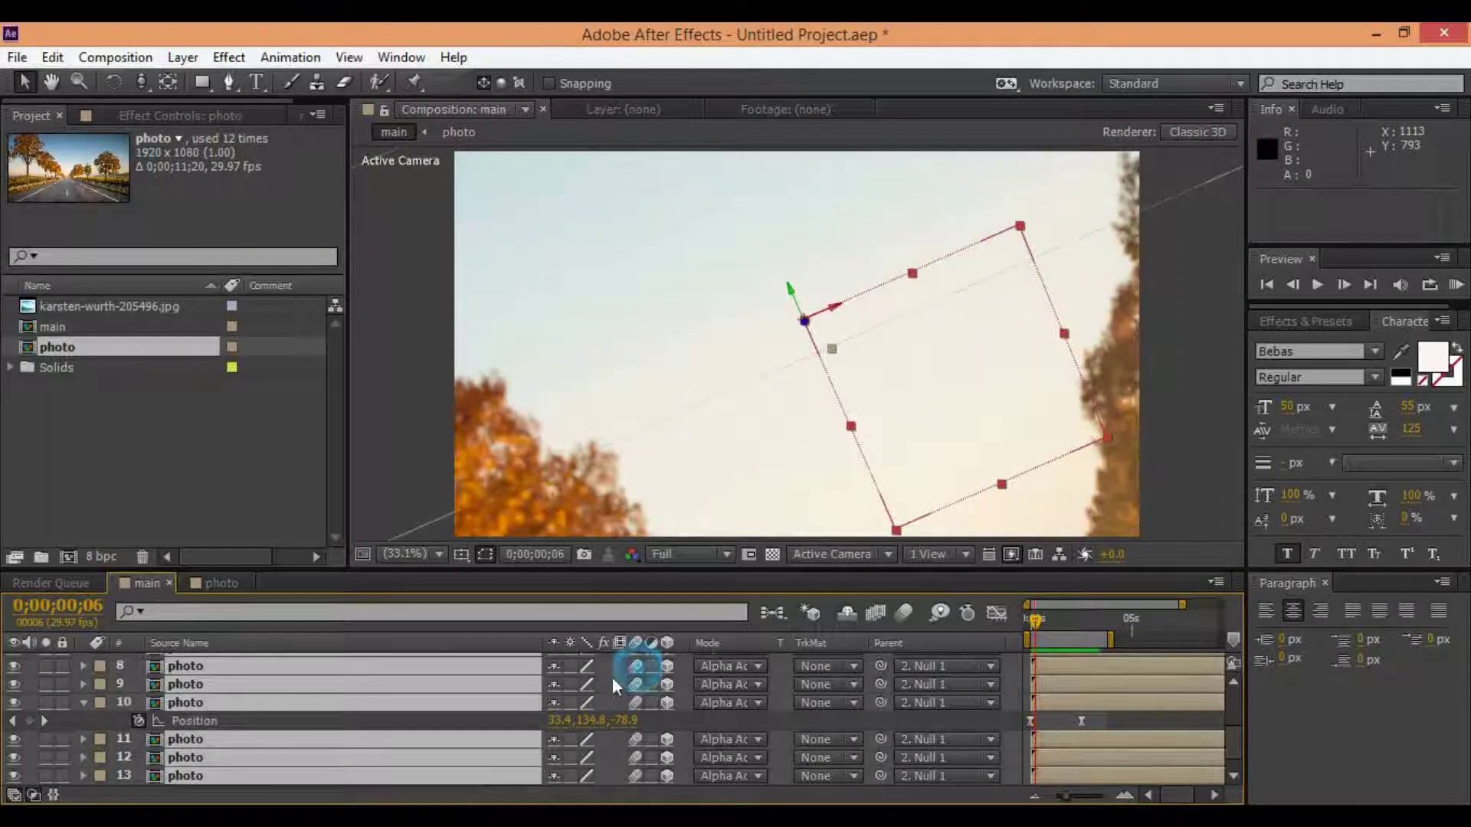
key(F2)
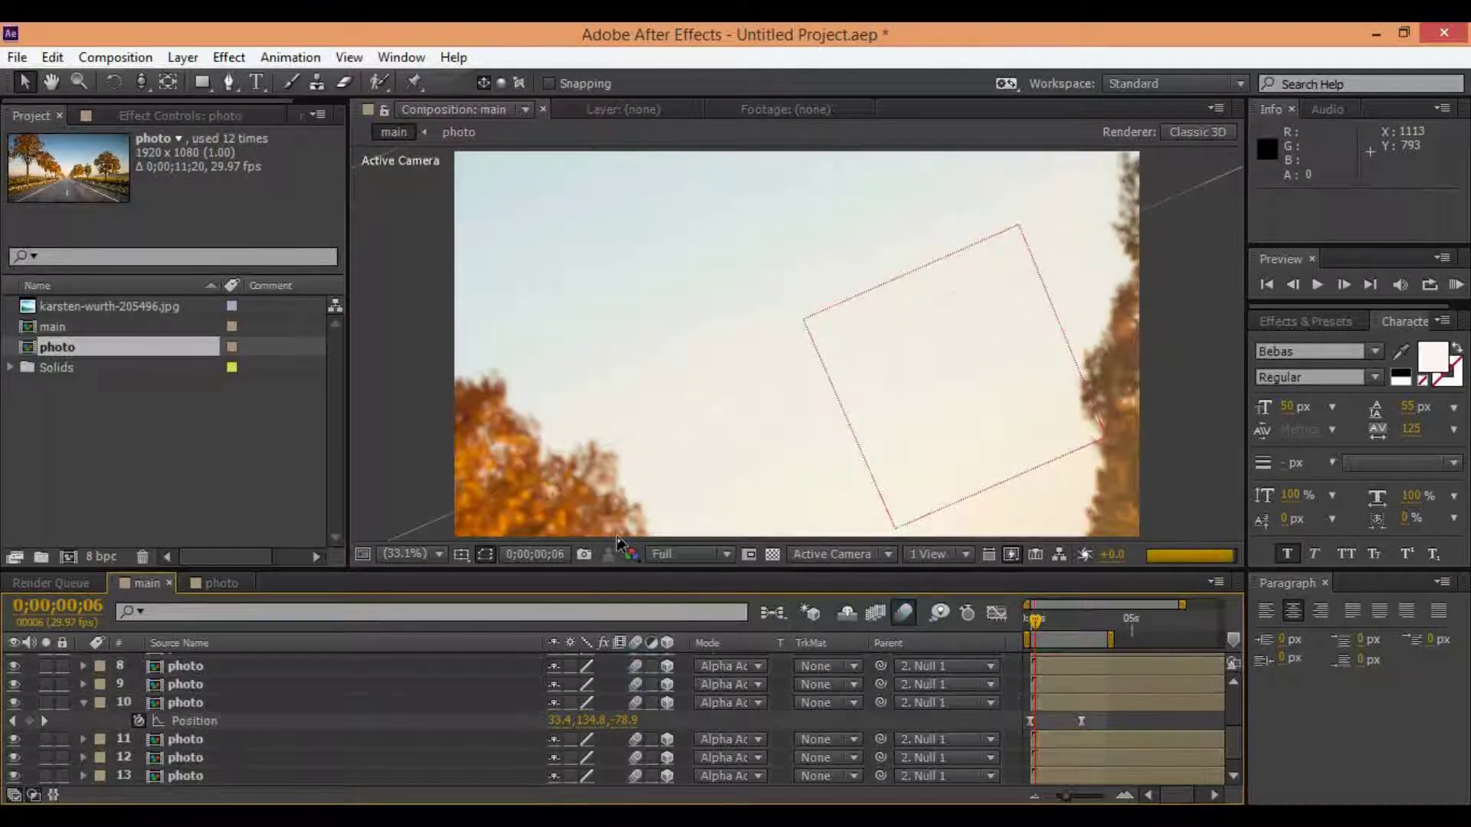
click(687, 554)
click(735, 663)
key(KP_0)
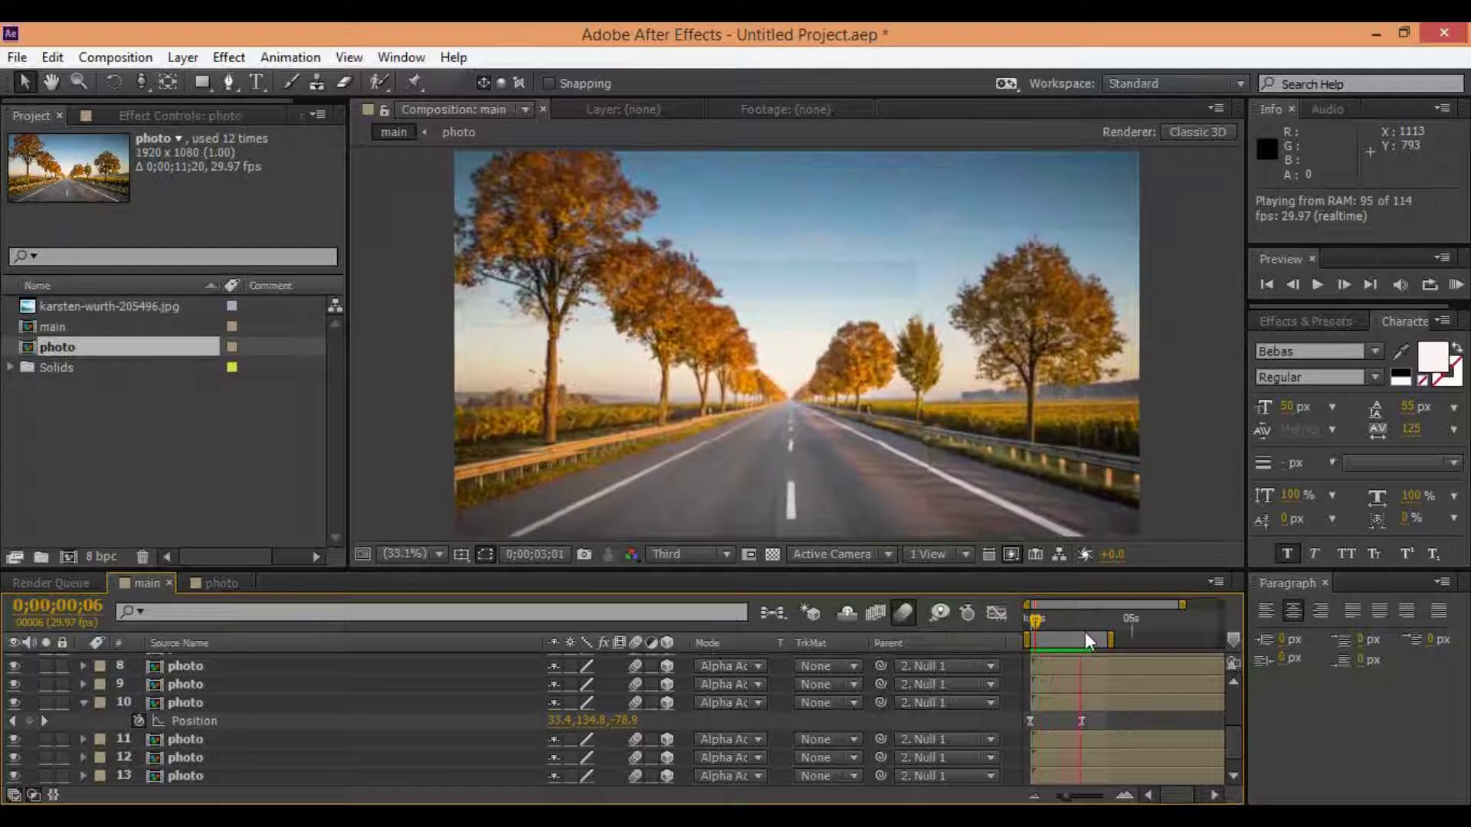
click(1084, 617)
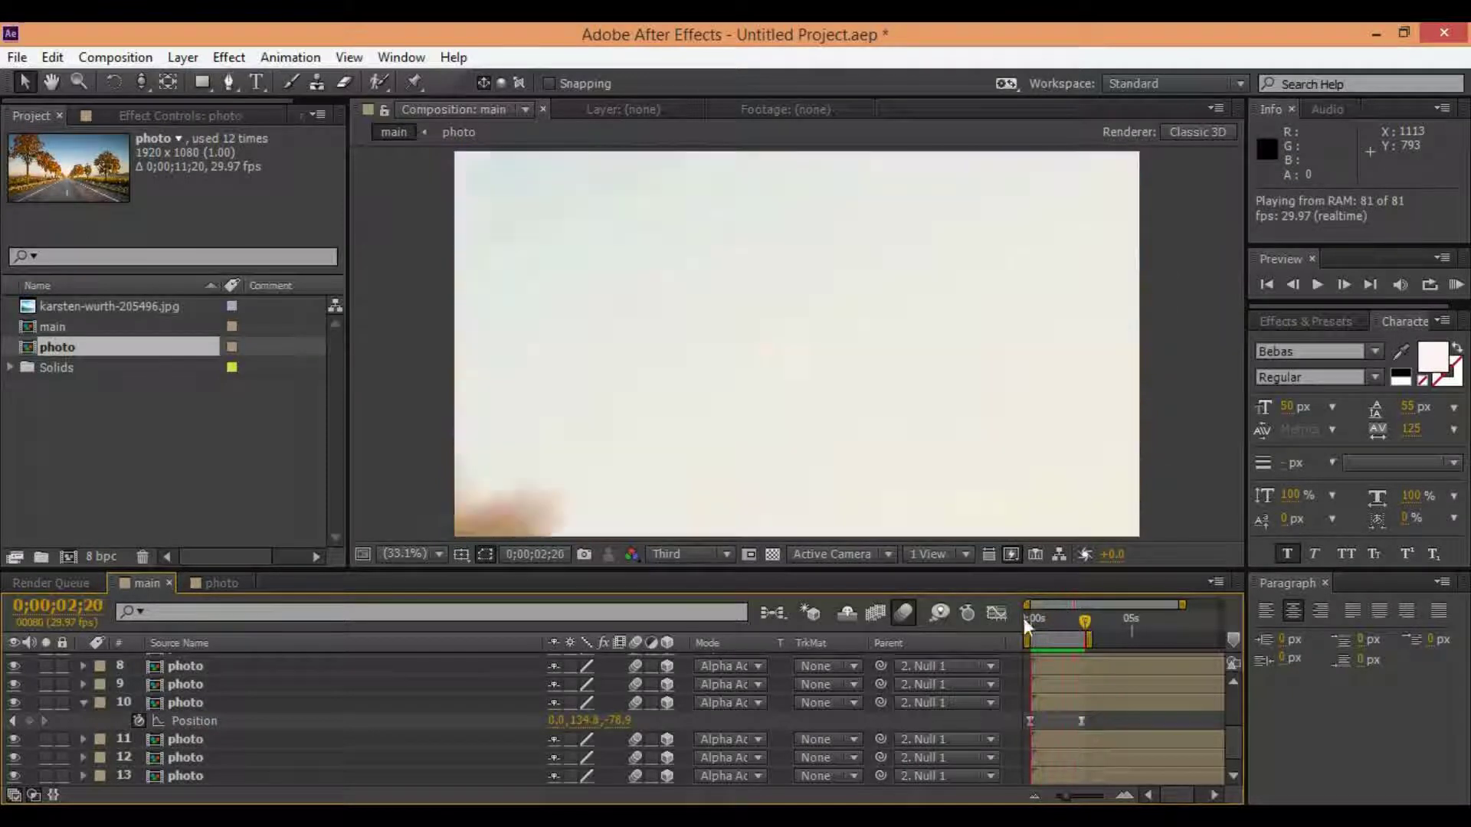
- Keyframe Camera 1's Point of Interest and Position at frame 4, then scrub the opening move
right_click(111, 447)
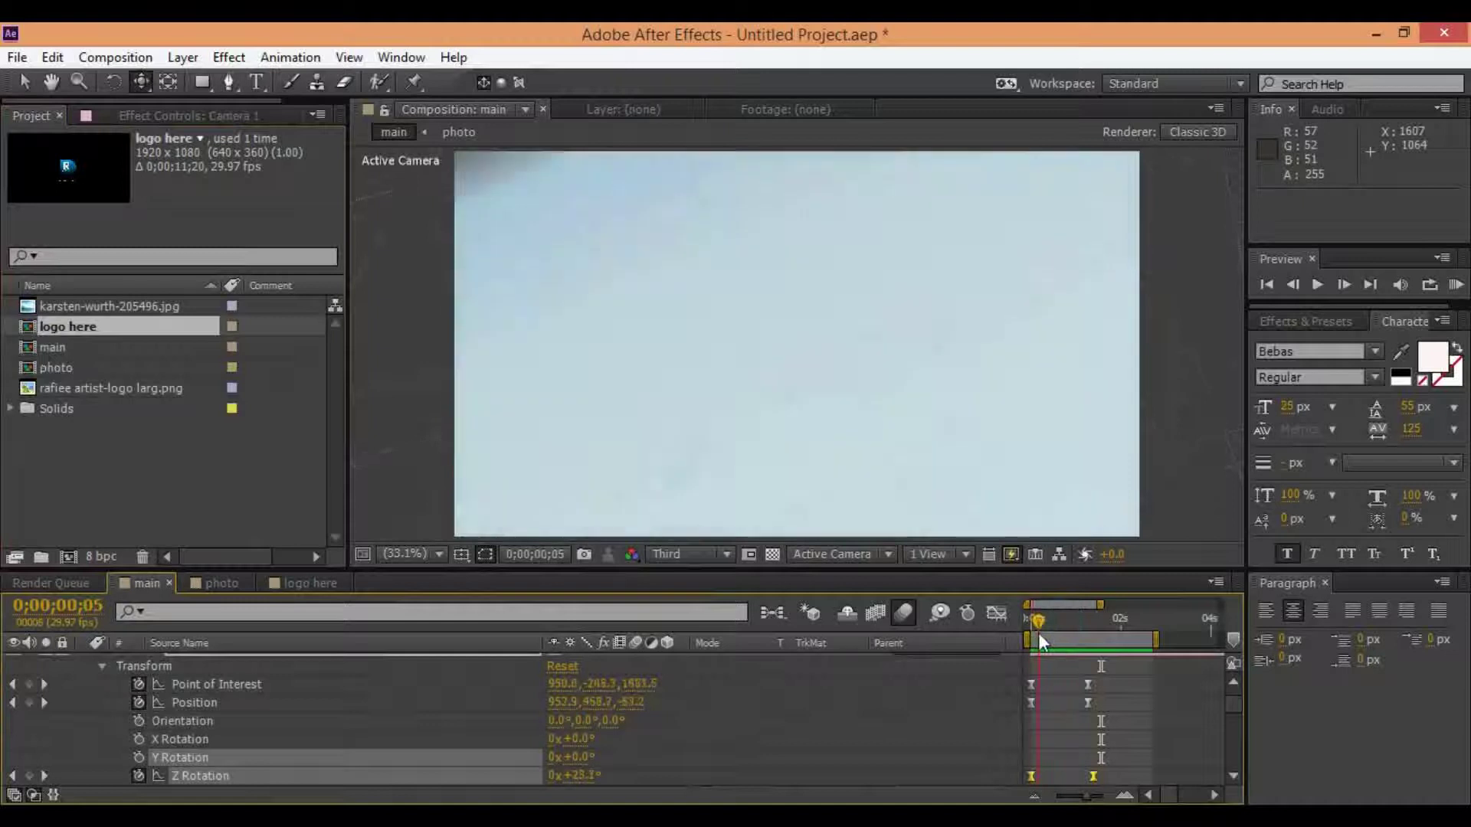
drag(1039, 638, 1034, 657)
click(29, 683)
click(29, 702)
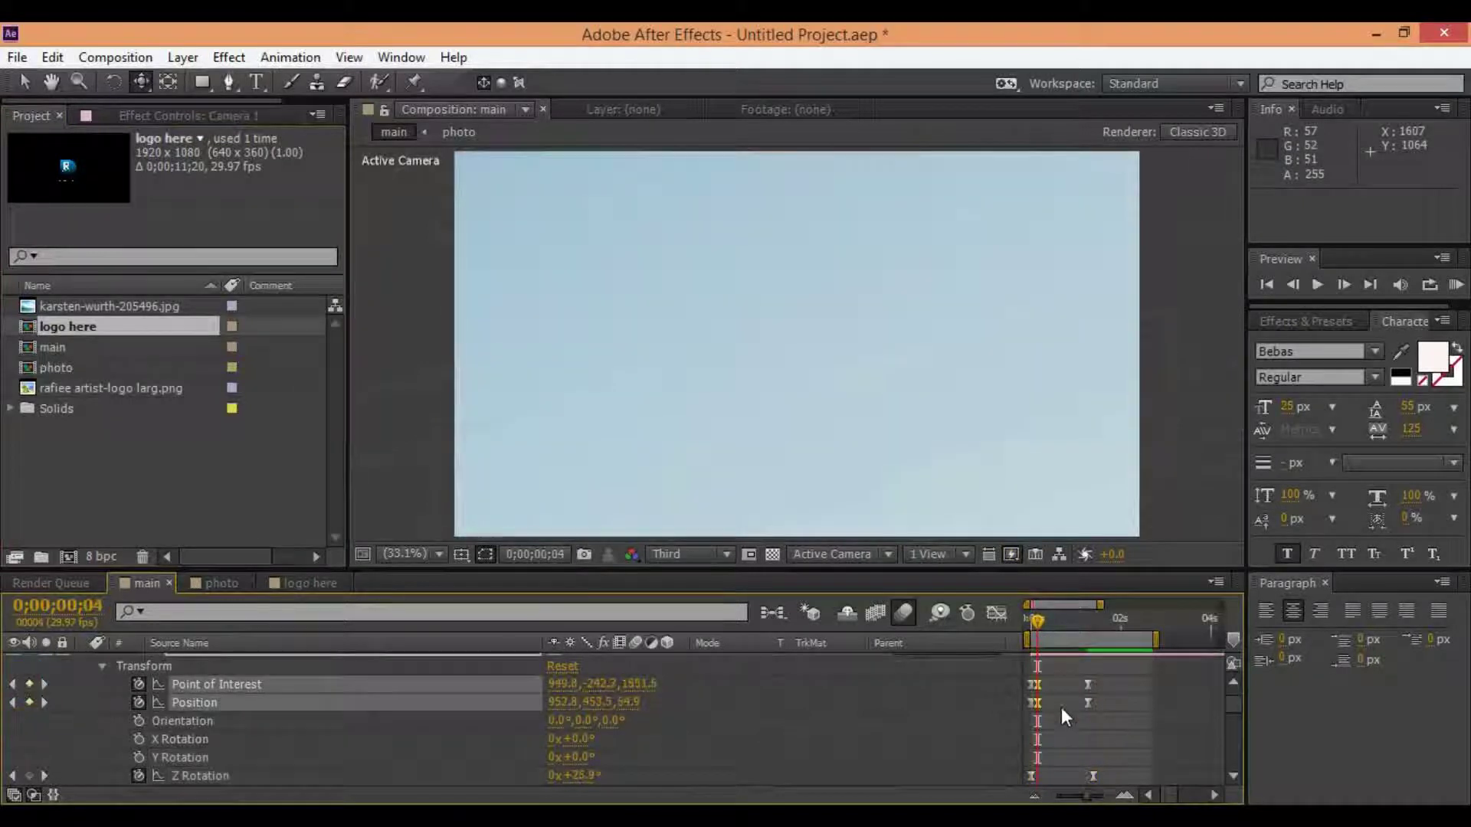
mouse_move(1031, 706)
mouse_down()
mouse_move(1048, 691)
mouse_move(1028, 686)
mouse_up()
click(1324, 818)
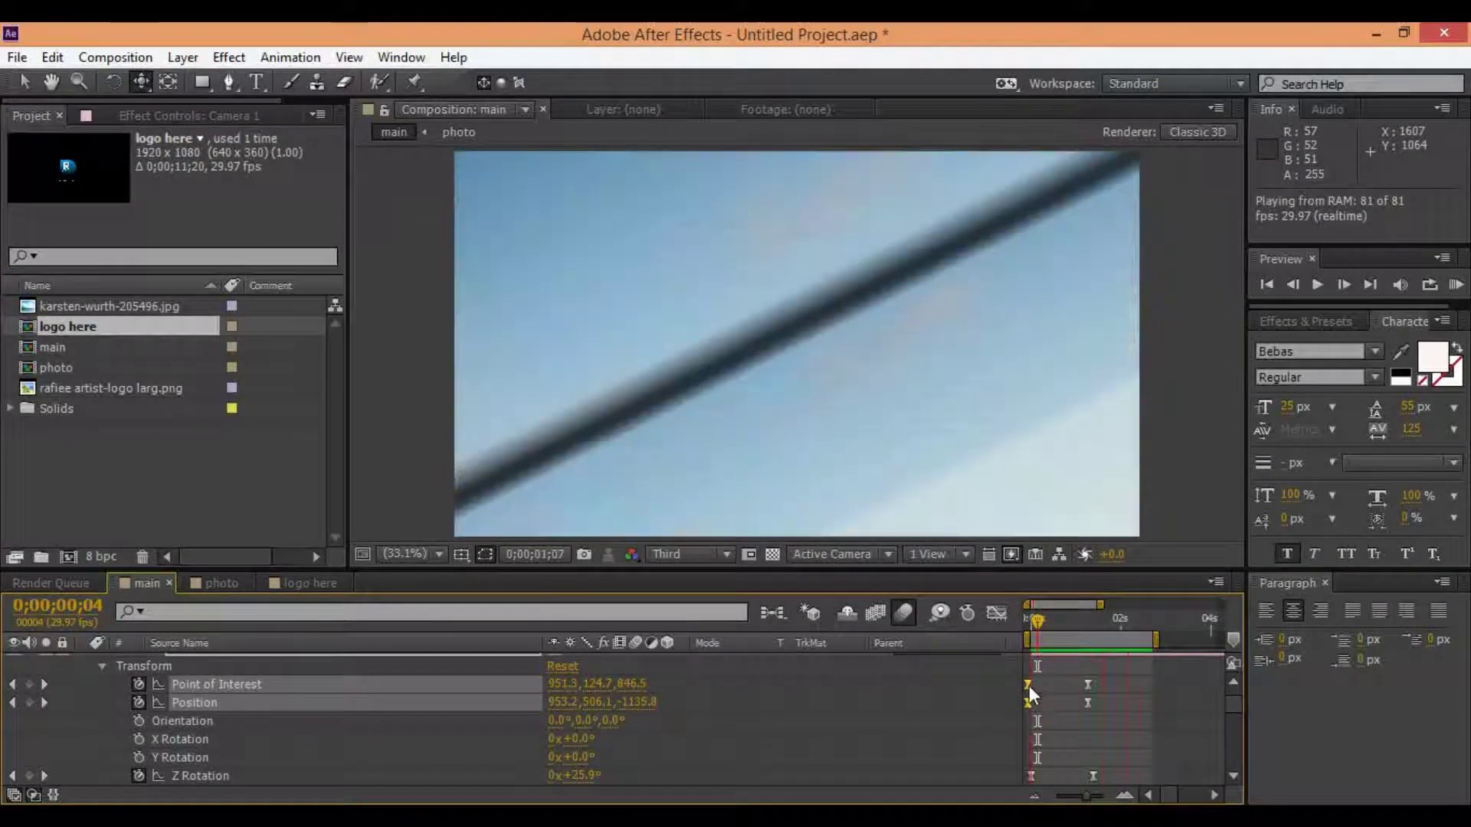
click(1027, 620)
mouse_move(1027, 619)
mouse_down()
mouse_move(1029, 645)
mouse_move(1046, 645)
mouse_up()
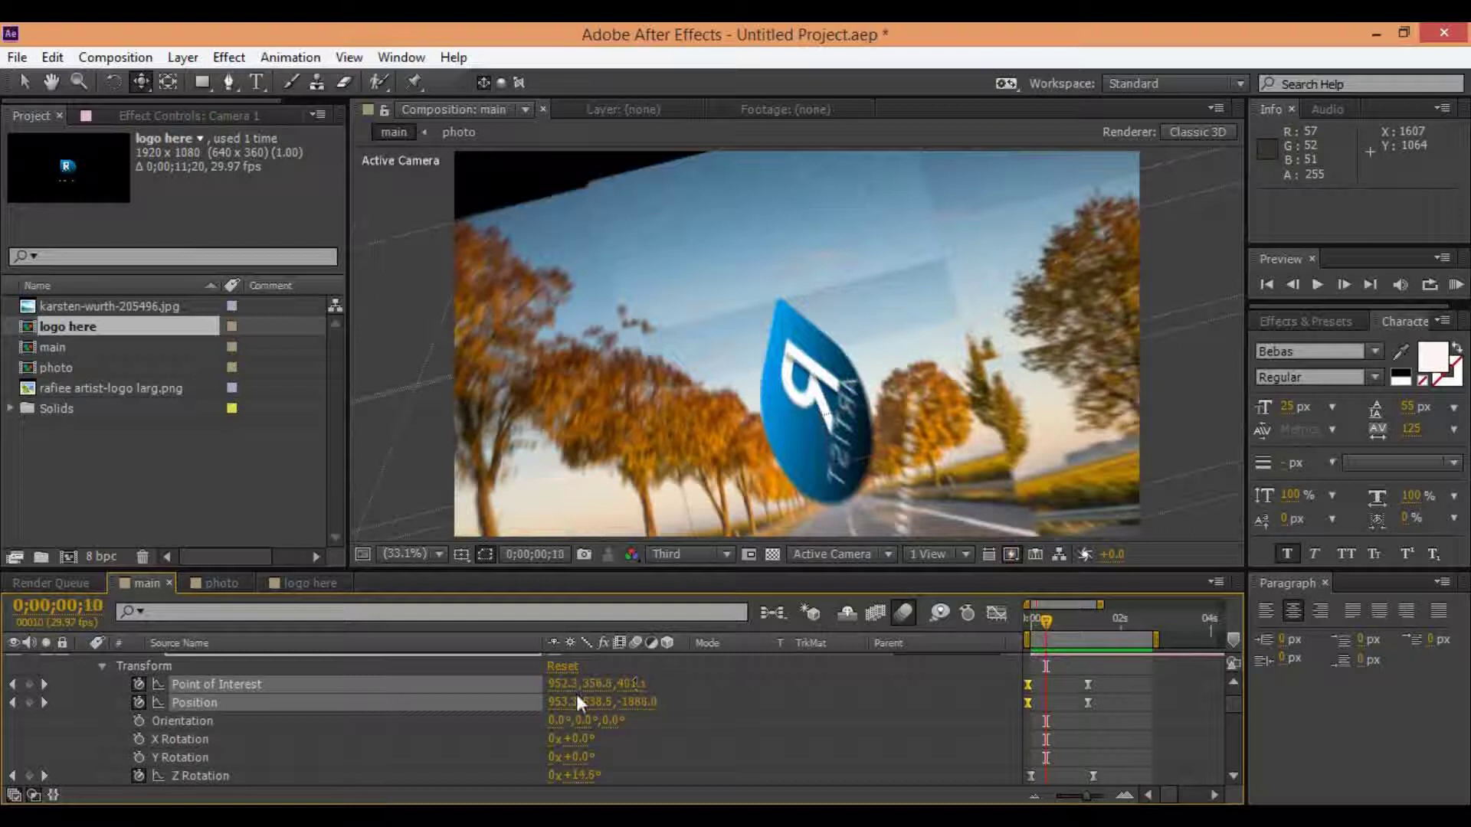
- Shift the logo here layer and its Orientation keyframes slightly earlier, preview, and stop at 1;08
scroll(145, 694, up, 1)
click(83, 662)
scroll(186, 732, down, 3)
scroll(186, 723, up, 2)
scroll(190, 698, up, 1)
scroll(190, 700, down, 3)
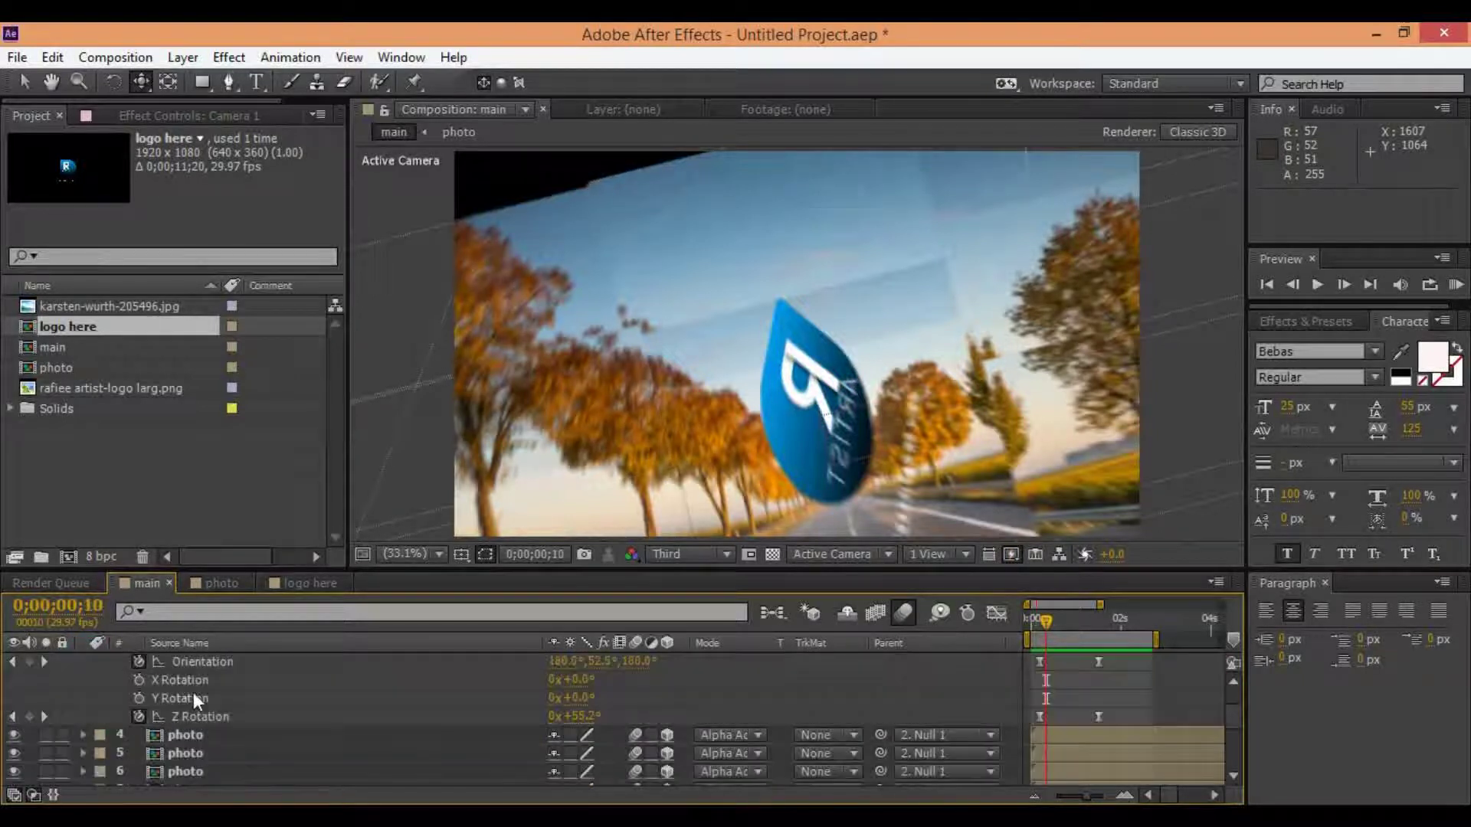
scroll(193, 691, up, 3)
click(190, 715)
drag(1074, 703, 1064, 703)
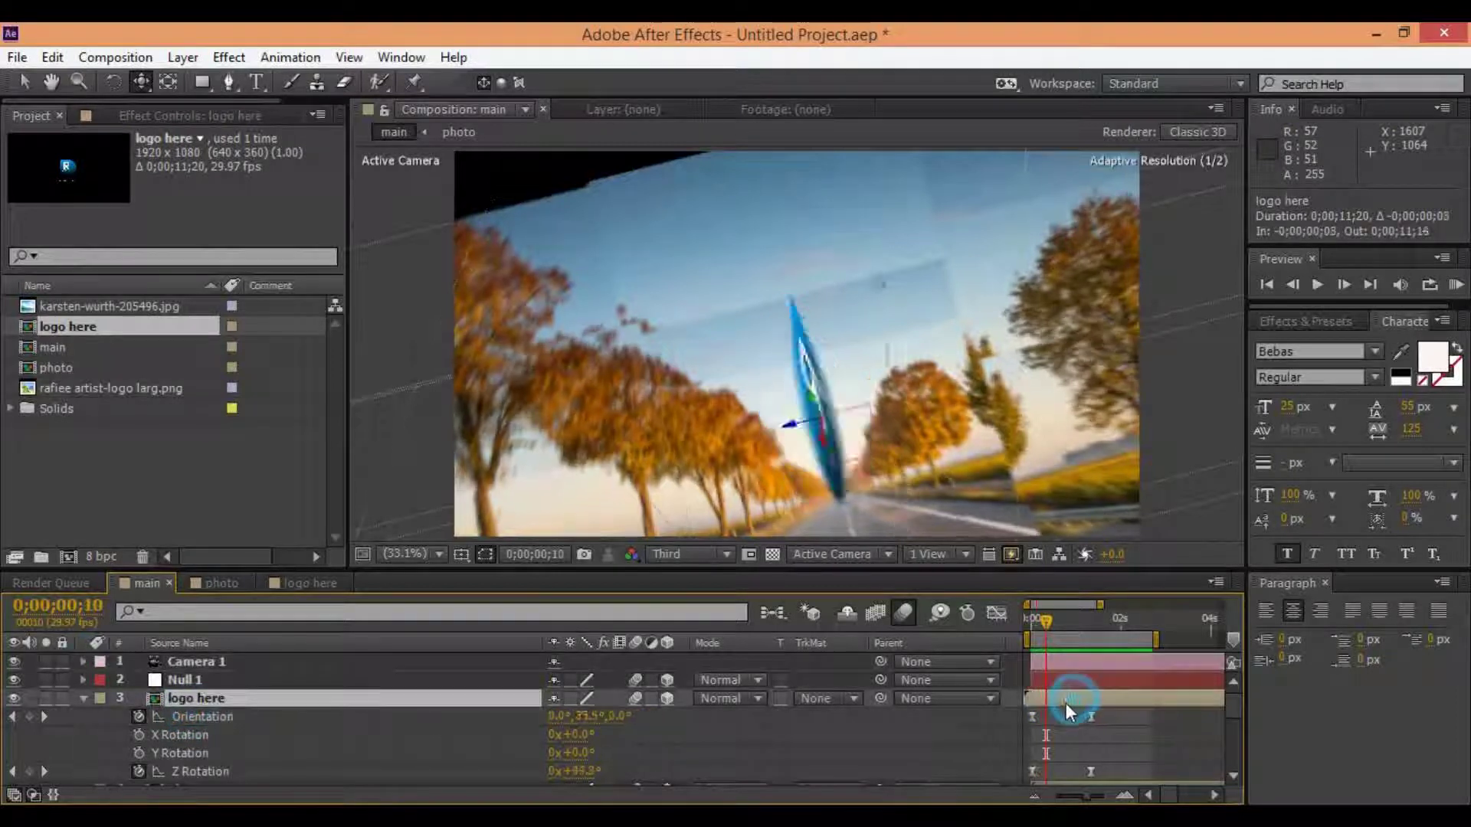
key(KP_0)
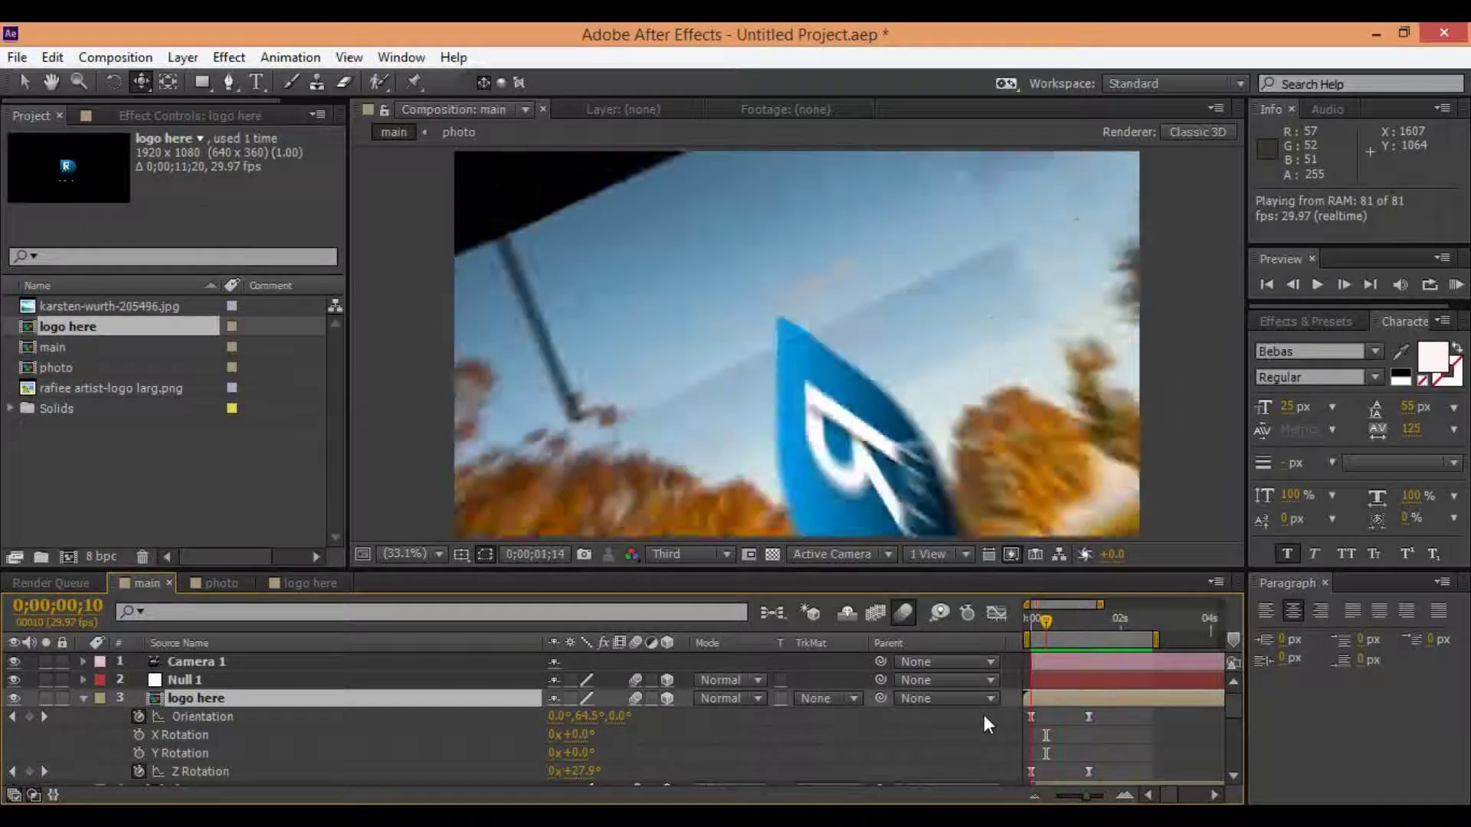
mouse_move(1093, 622)
mouse_down()
mouse_move(1058, 646)
mouse_move(1061, 691)
mouse_move(1087, 693)
mouse_up()
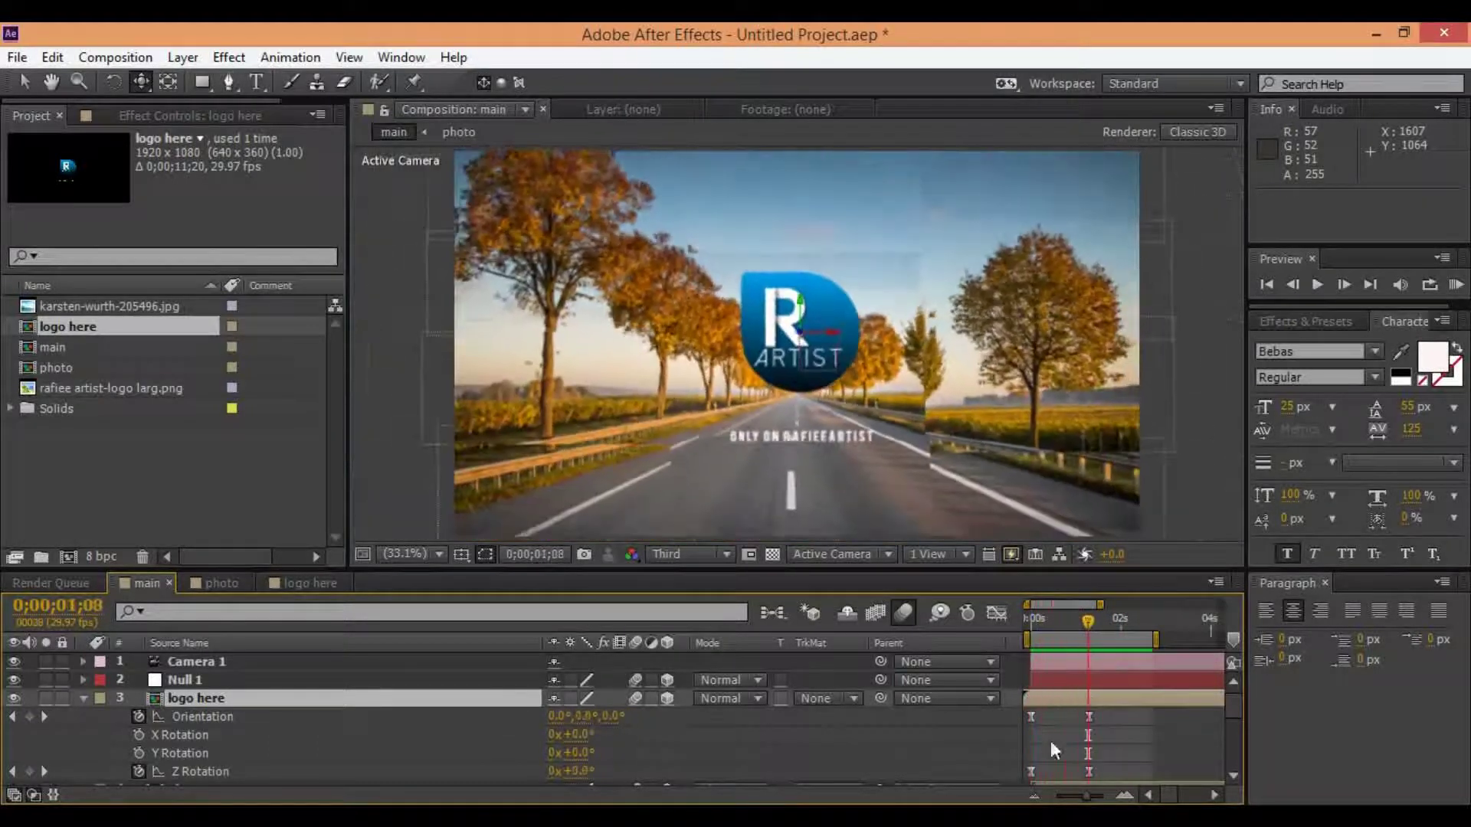
click(962, 749)
- Add a new adjustment layer to the top of the main comp
key(u)
key(u)
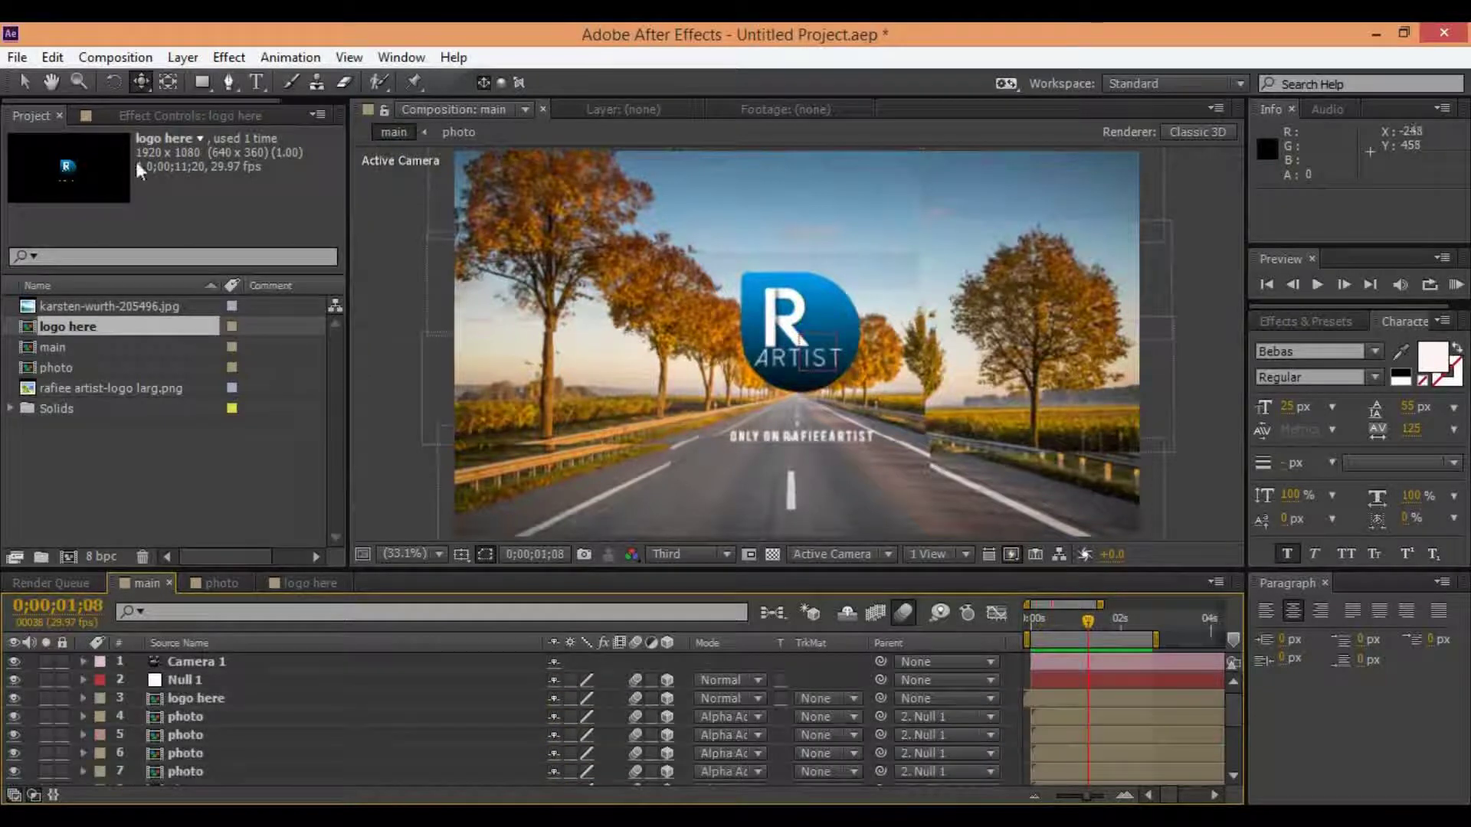
click(182, 57)
mouse_move(222, 53)
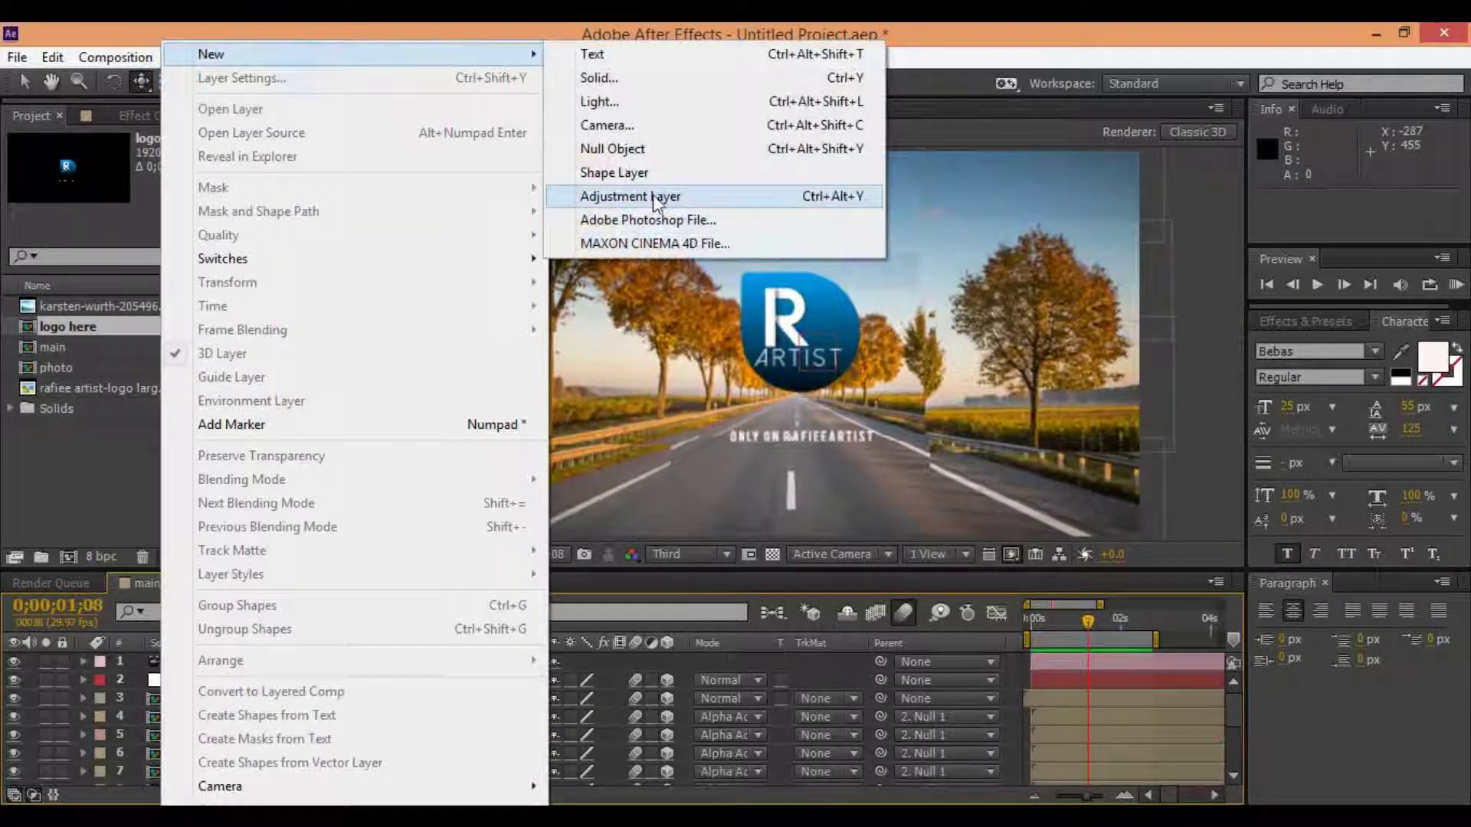
click(657, 201)
click(240, 66)
mouse_move(290, 57)
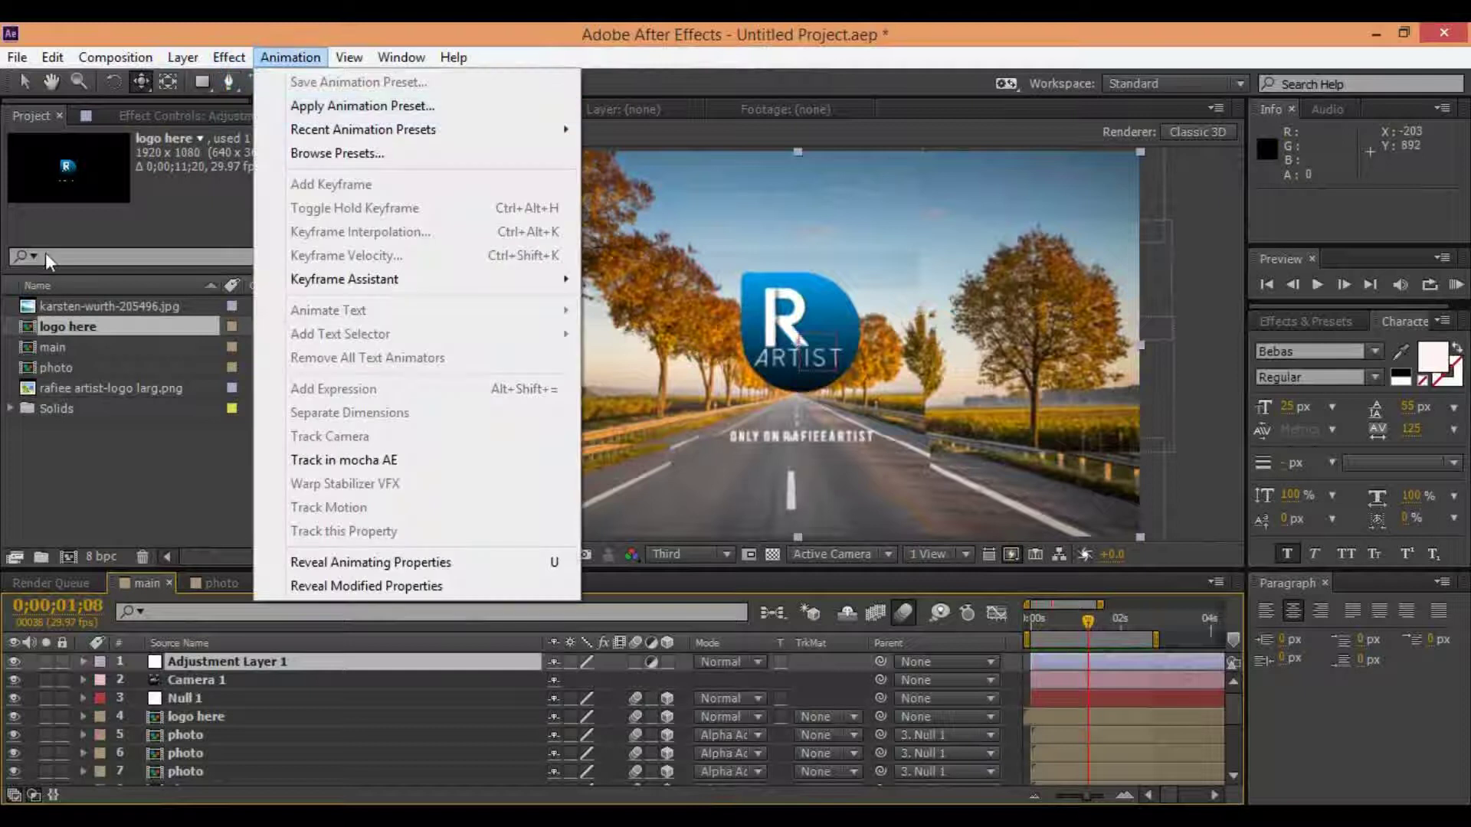
click(203, 671)
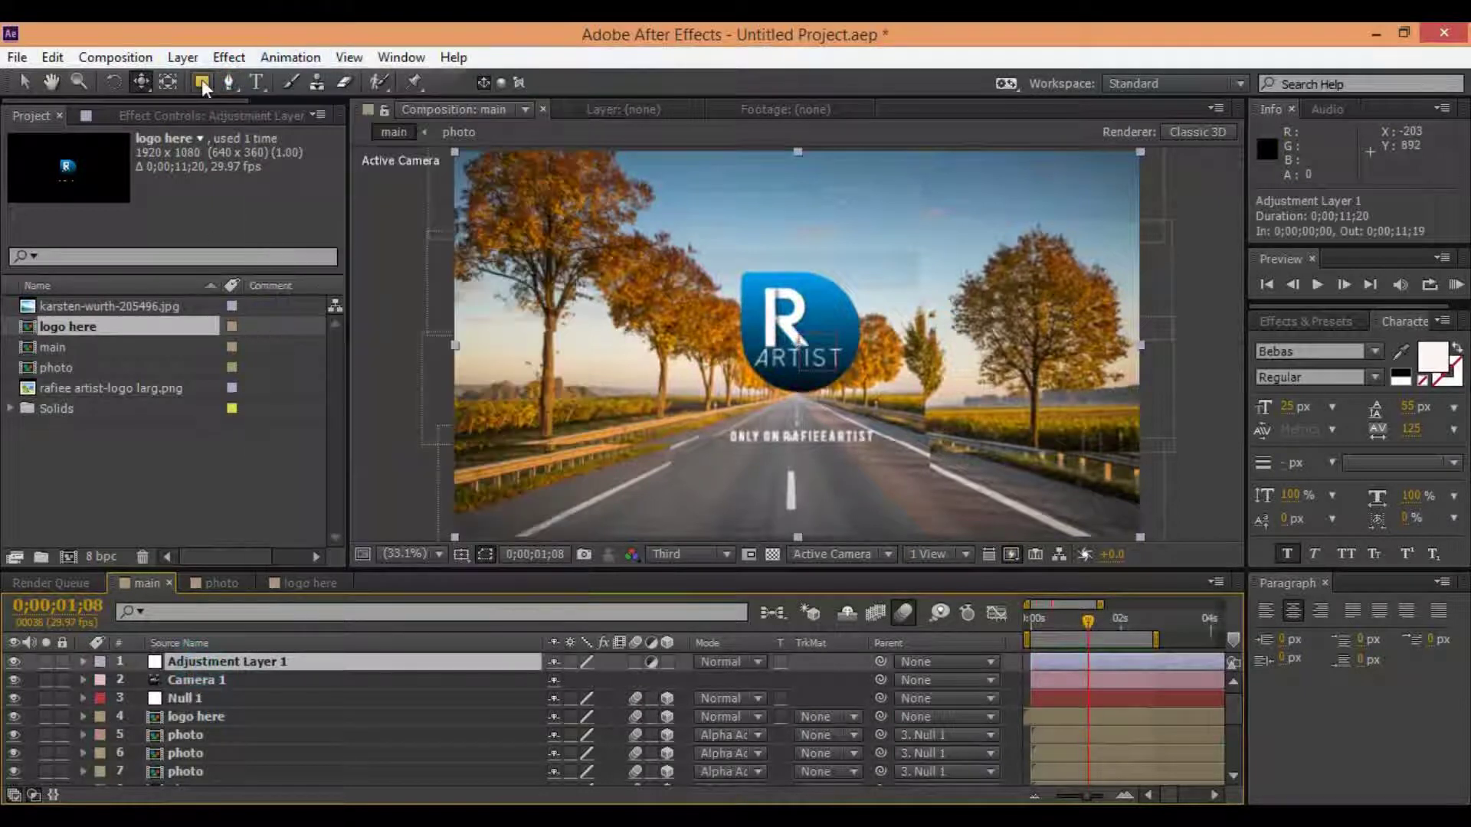
drag(201, 79, 306, 131)
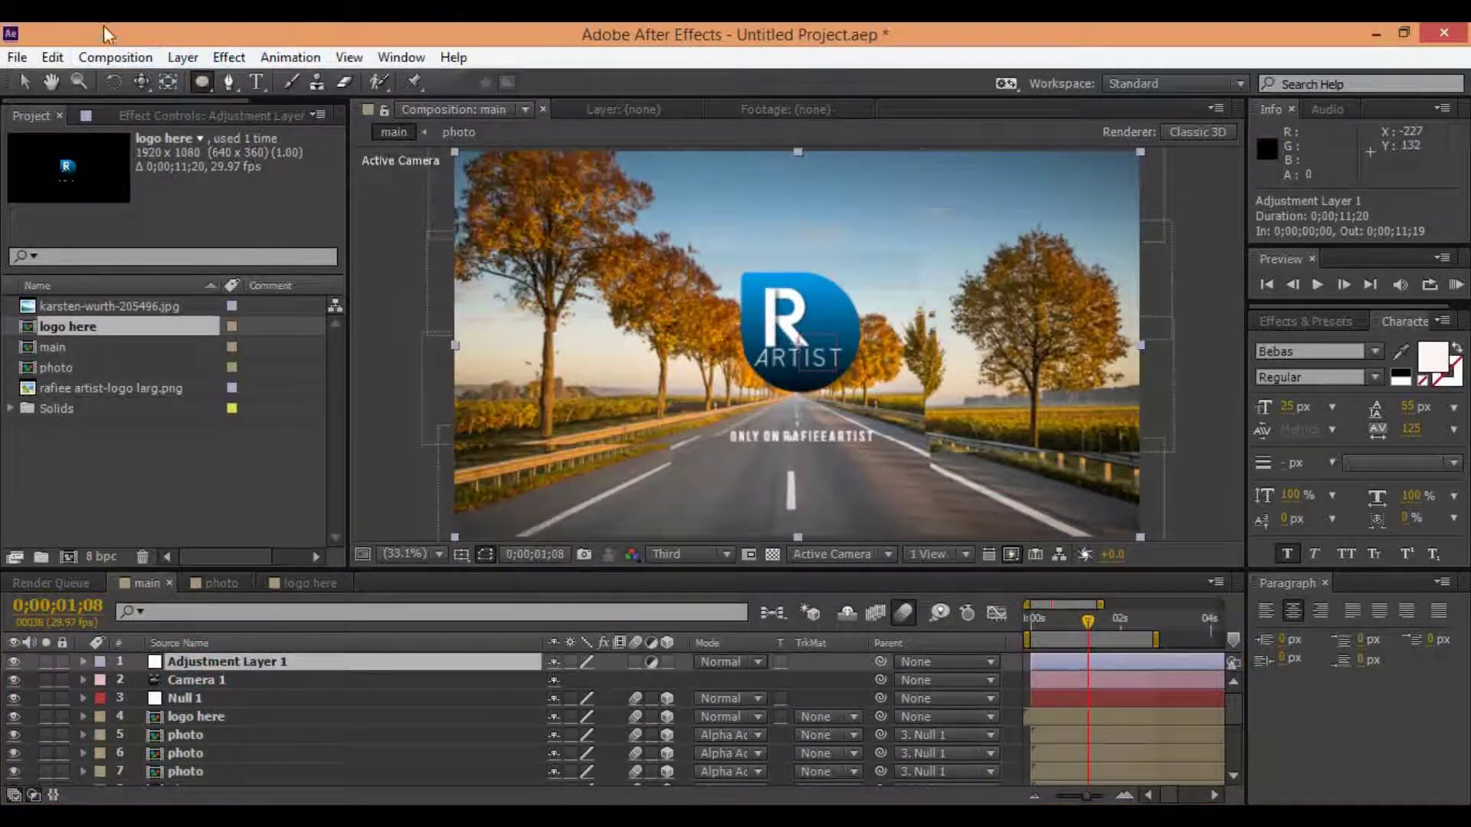
click(191, 54)
click(331, 30)
click(230, 58)
click(280, 26)
- Apply Stylize > Mosaic and raise its blocks to about 99 horizontal by 96 vertical
click(253, 57)
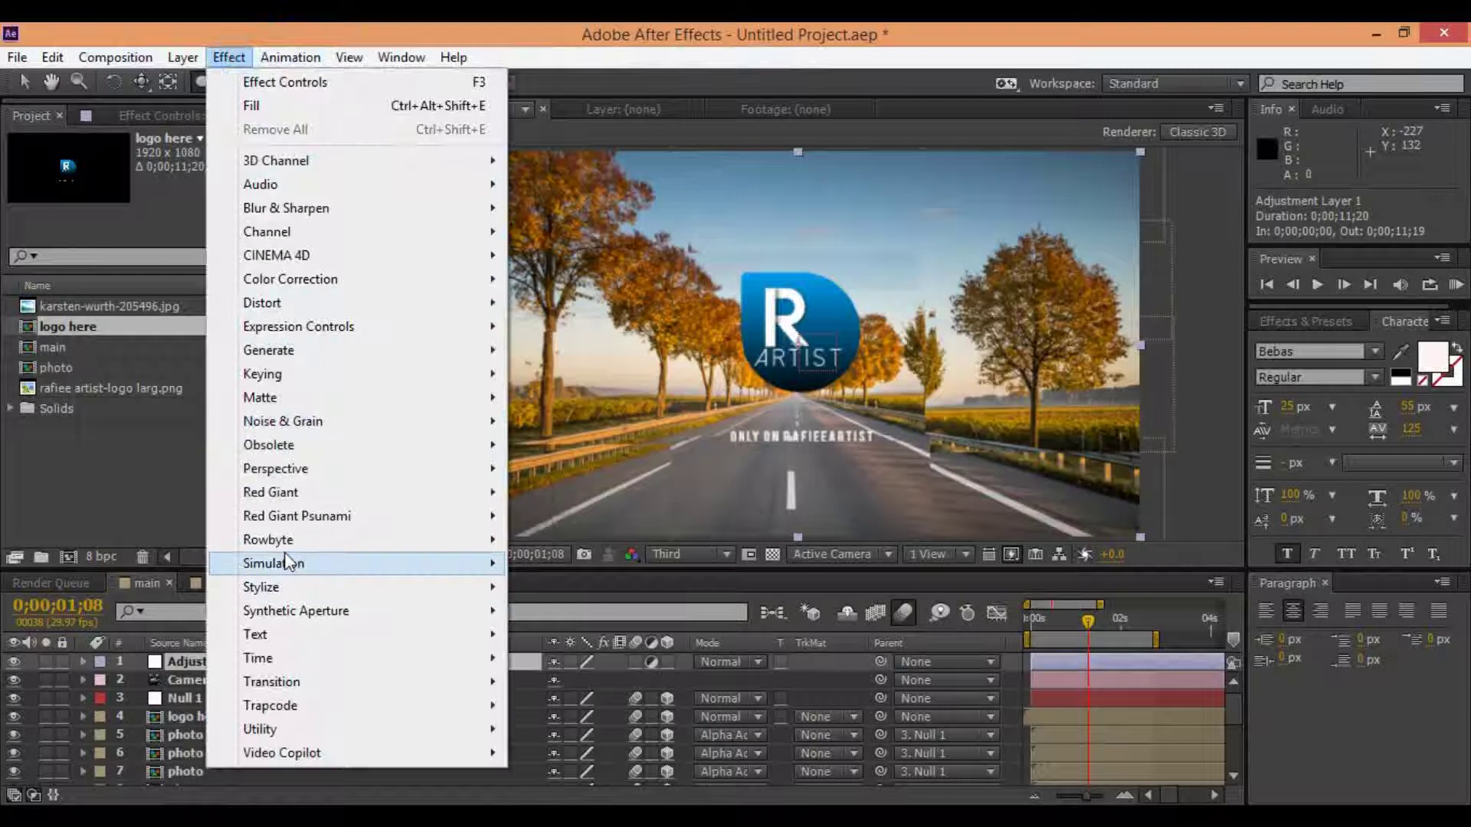
mouse_move(354, 592)
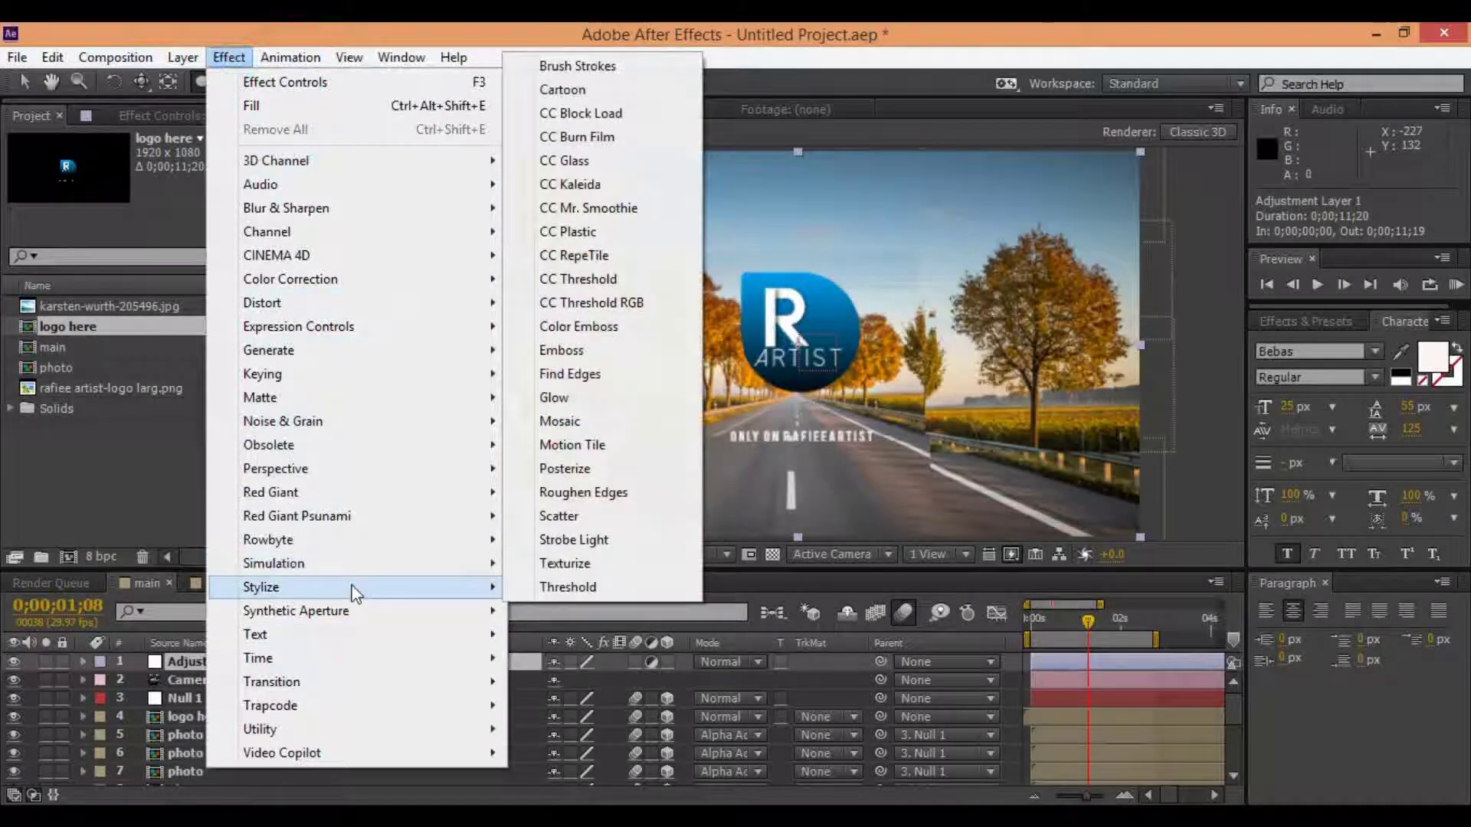
click(560, 421)
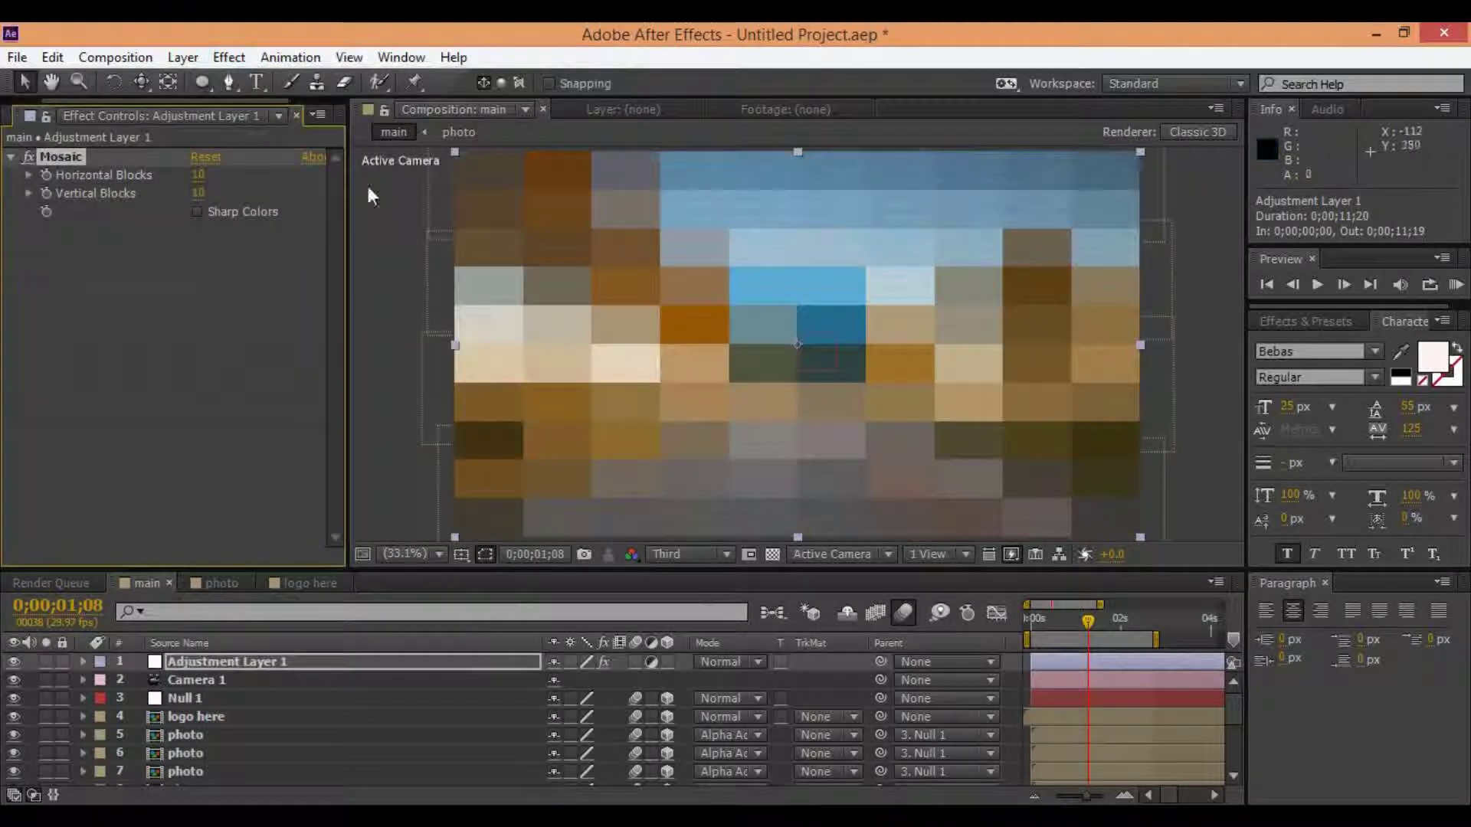
drag(197, 174, 296, 178)
mouse_move(203, 194)
mouse_down()
mouse_move(225, 219)
mouse_move(206, 192)
mouse_move(222, 198)
mouse_up()
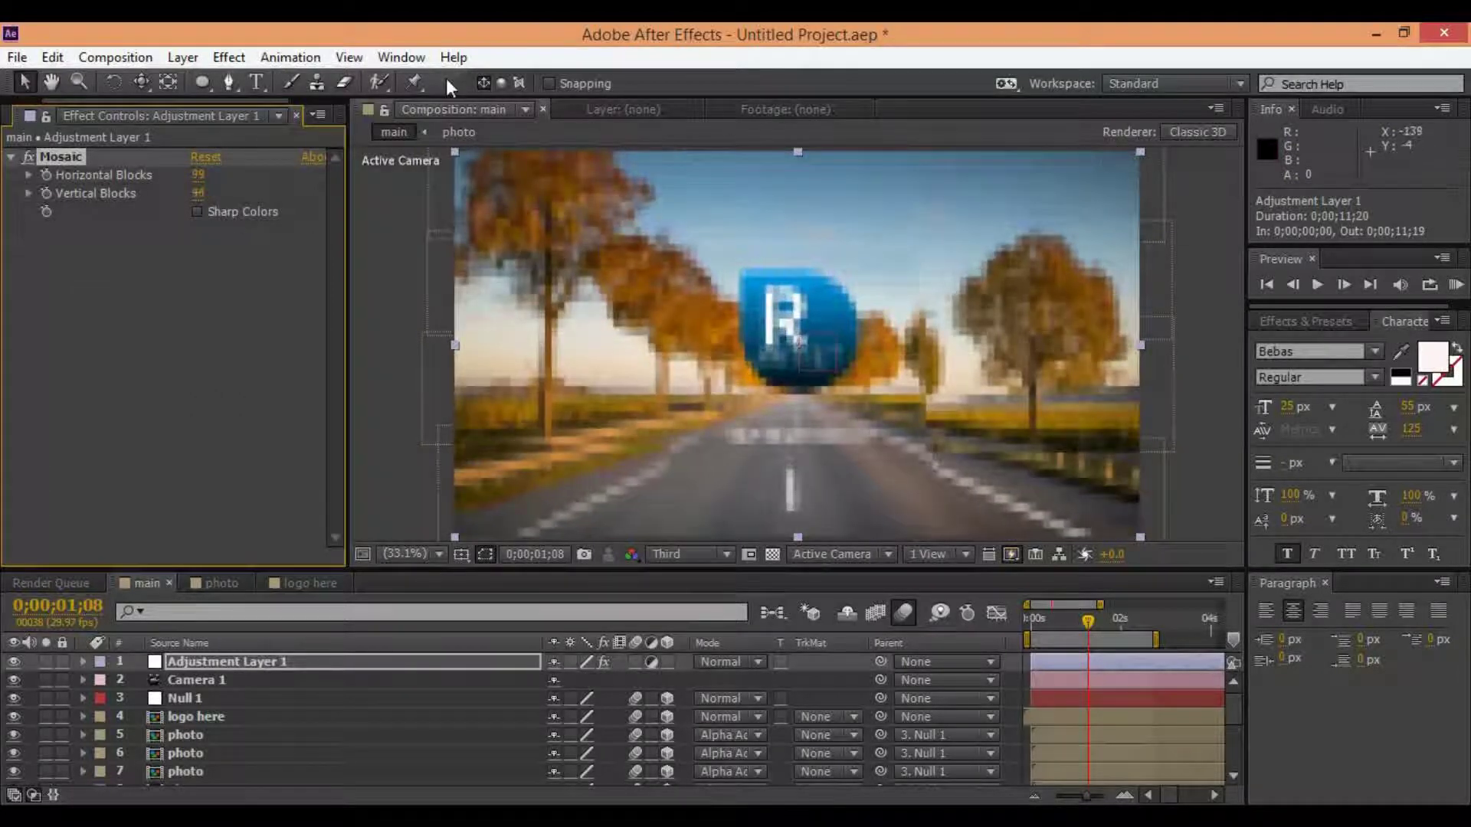
click(208, 87)
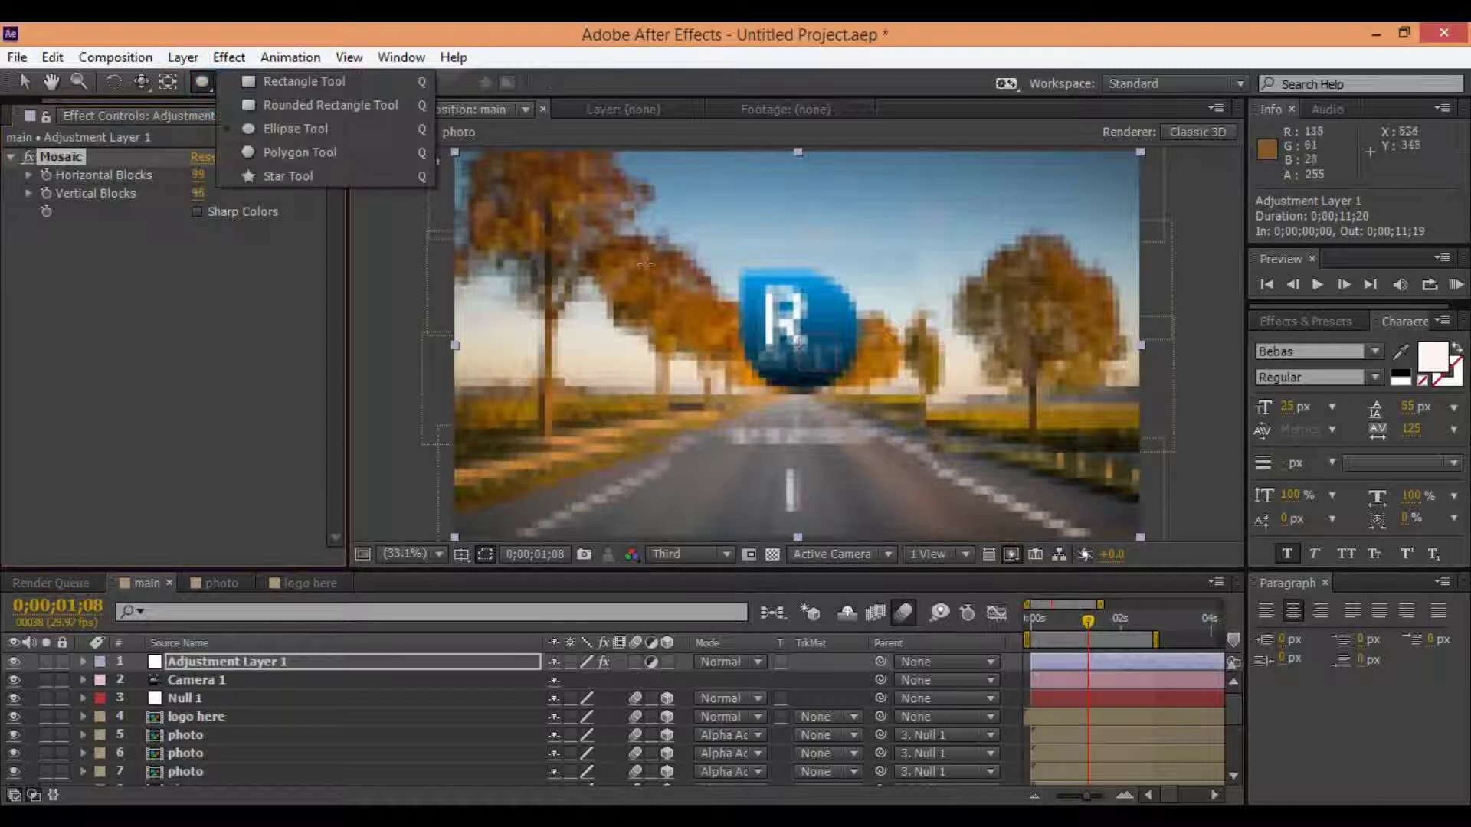
- Draw an elliptical mask over the frame centre, nudge it up, and set it to Inverted
click(305, 130)
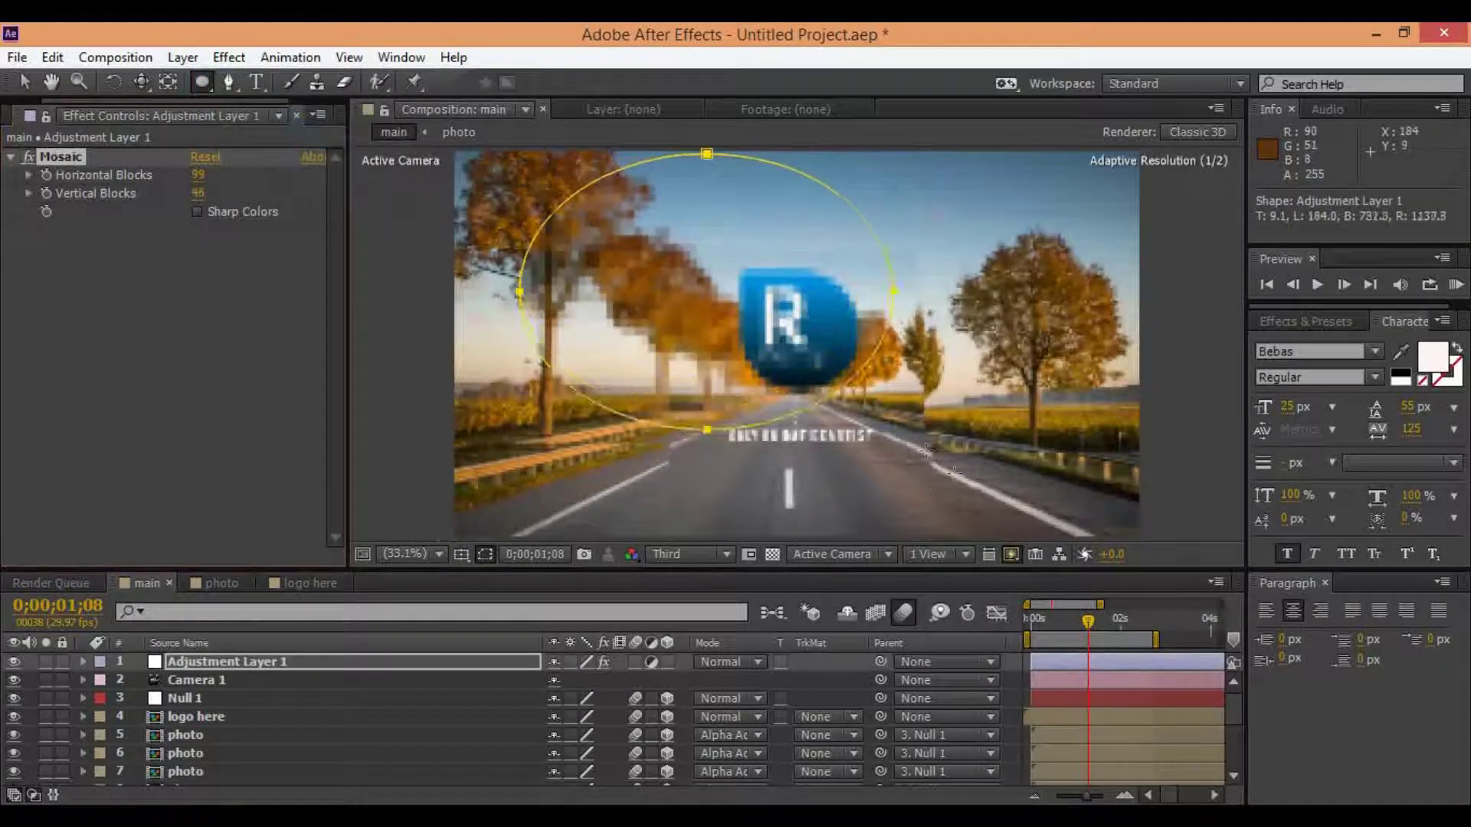
drag(523, 158, 1084, 576)
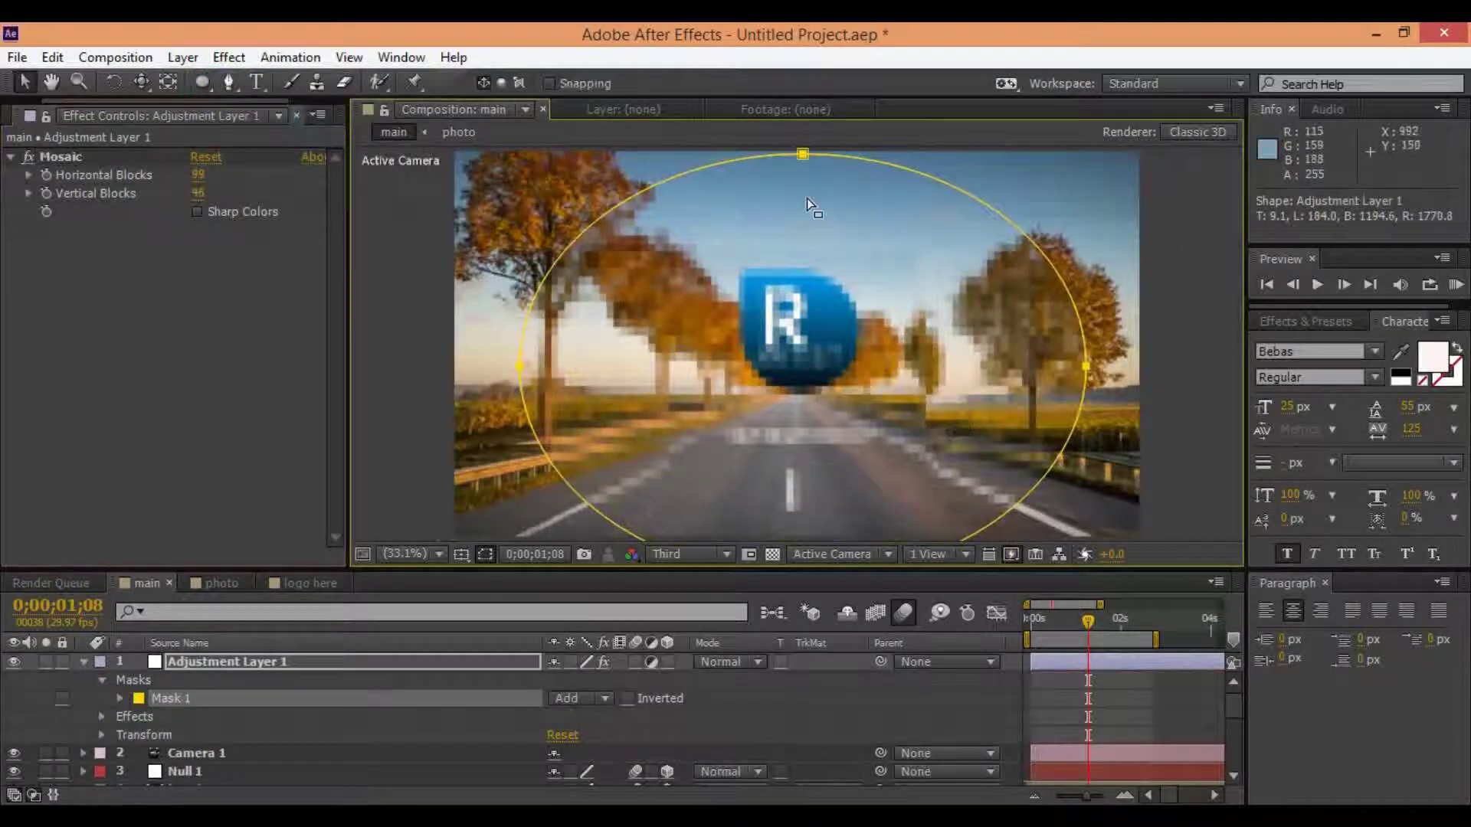
drag(798, 150, 794, 138)
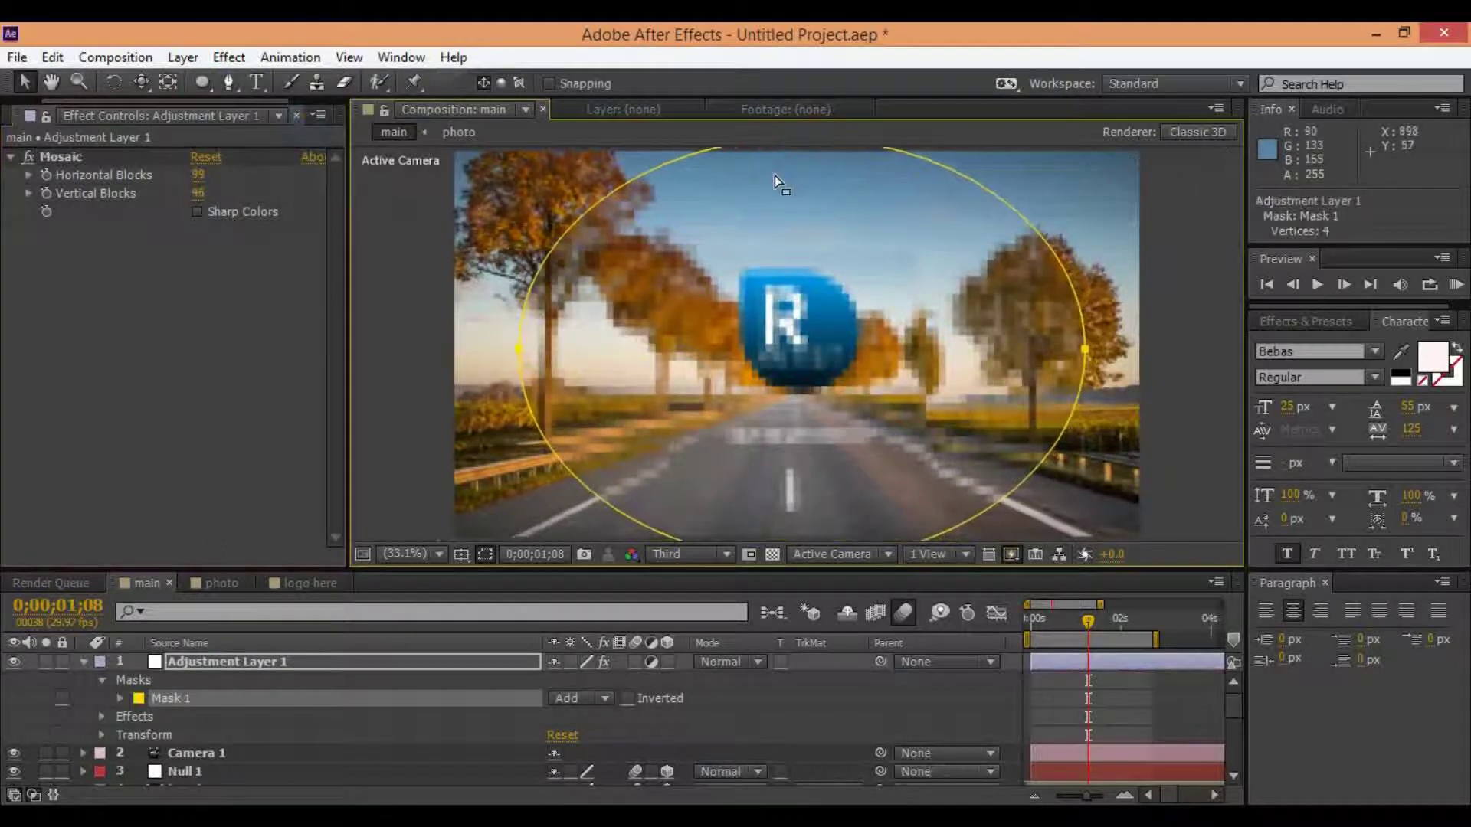
key(m)
click(628, 680)
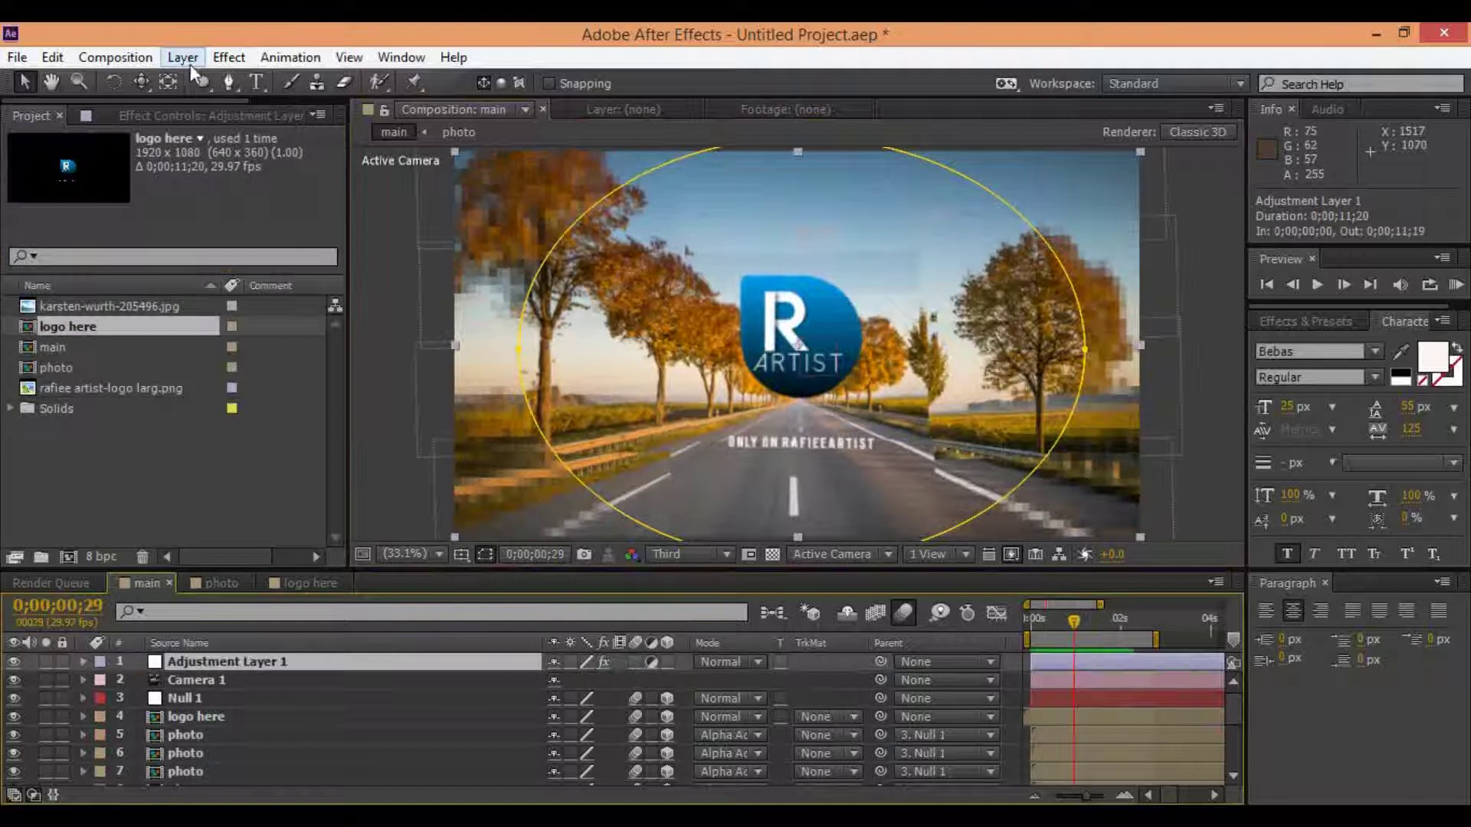
- Duplicate the masked Mosaic adjustment layer with Ctrl+D
click(188, 58)
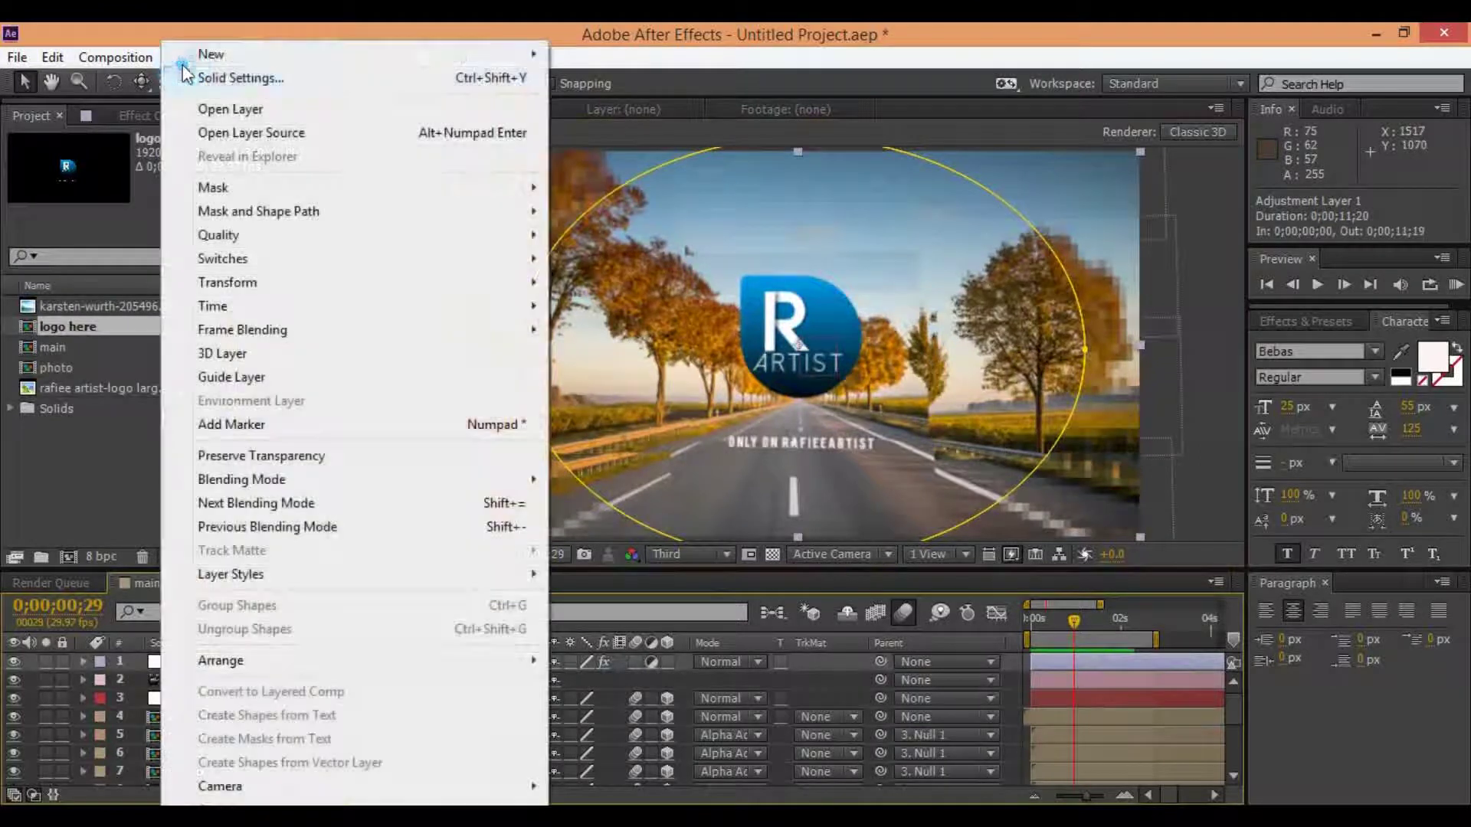
click(153, 668)
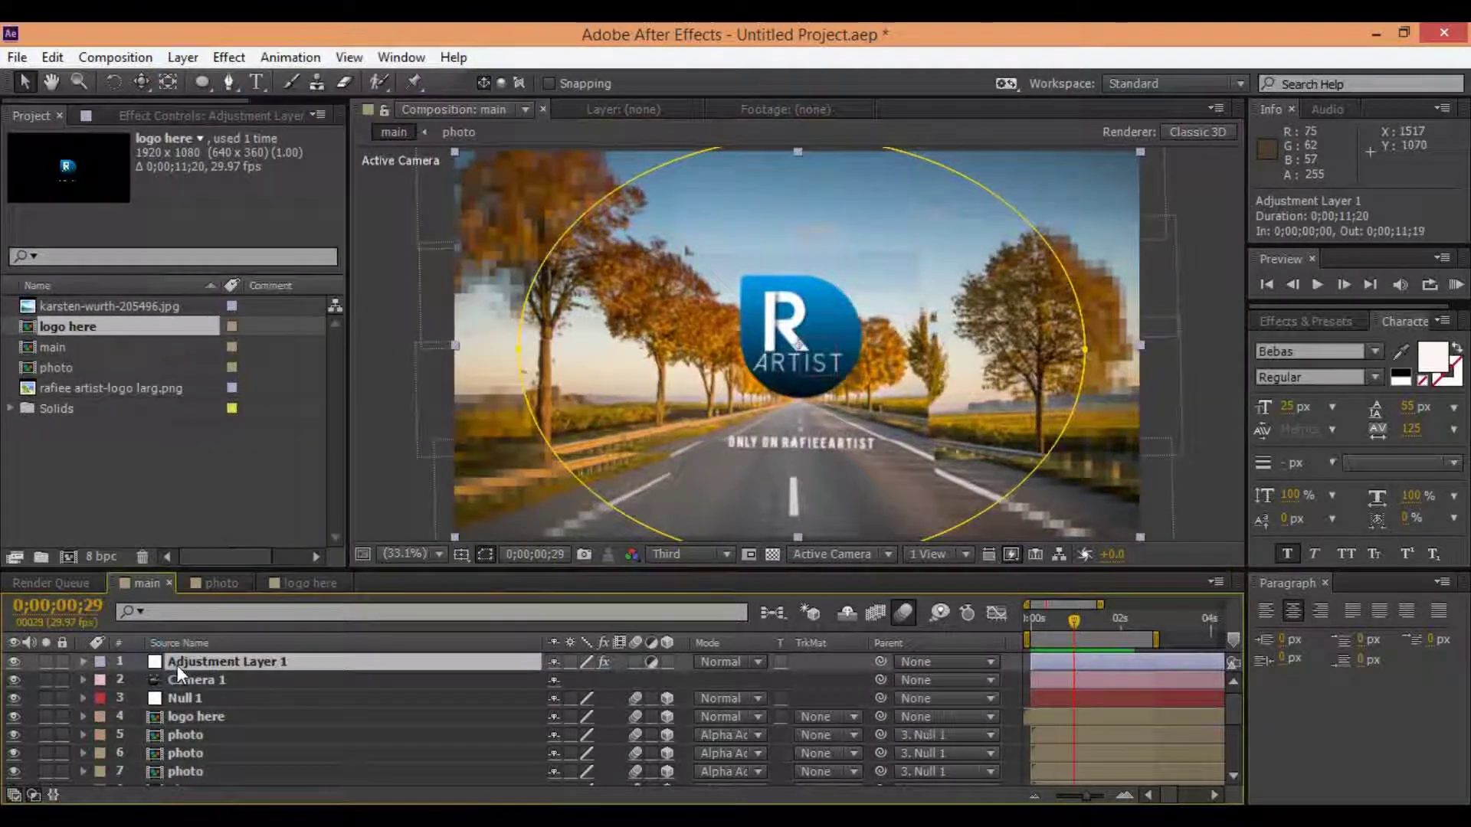
key(ctrl+d)
click(239, 66)
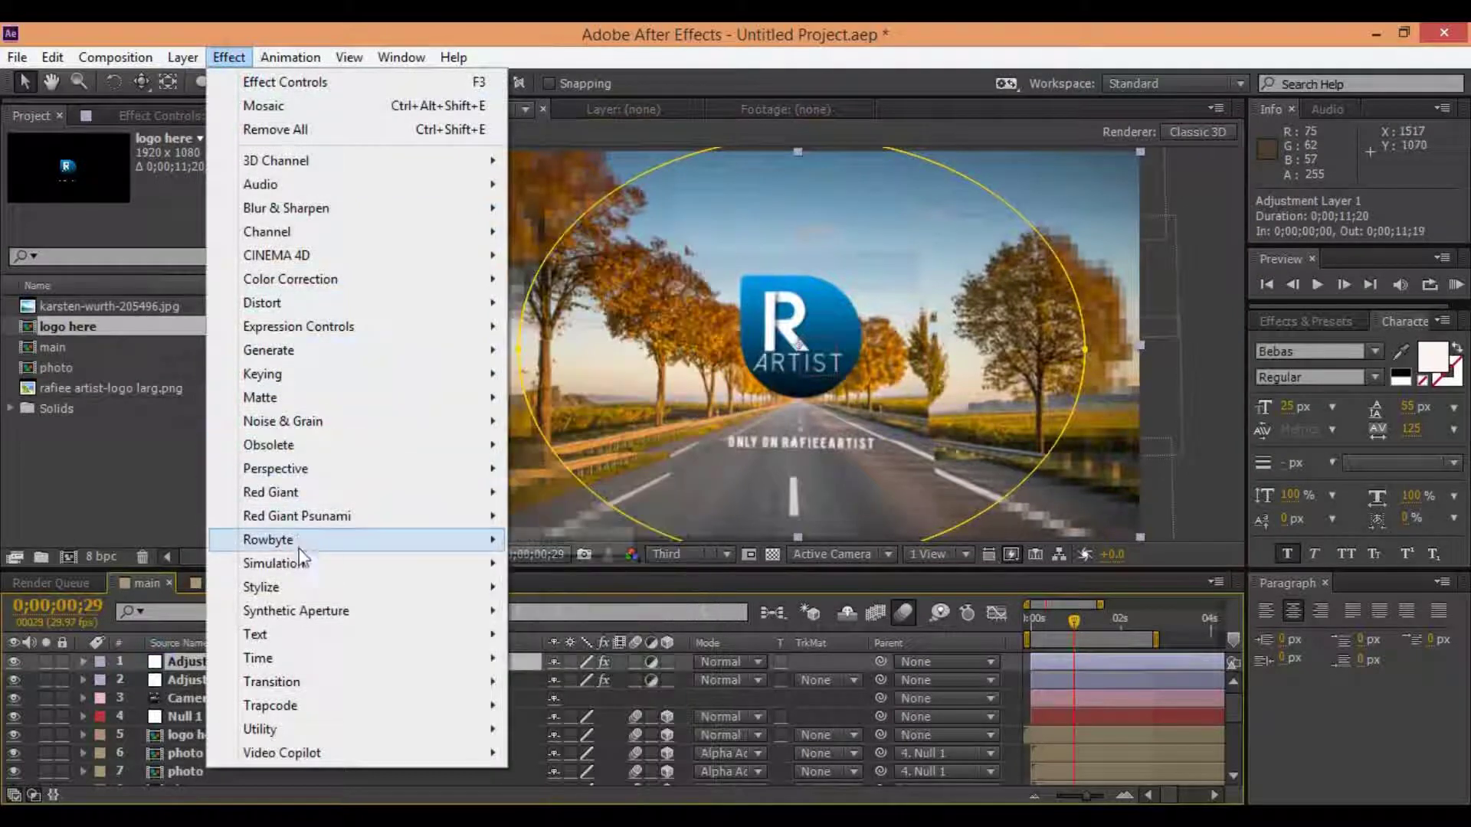
- Apply Distort > CC Lens to the top adjustment layer and delete its elliptical mask and Mosaic effect
mouse_move(311, 591)
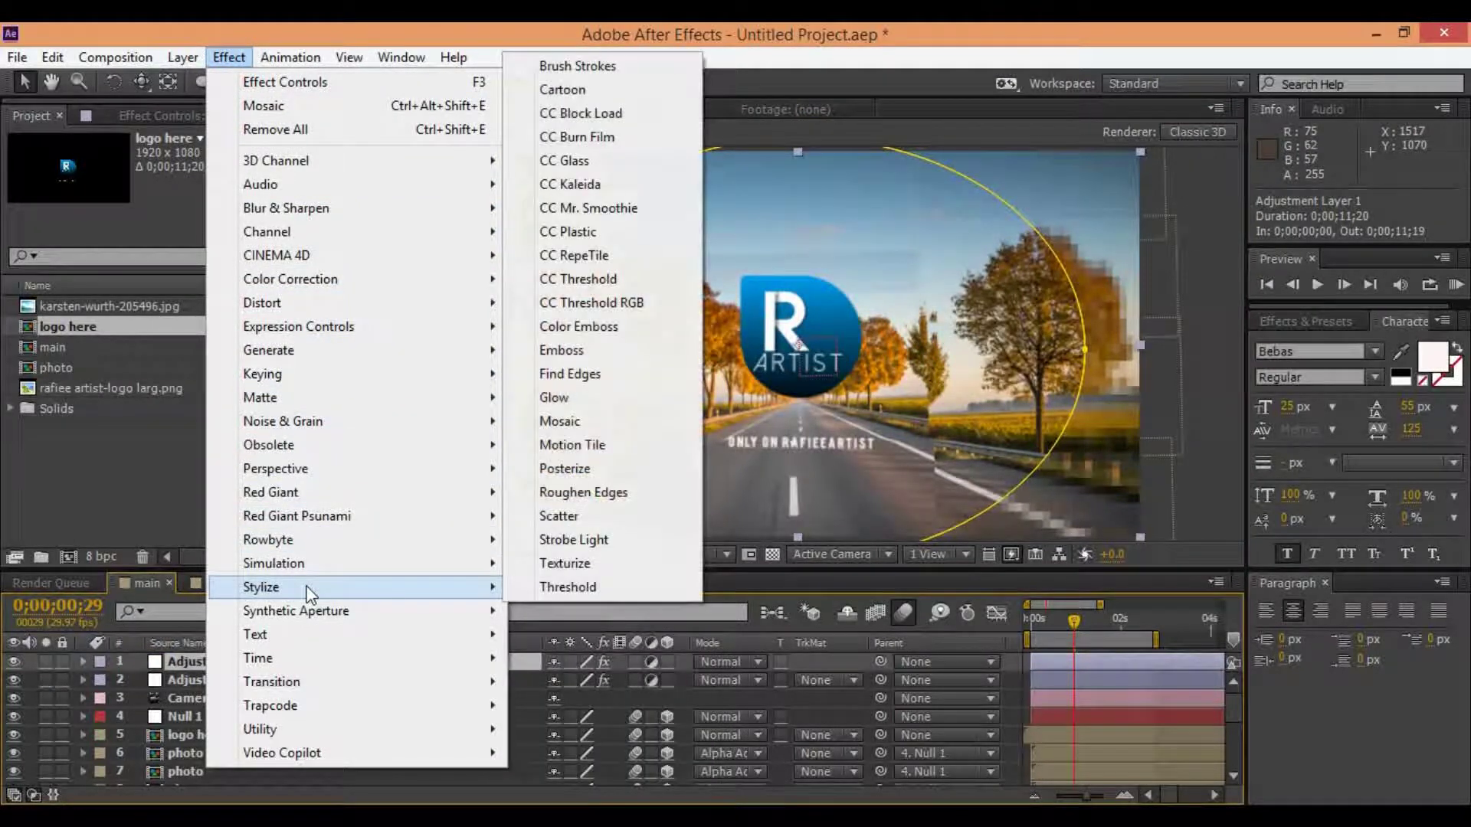
mouse_move(322, 304)
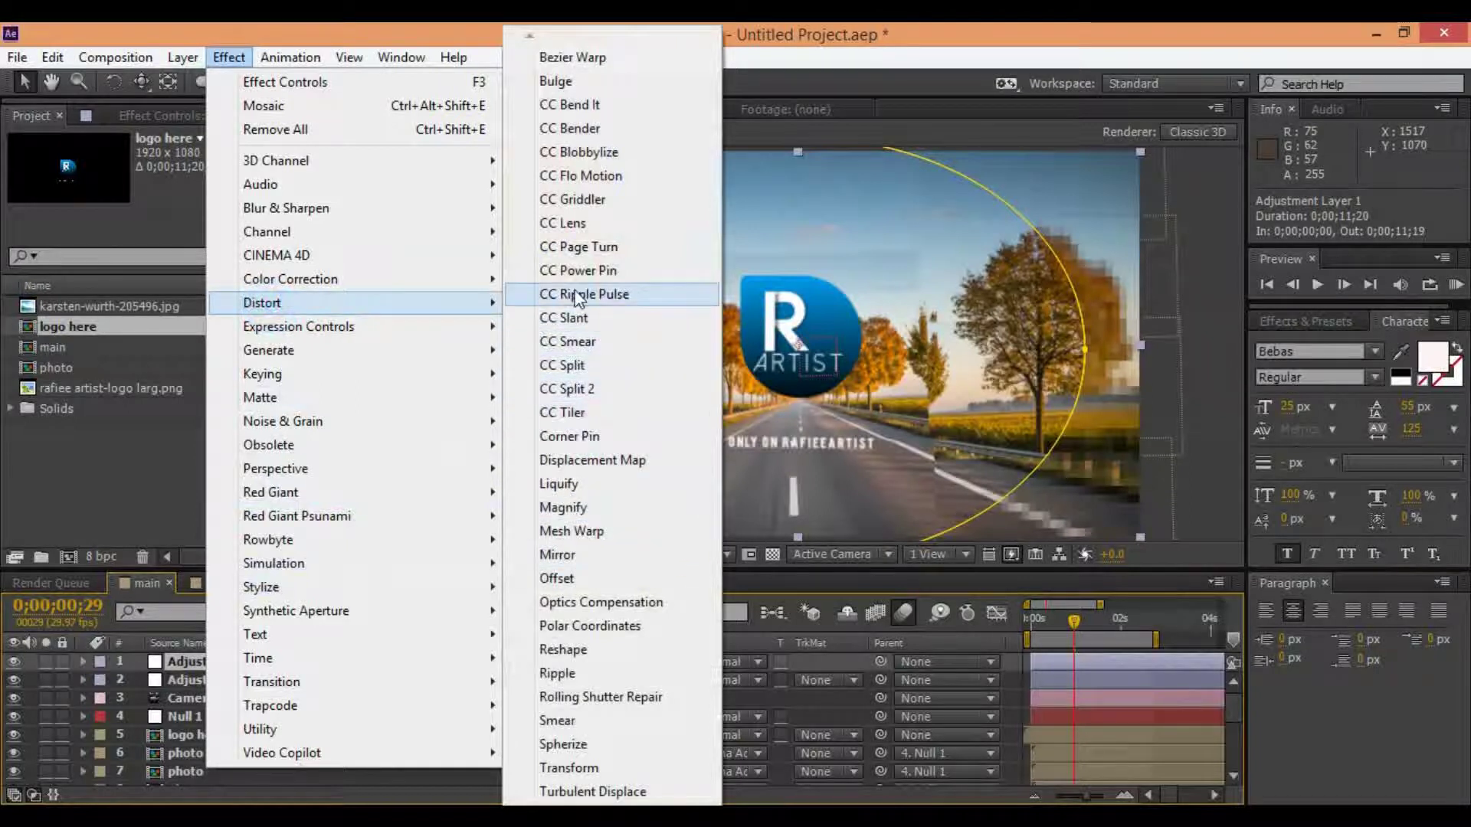
click(592, 227)
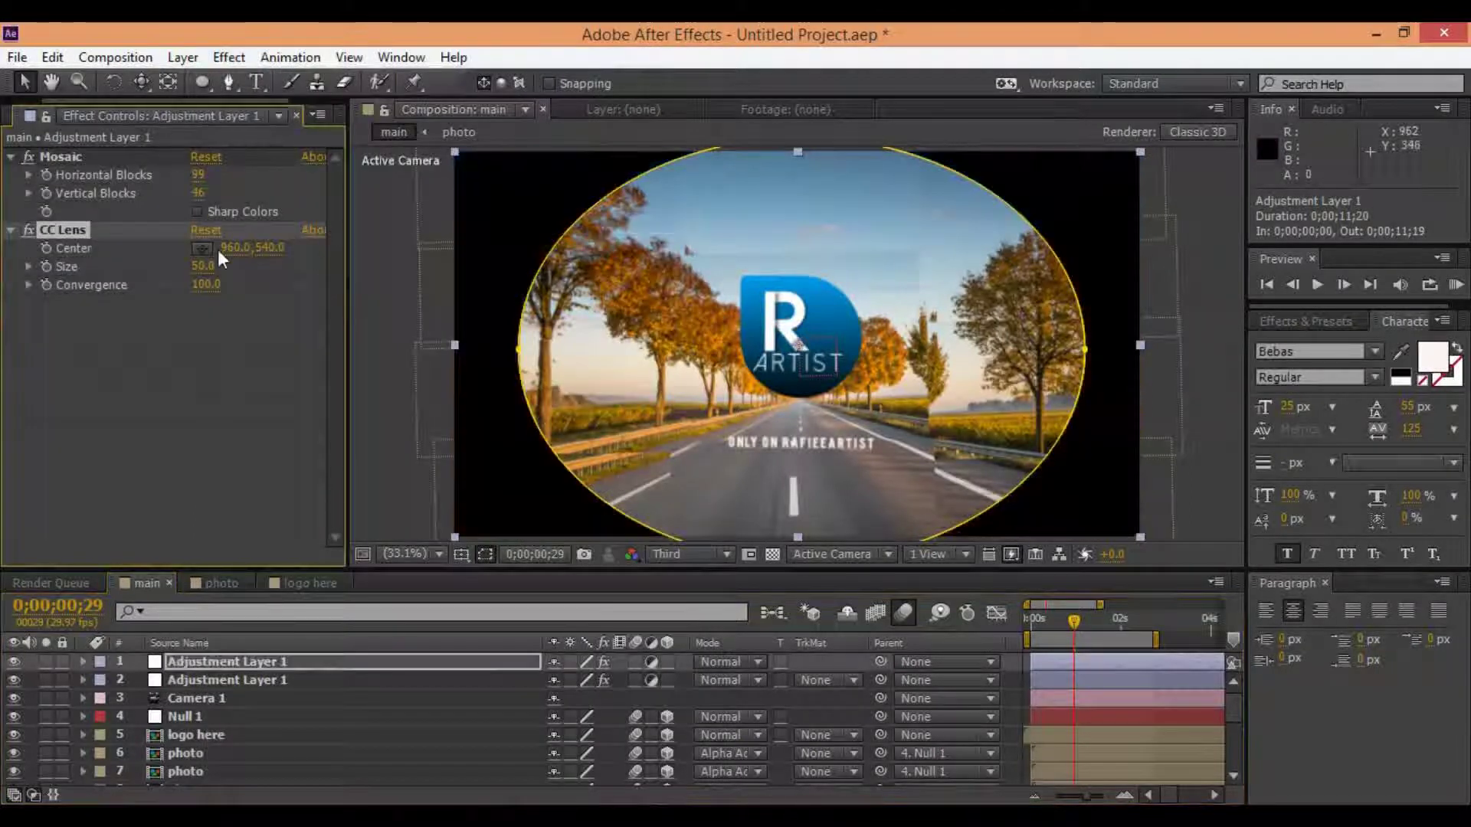
click(255, 662)
key(m)
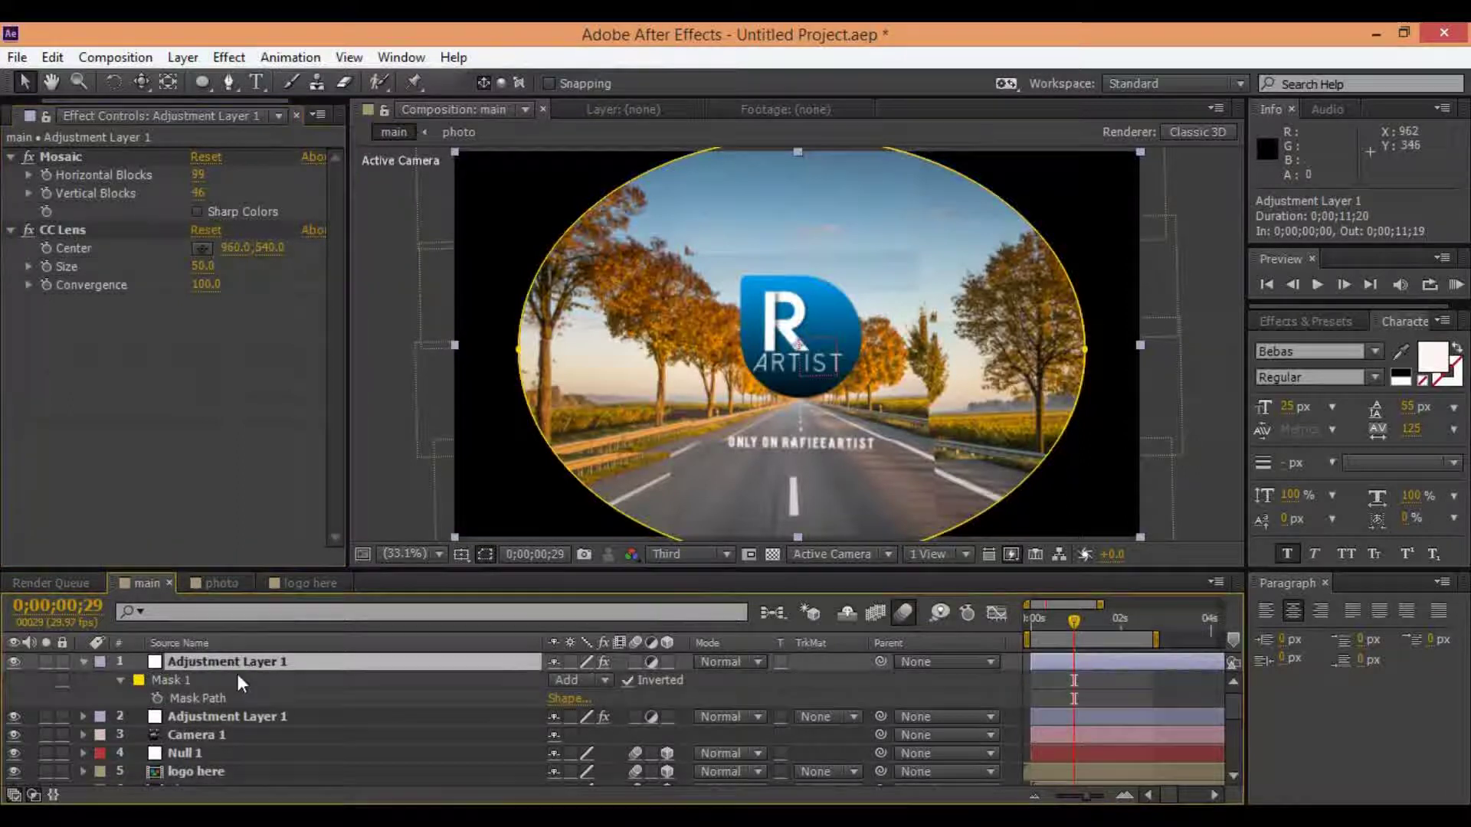
click(239, 693)
key(Delete)
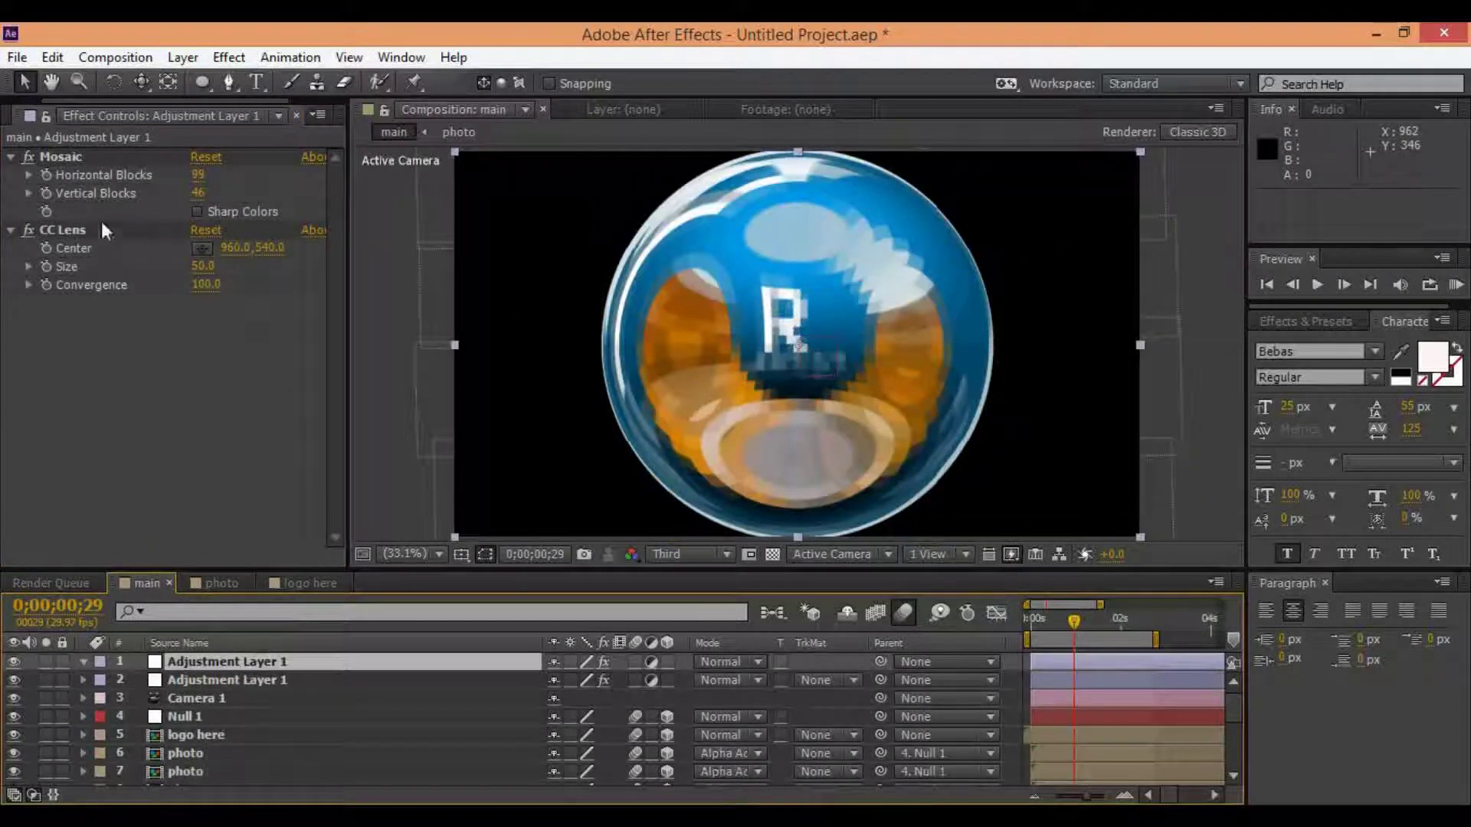
key(Delete)
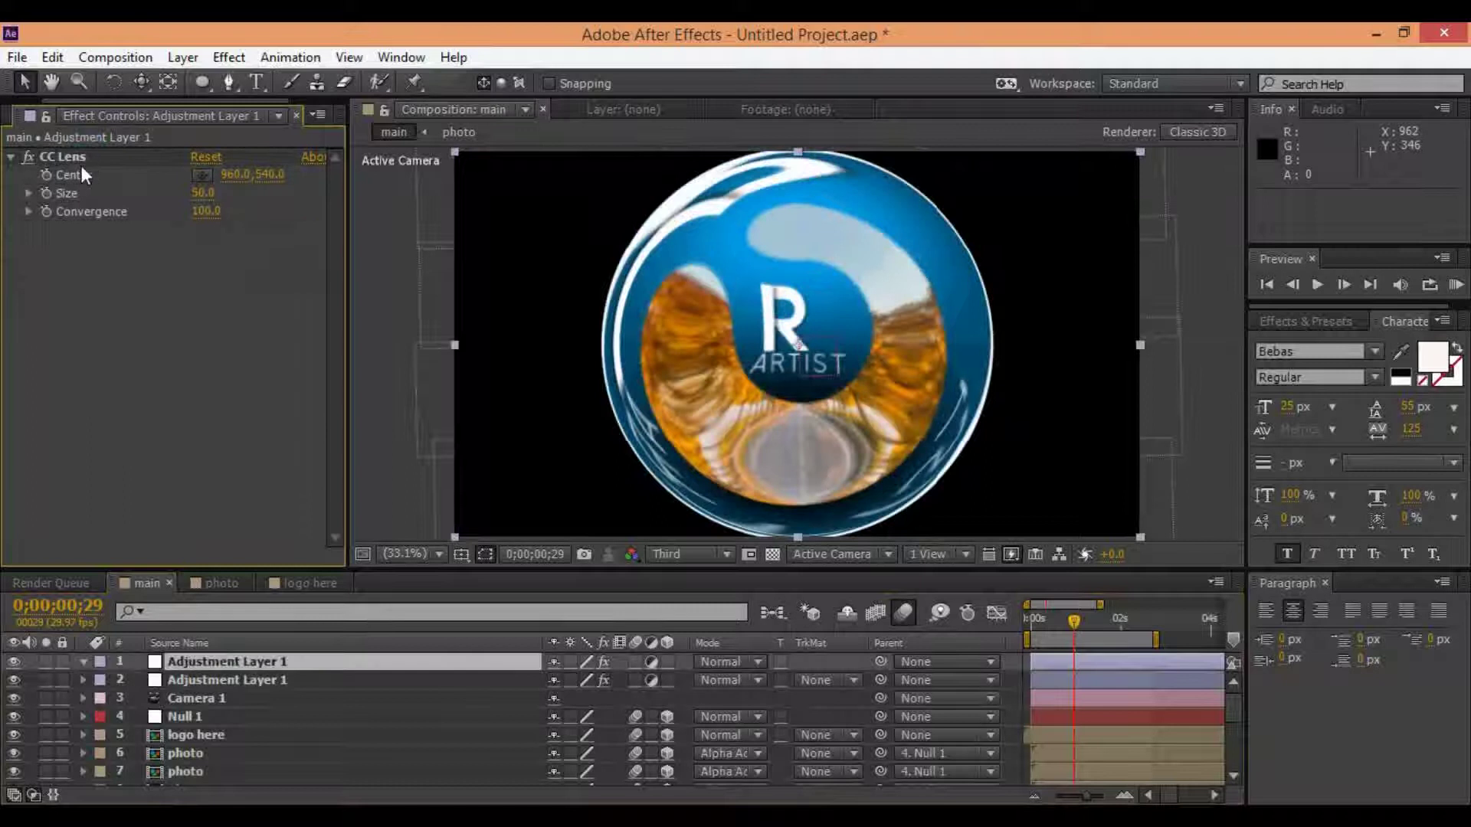
- Set CC Lens Size to 211 and Convergence to 100, then RAM-preview
drag(204, 193, 557, 229)
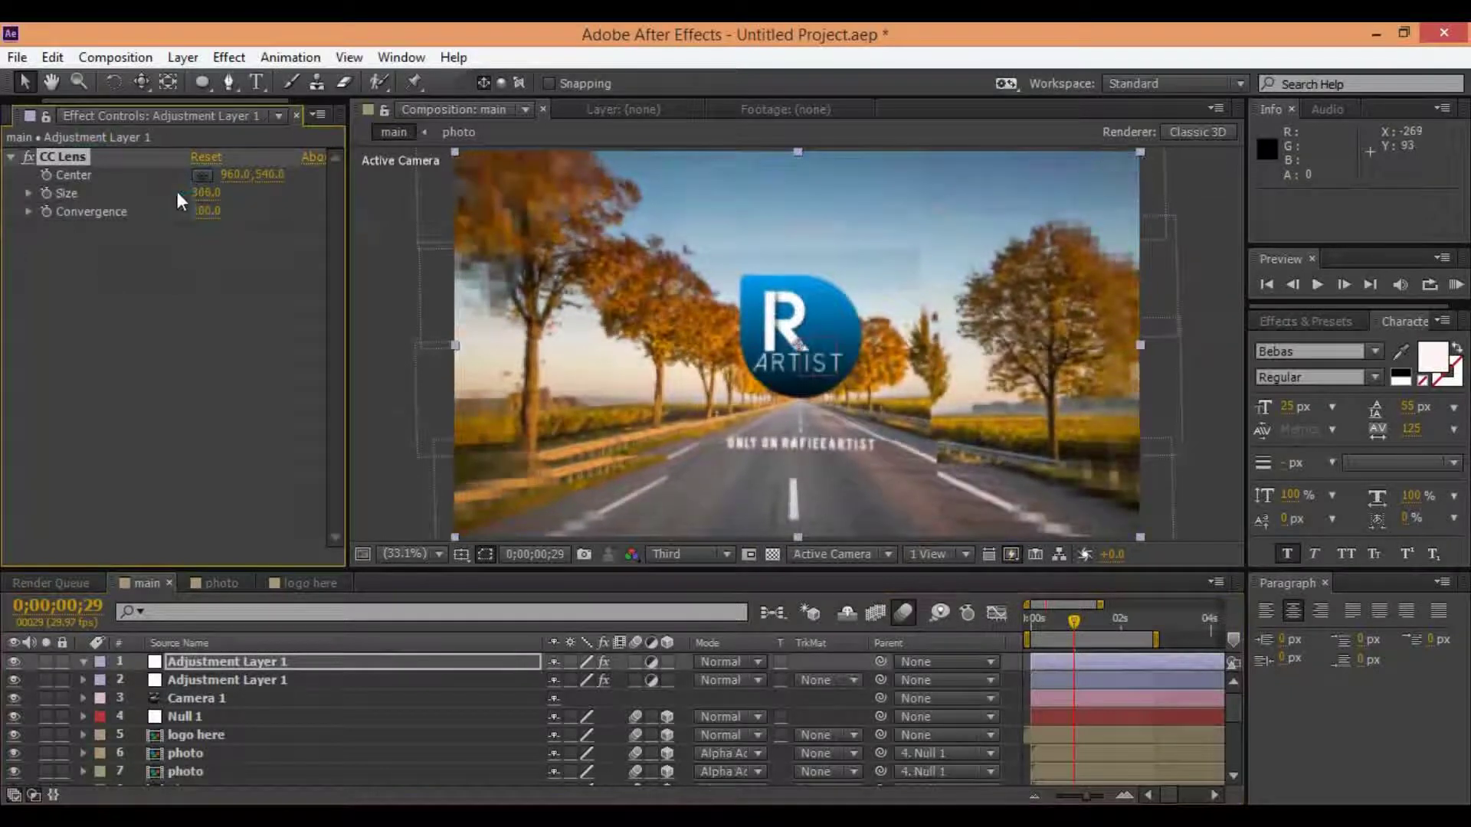
drag(176, 213, 318, 226)
click(217, 191)
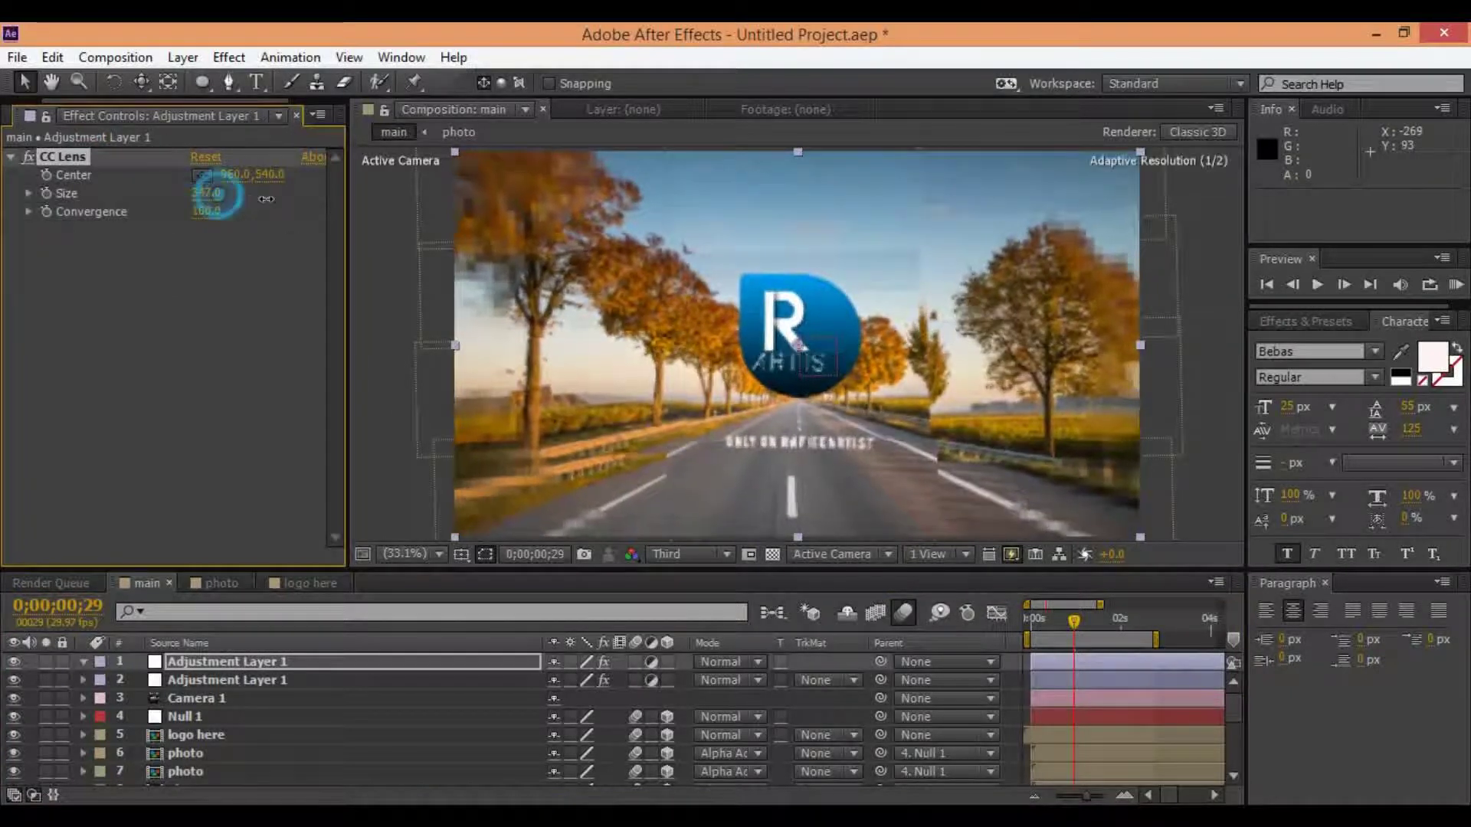
text(211)
key(Tab)
text(100)
key(Return)
click(1017, 671)
key(KP_0)
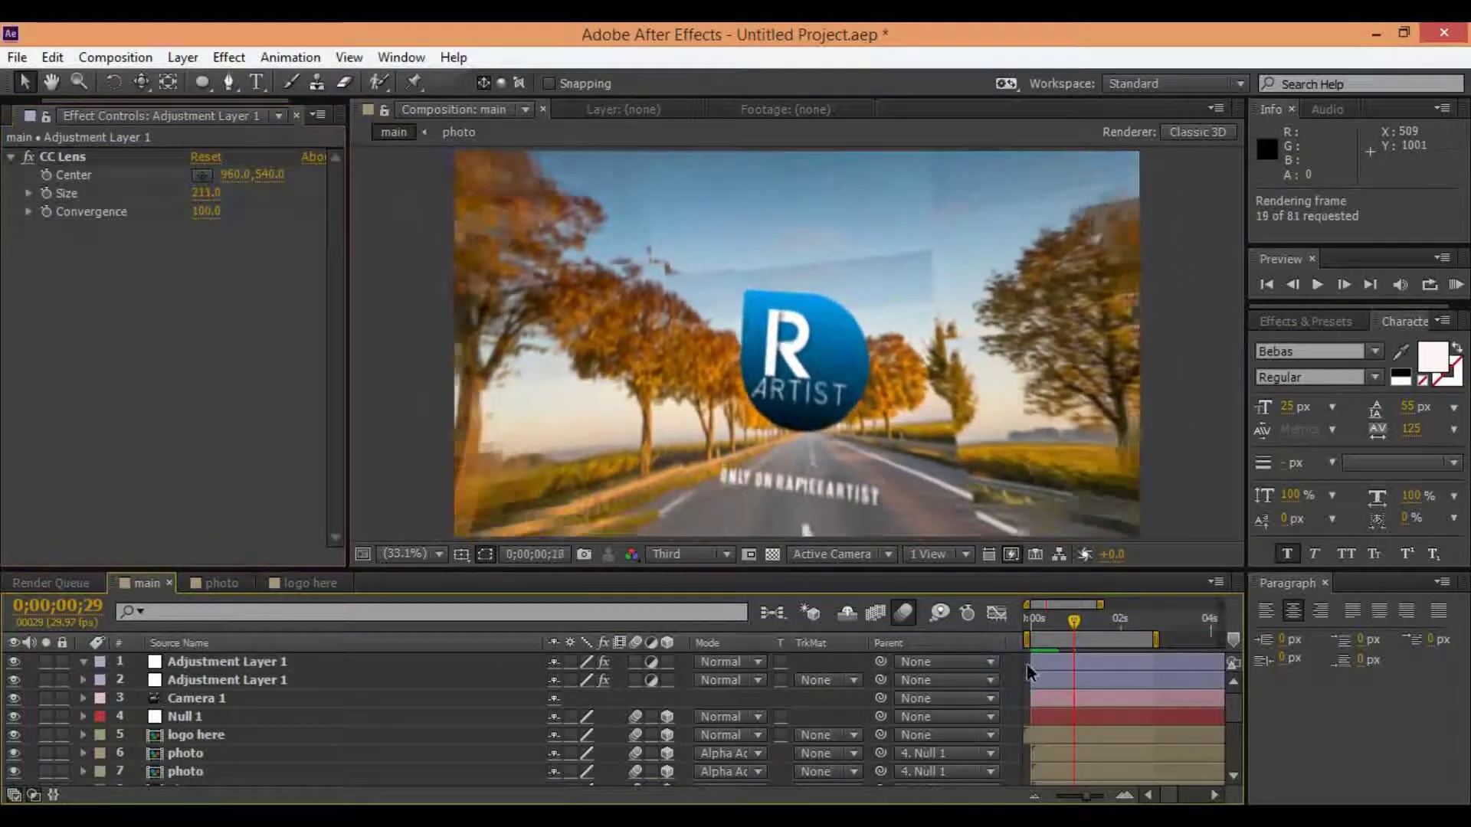
- Preview the lens-warped fly-through twice, rewinding in between, then show the Project panel's item list
key(XF86AudioLowerVolume)
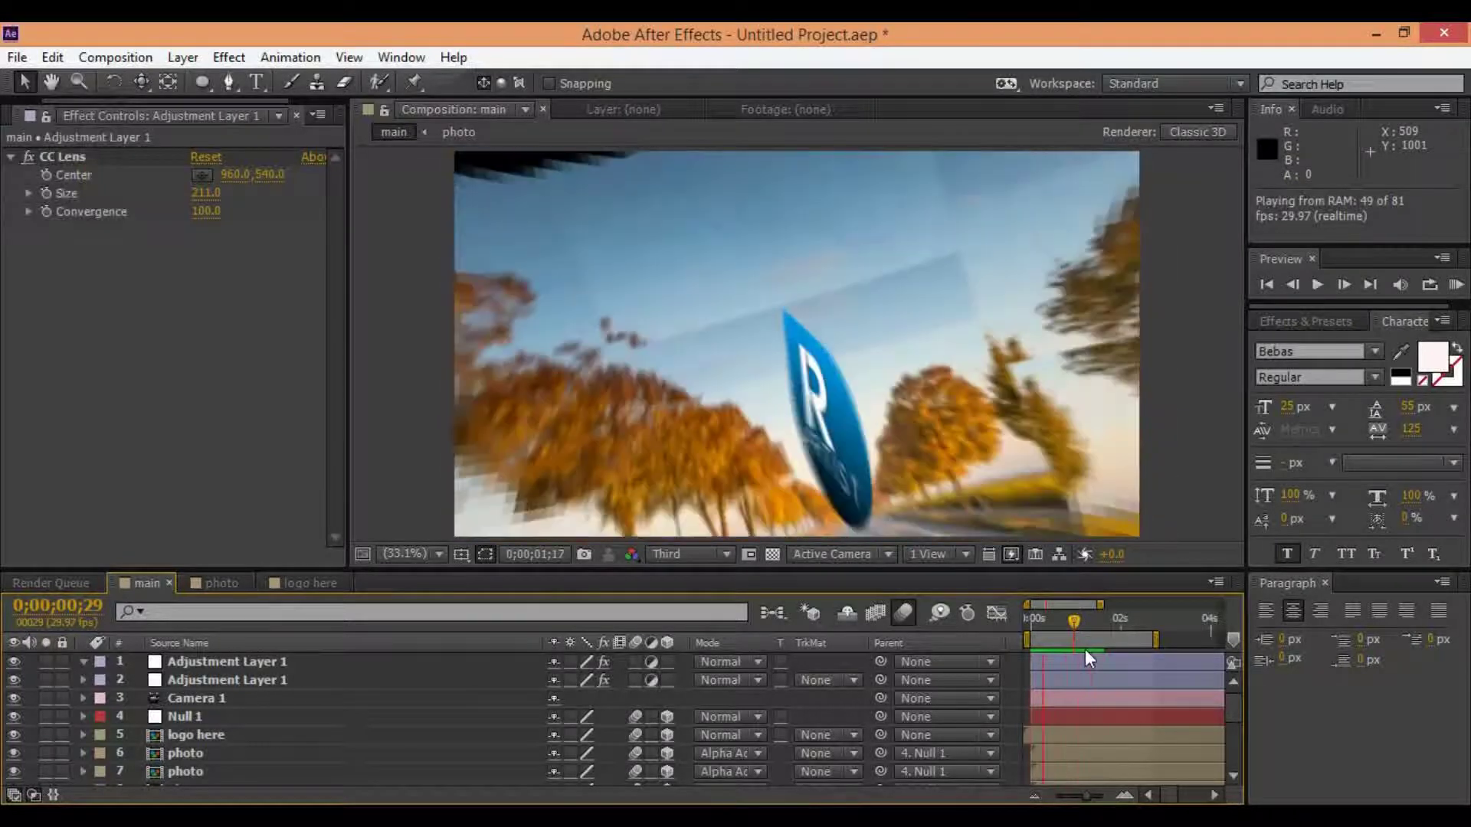
click(1087, 665)
click(1071, 622)
mouse_move(1071, 622)
mouse_down()
mouse_move(1032, 668)
mouse_move(1058, 701)
mouse_up()
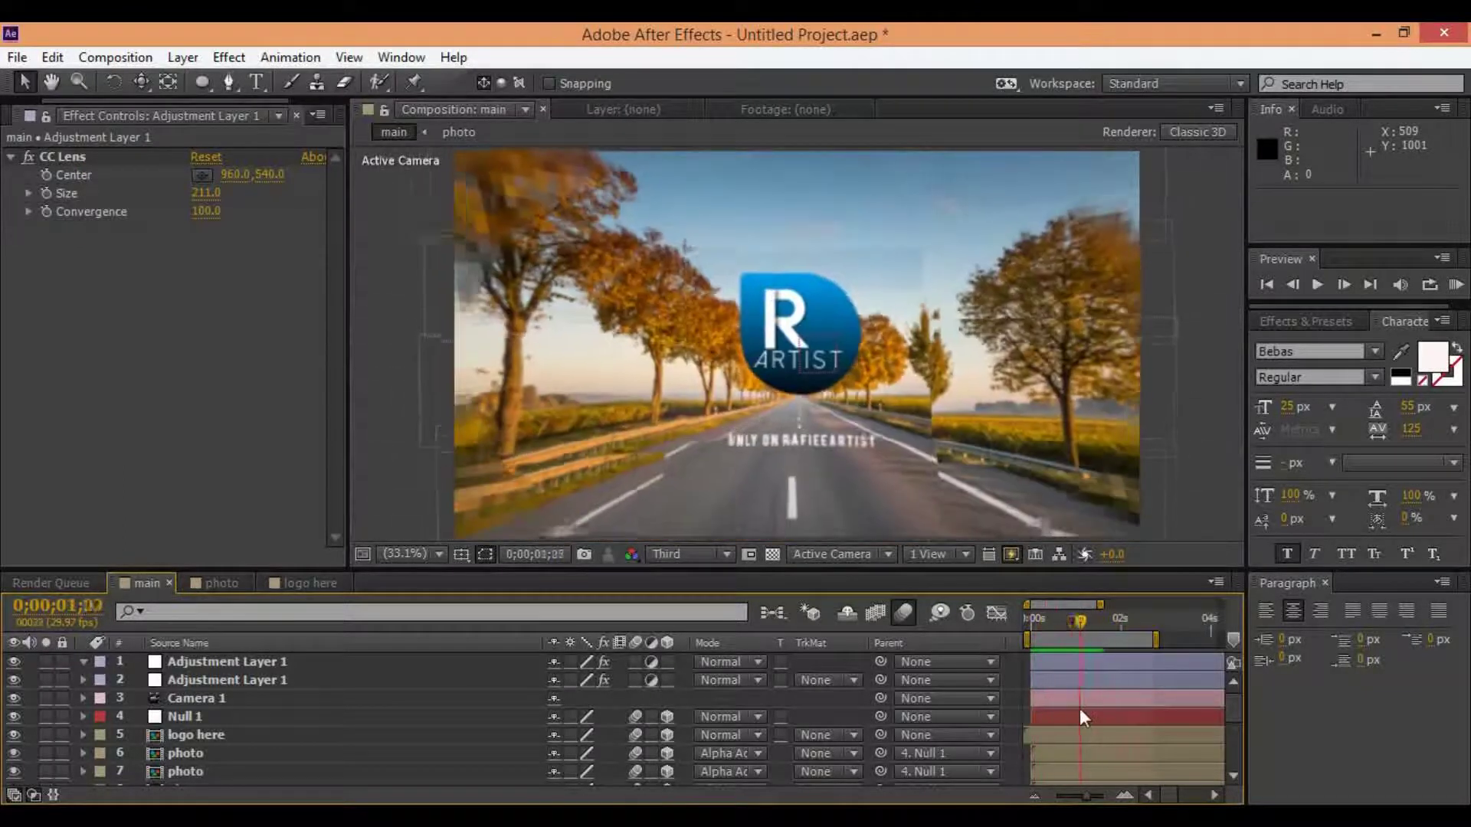
key(KP_0)
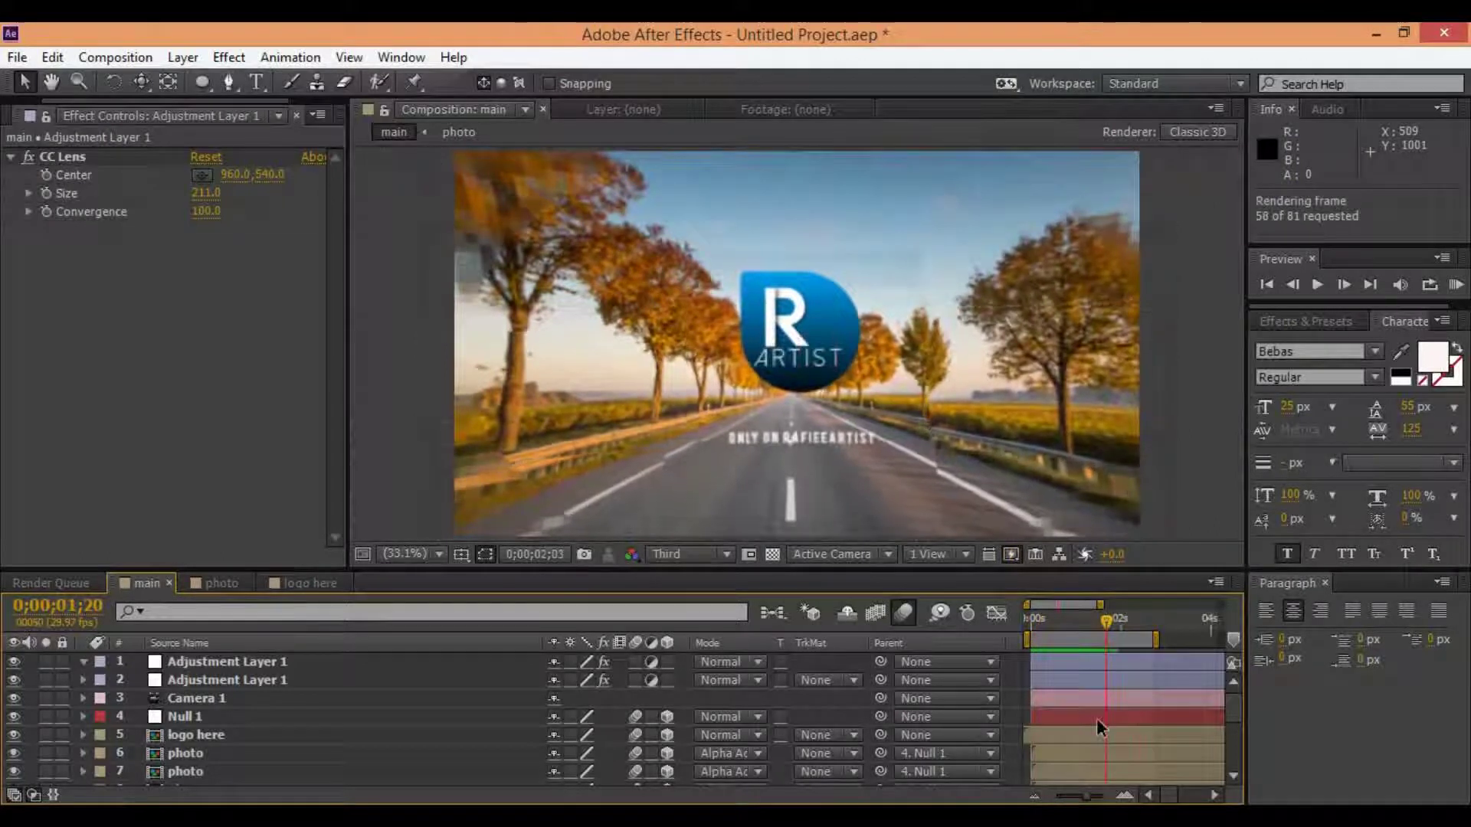
click(138, 335)
click(30, 115)
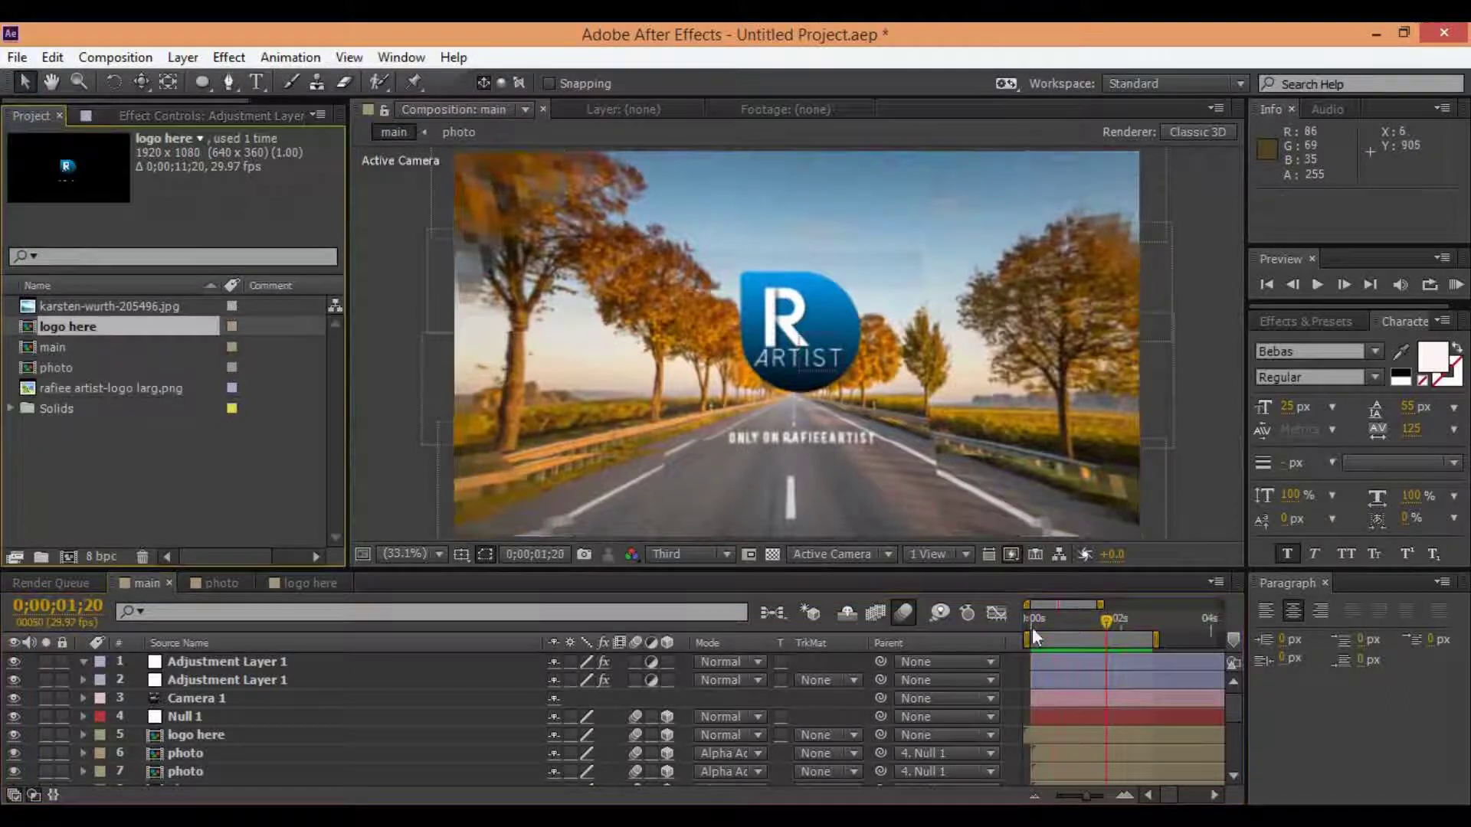
drag(1032, 622, 1075, 622)
- Add a new adjustment layer with Levels at gamma 0.80 and input black 8
click(238, 58)
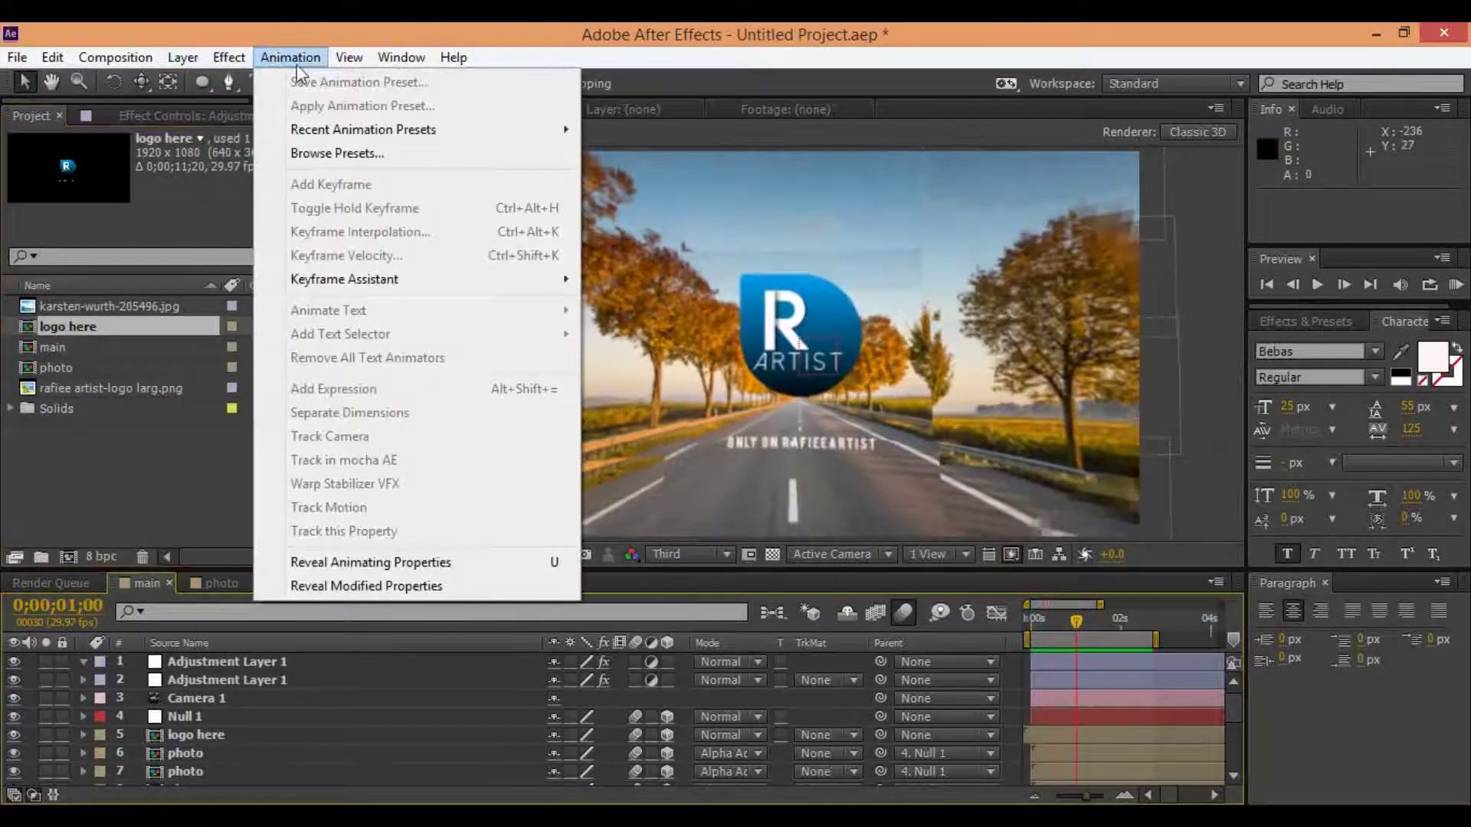
click(186, 47)
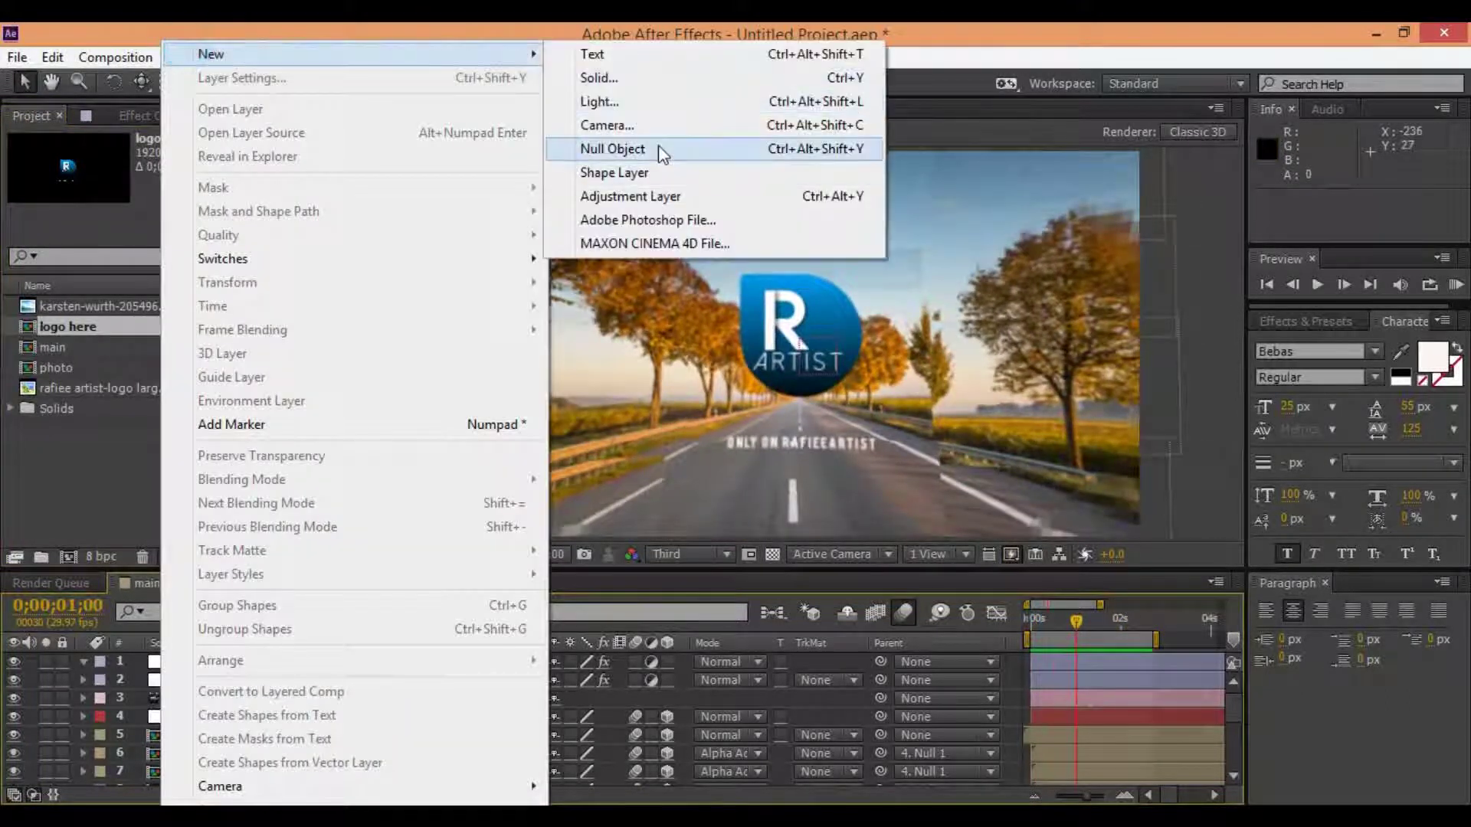
click(630, 196)
click(226, 58)
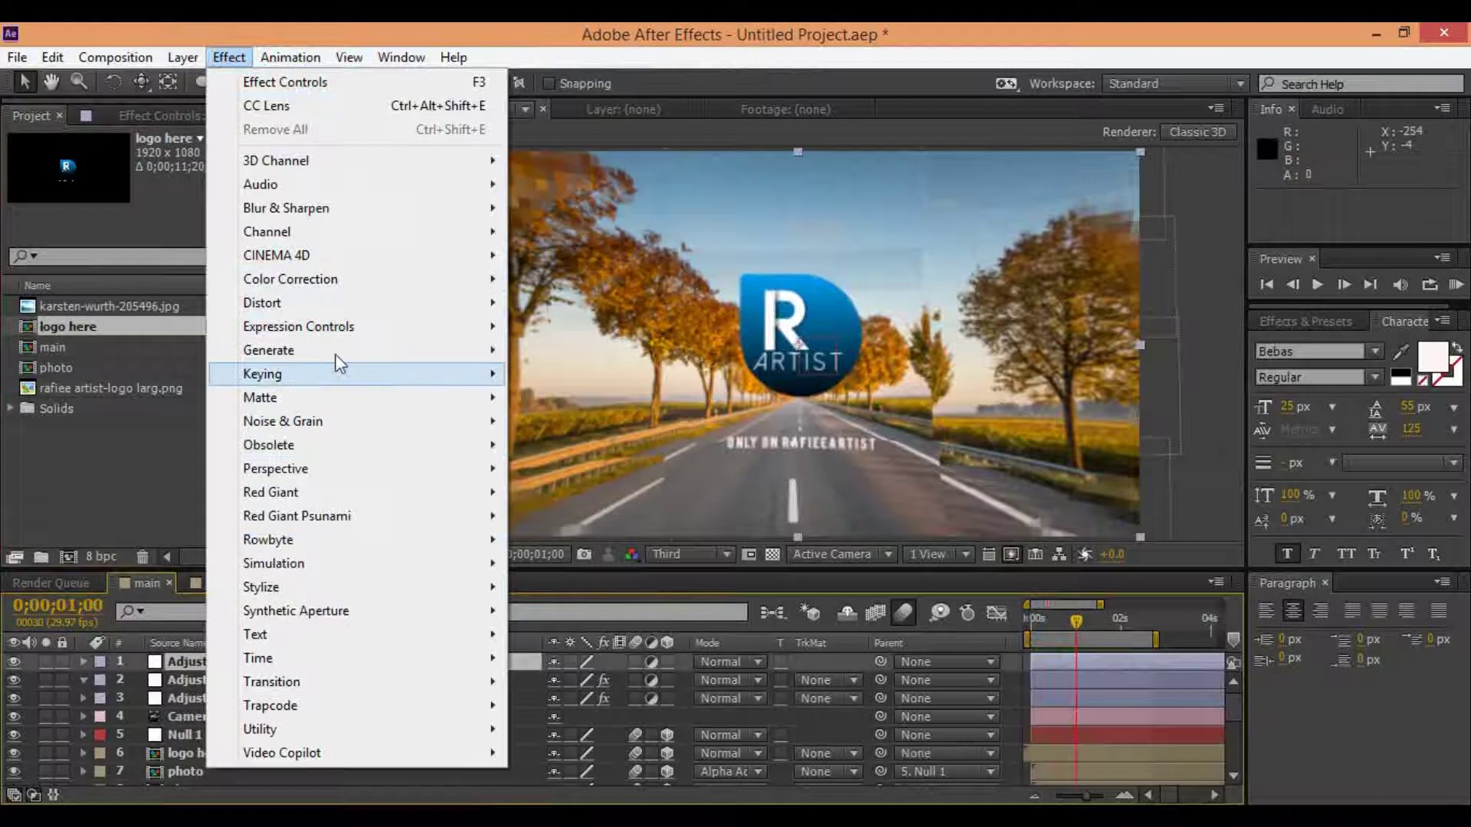
mouse_move(365, 284)
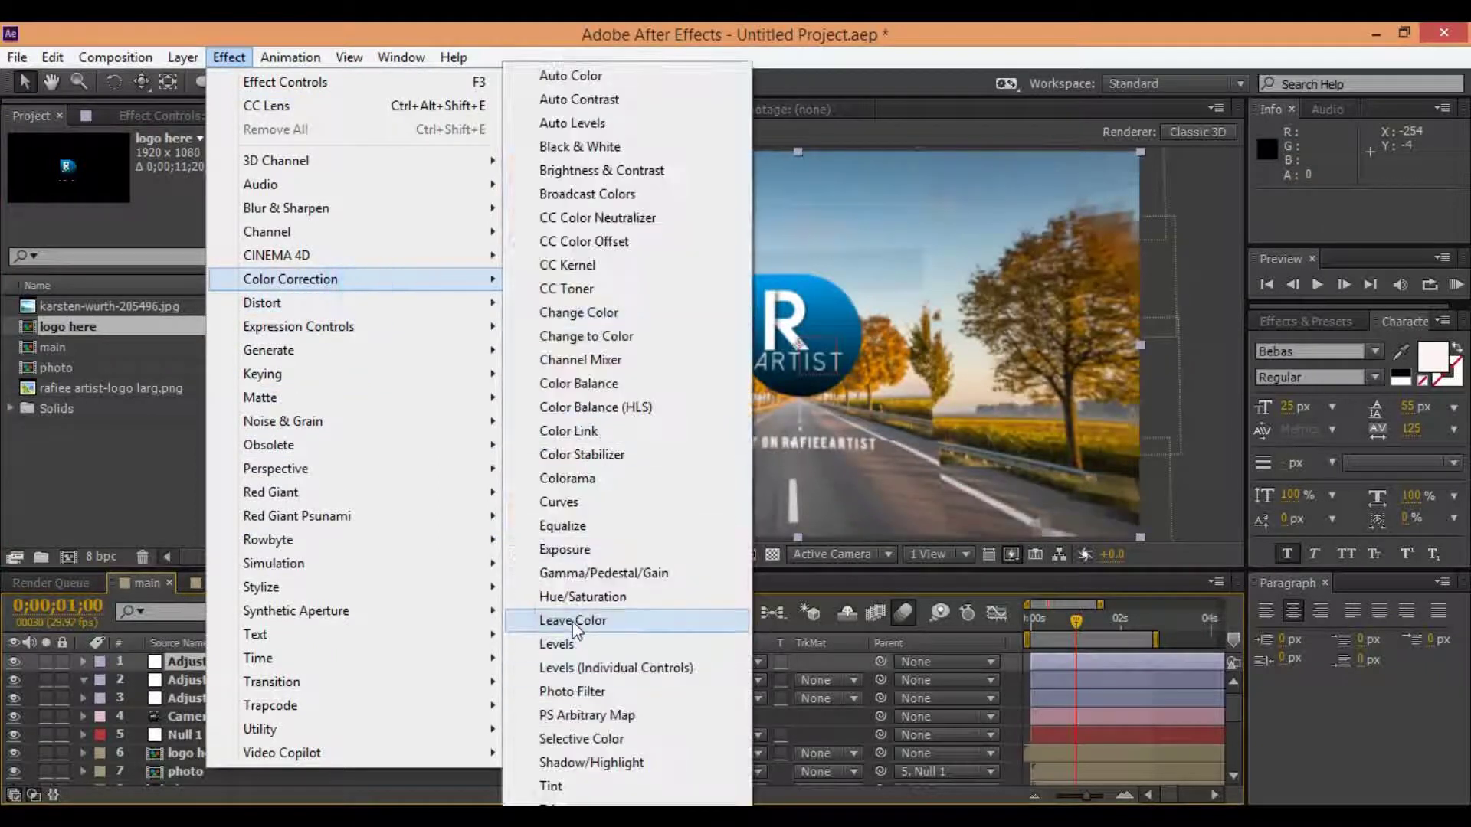
click(555, 644)
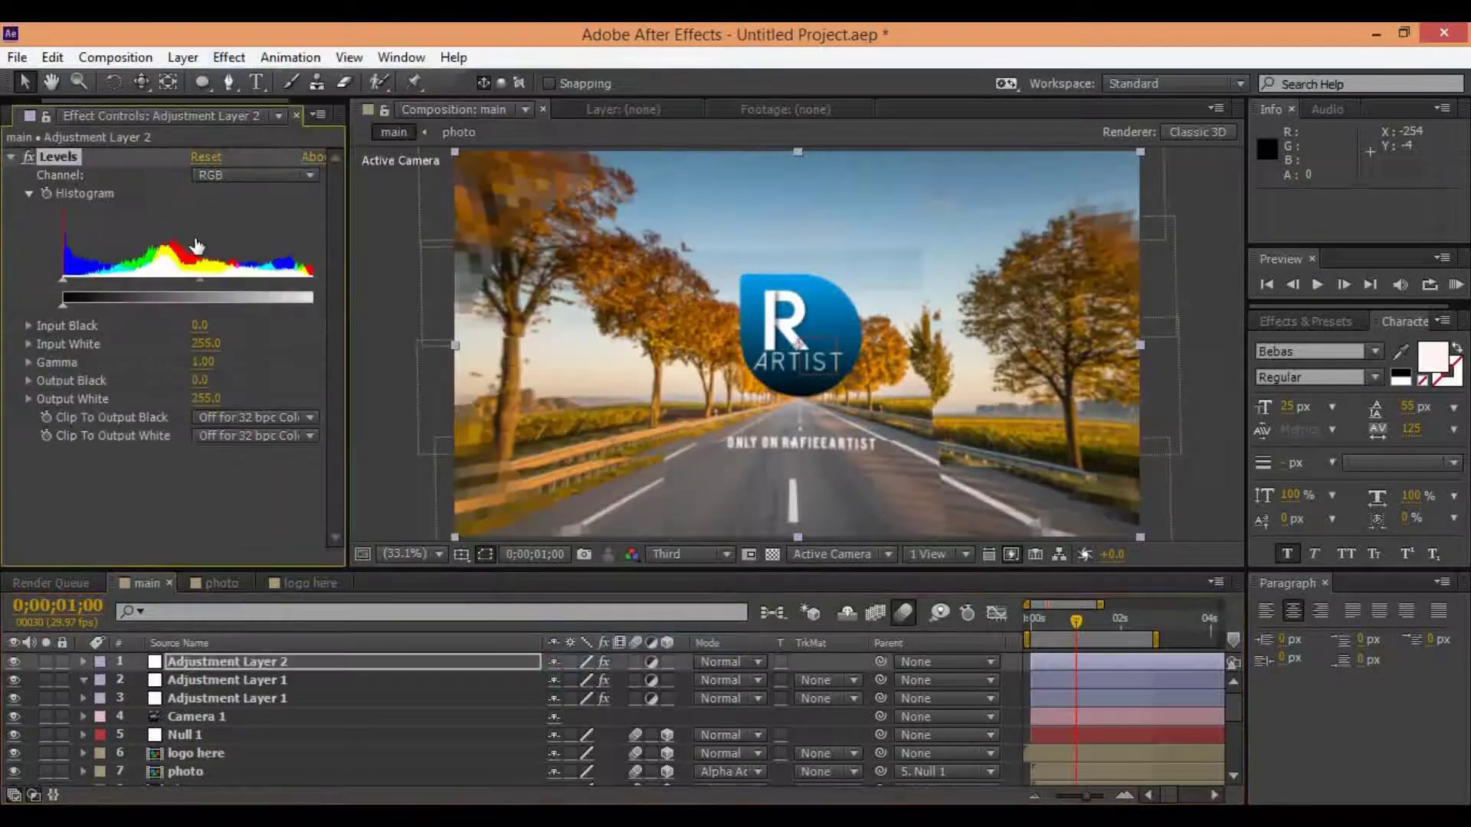
drag(204, 282, 219, 284)
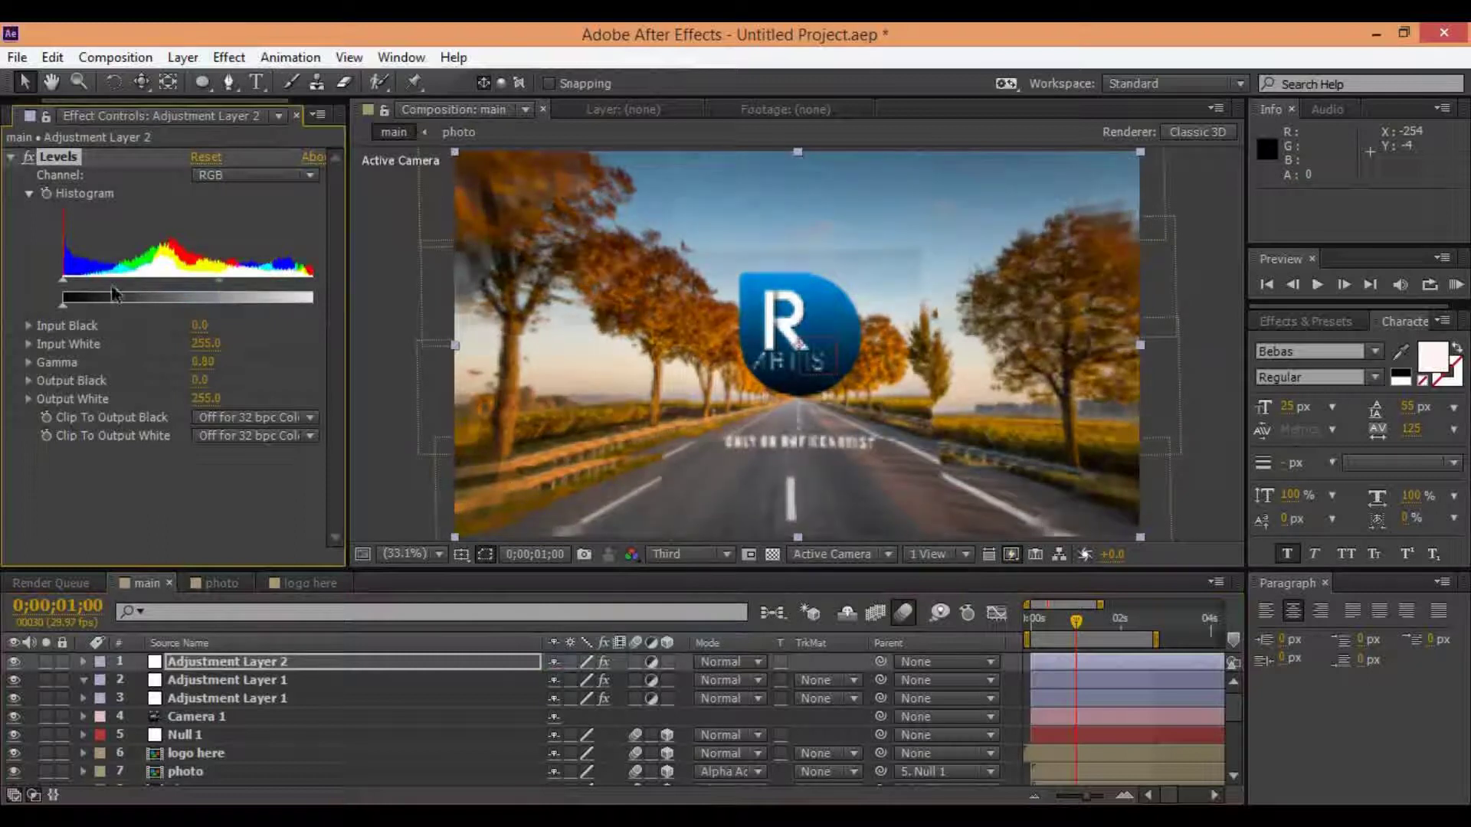
drag(63, 283, 69, 281)
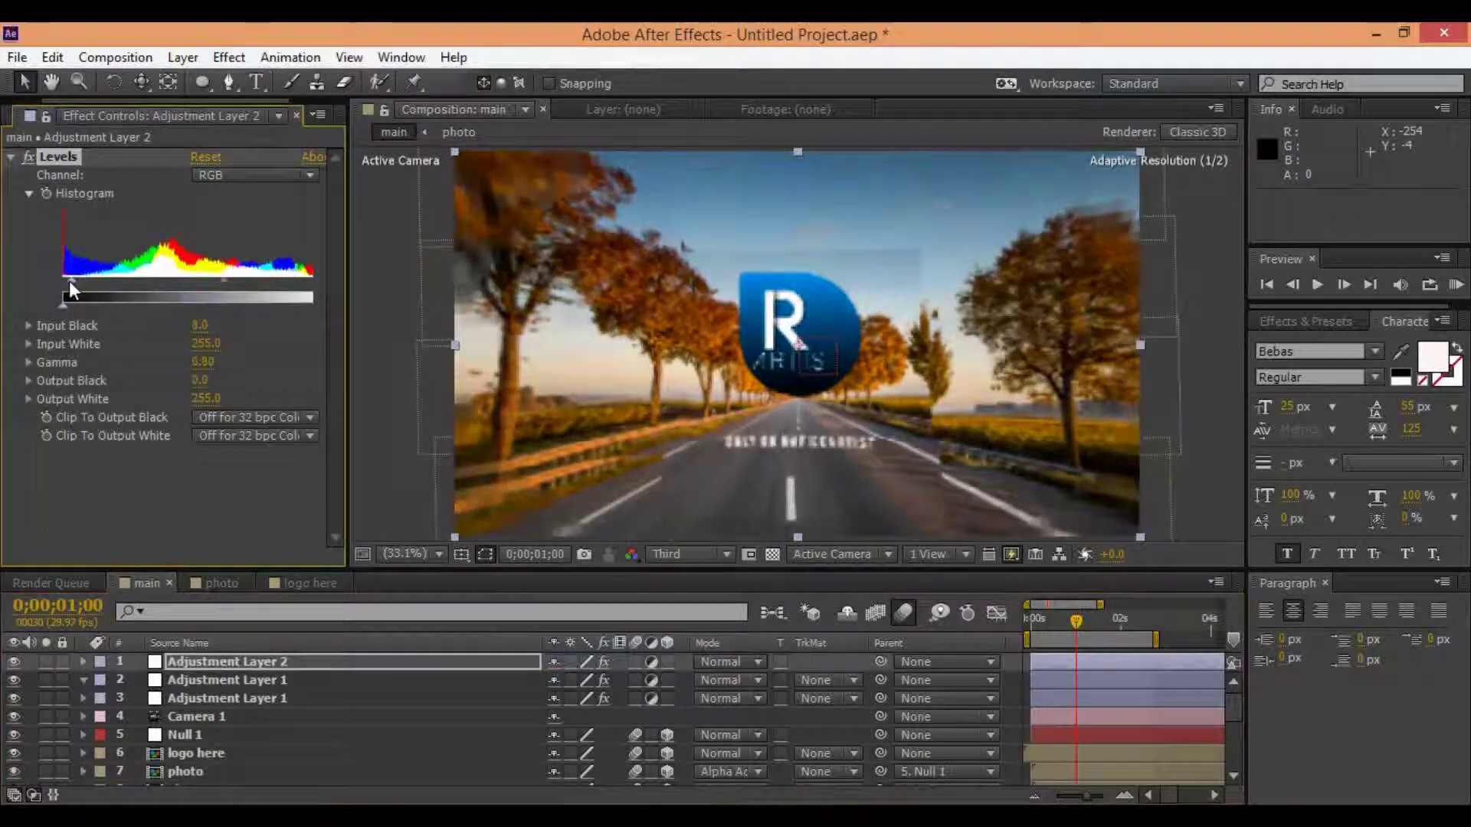
- Tweak the Levels Red, Green and Blue channel gammas, raising Blue to about 1.29
click(241, 175)
click(247, 221)
drag(196, 280, 199, 280)
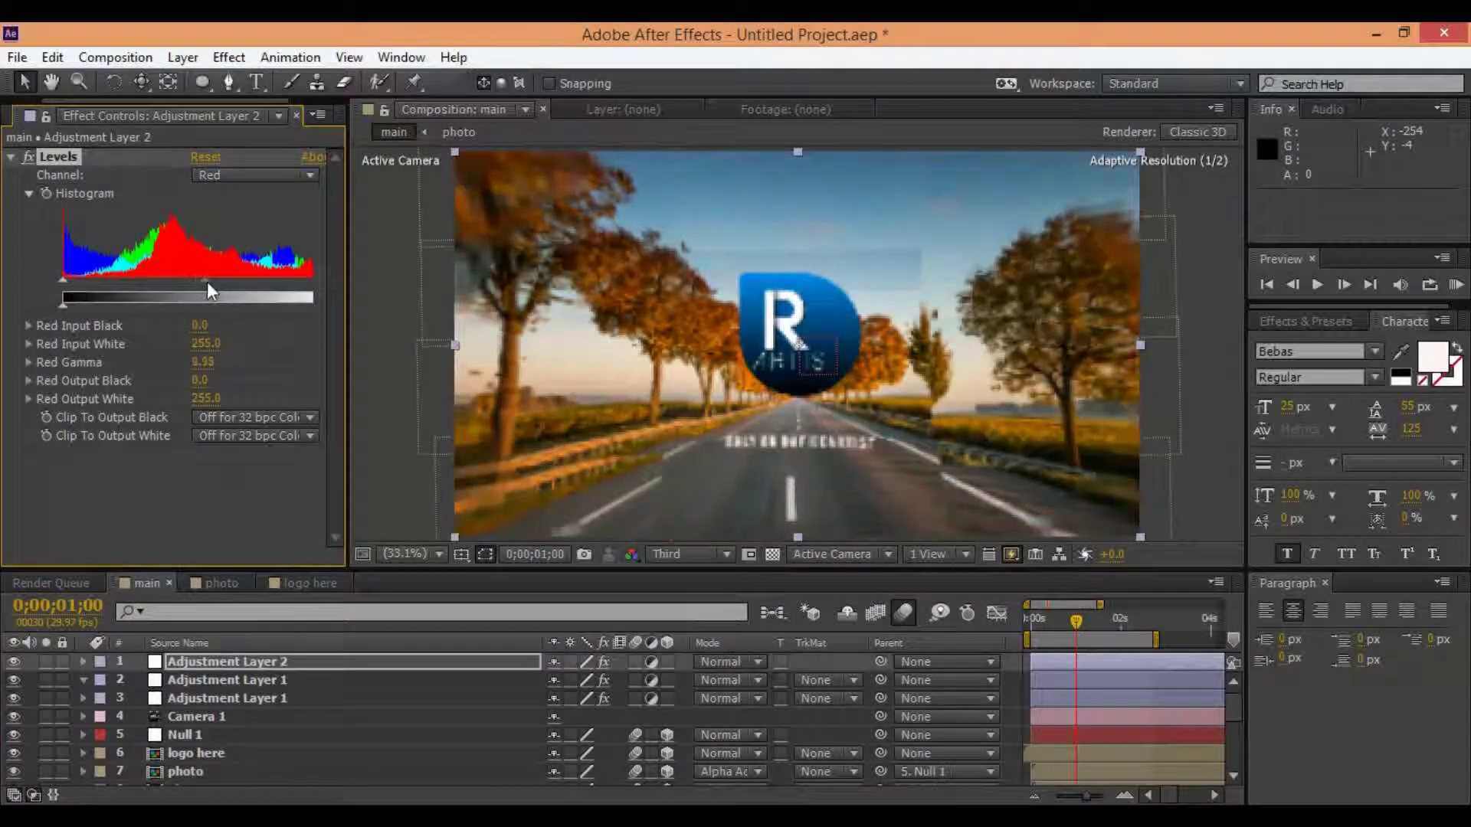
click(244, 173)
click(245, 246)
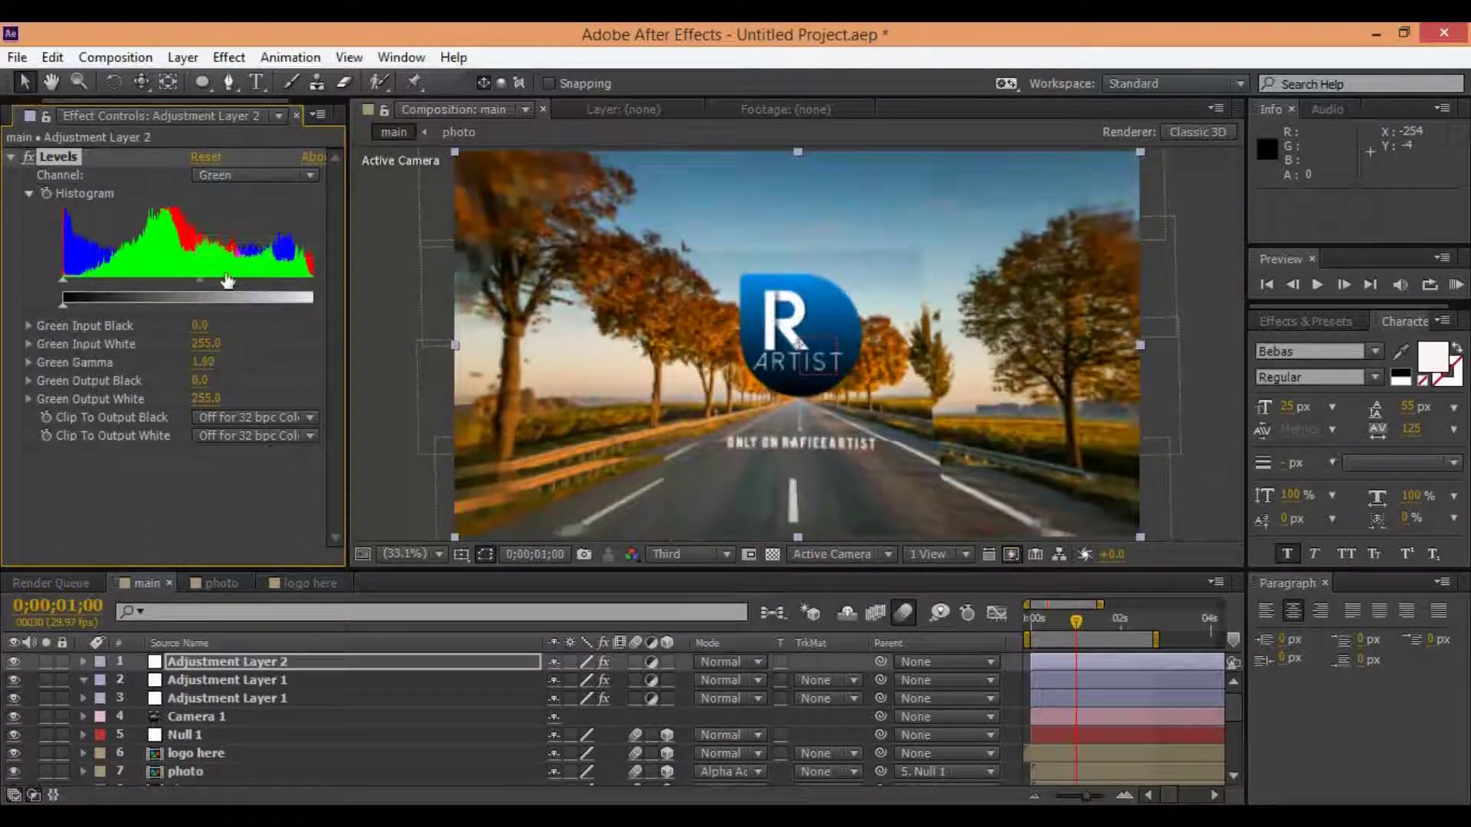
drag(196, 279, 190, 280)
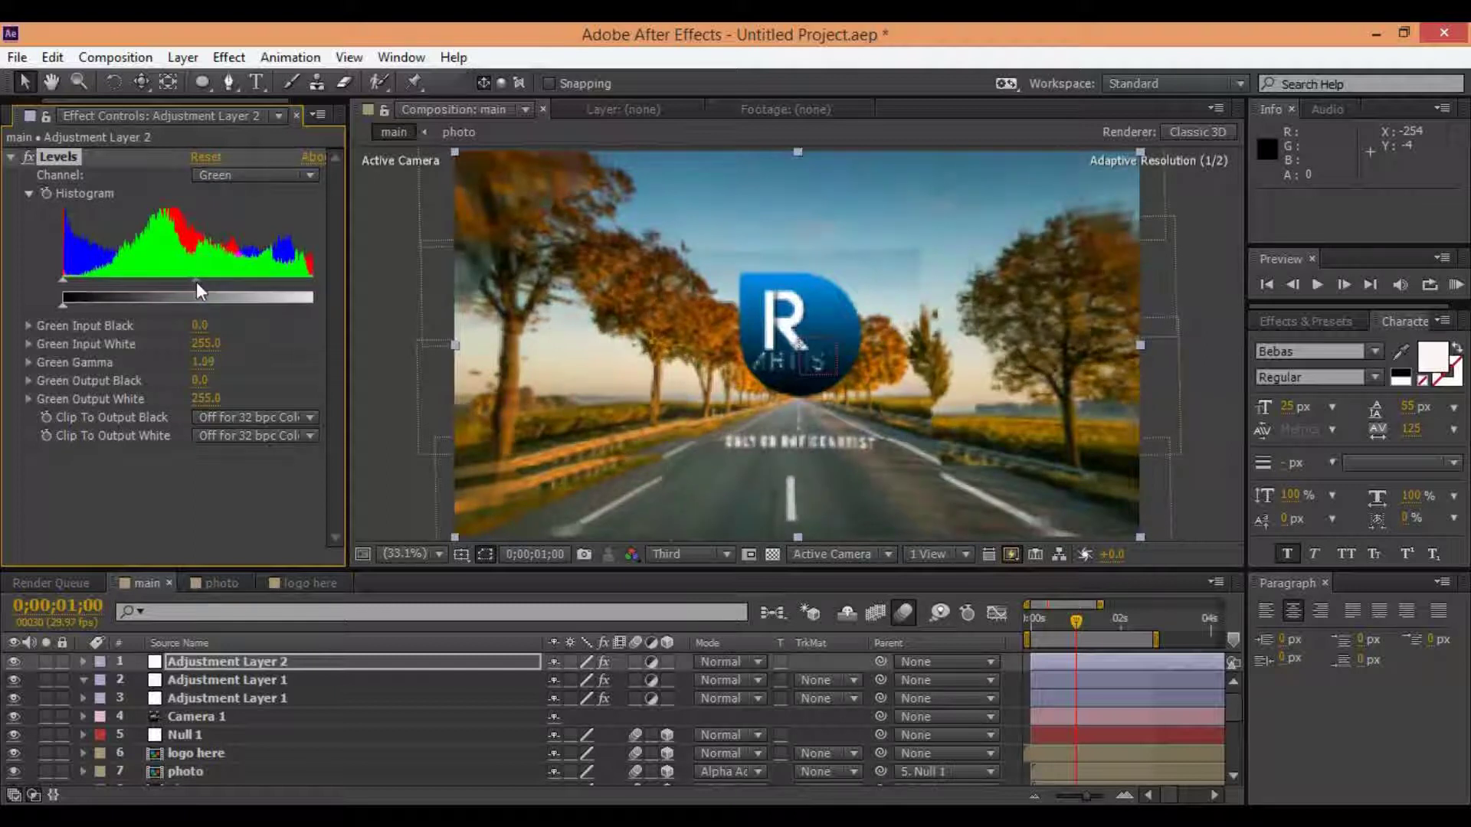
click(244, 173)
click(244, 268)
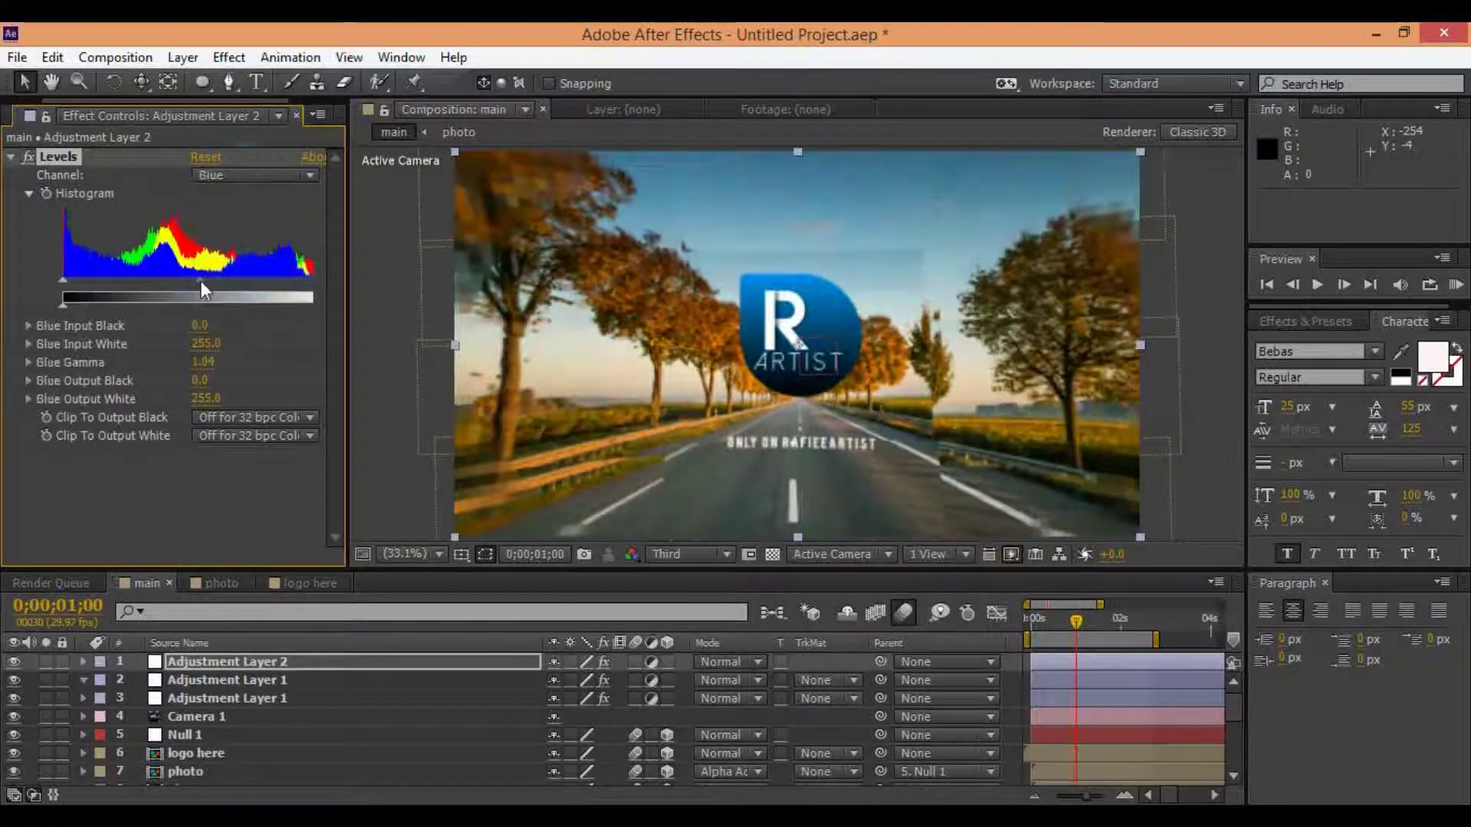
drag(192, 281, 185, 282)
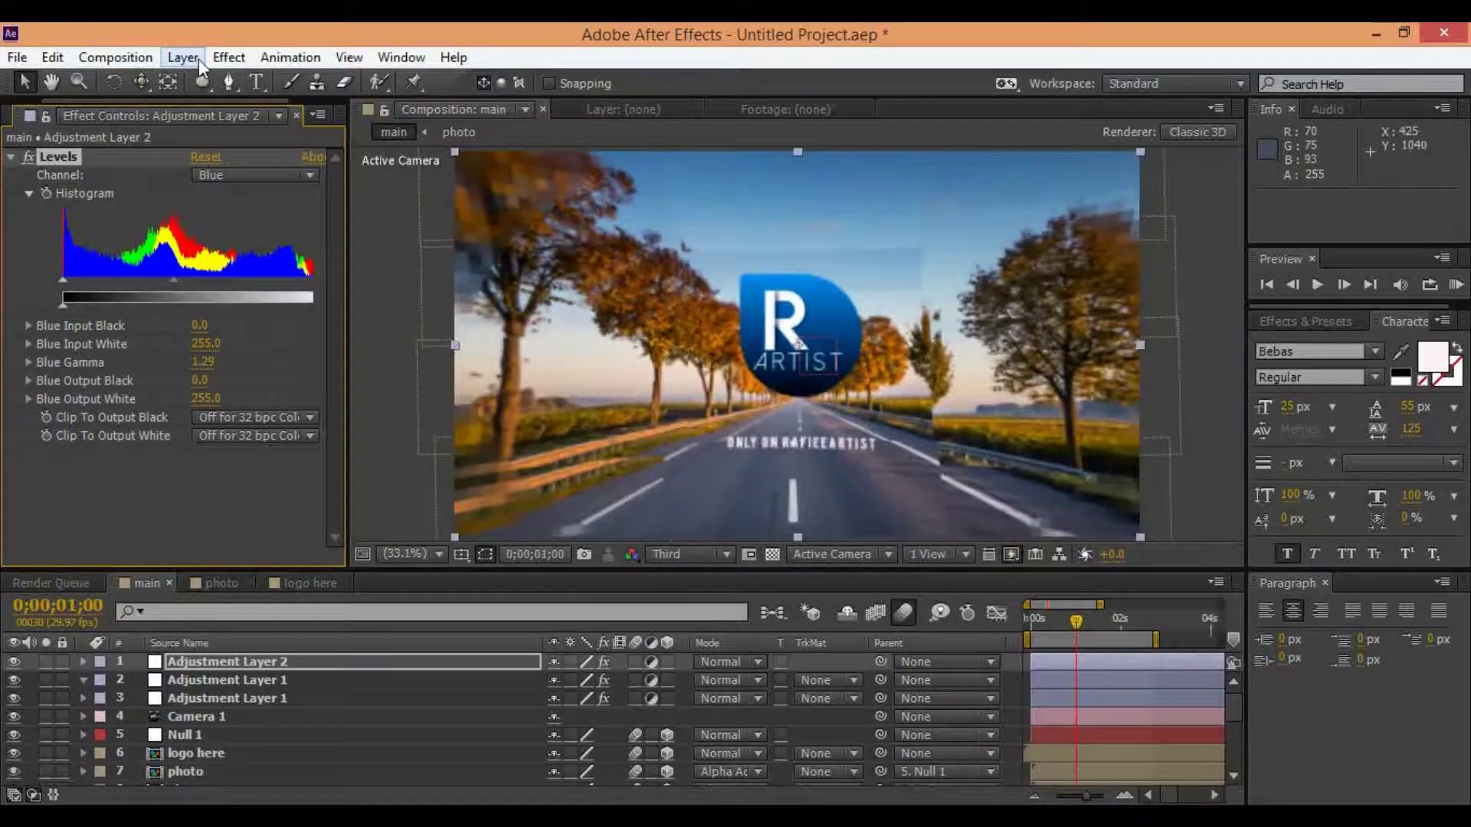
click(229, 58)
- Apply Curves to the adjustment layer and bend the RGB curve slightly
click(322, 280)
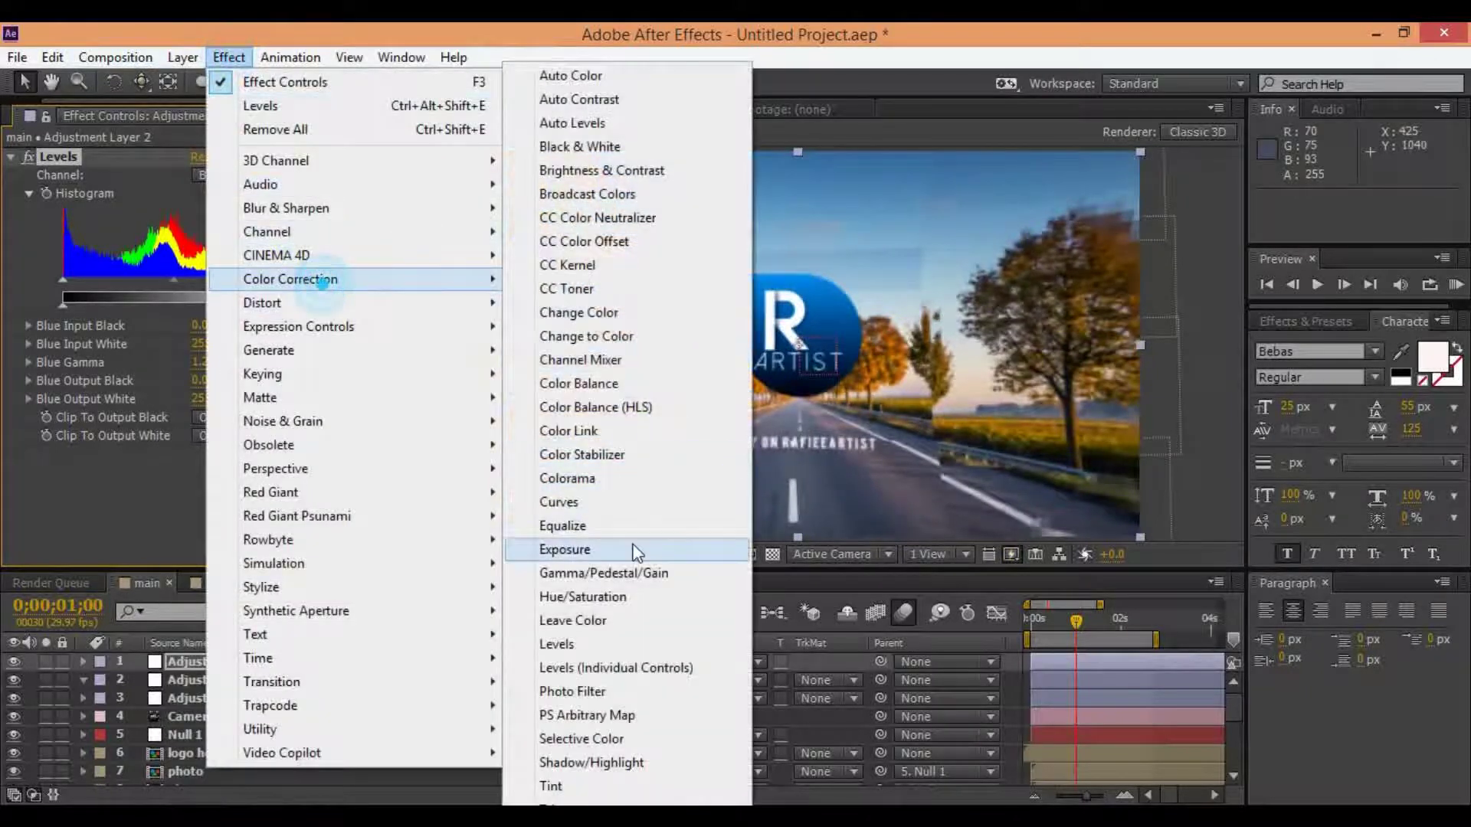
click(634, 502)
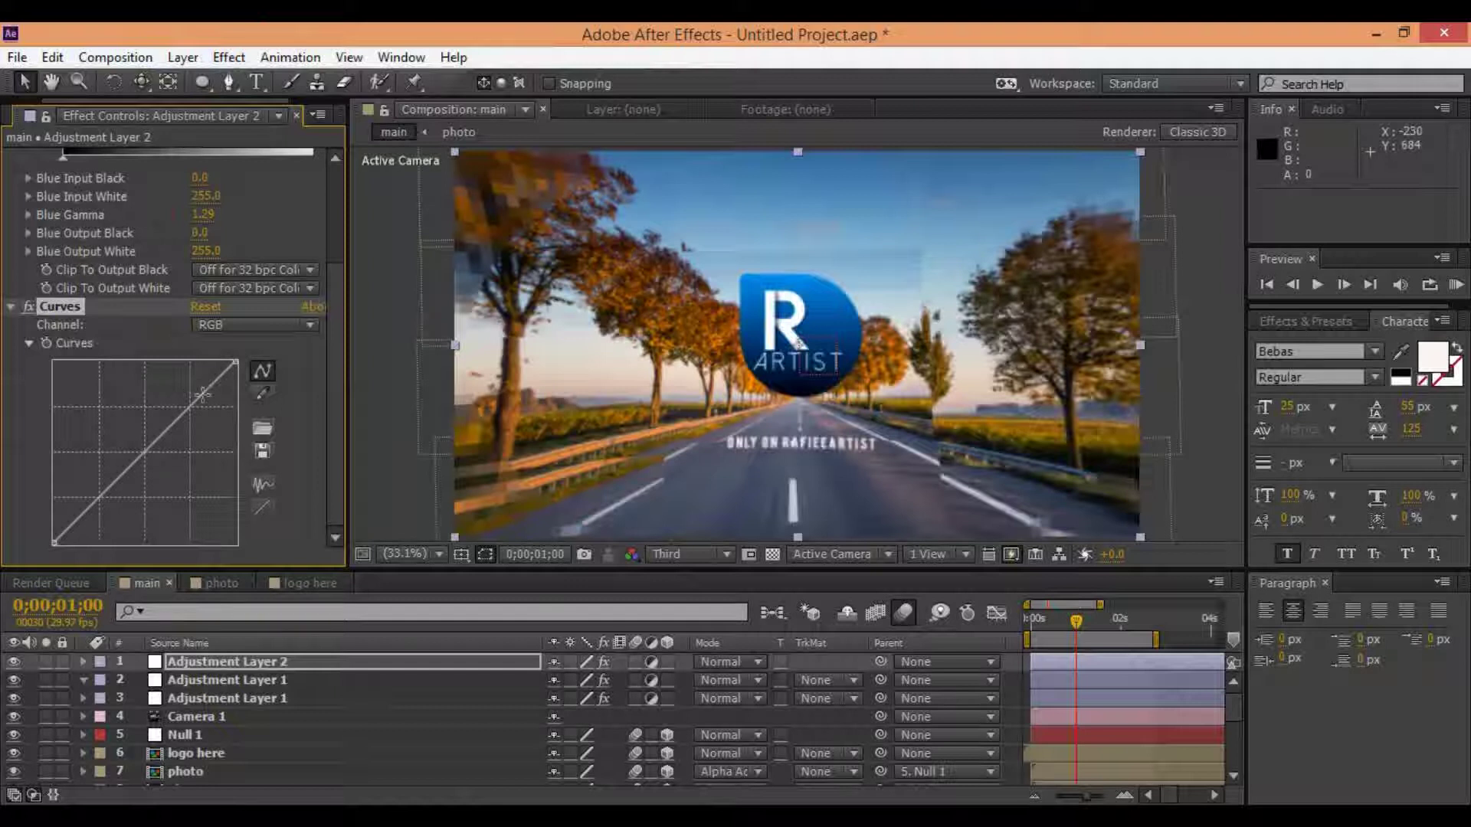
drag(202, 394, 203, 393)
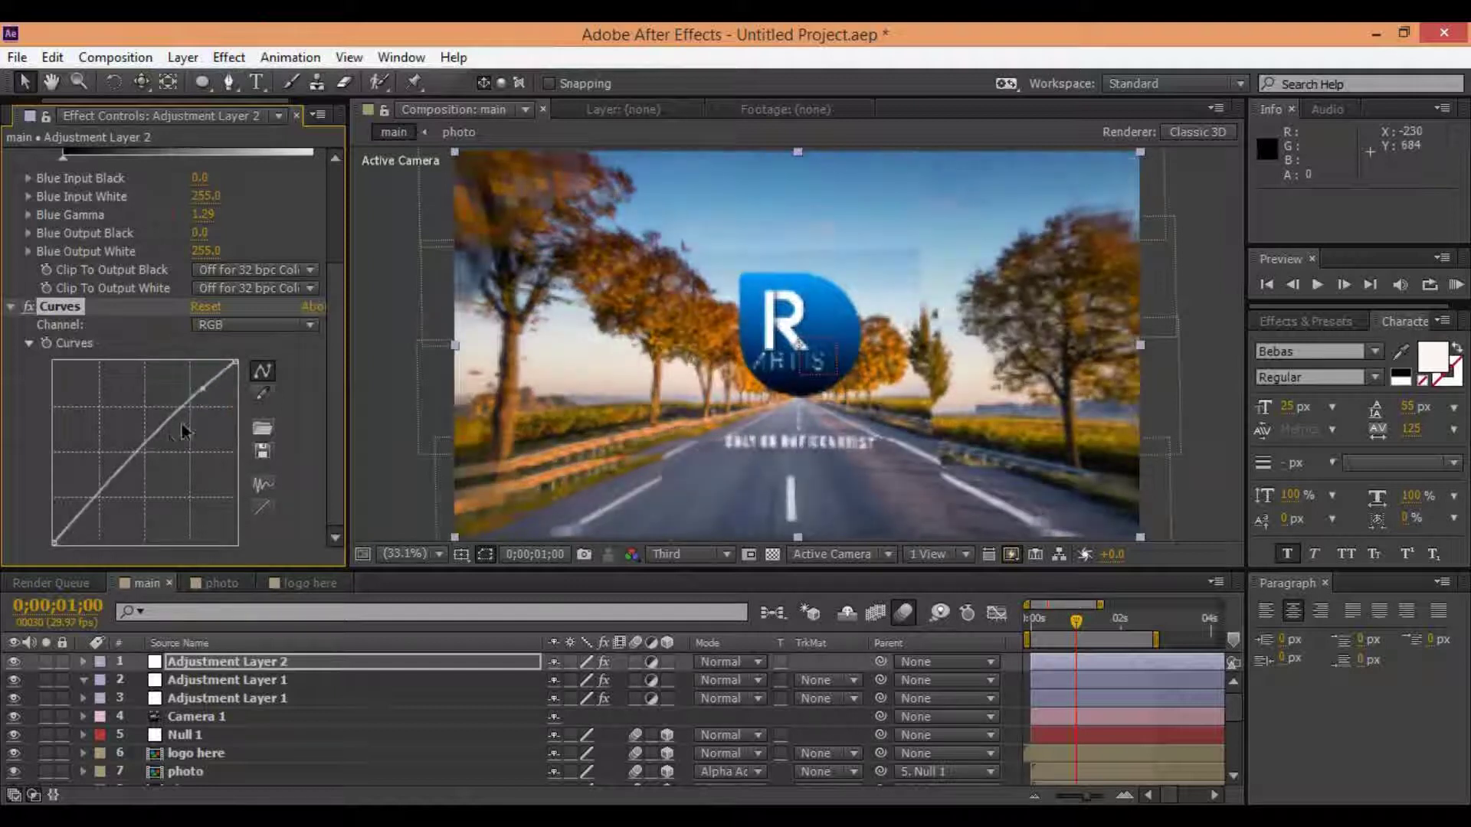
drag(112, 481, 105, 487)
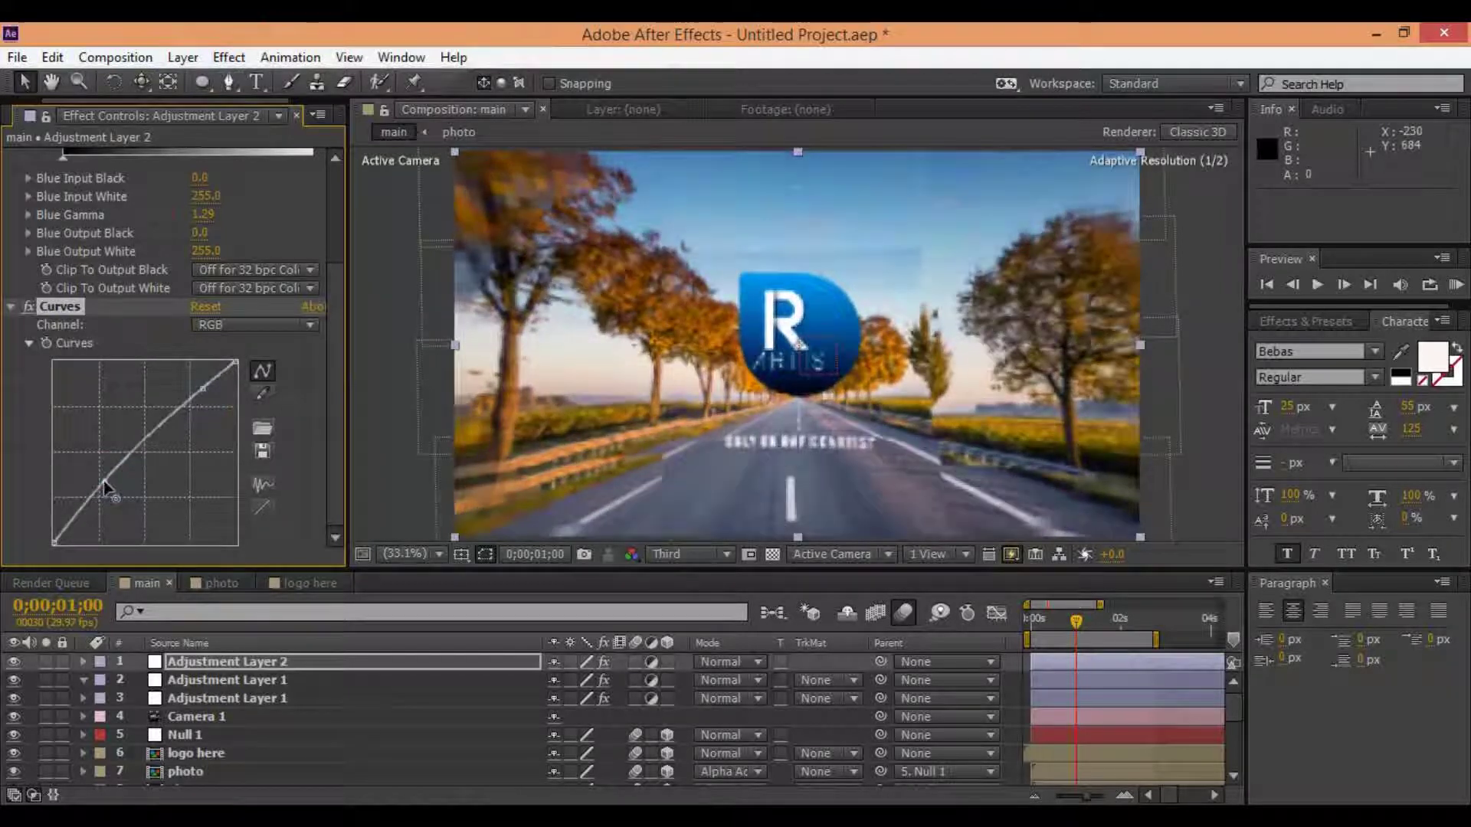
click(230, 325)
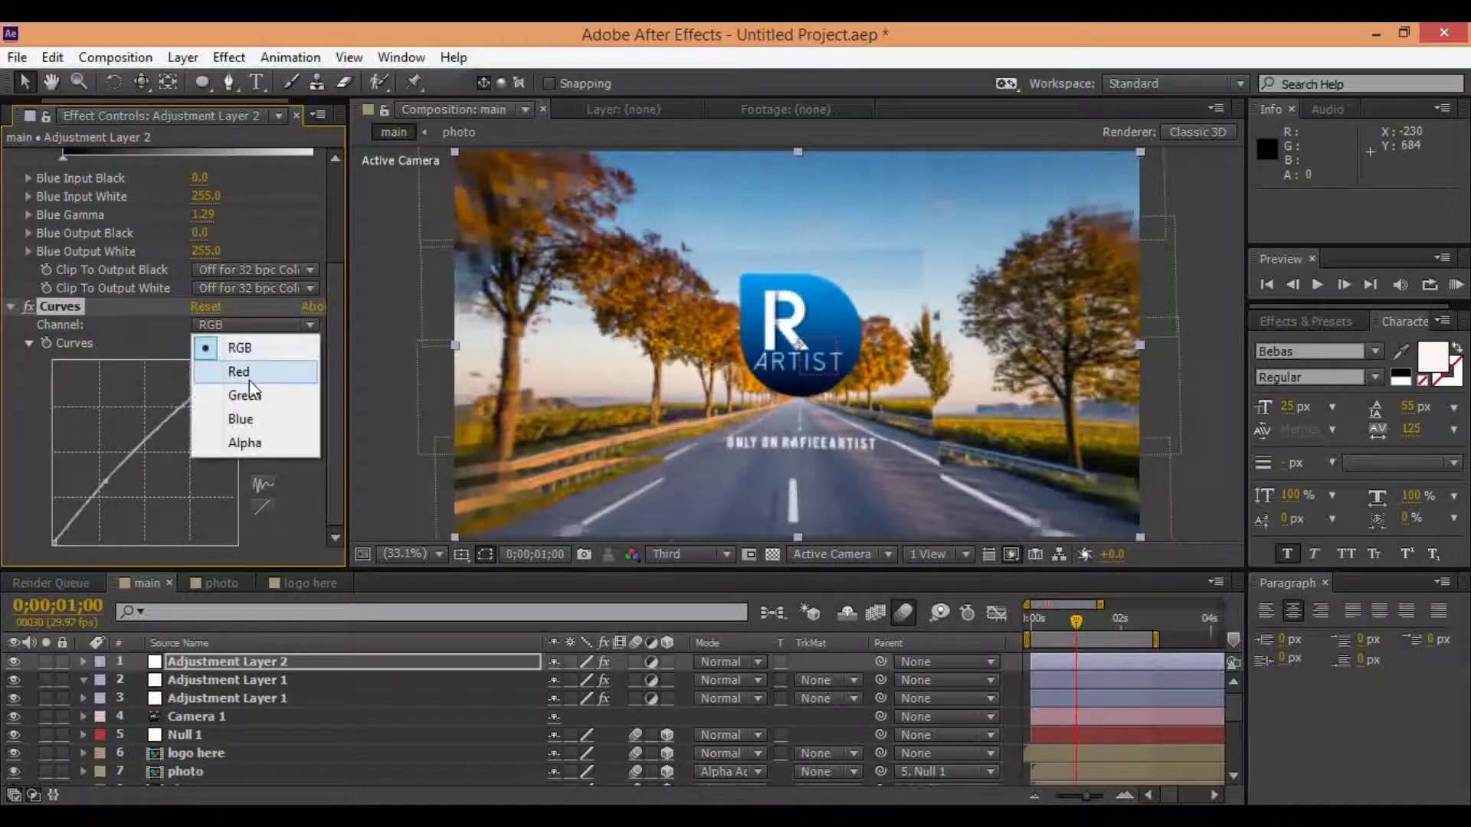
click(219, 57)
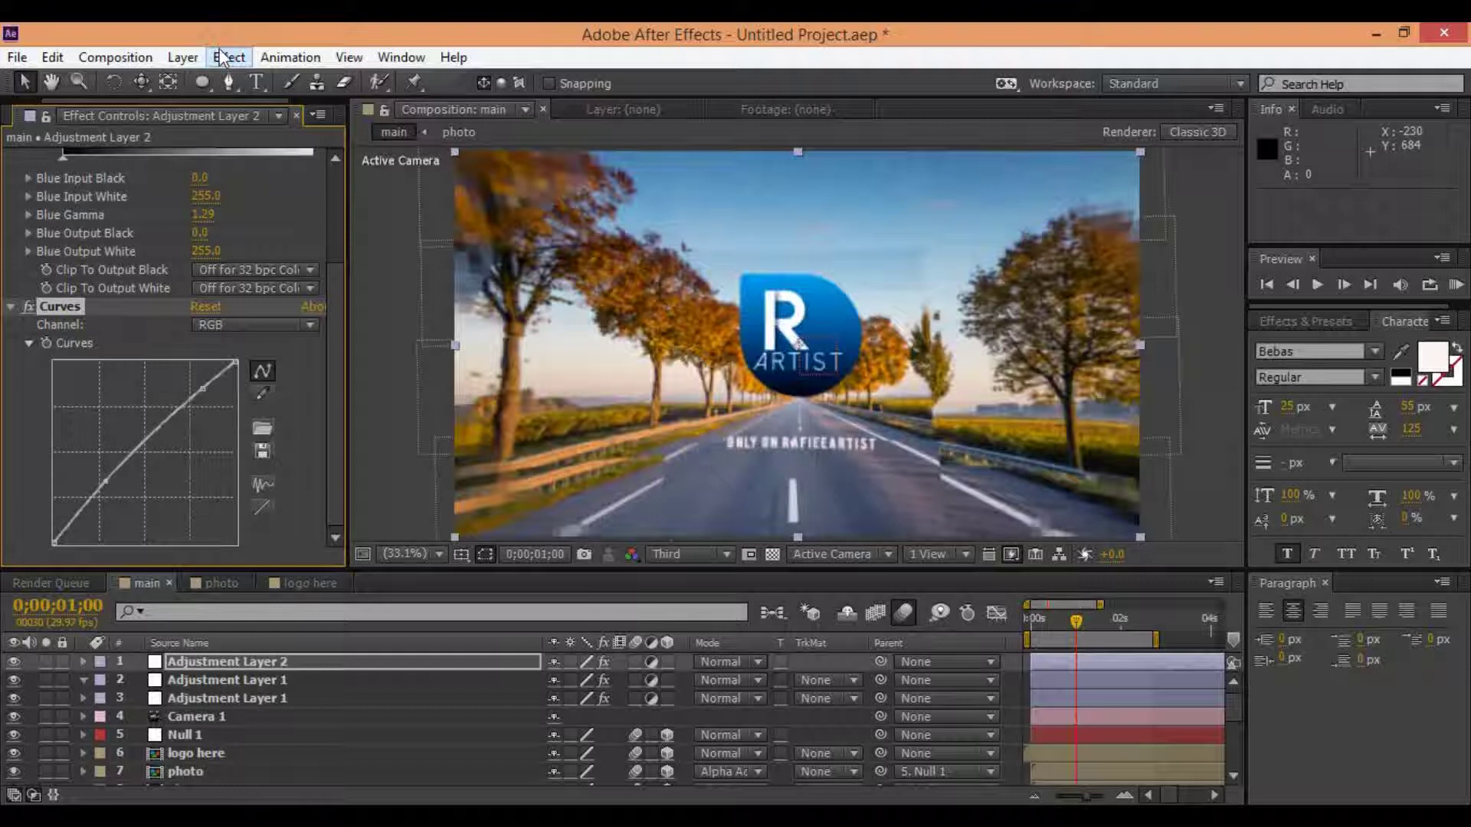
- Add Leave Color with Amount to Decolor at 10%, then return near the animation start
click(222, 58)
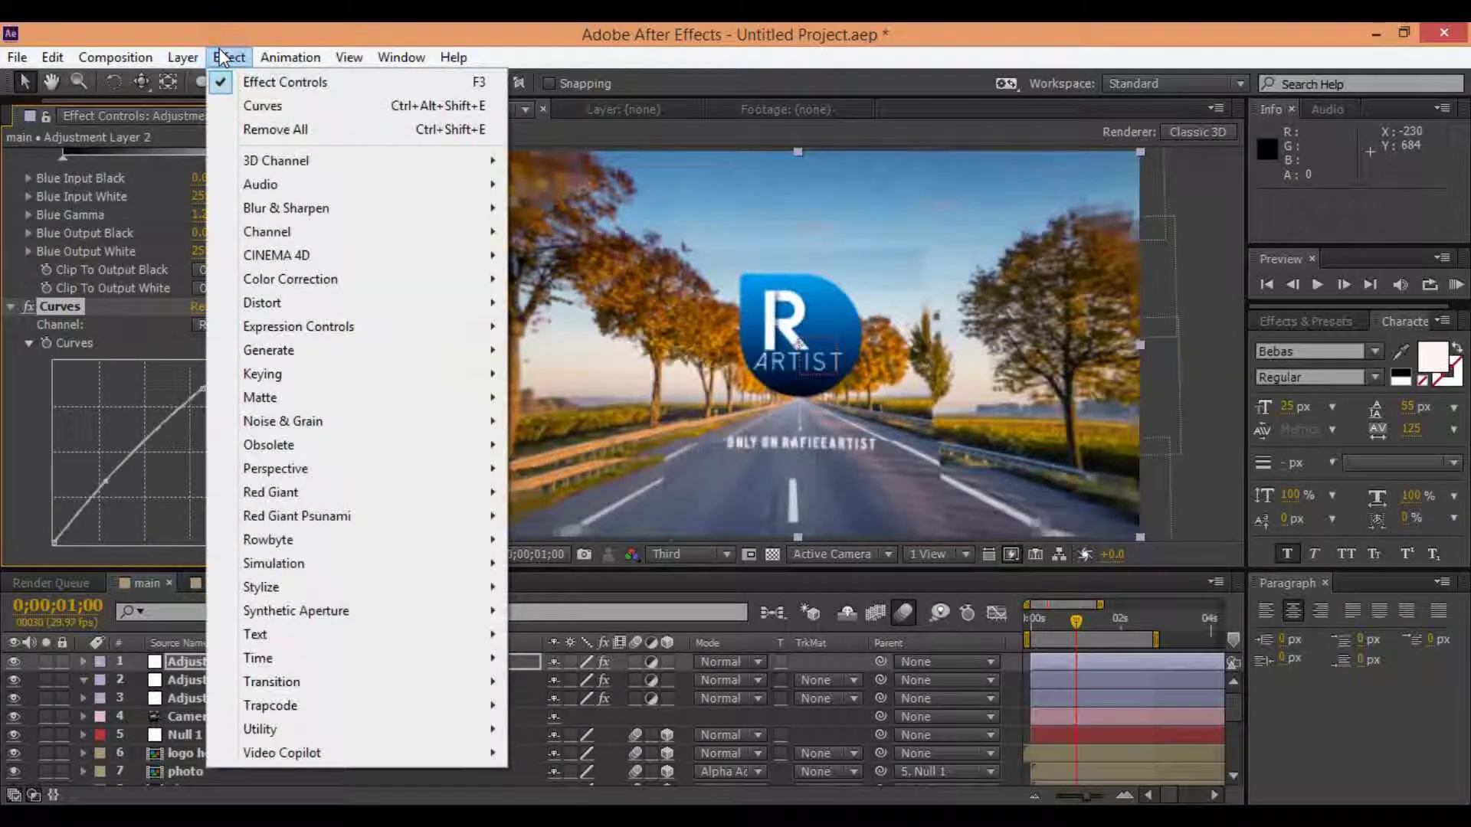
mouse_move(340, 278)
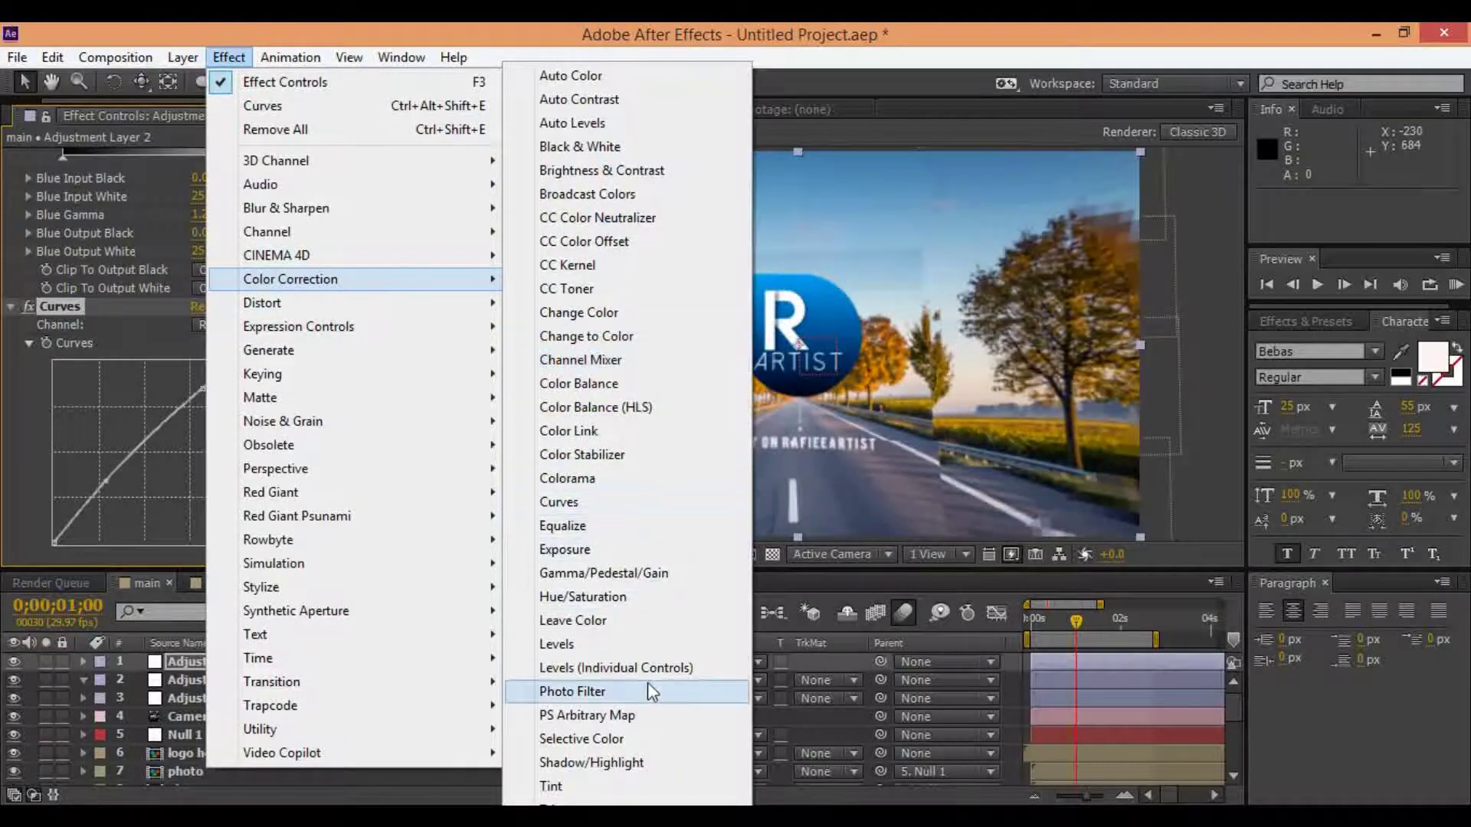
click(620, 622)
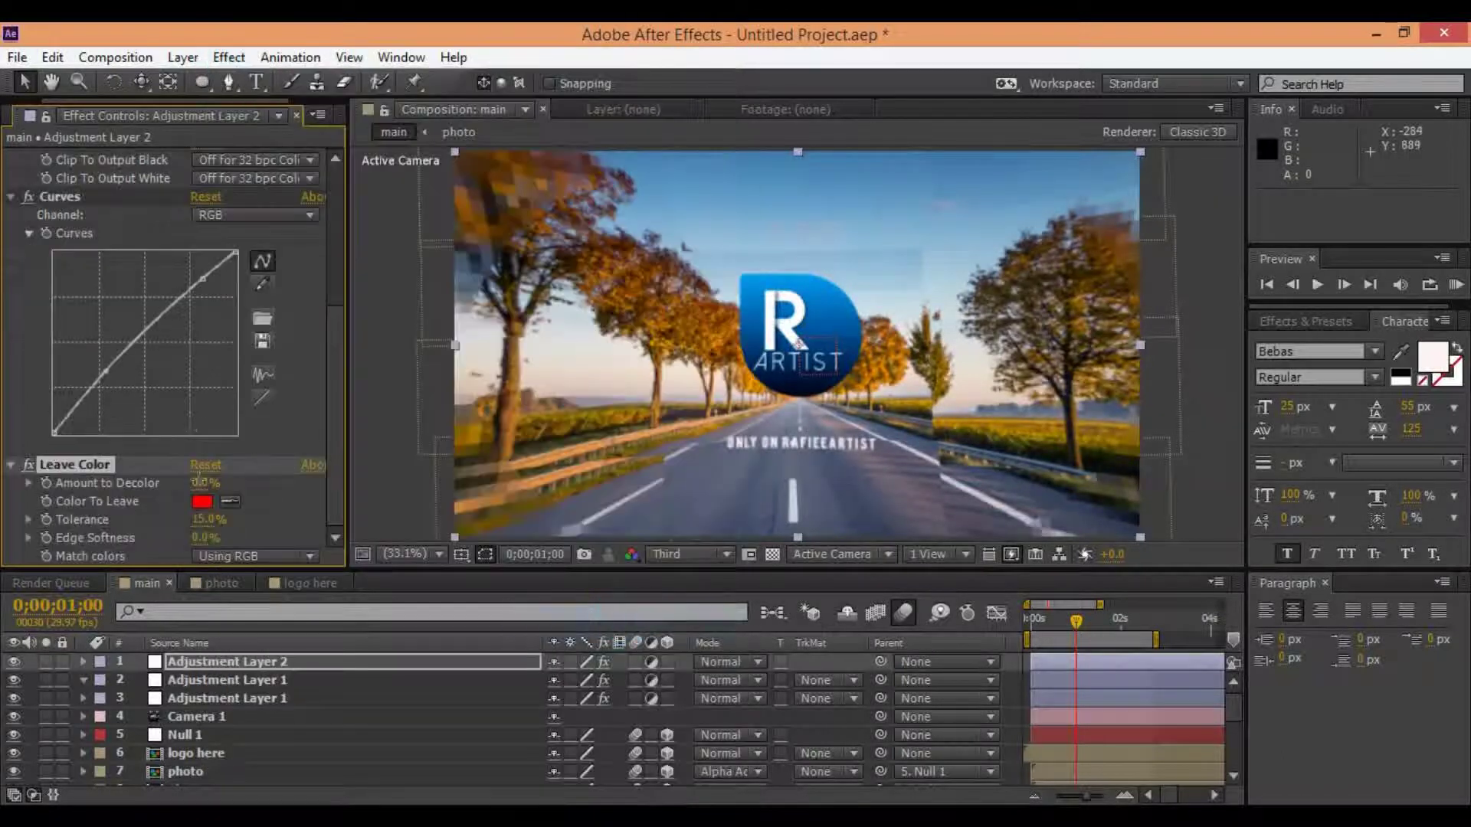
drag(206, 491, 221, 483)
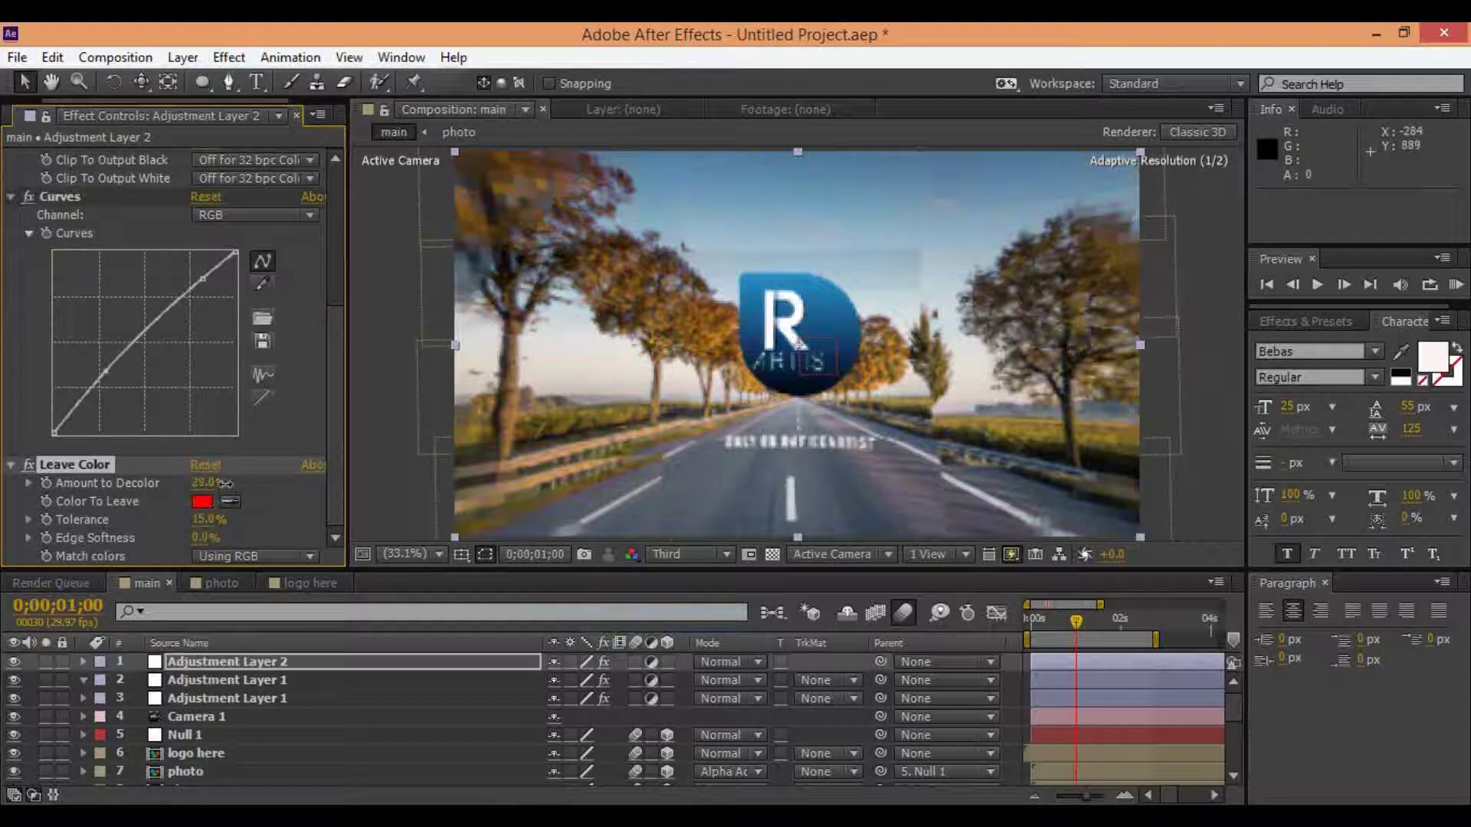
click(1005, 669)
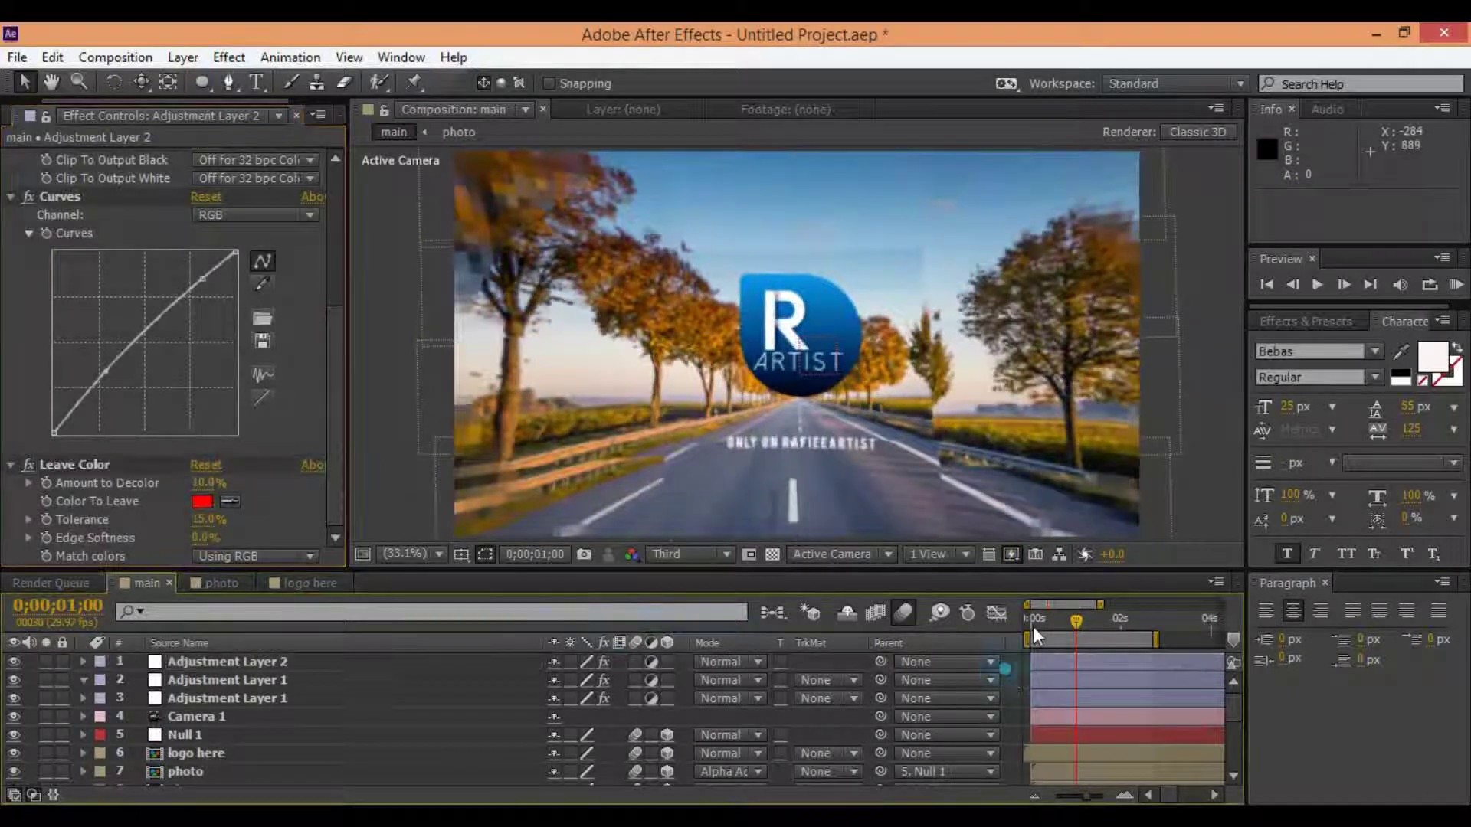
drag(1056, 627, 1040, 657)
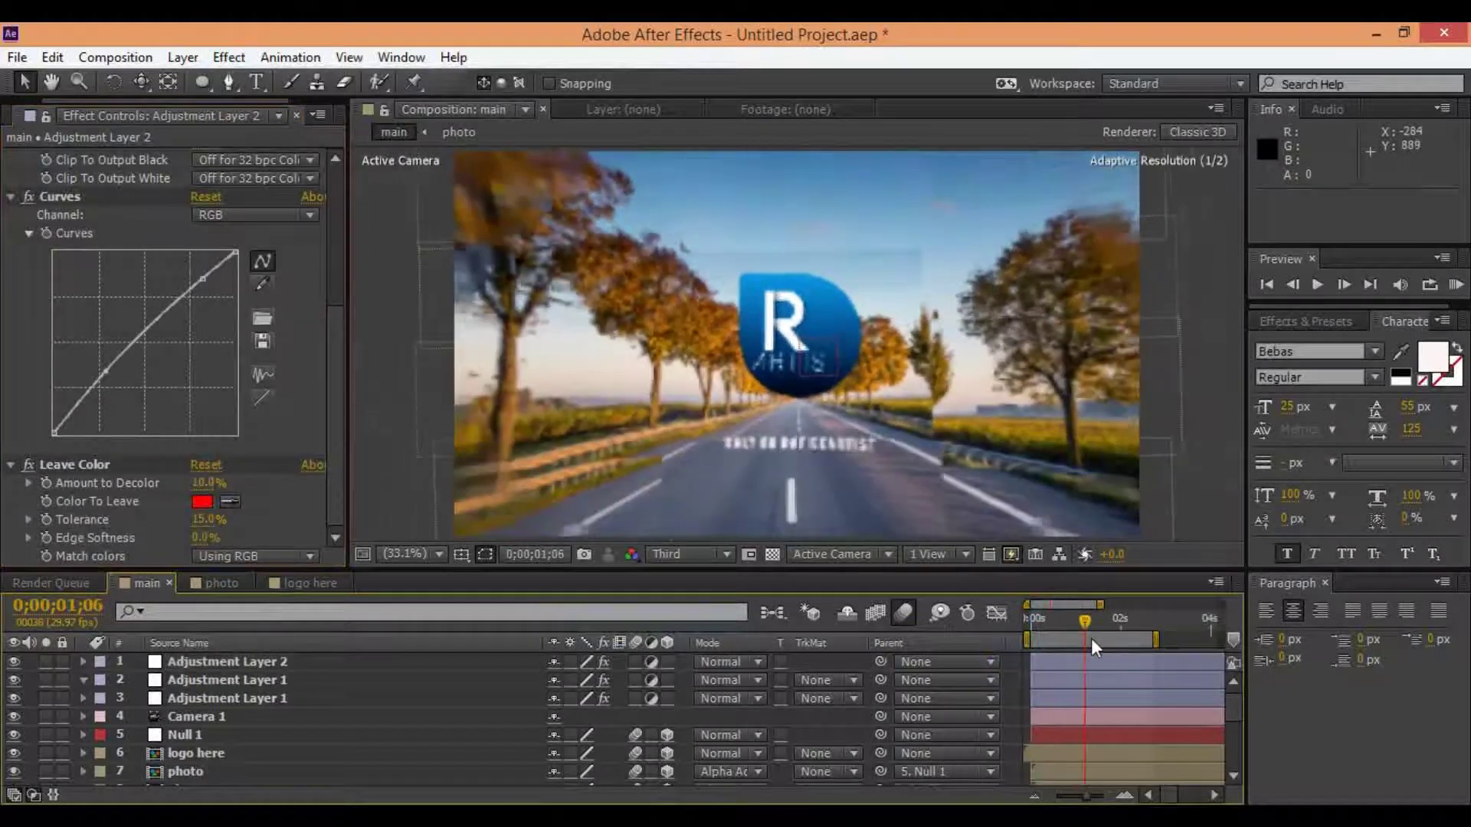
key(KP_0)
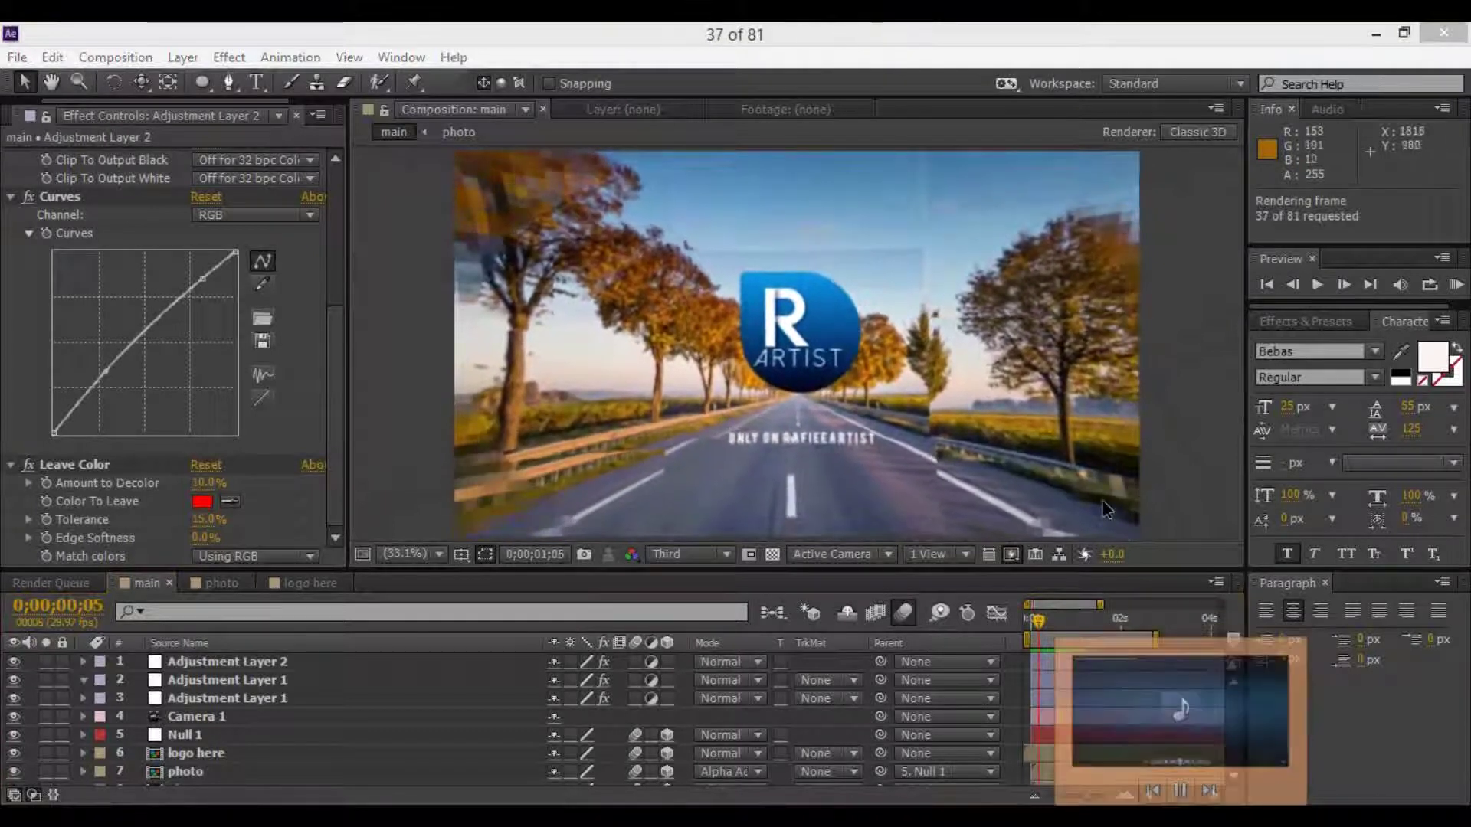
click(1058, 629)
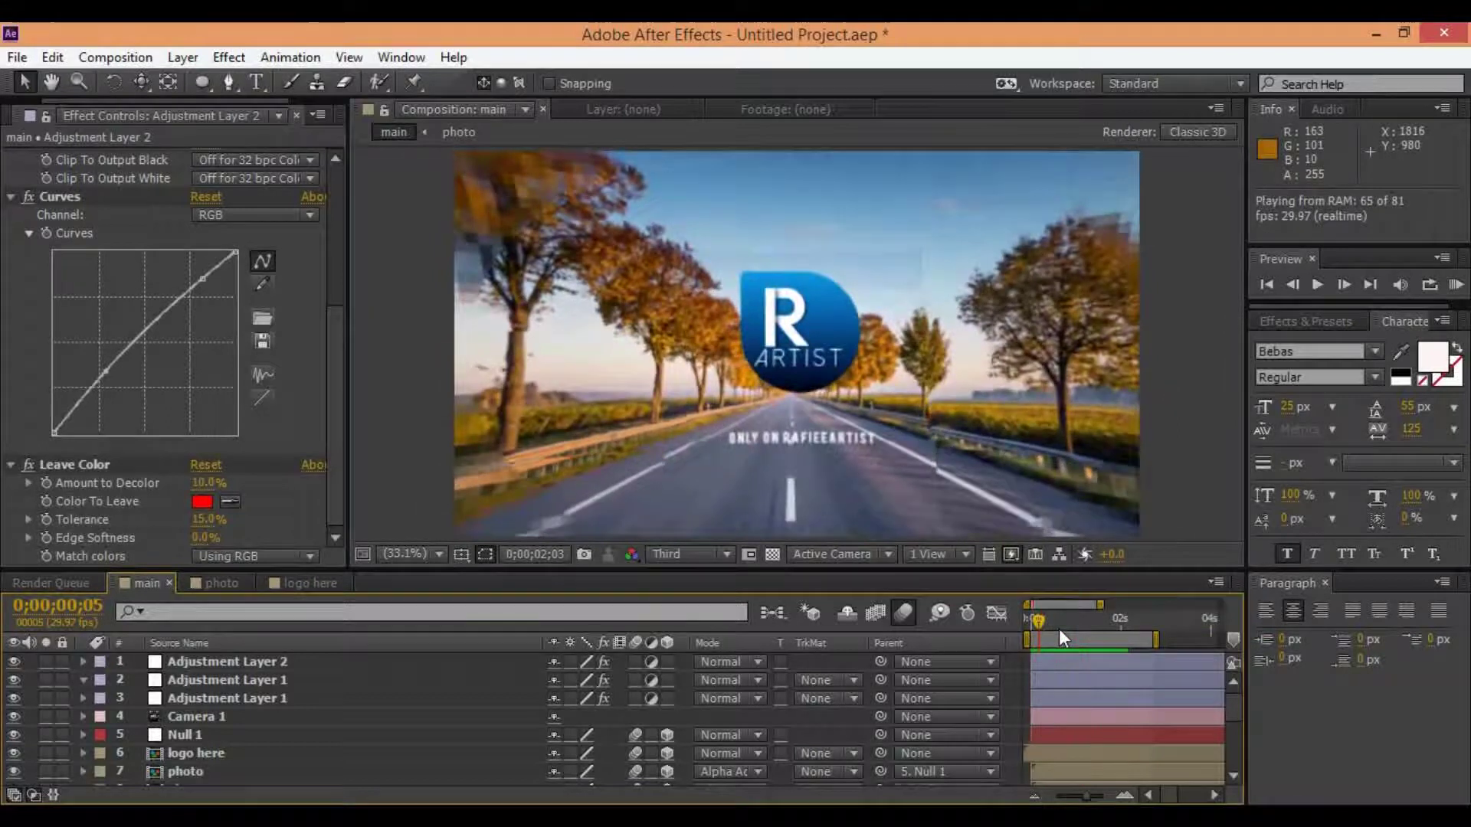
click(1061, 623)
mouse_move(1063, 624)
mouse_down()
mouse_move(1058, 639)
mouse_move(1096, 631)
mouse_up()
- Select the logo here layer and apply Drop Shadow found by searching 'drop'
click(217, 754)
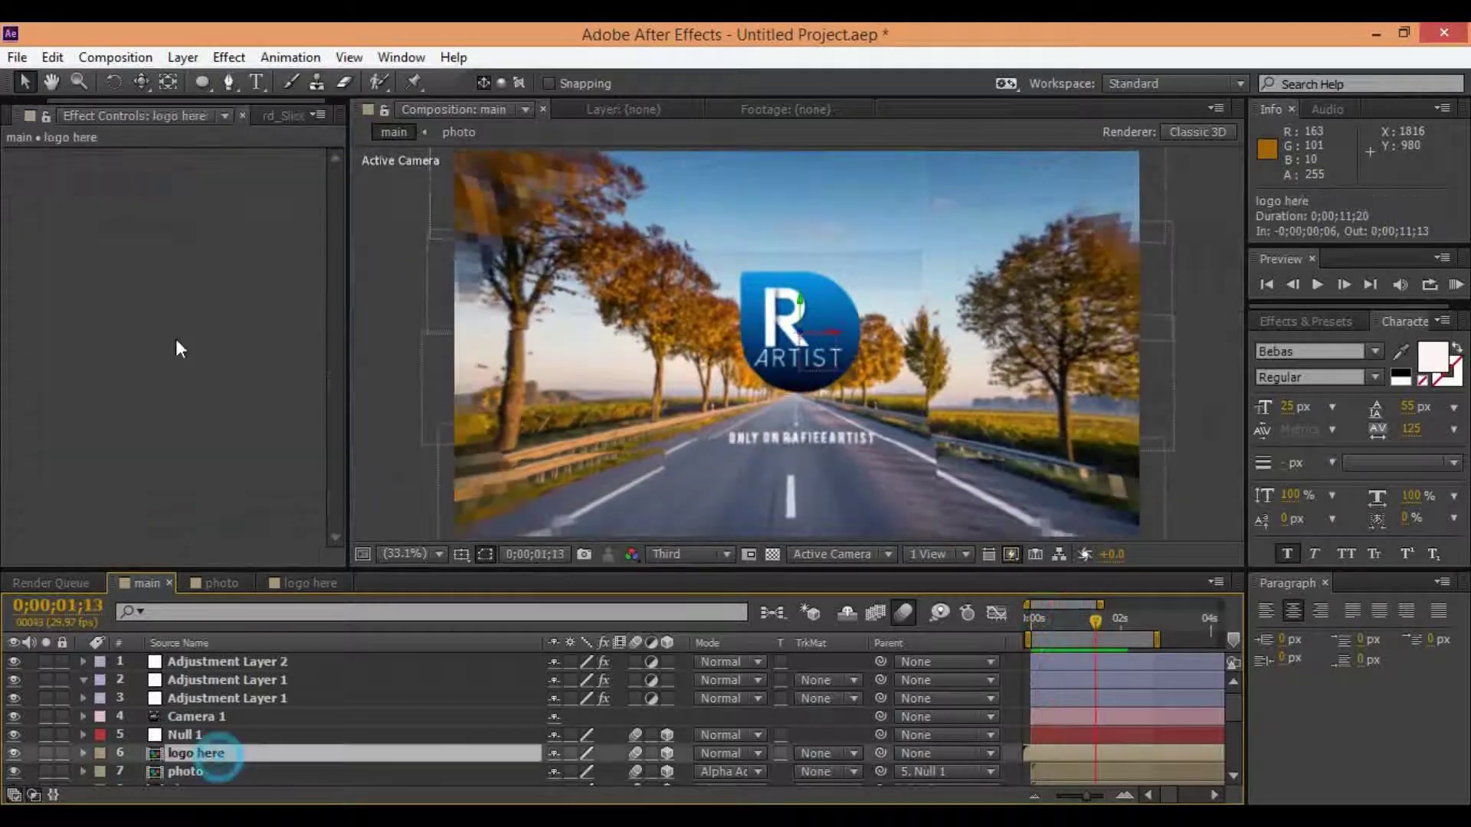
click(29, 106)
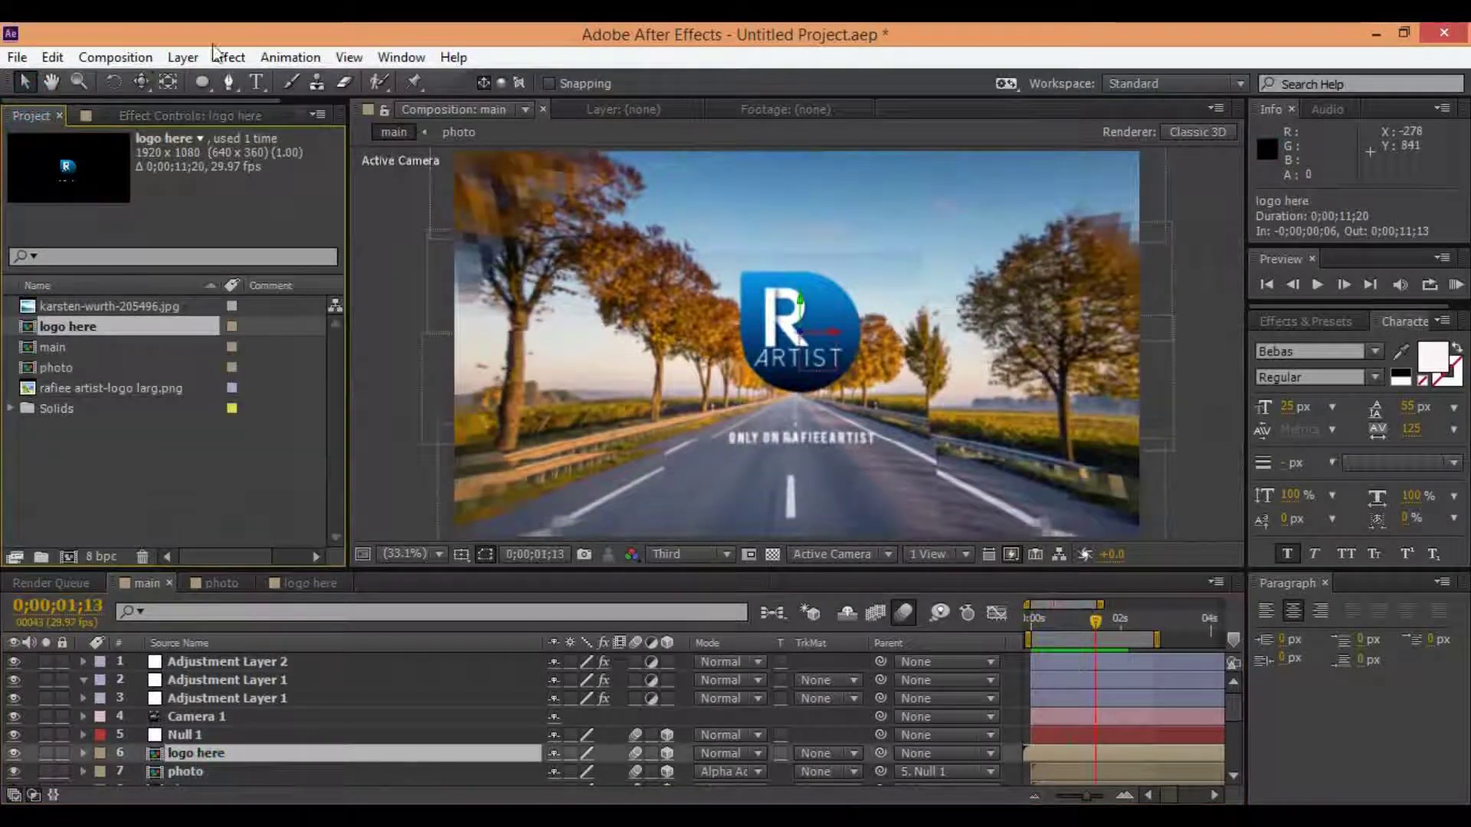
click(229, 57)
click(184, 767)
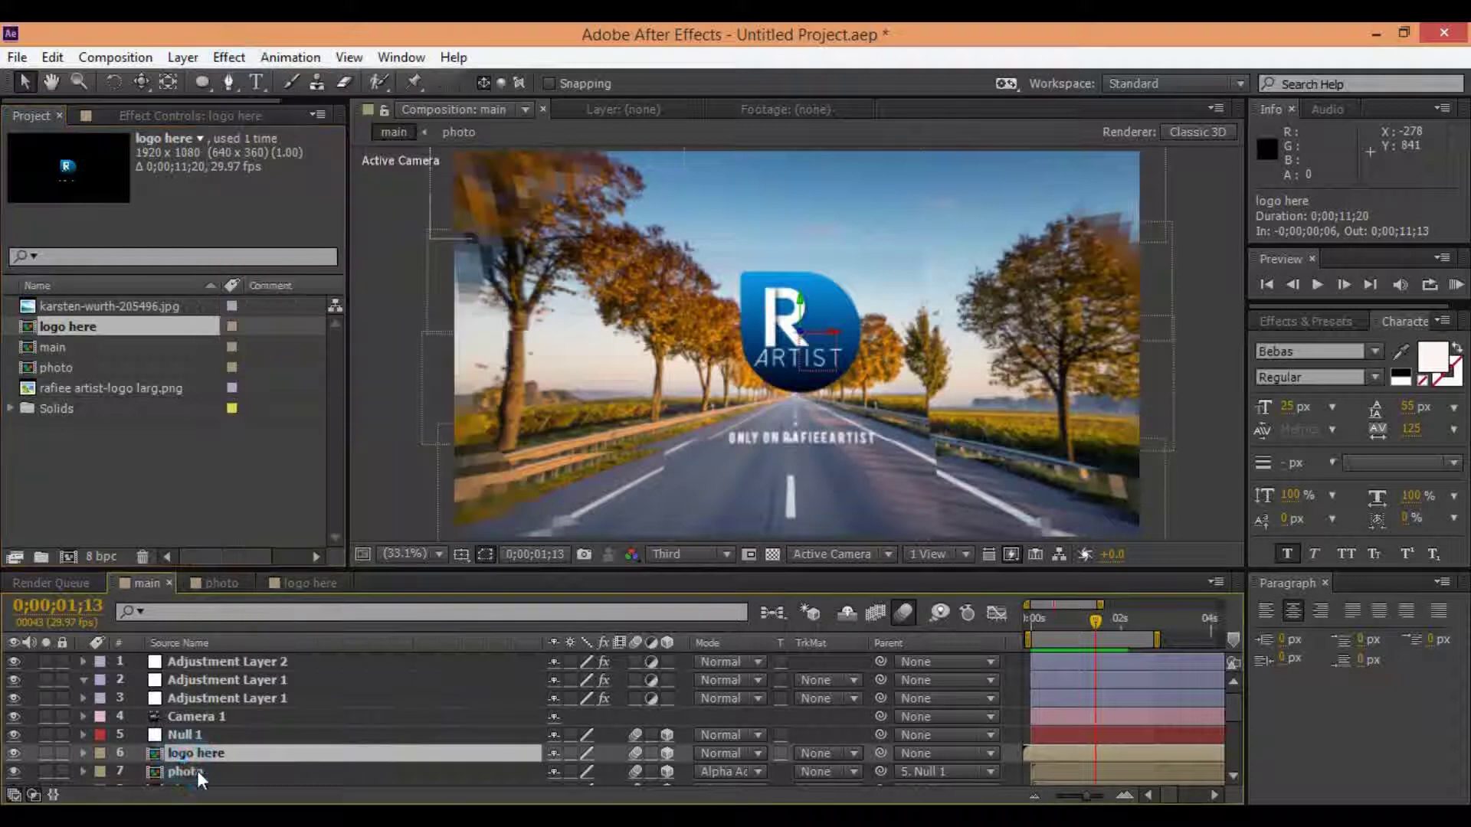
click(199, 755)
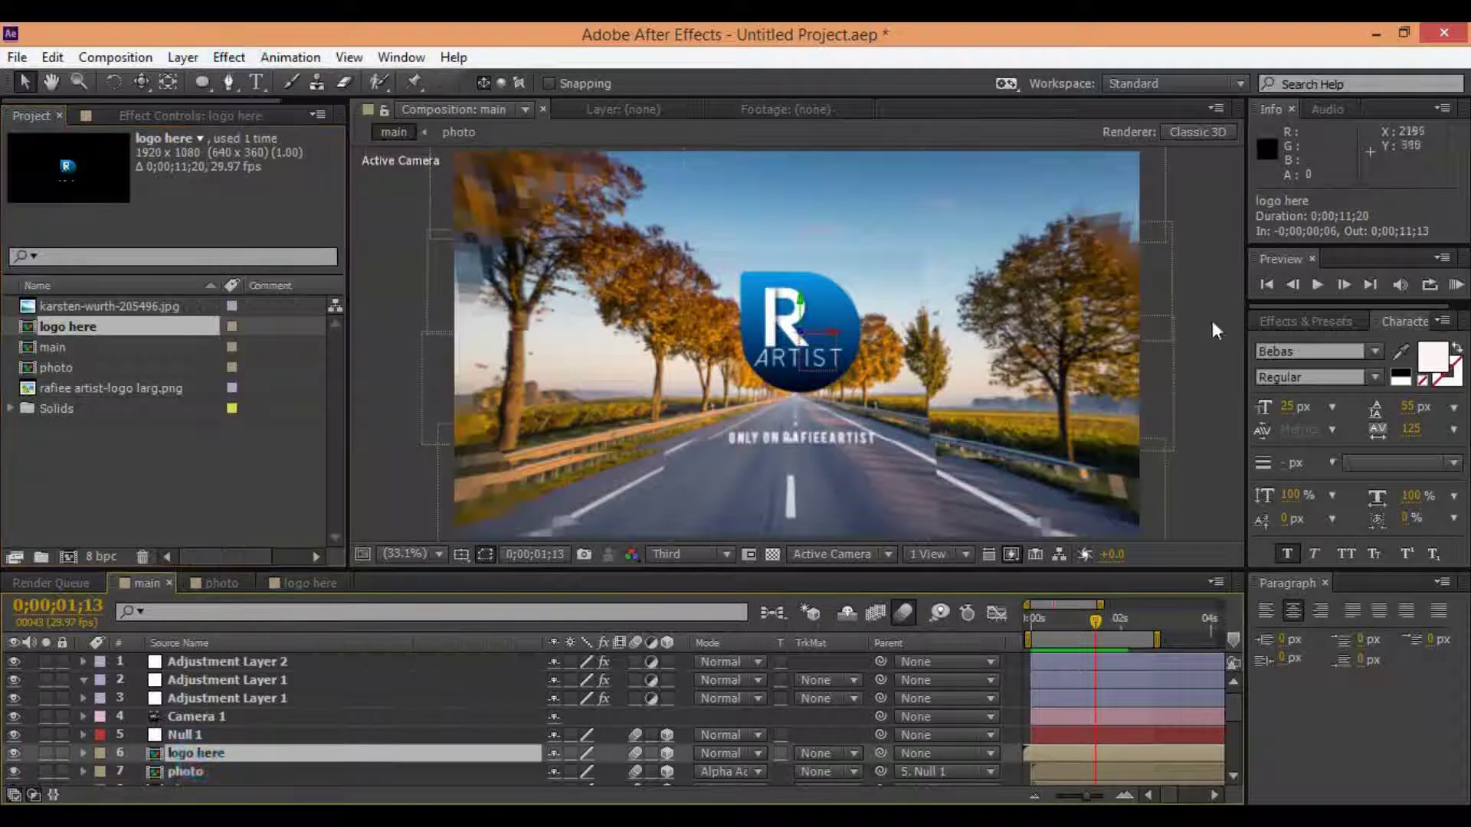
click(1298, 322)
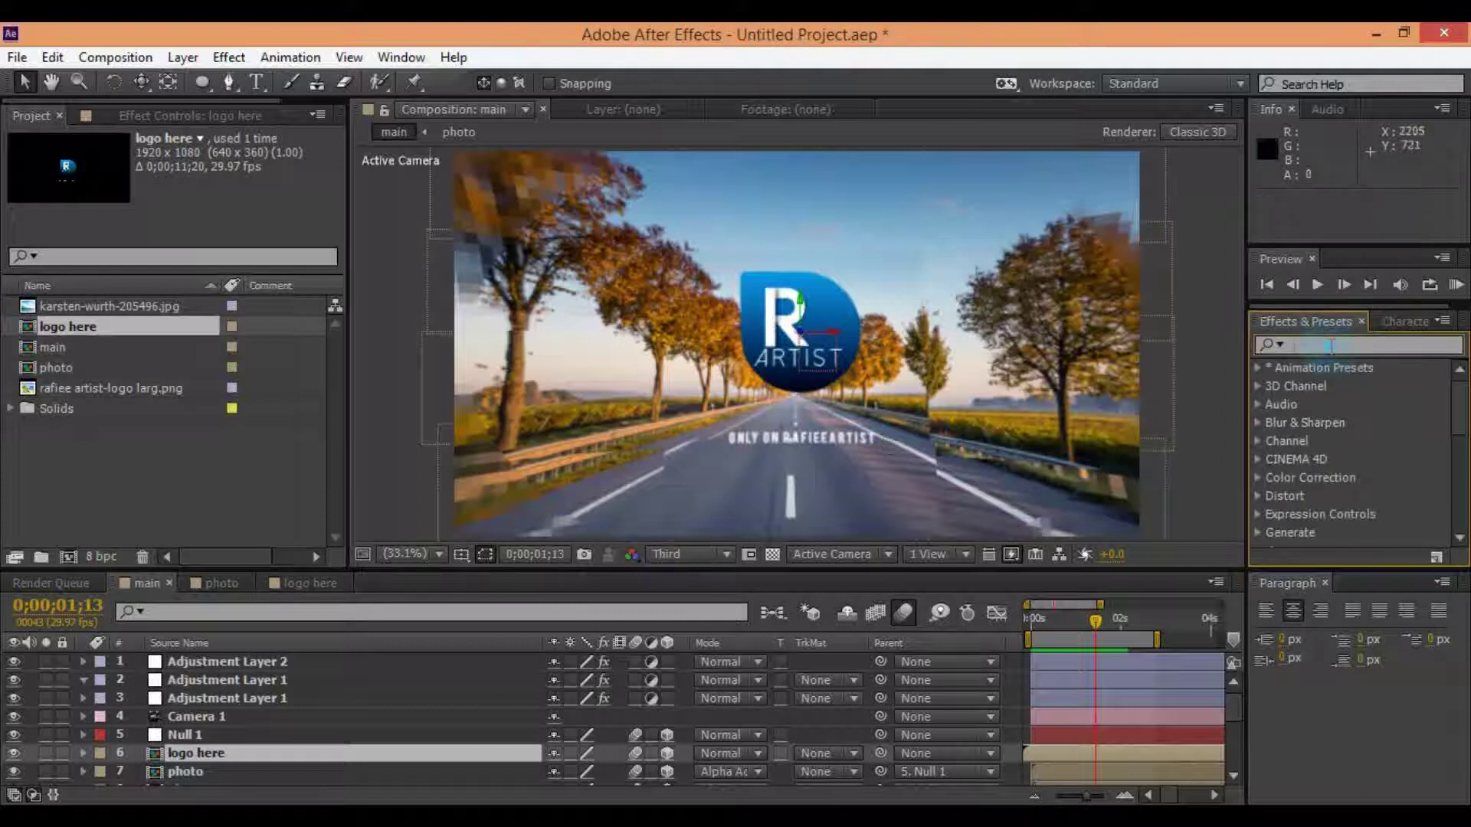
text(drop)
scroll(1360, 492, down, 5)
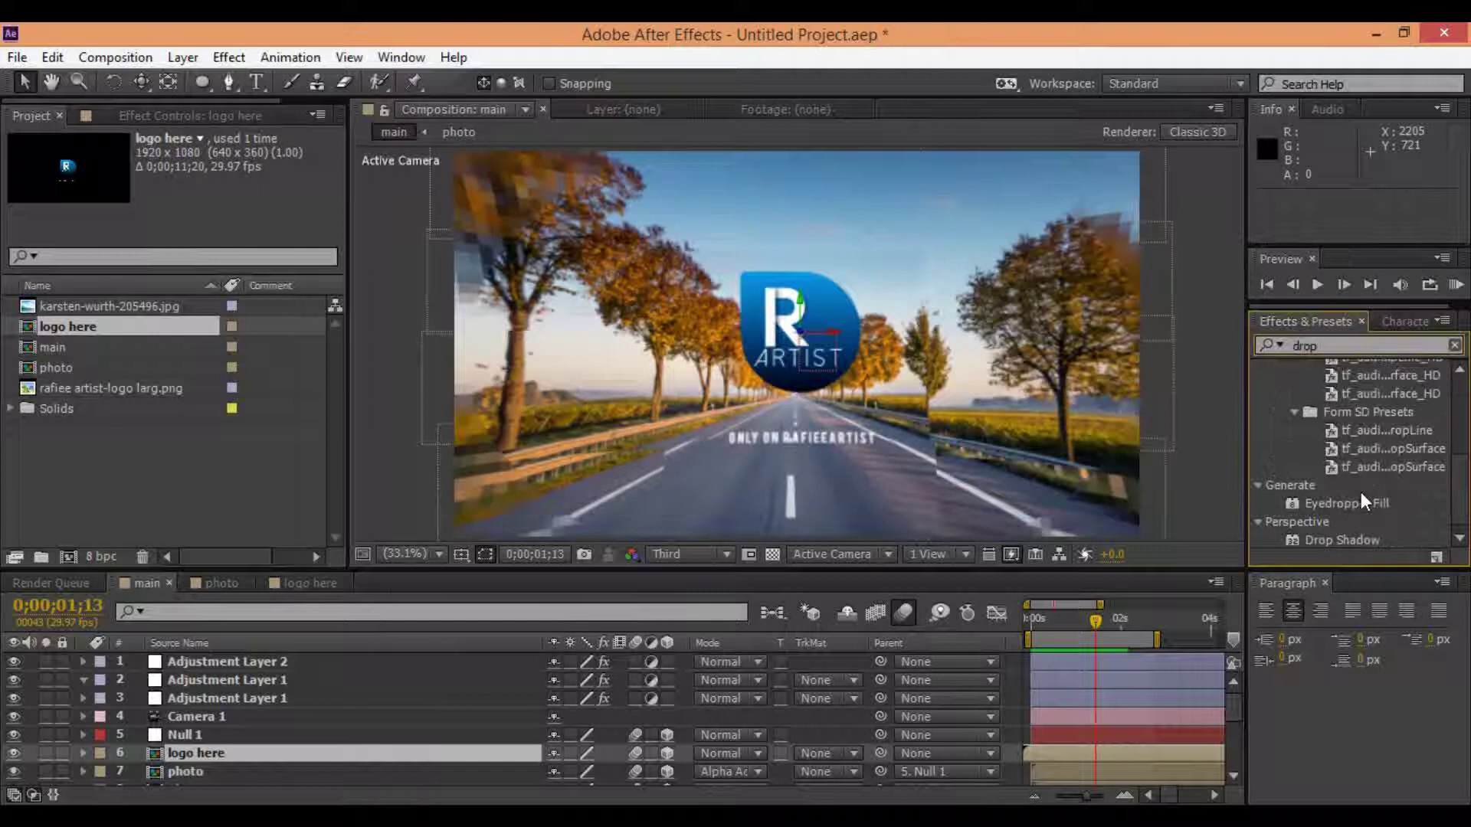
double_click(1363, 541)
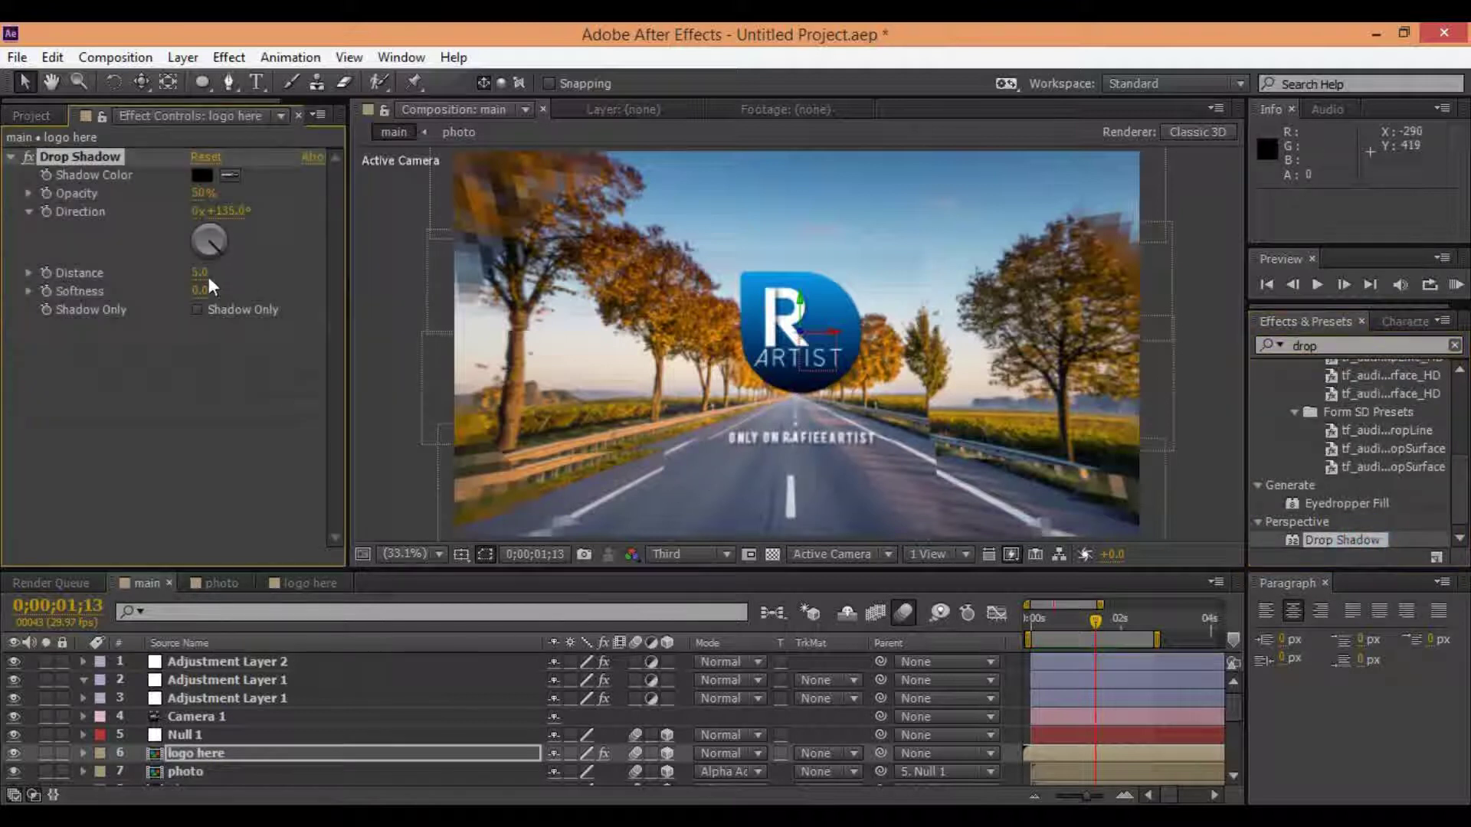
- Set the shadow distance to 126 and softness 57, then preview the animation
mouse_move(204, 270)
mouse_down()
mouse_move(286, 302)
mouse_move(250, 219)
mouse_move(211, 265)
mouse_move(273, 309)
mouse_up()
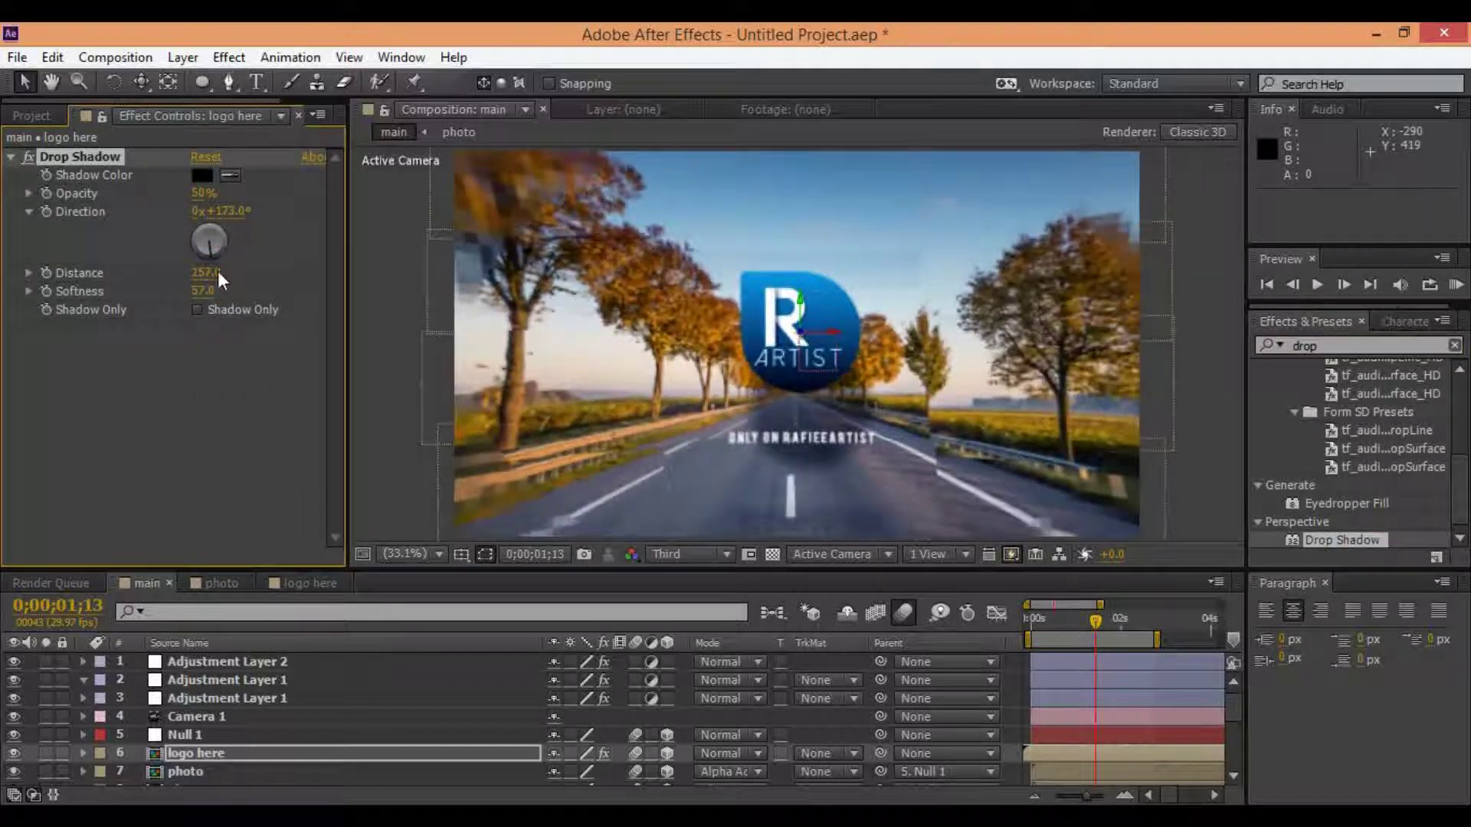
click(197, 310)
drag(202, 282, 206, 291)
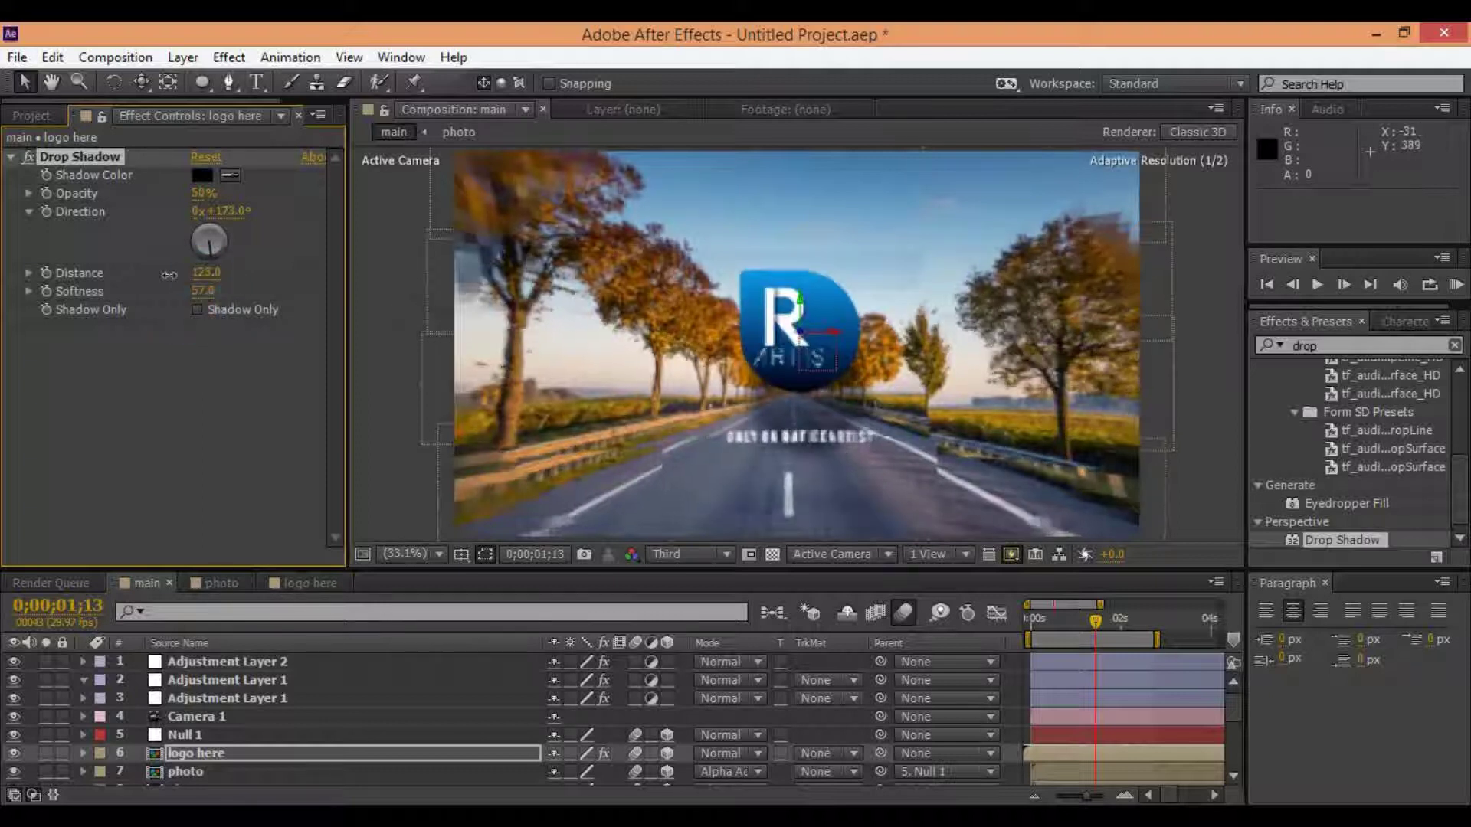
click(1017, 664)
key(KP_0)
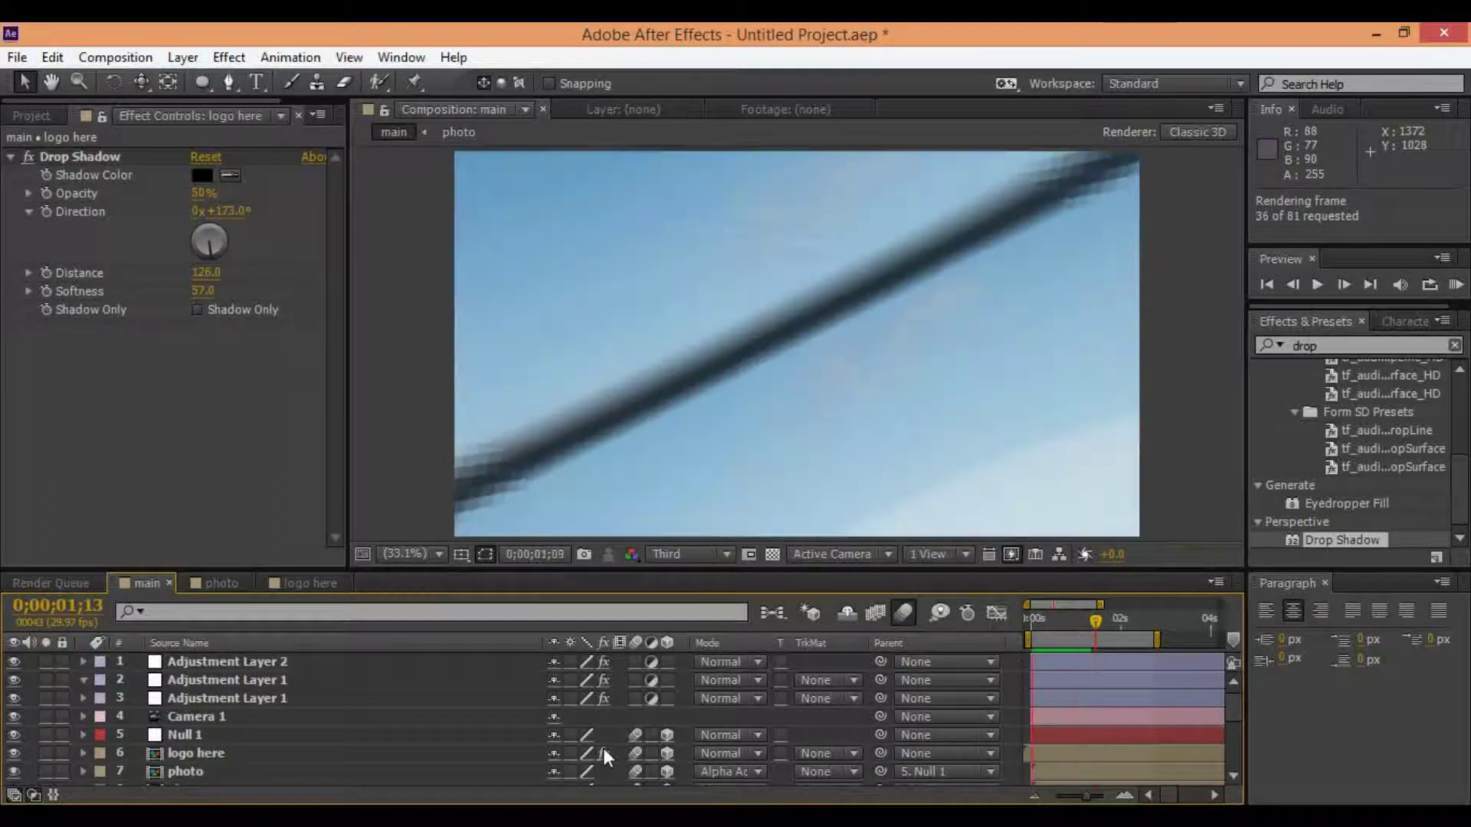
- Feather the mosaic adjustment layer's mask by 113 pixels
click(265, 698)
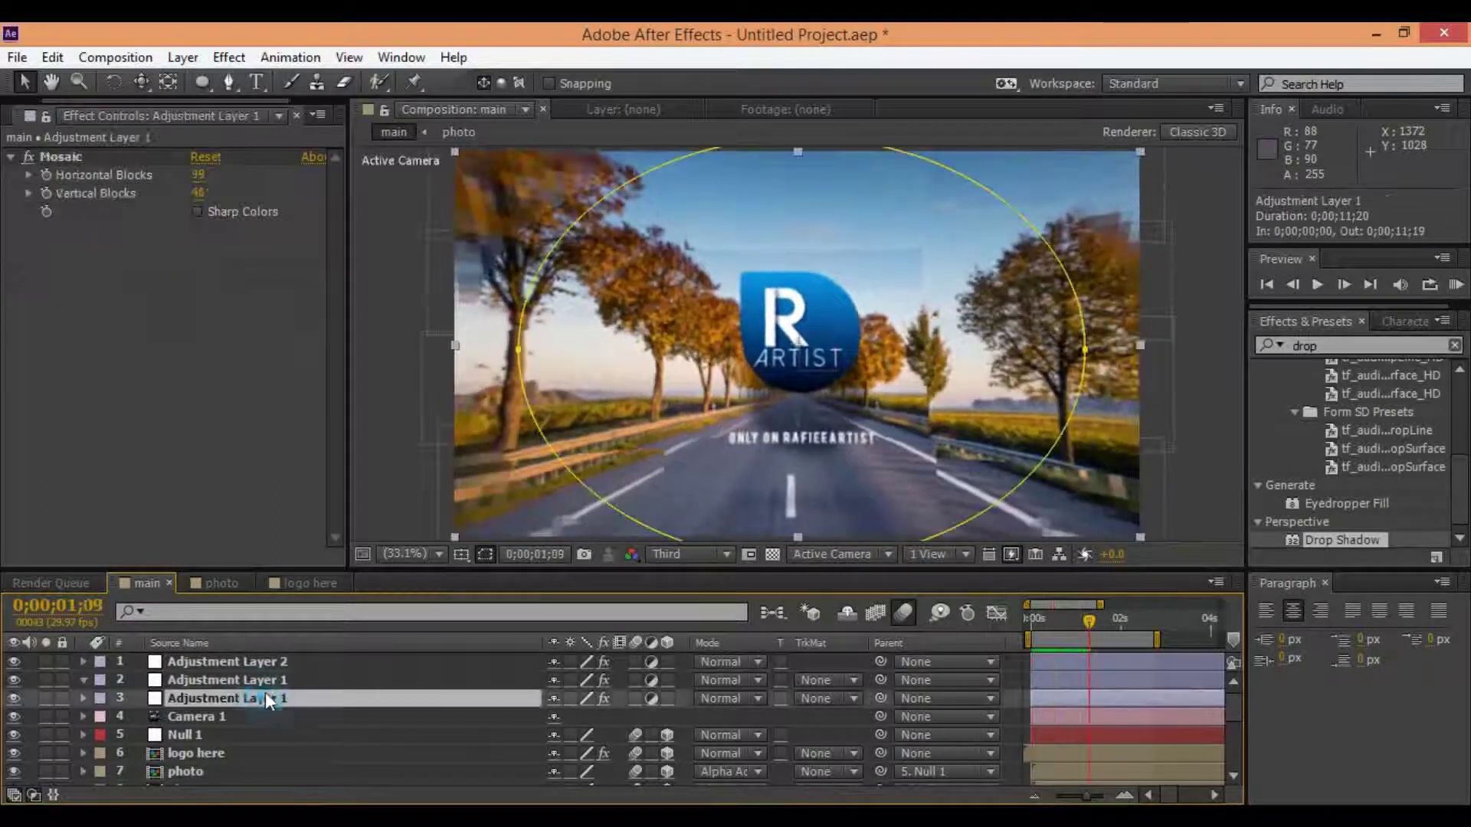
key(m)
drag(584, 734, 670, 734)
click(982, 720)
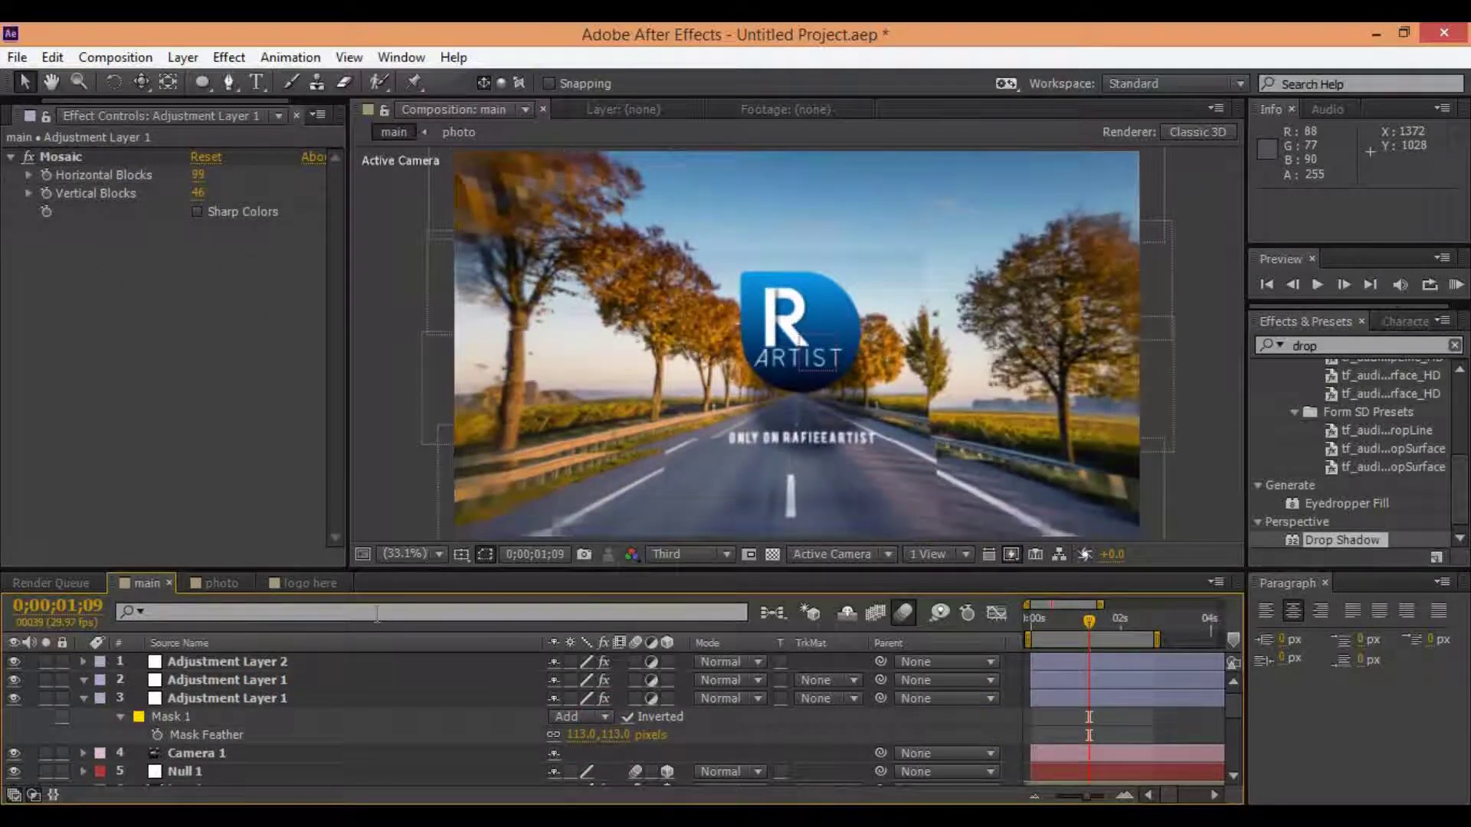
- Enlarge the CC Lens distortion to size 164 and preview the result
click(261, 661)
click(260, 695)
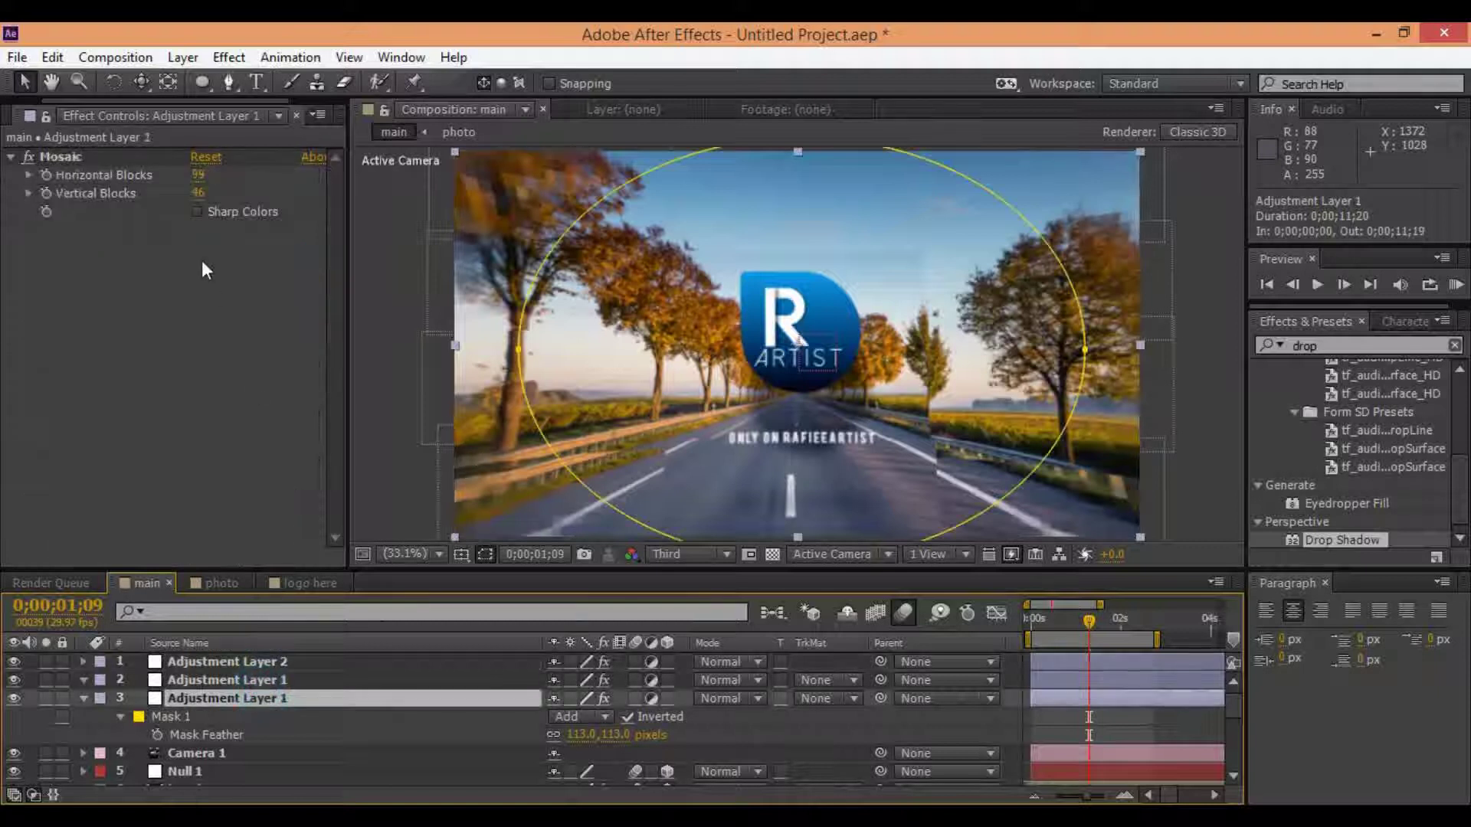
click(232, 680)
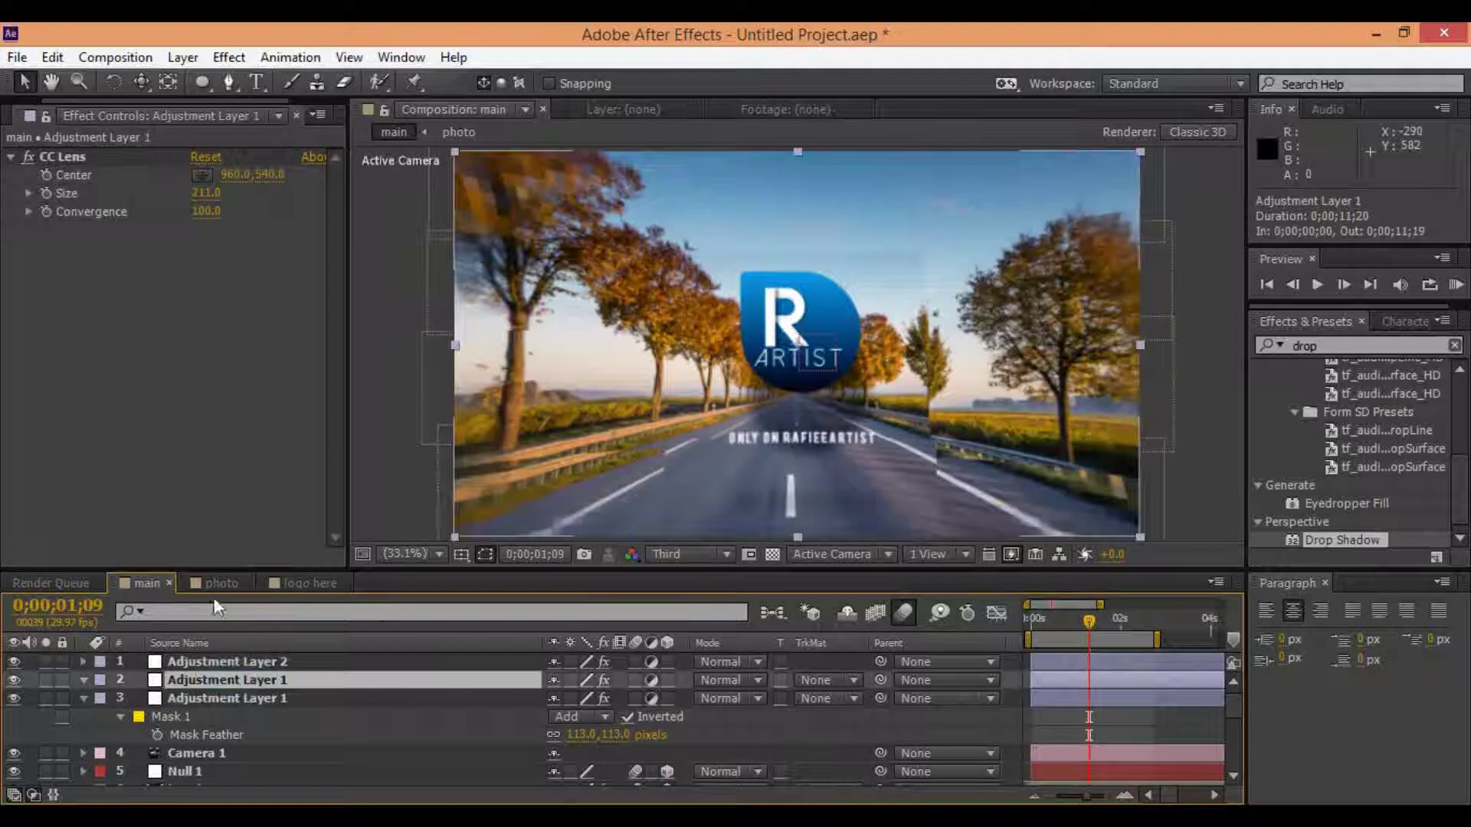
drag(204, 205, 747, 409)
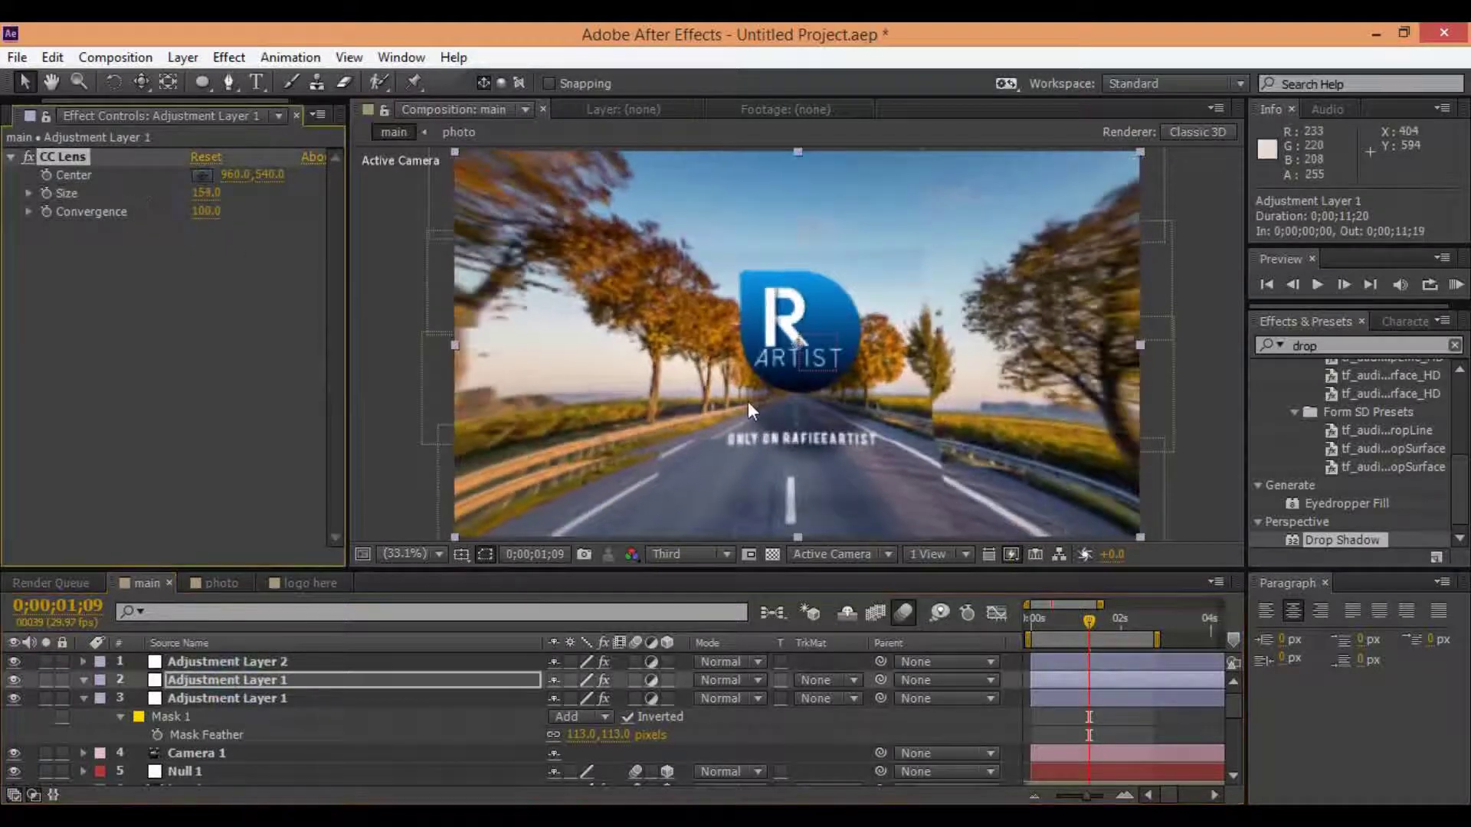
click(1008, 676)
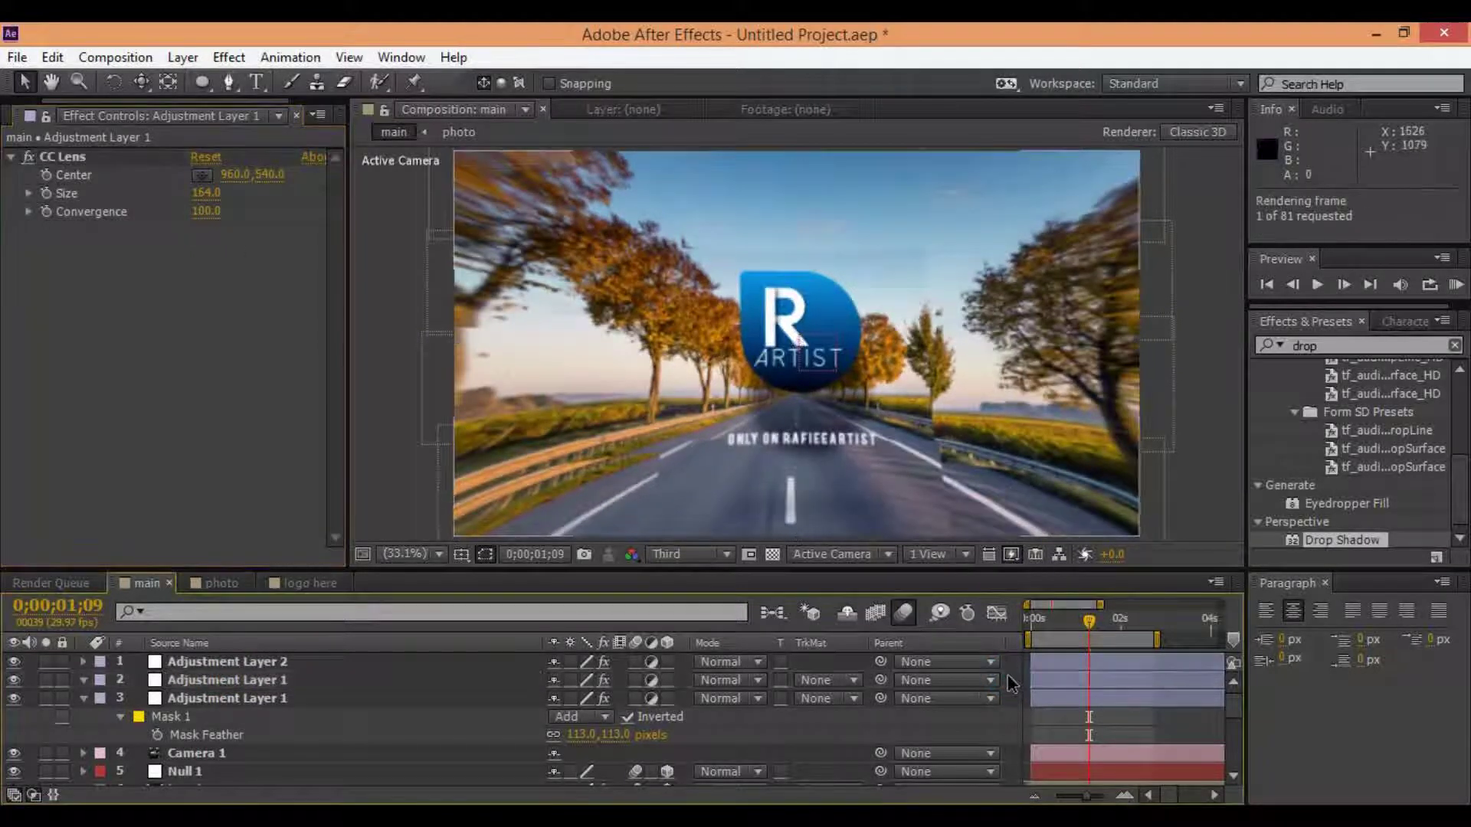
key(KP_0)
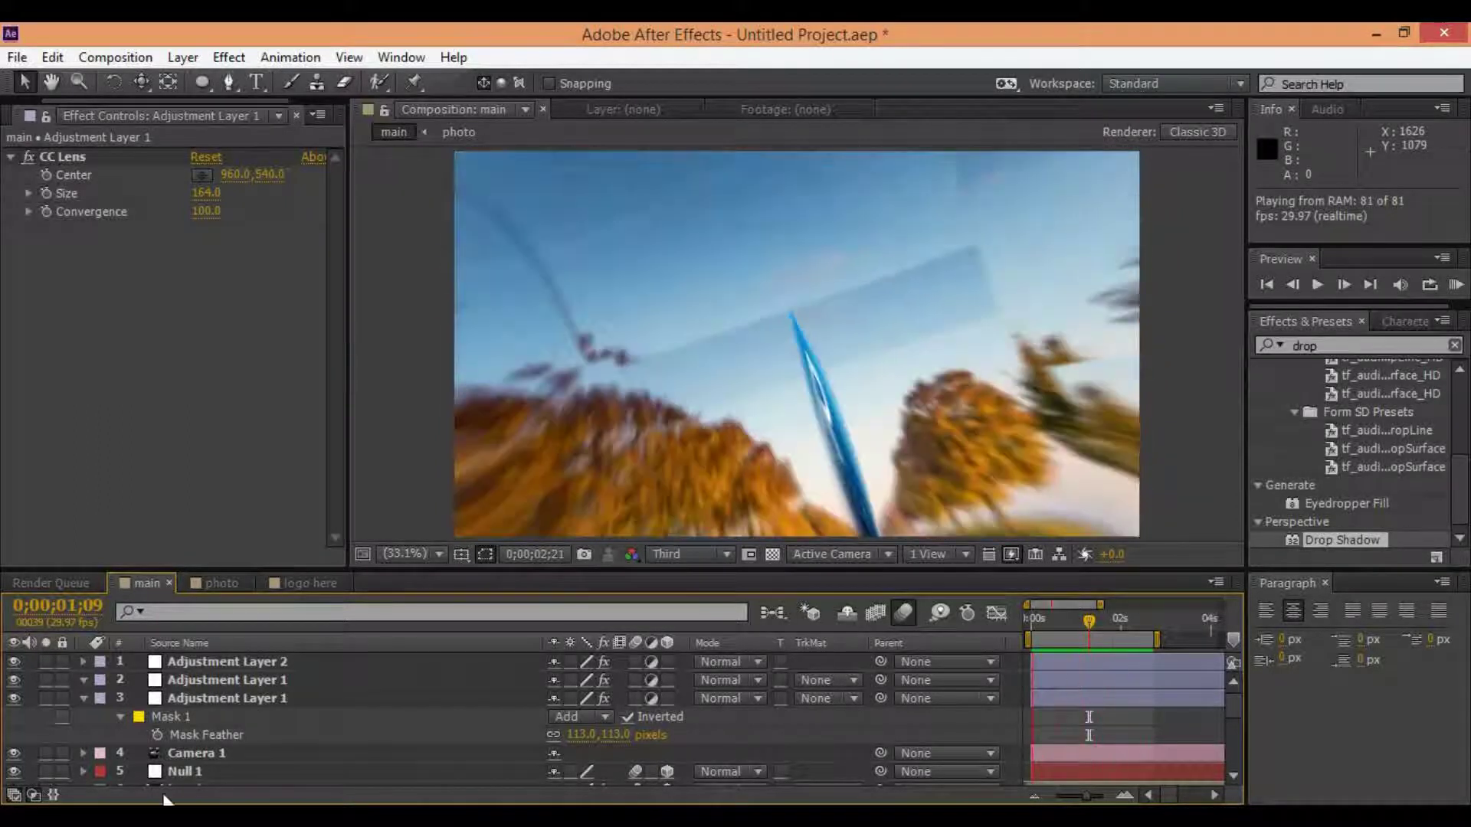
click(201, 753)
click(193, 770)
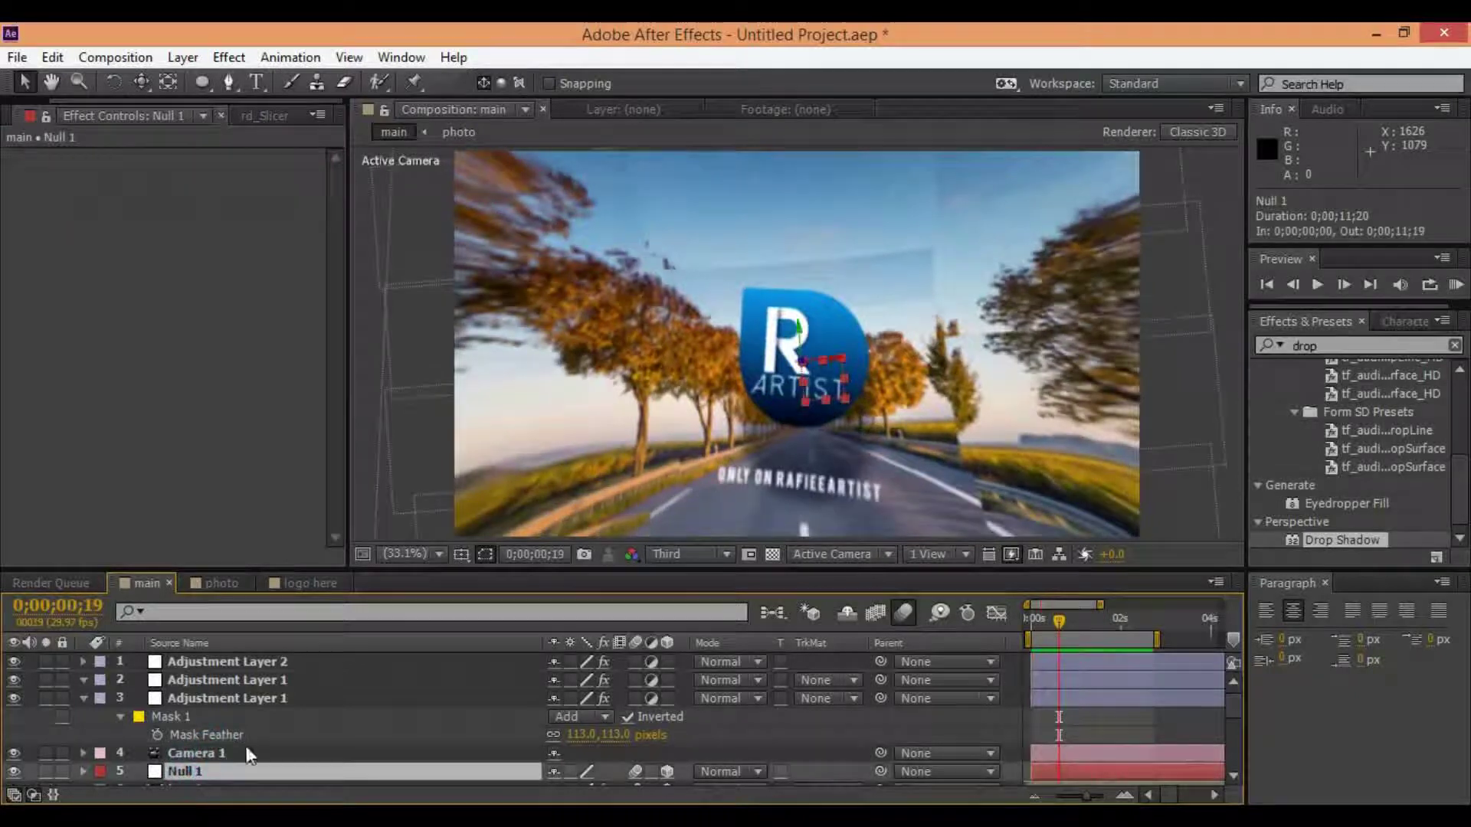
- Expand Null 1's Transform and experiment with its Anchor Point, then undo the change
scroll(507, 734, down, 3)
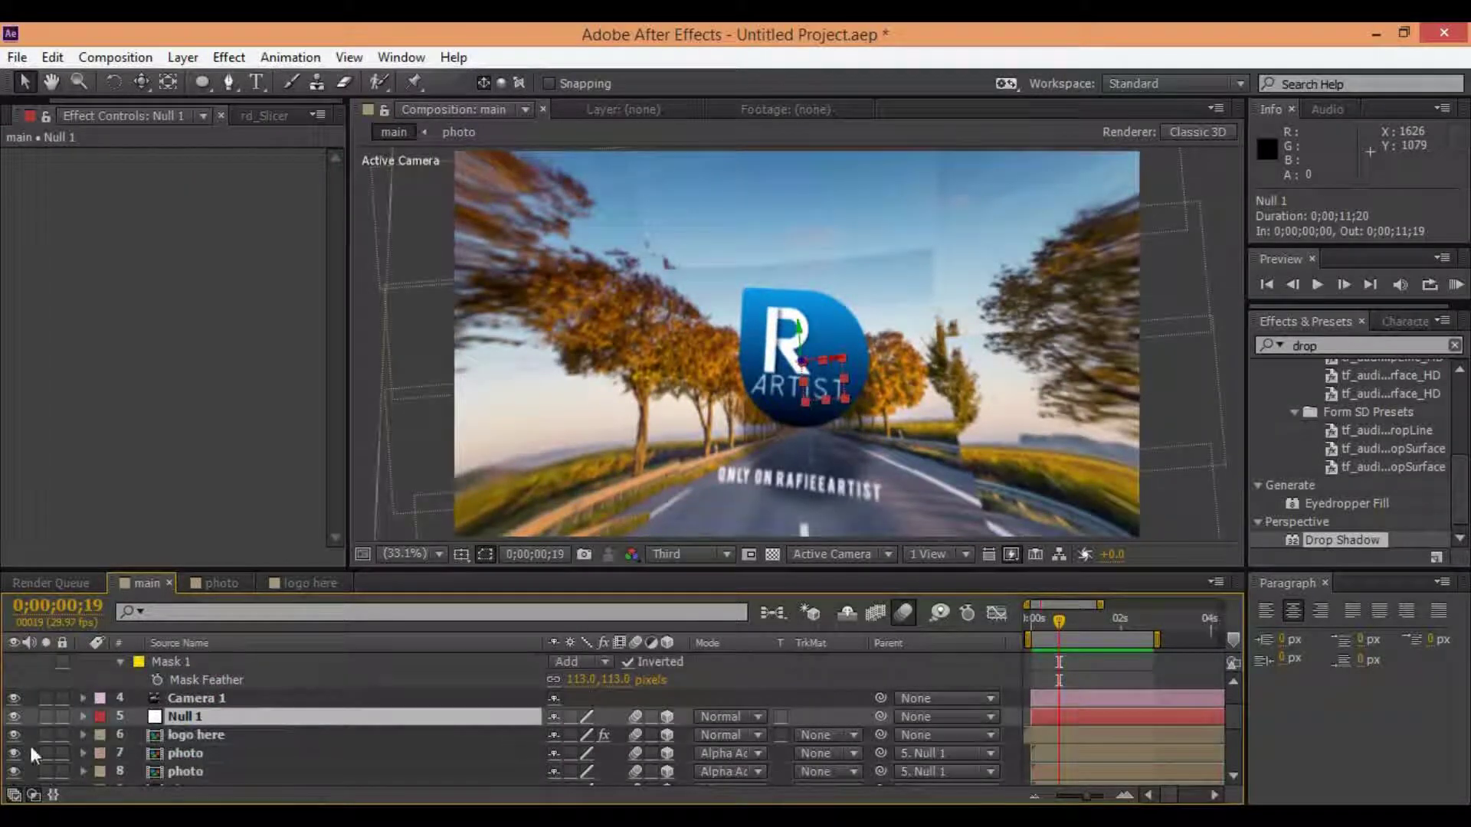
click(84, 716)
click(93, 737)
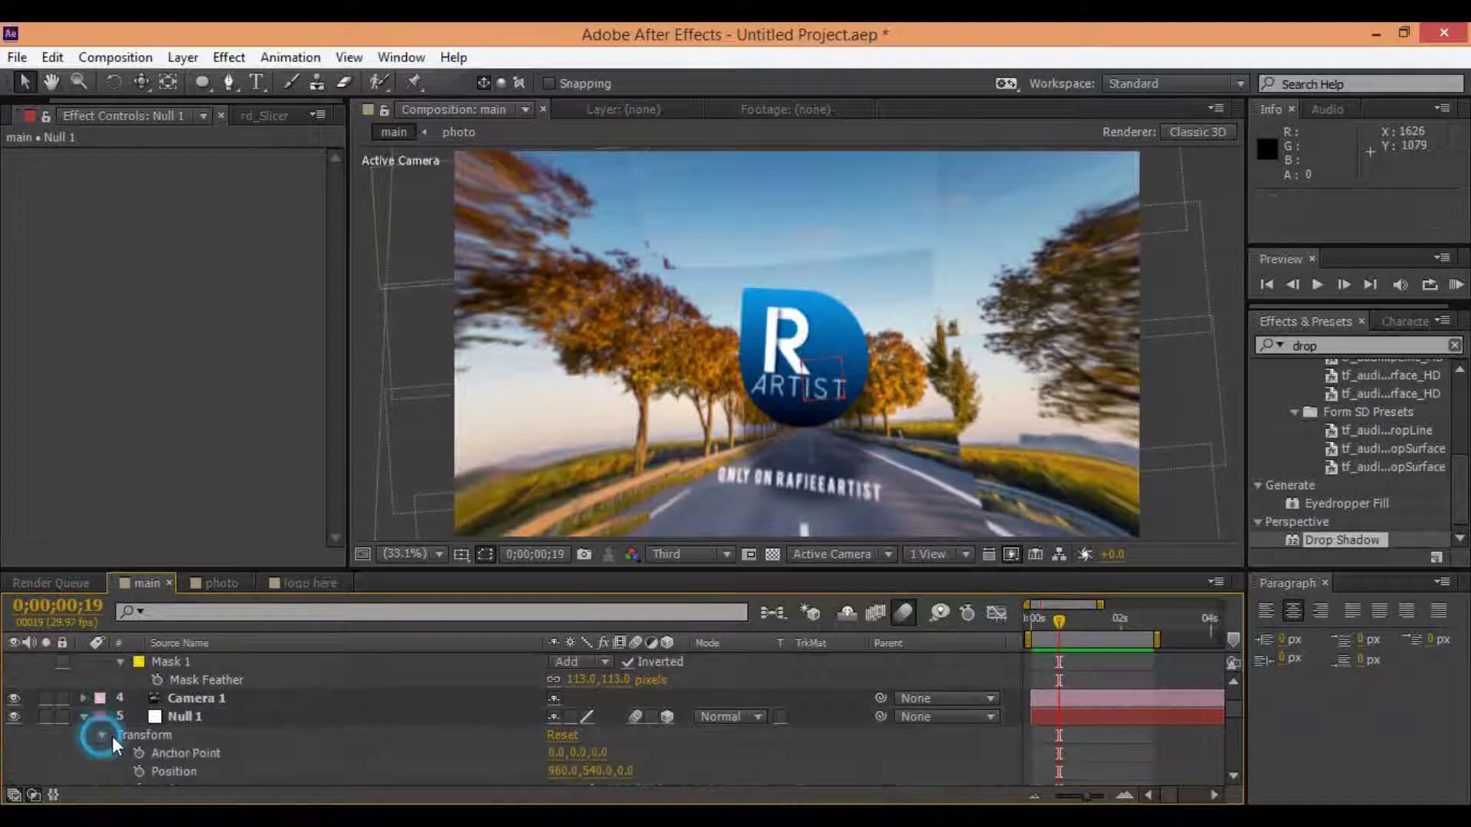
scroll(196, 693, down, 4)
mouse_move(580, 681)
mouse_down()
mouse_move(692, 710)
mouse_move(496, 736)
mouse_up()
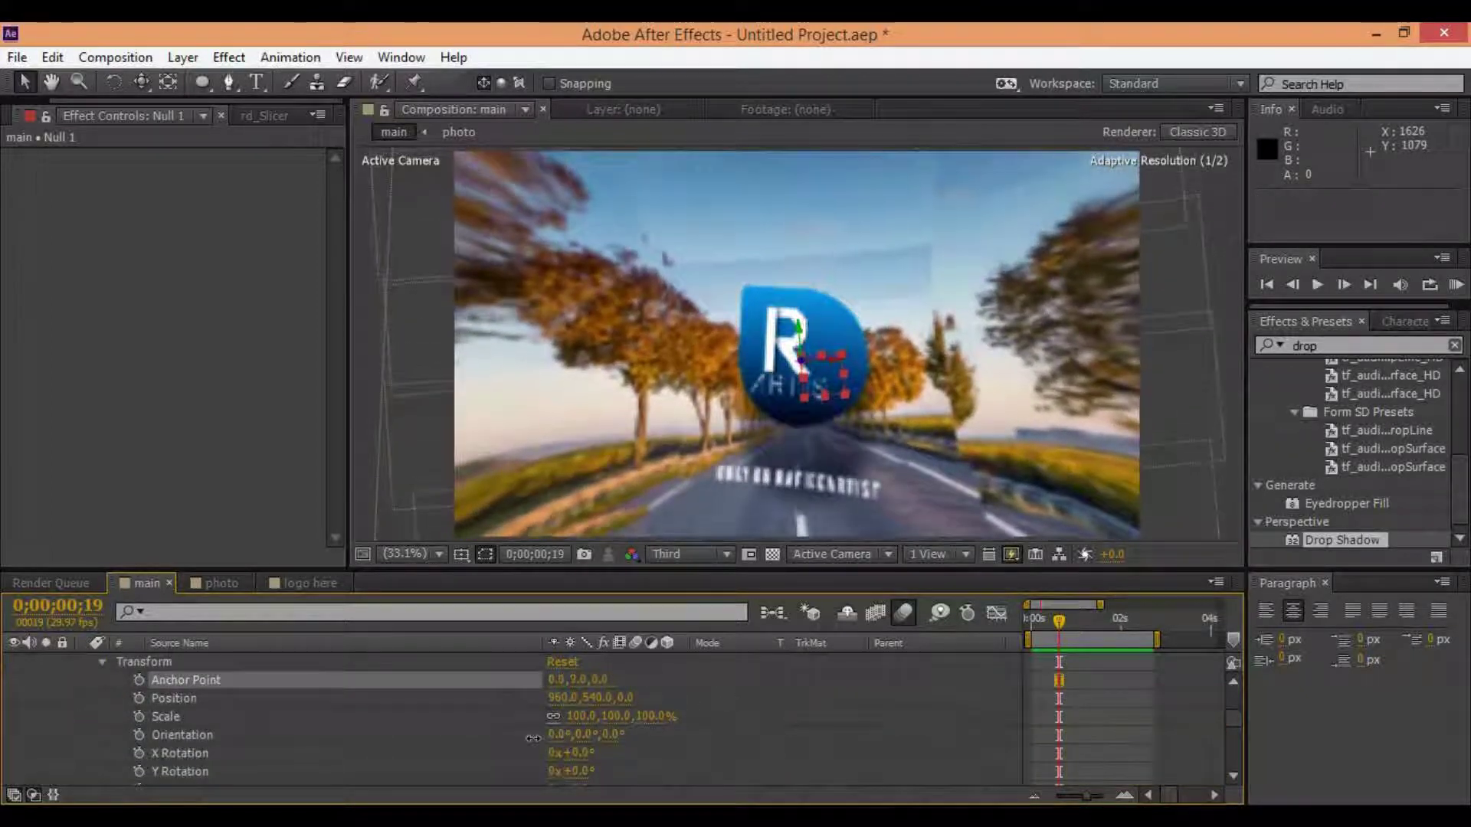
drag(456, 749, 538, 753)
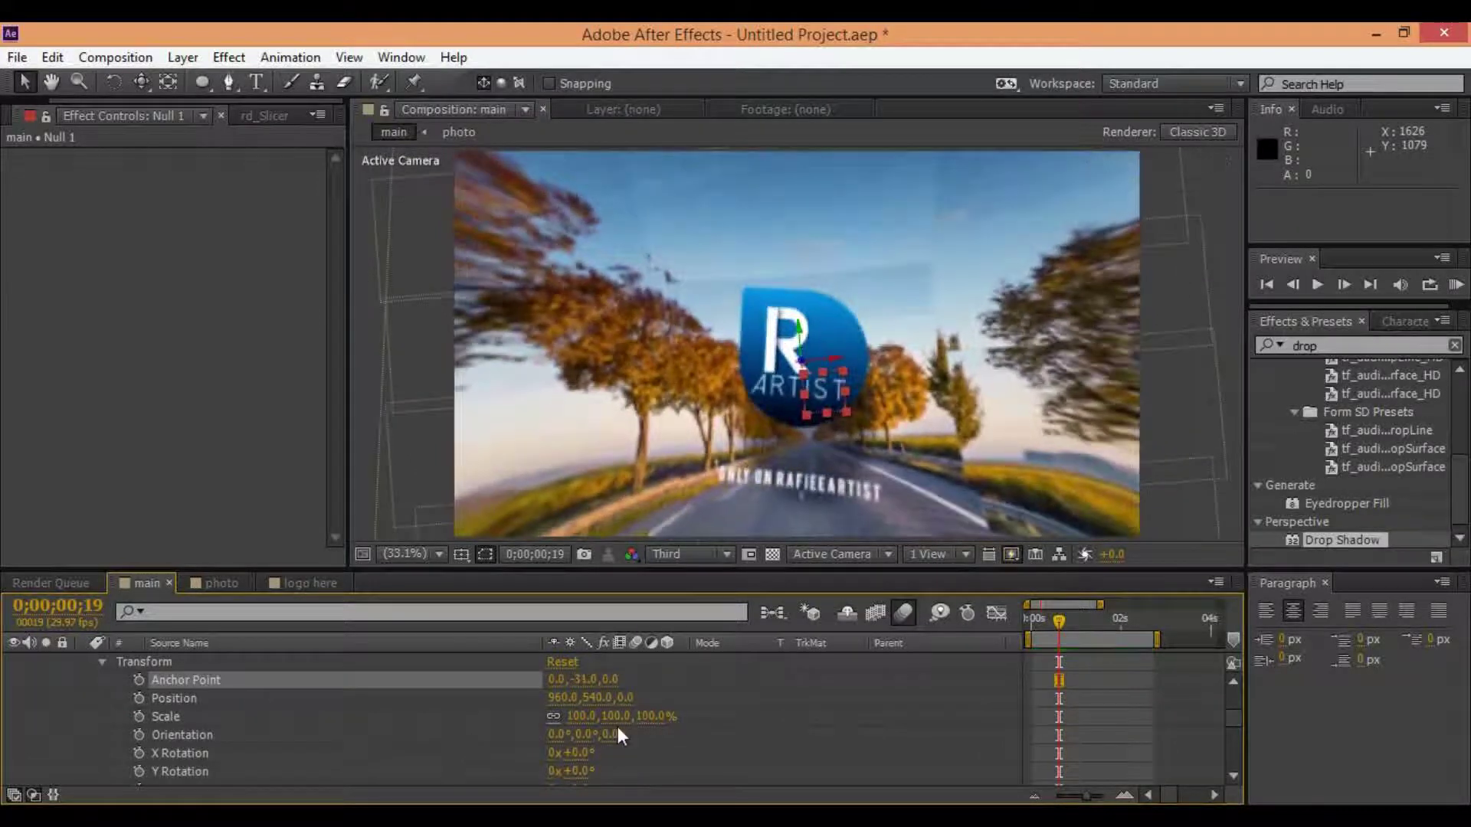
scroll(617, 726, up, 3)
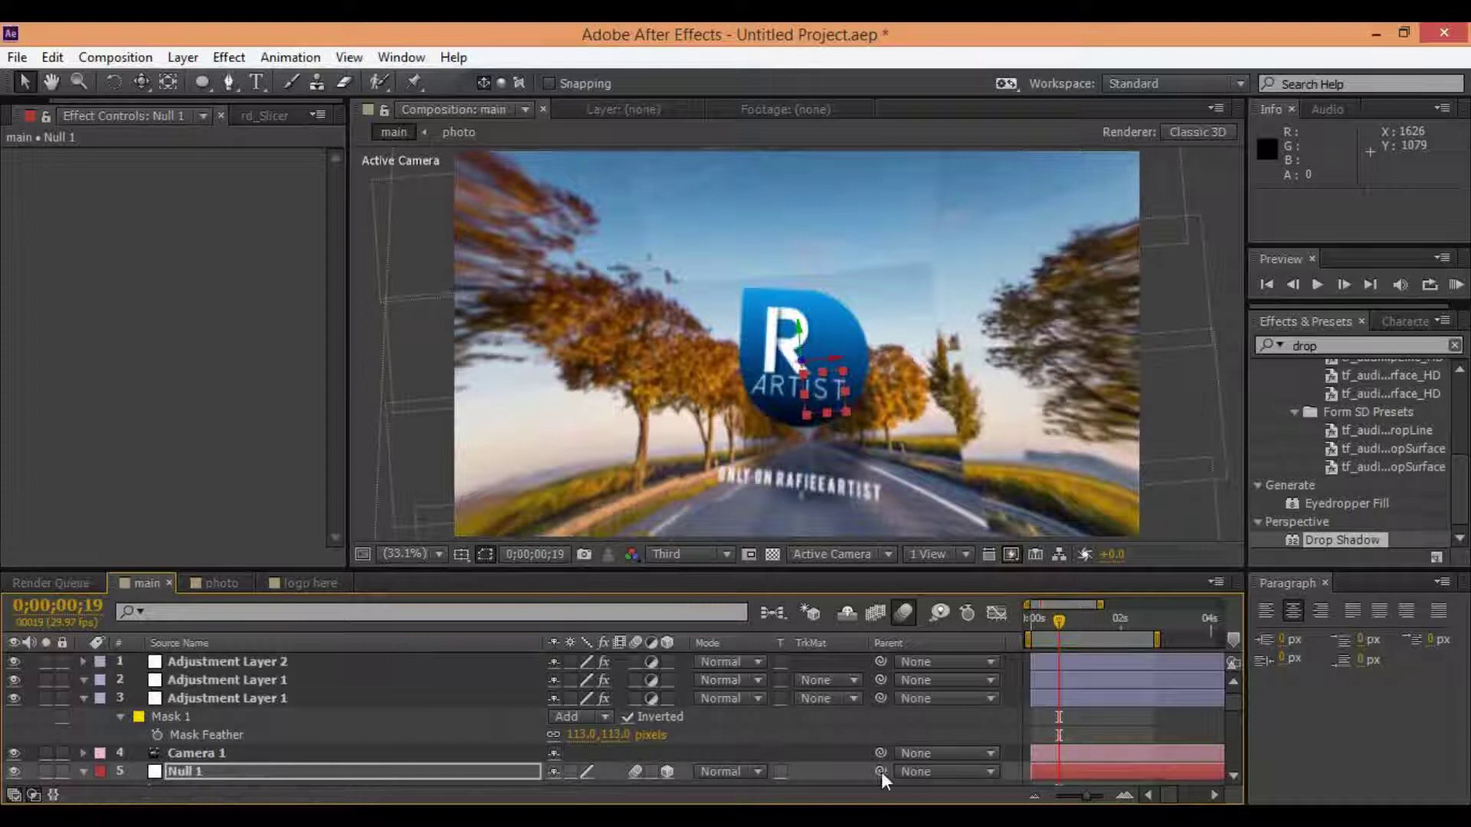
click(82, 698)
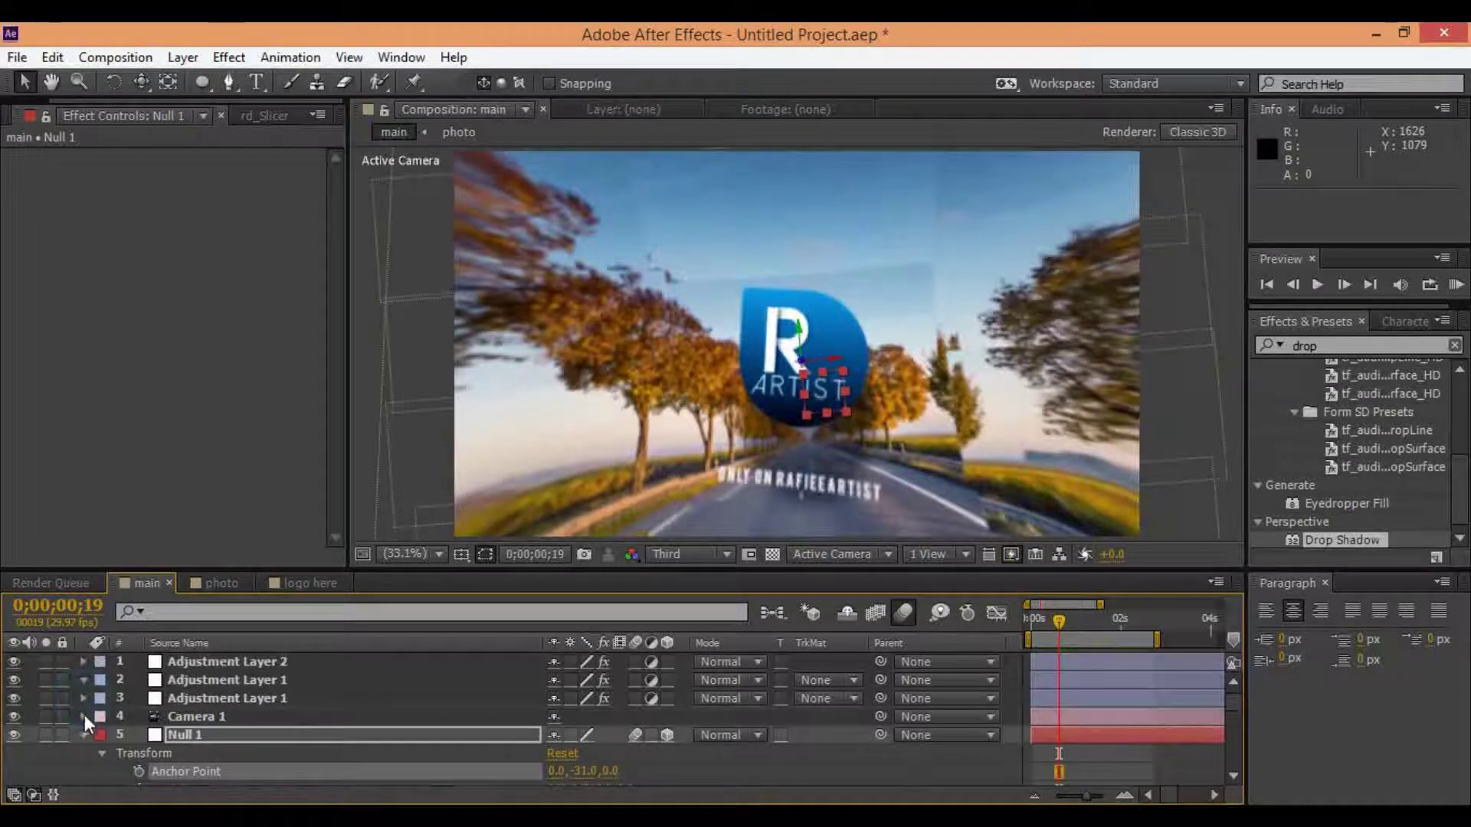
click(85, 731)
key(ctrl+z)
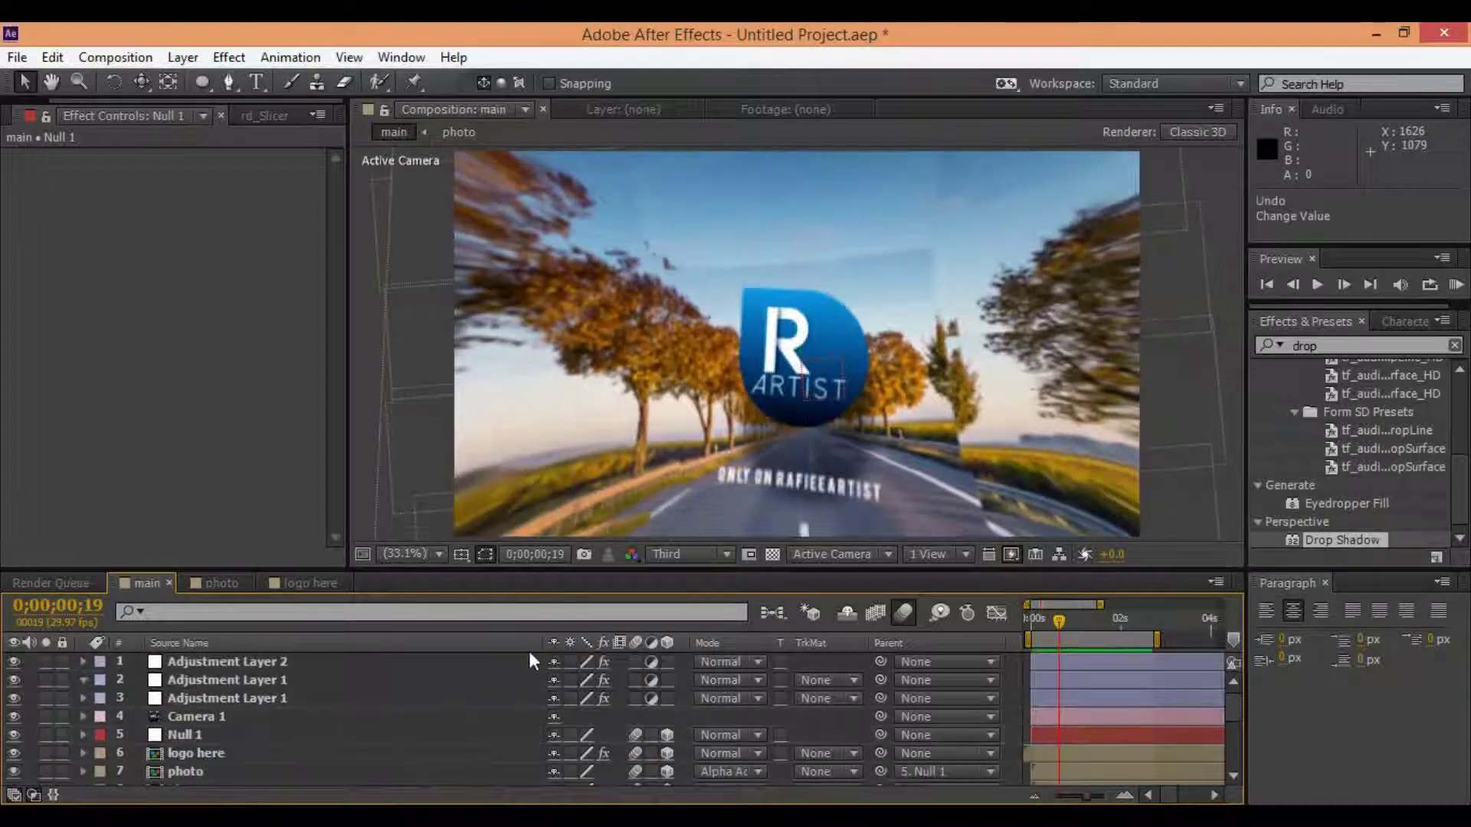
- Raise Null 1's Position Y so it reads 960, 421, 0
click(199, 739)
click(85, 735)
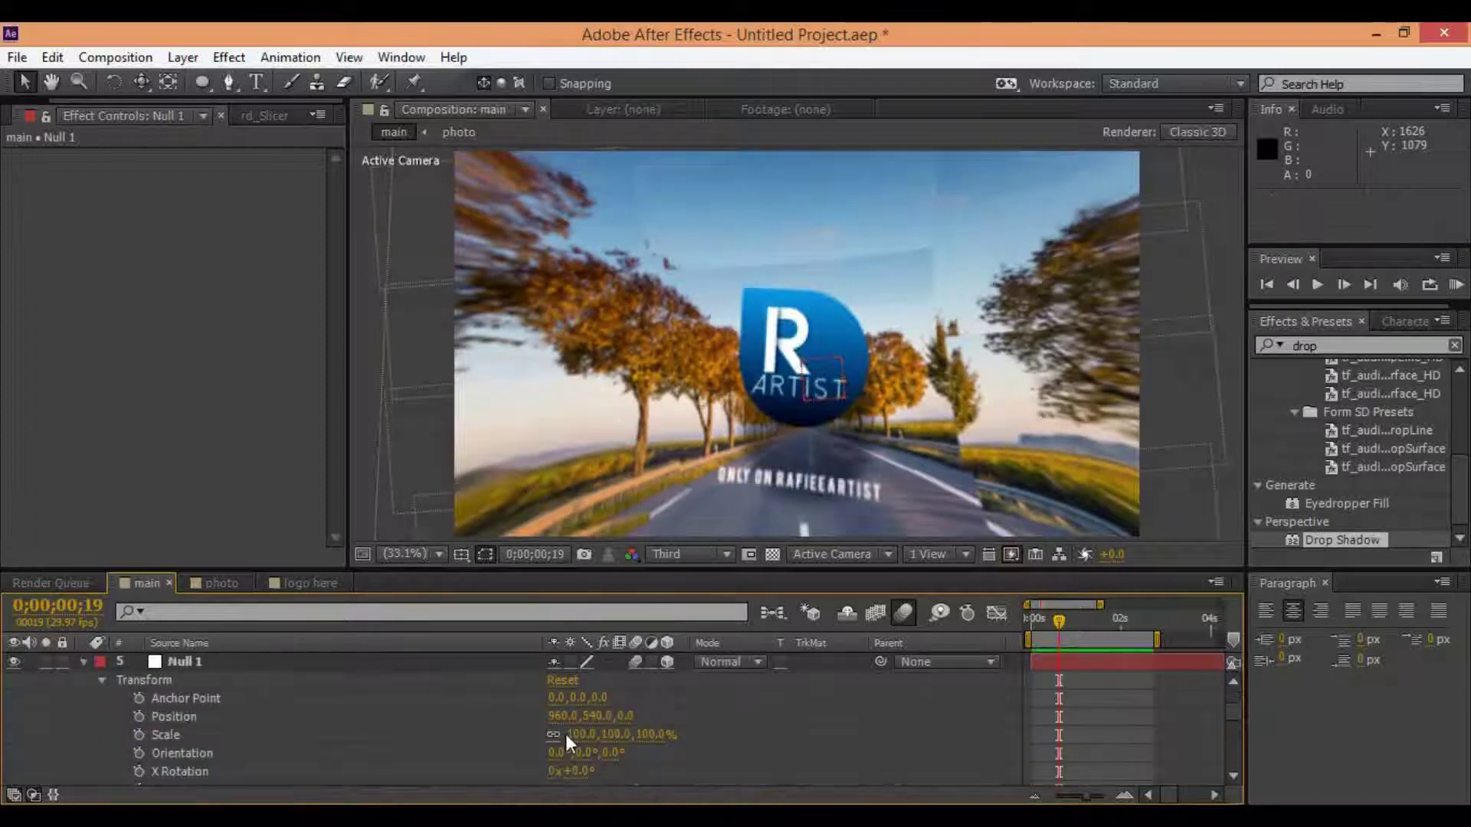
mouse_move(600, 719)
mouse_down()
mouse_move(441, 733)
mouse_move(455, 733)
mouse_up()
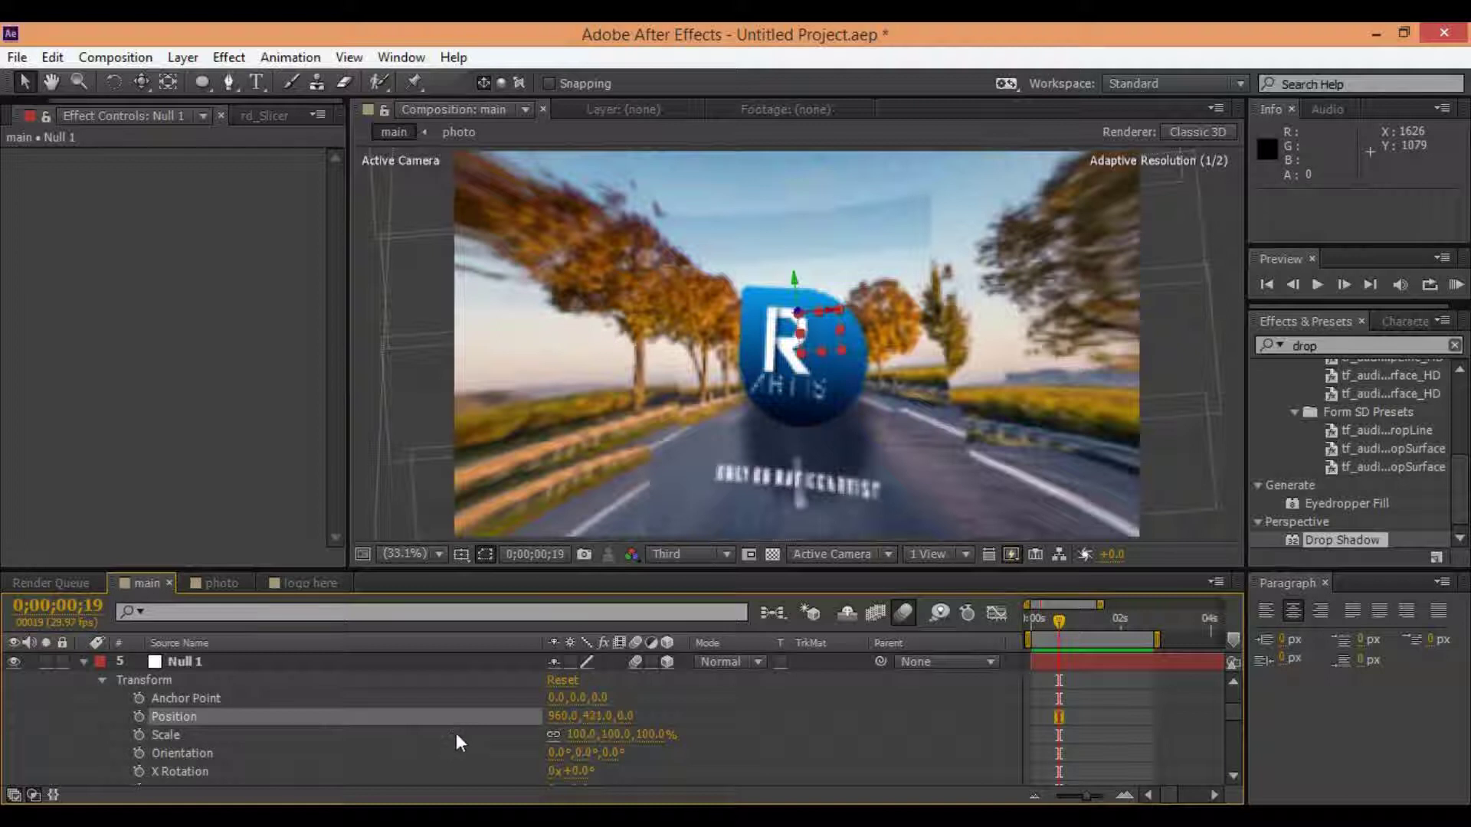
key(Return)
- Parent the logo here layer to 5. Null 1
click(84, 661)
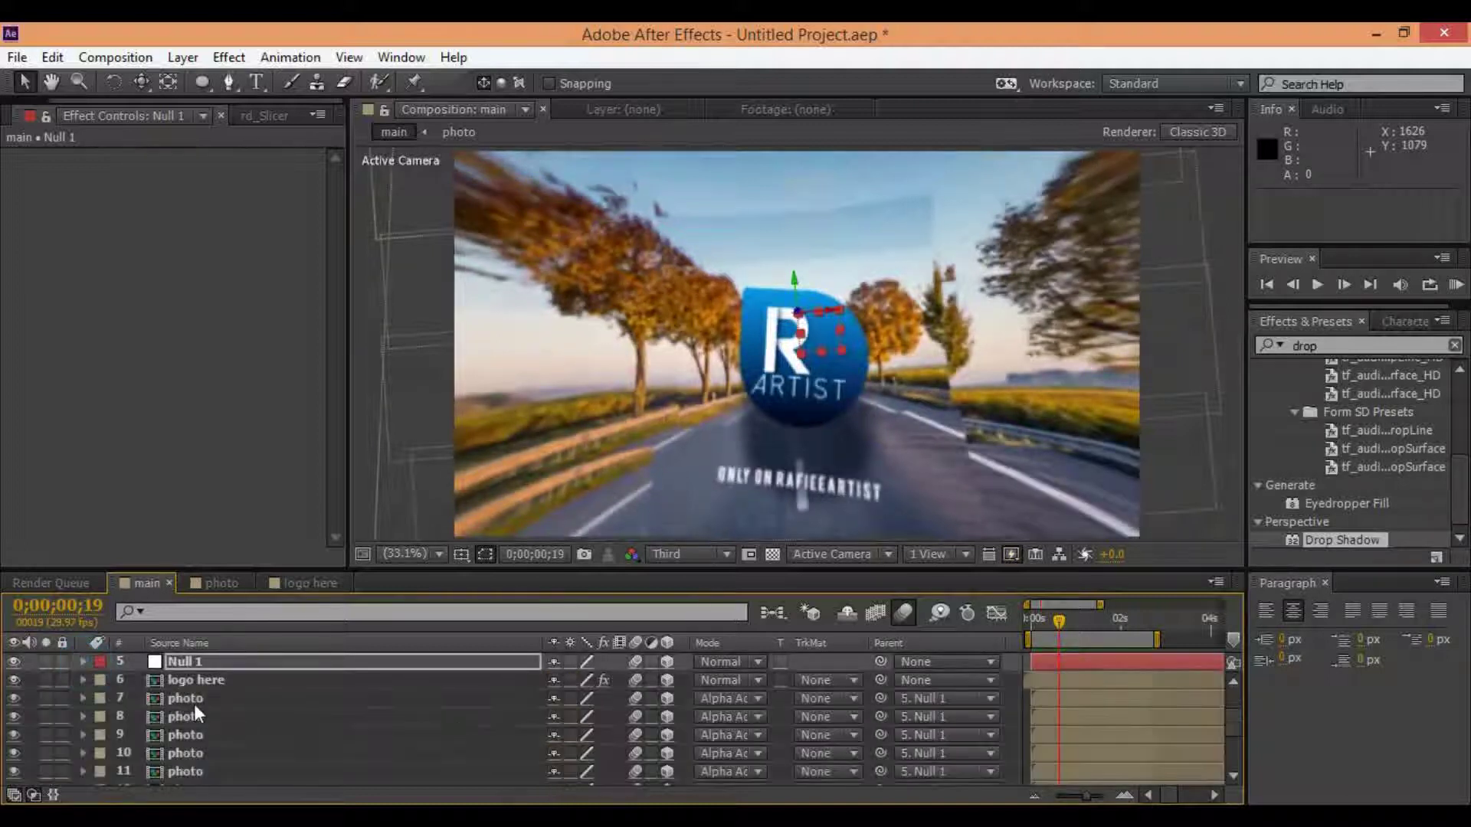
click(198, 698)
click(364, 679)
click(966, 680)
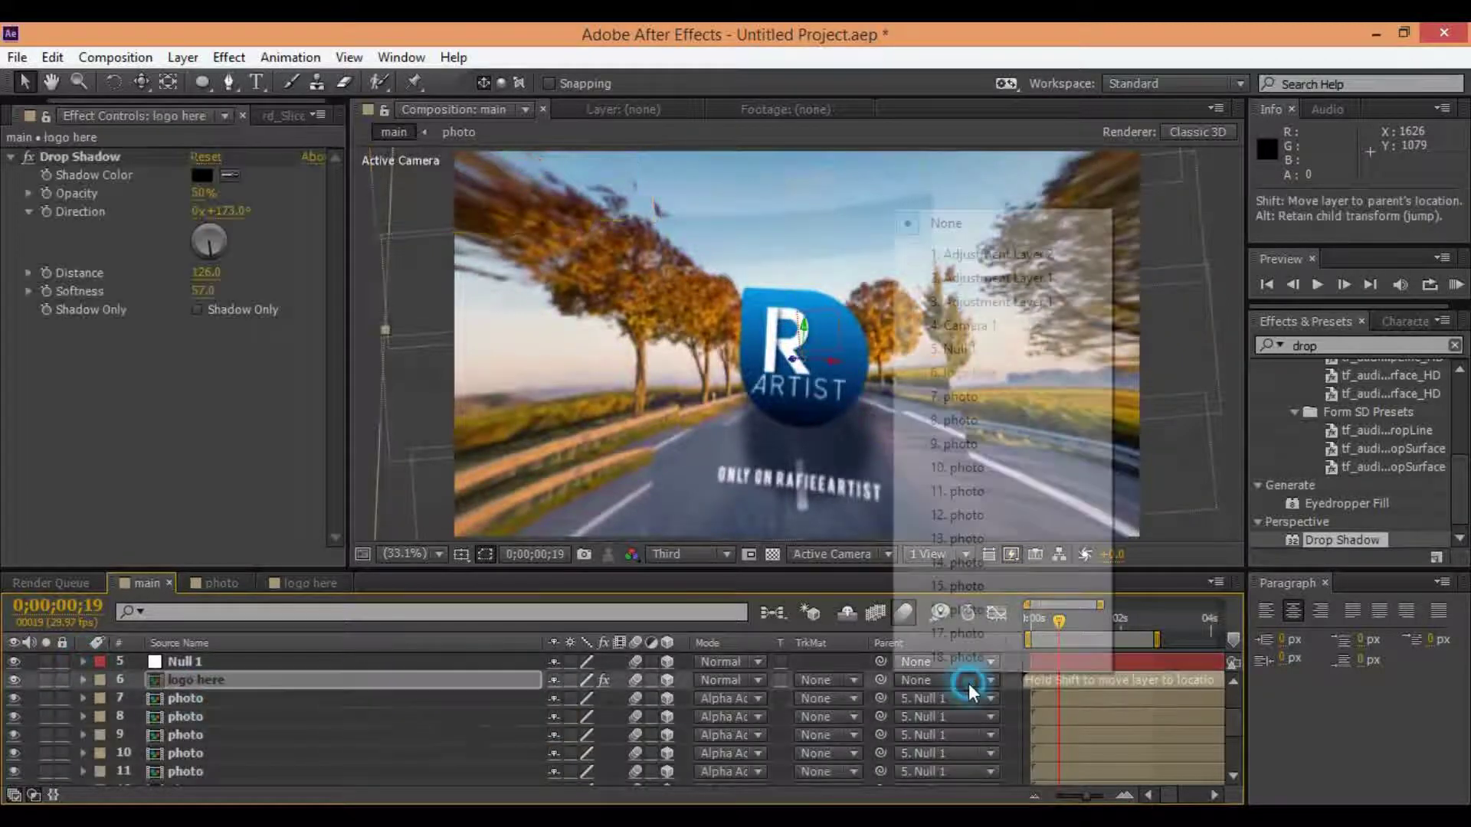
click(988, 348)
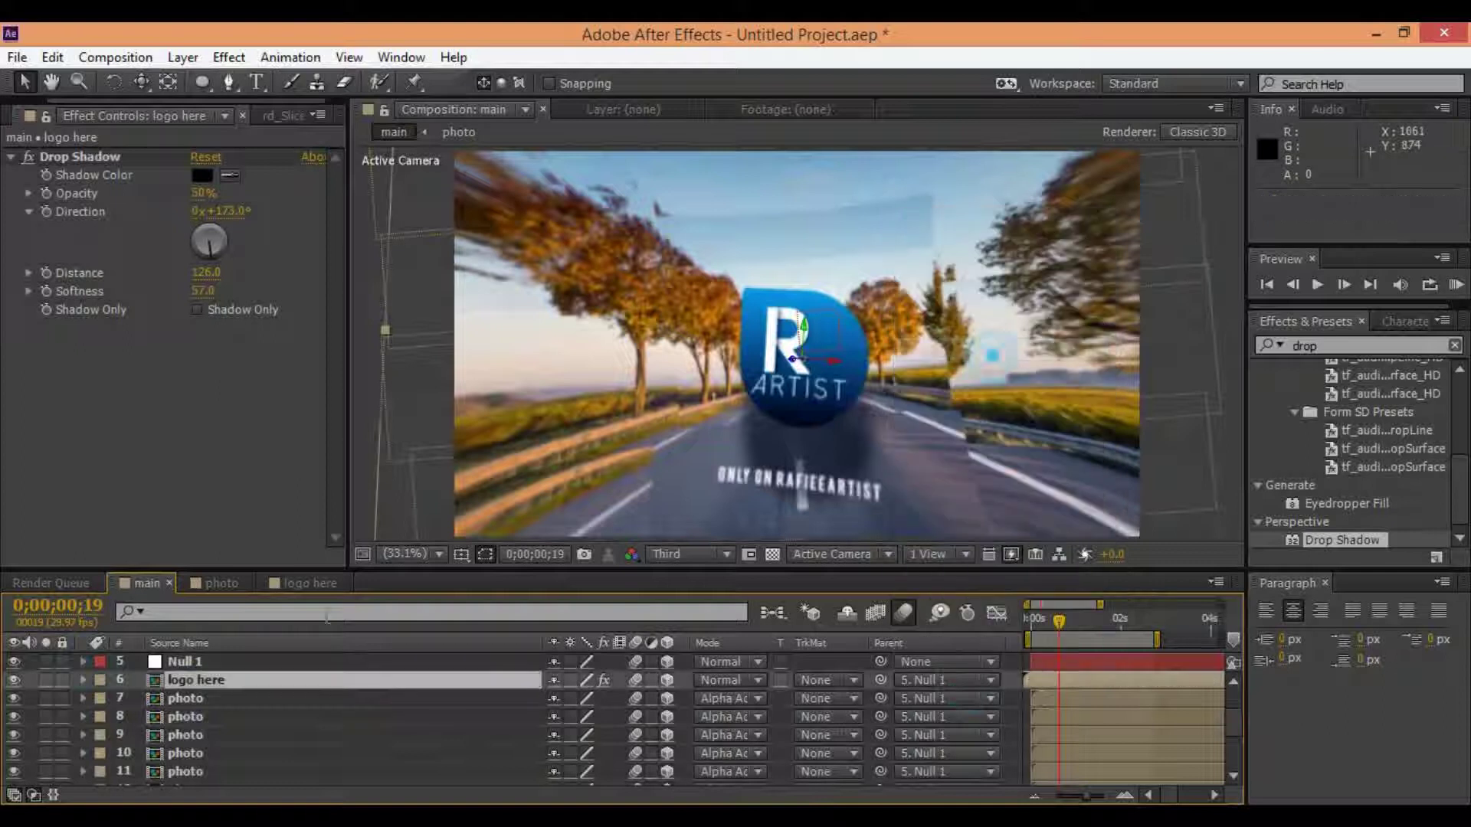
key(F2)
- Keyframe Null 1's Position, scrub Y and Z, and move the second keyframe to 2;20
click(83, 664)
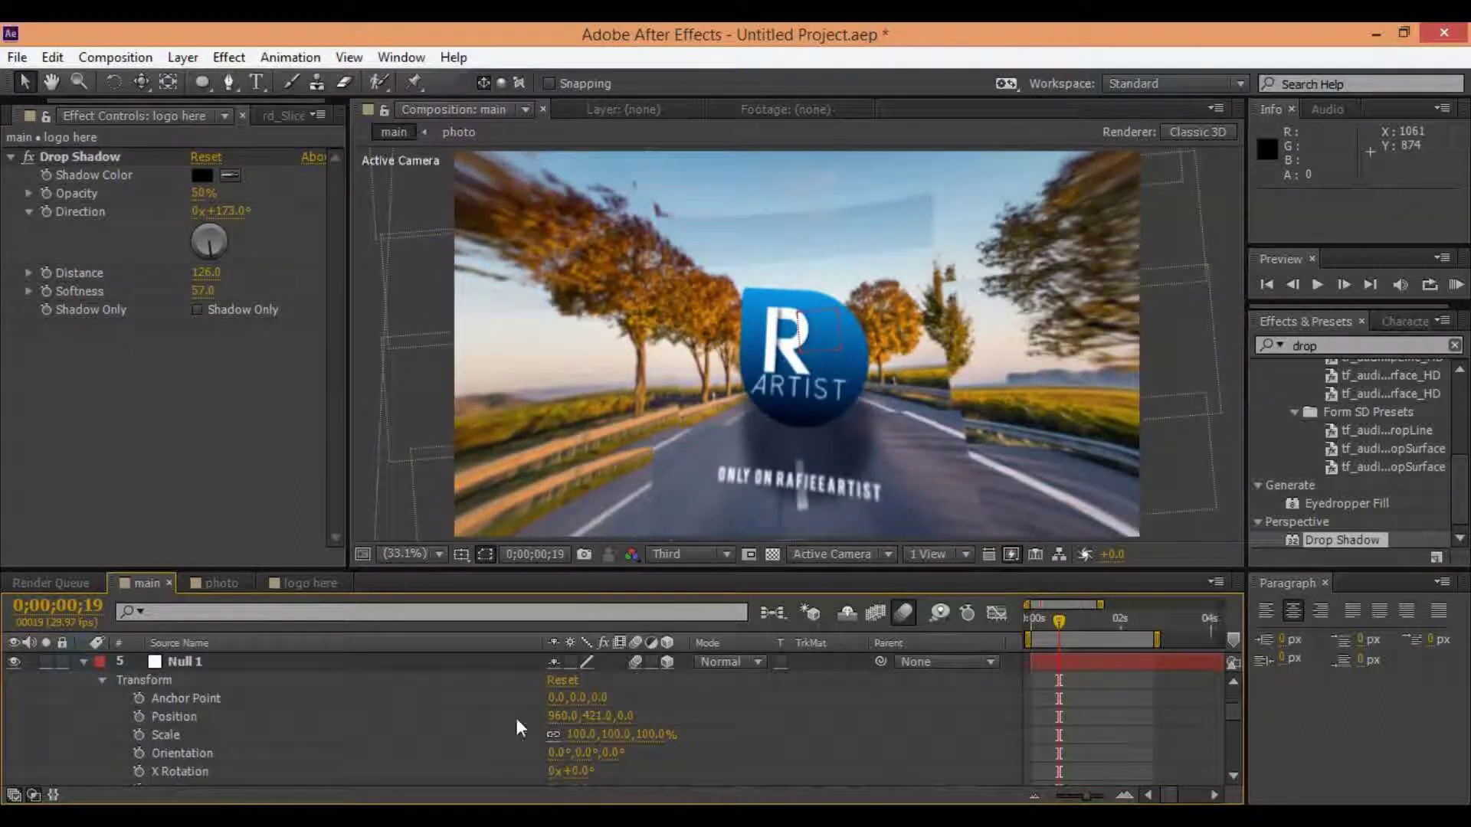
click(139, 717)
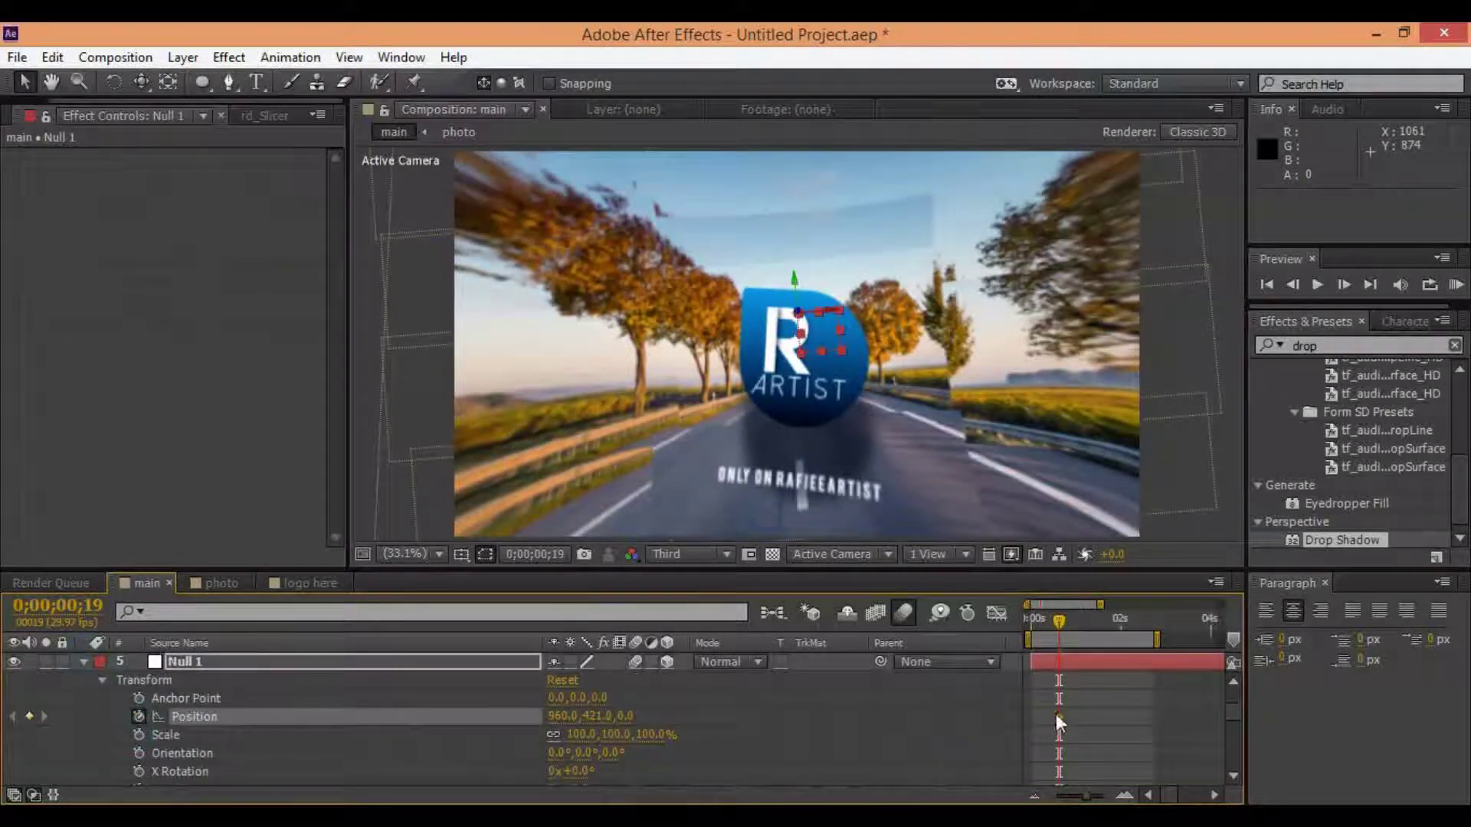
mouse_move(592, 717)
mouse_down()
mouse_move(739, 734)
mouse_move(542, 737)
mouse_up()
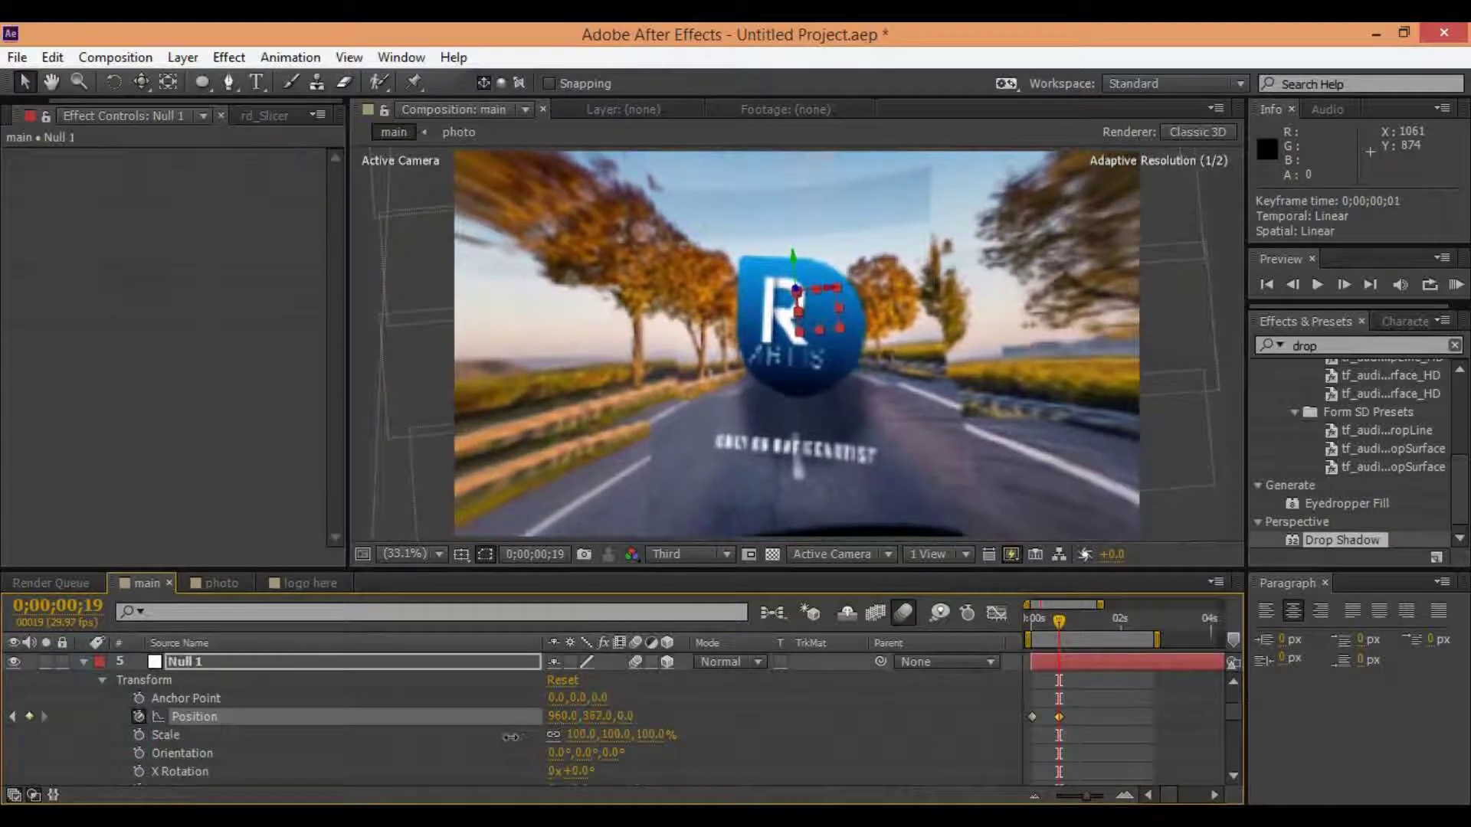
drag(624, 717, 957, 727)
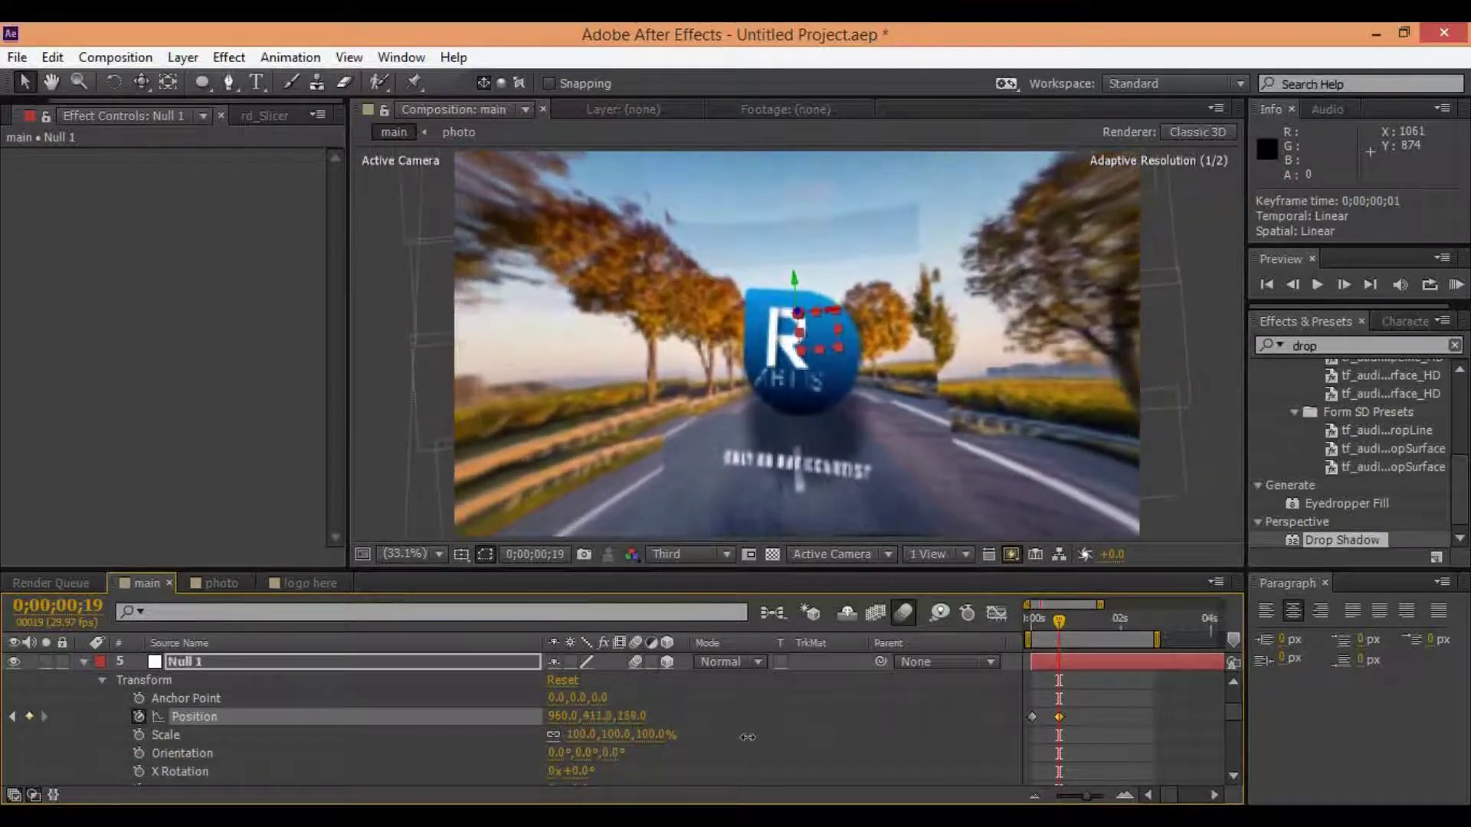
drag(1058, 717, 1149, 716)
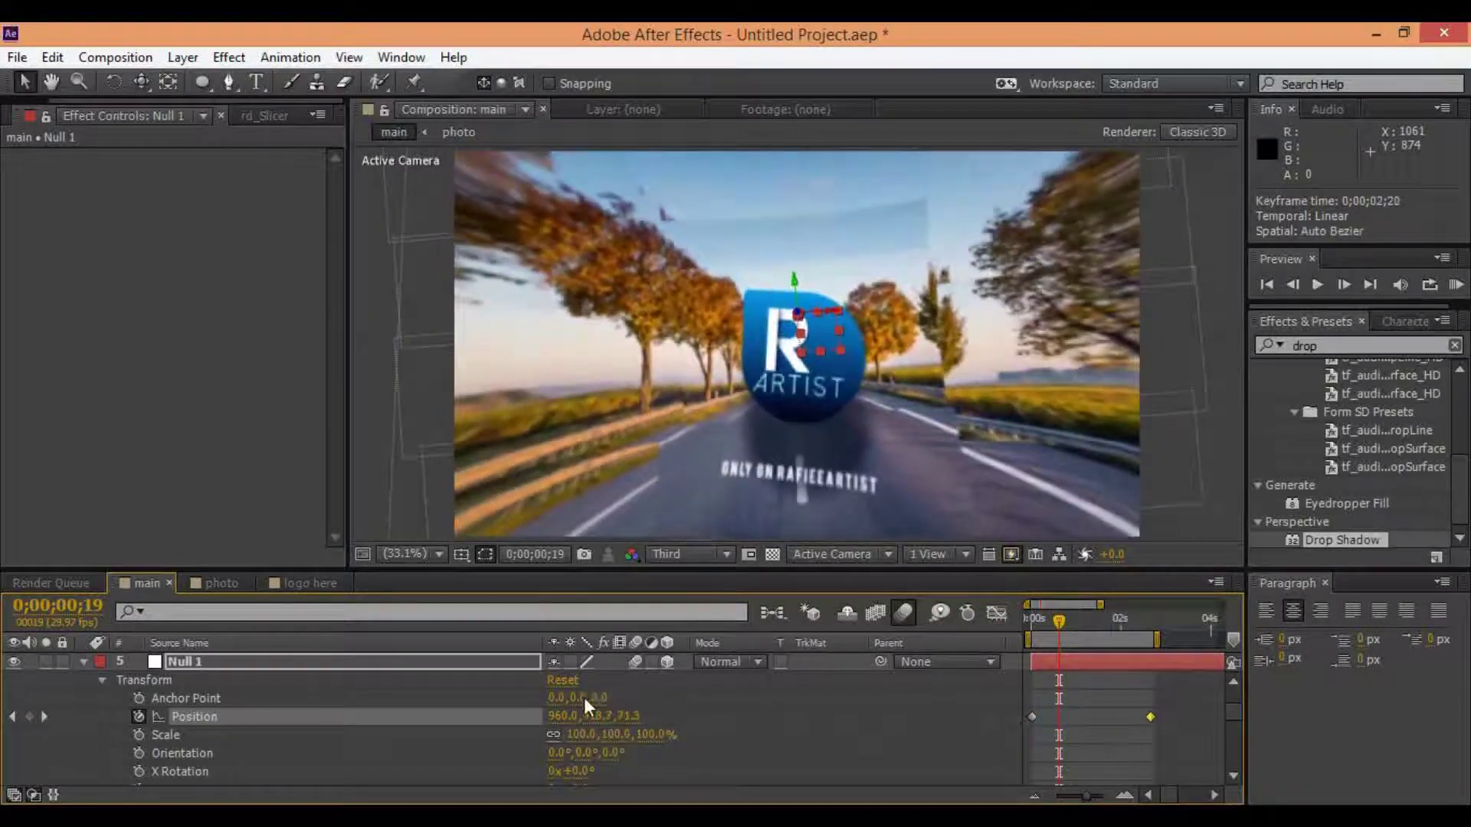
drag(583, 697, 586, 727)
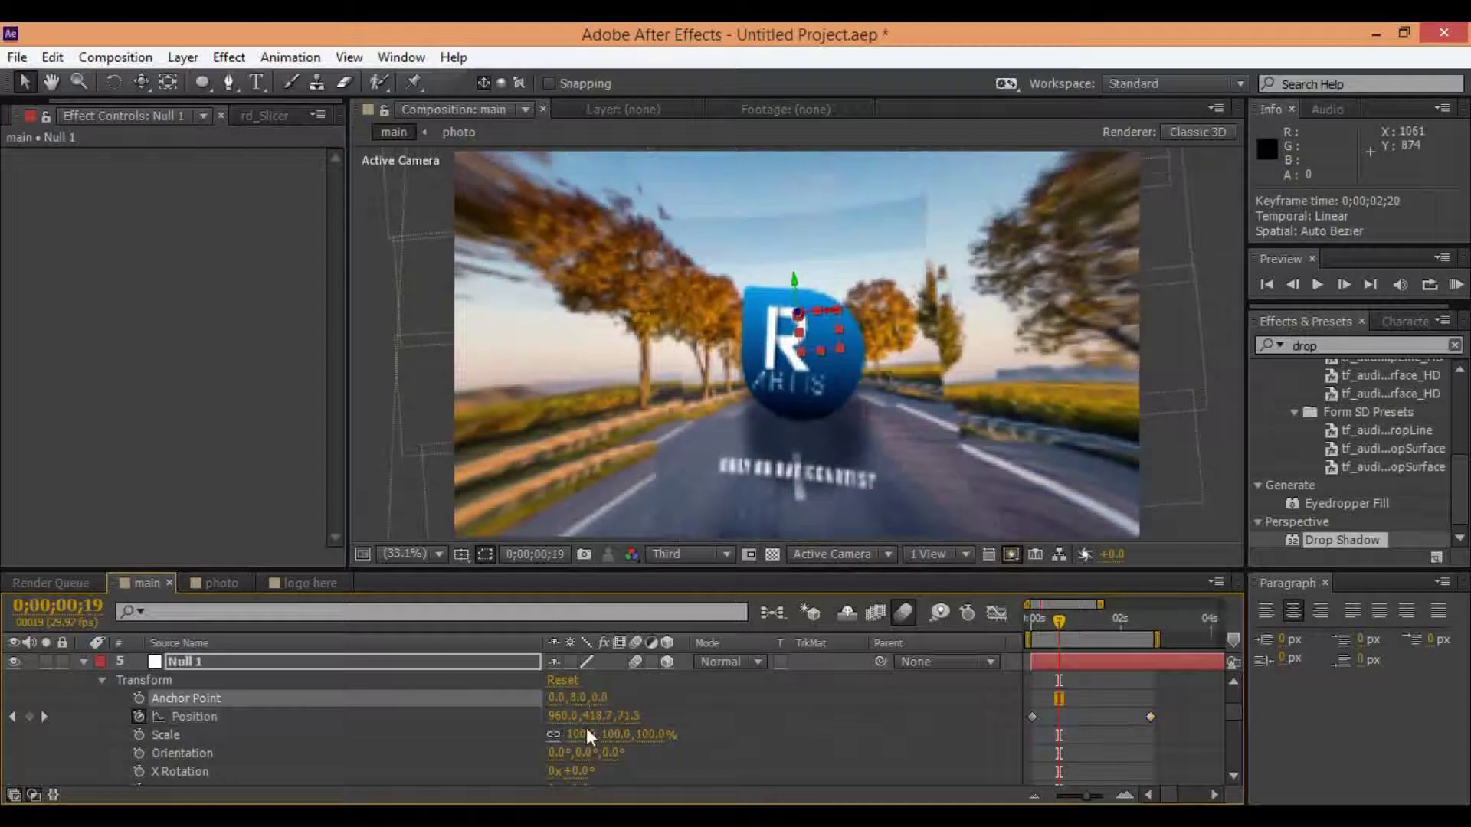
drag(582, 752, 542, 753)
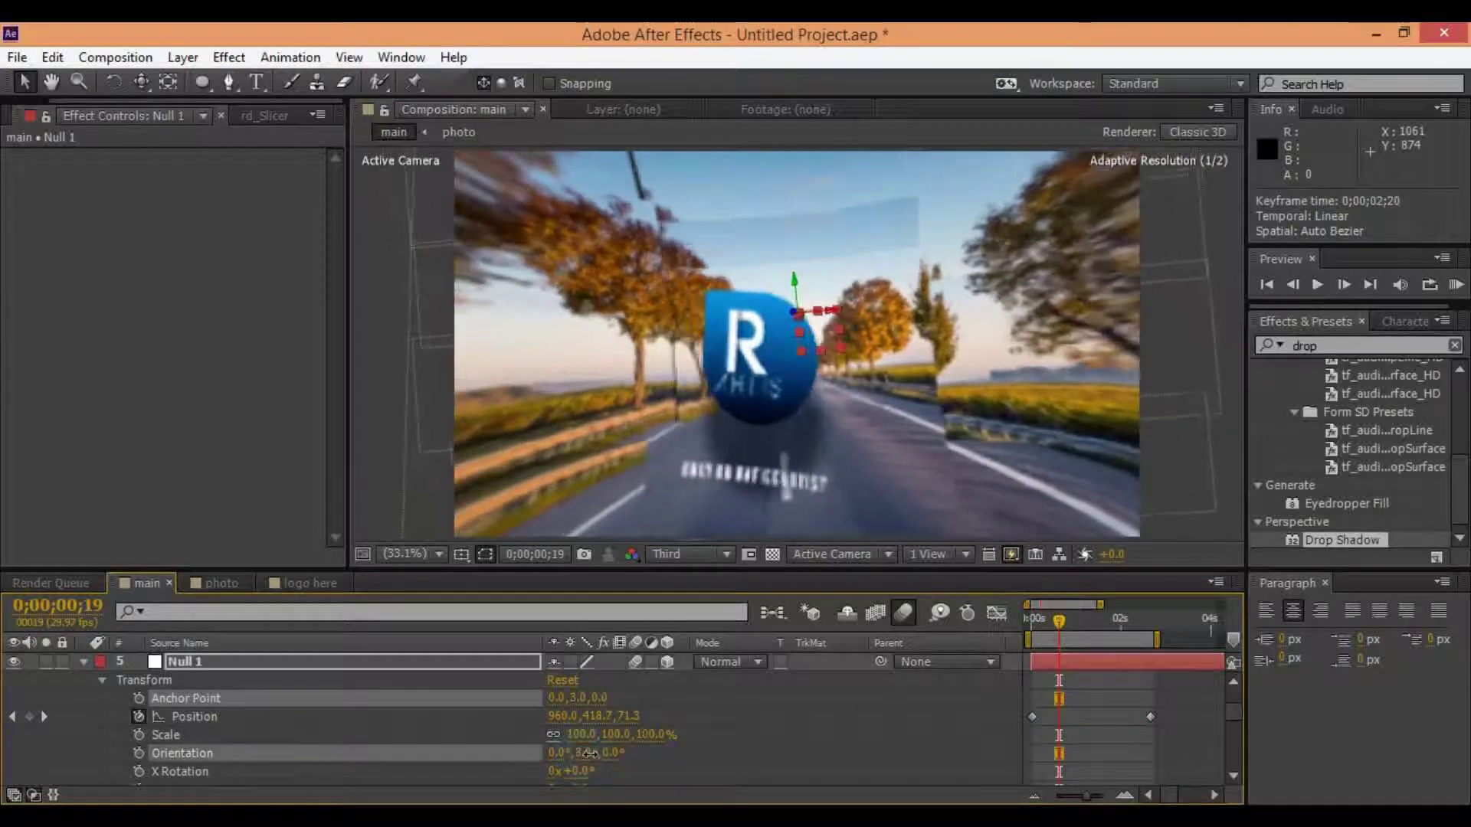
key(ctrl+z)
- Return the current-time indicator to 0;00 for playback
drag(1066, 620, 1037, 630)
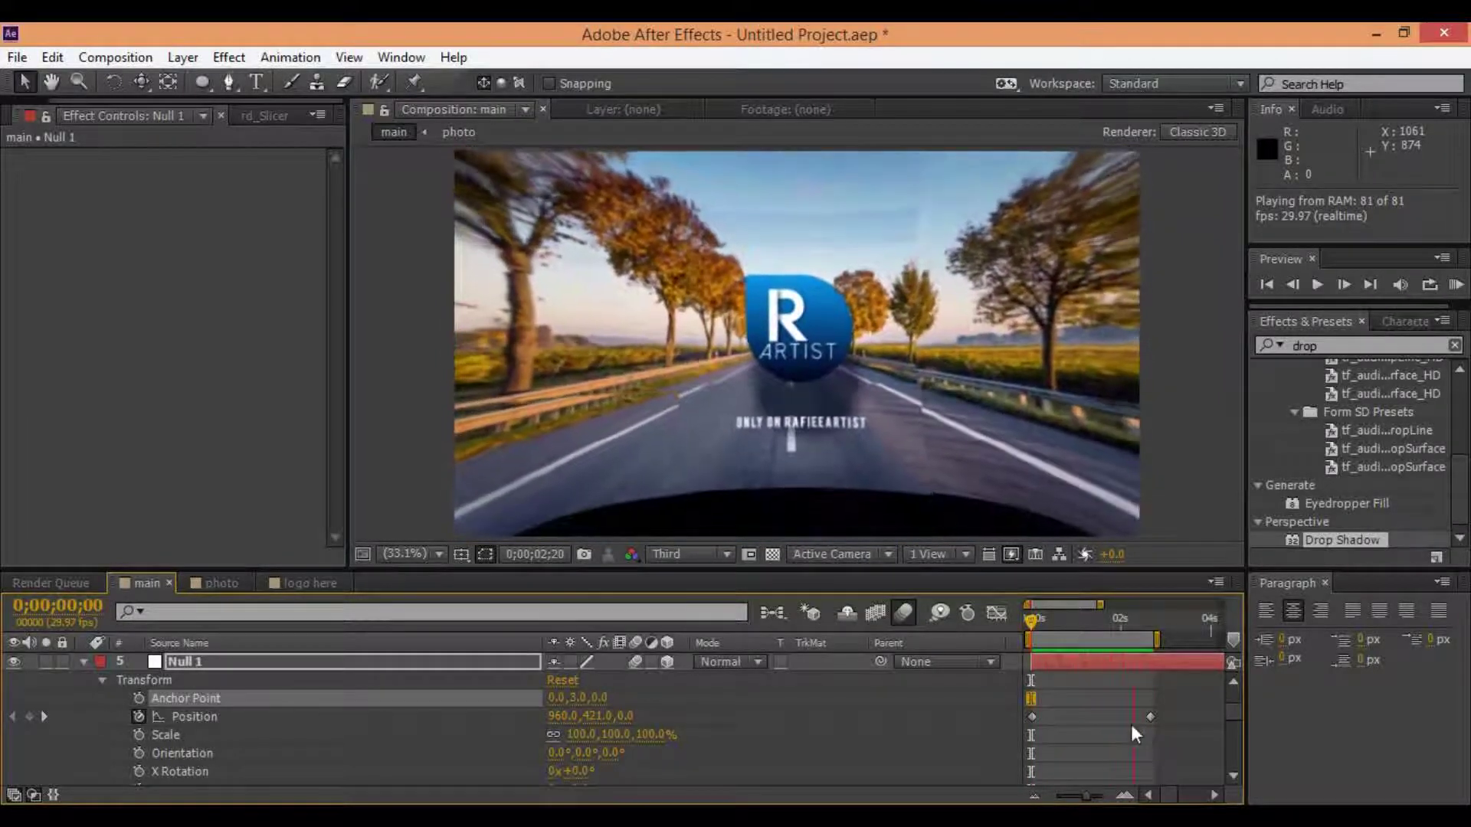
- At 2;10 and 3;19, lower Null 1's Anchor Point Y (-121, -188) and keyframe Position Y
click(1082, 726)
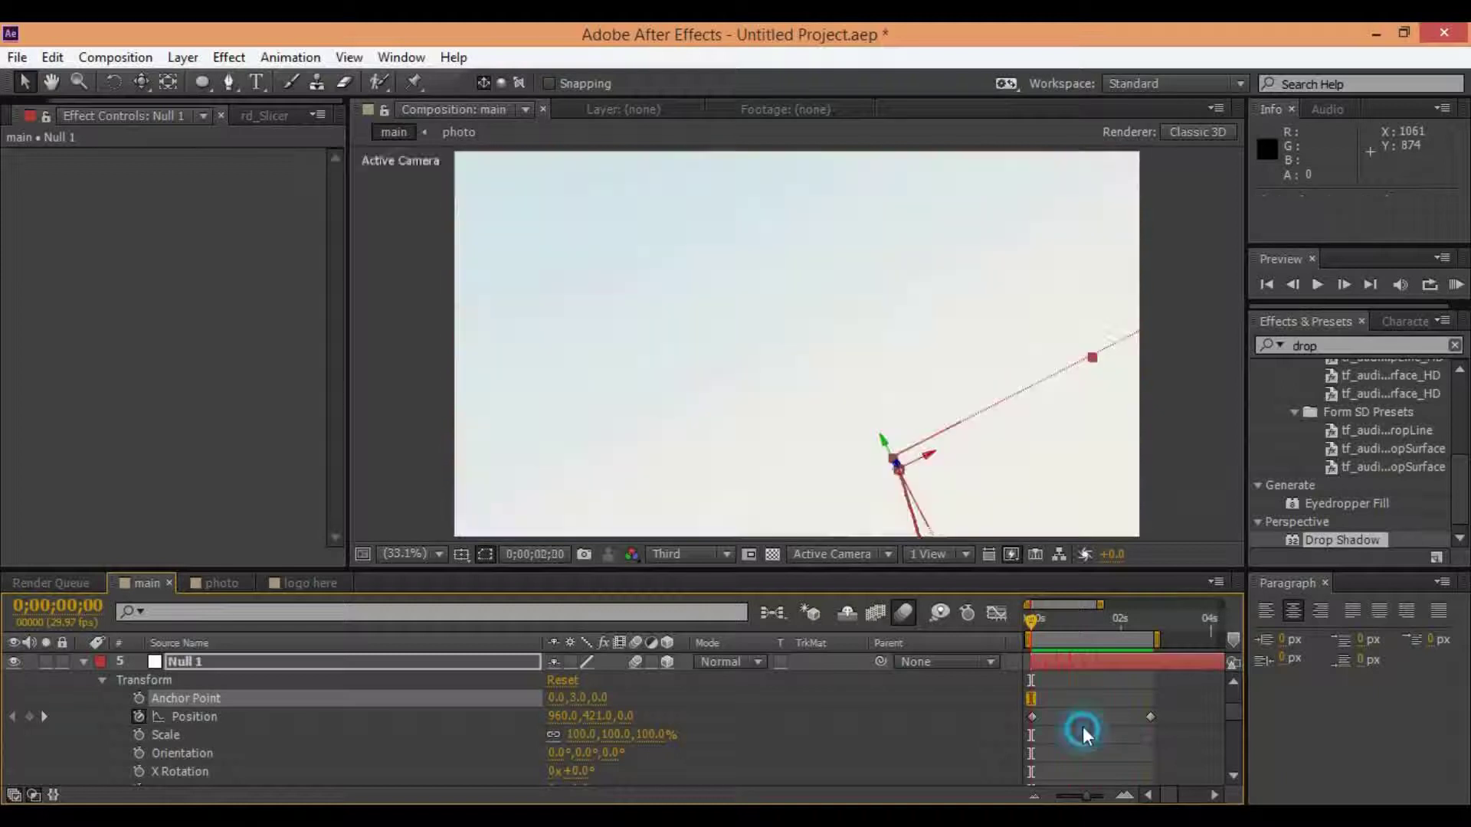
drag(1052, 622, 1135, 622)
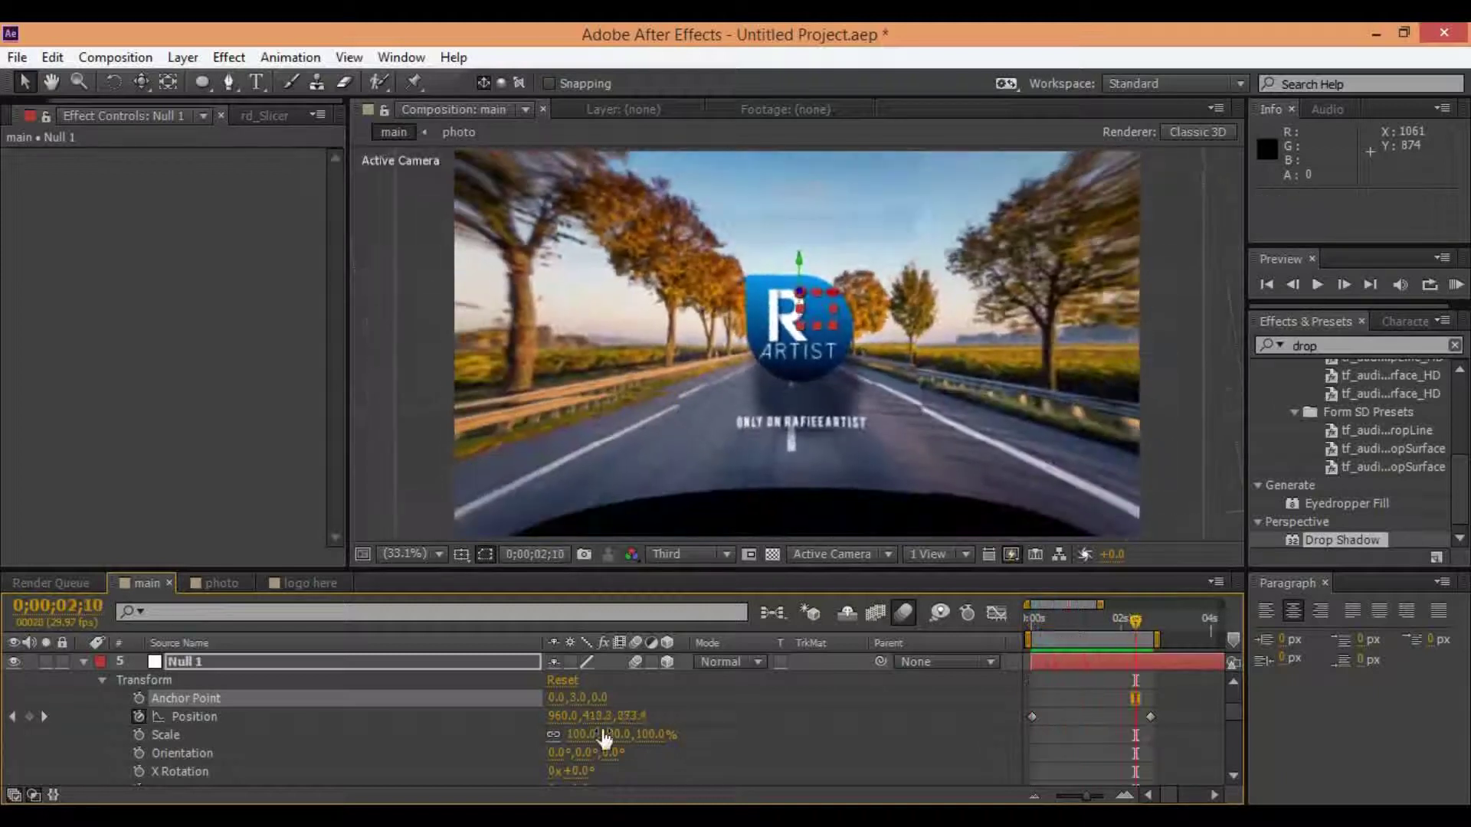
drag(552, 698, 432, 713)
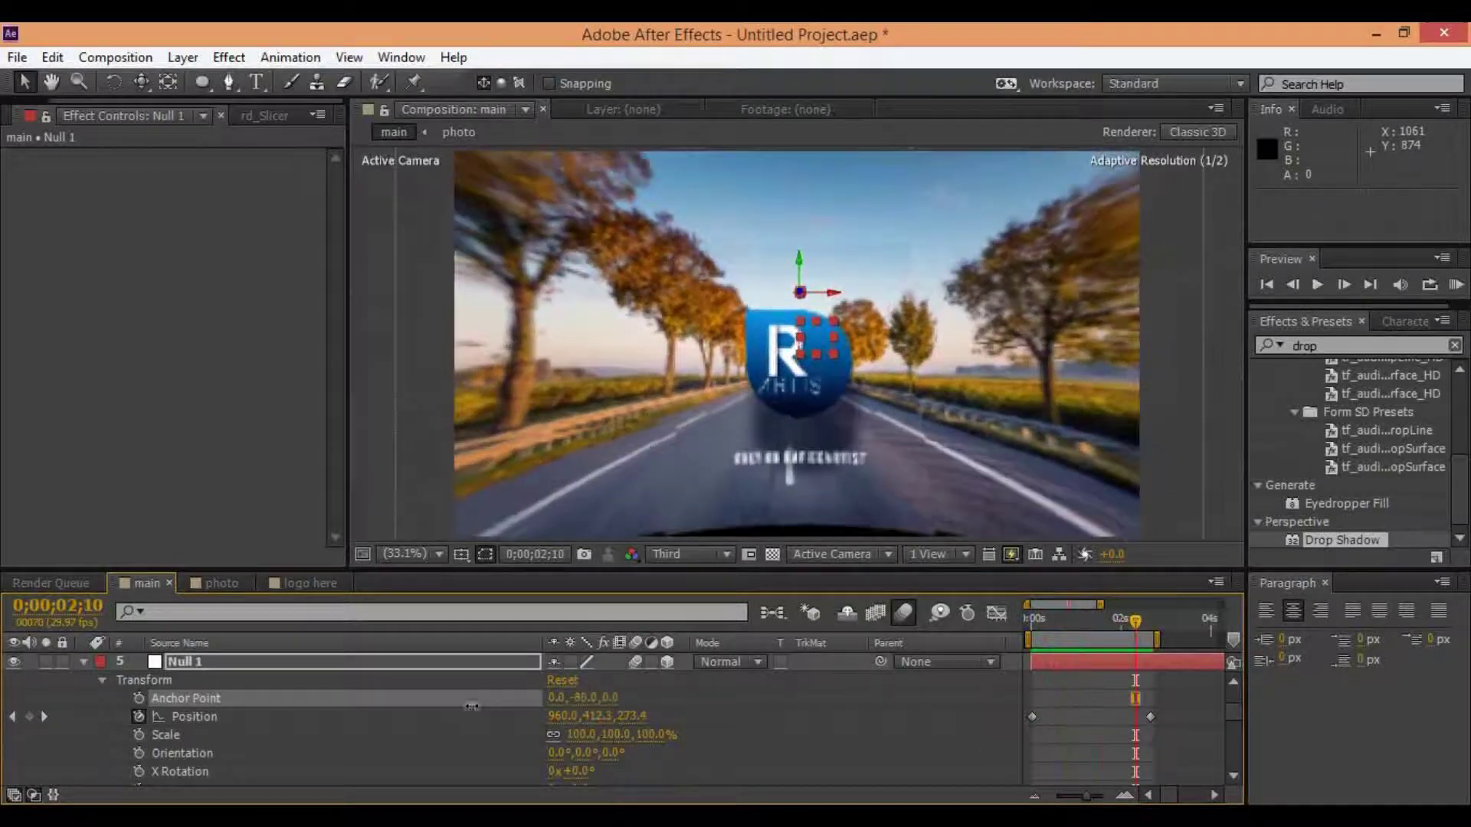
mouse_move(1056, 623)
mouse_down()
mouse_move(1187, 641)
mouse_move(1195, 661)
mouse_up()
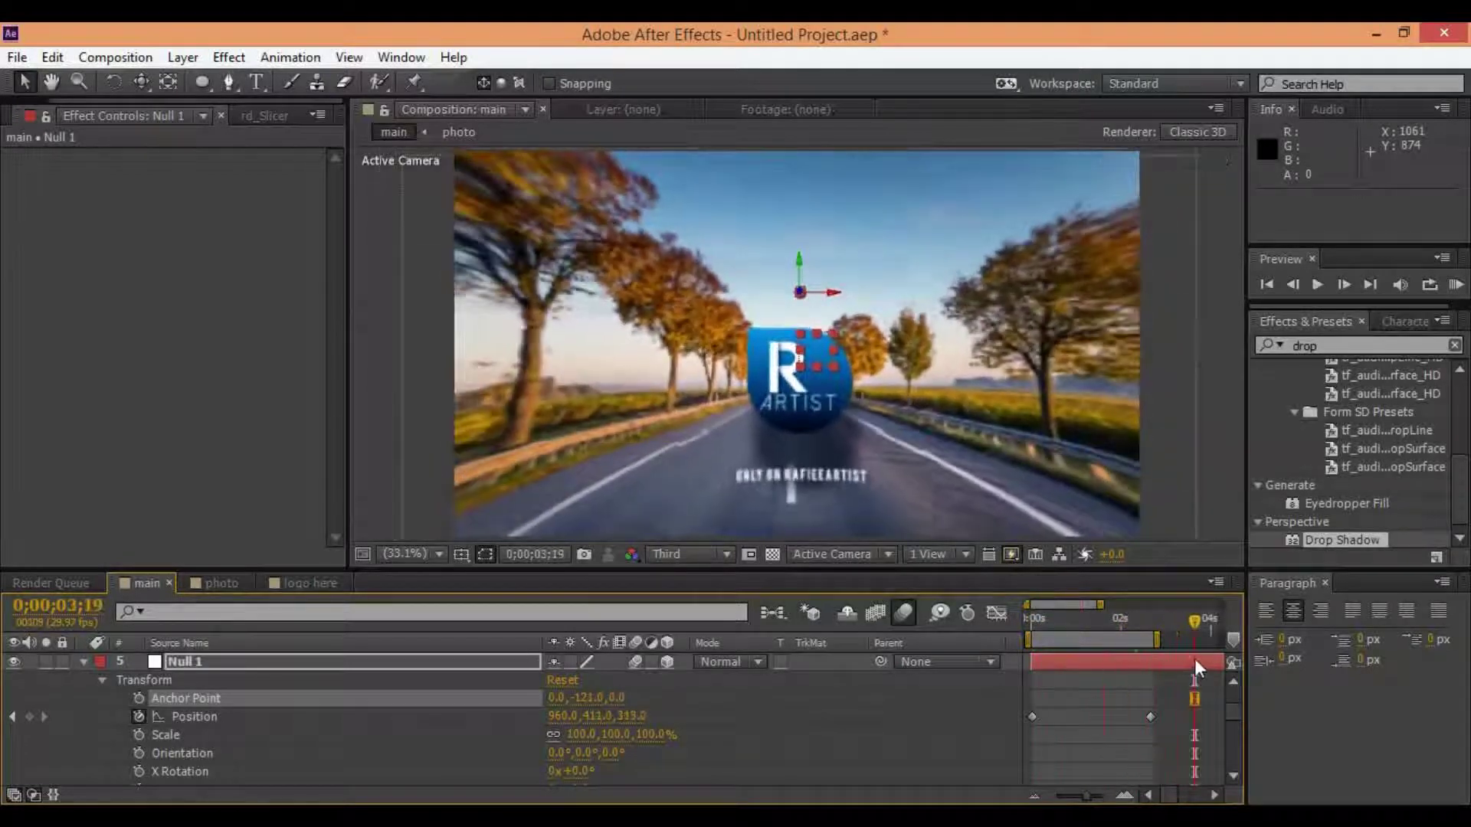
mouse_move(603, 726)
mouse_down()
mouse_move(582, 724)
mouse_move(708, 751)
mouse_up()
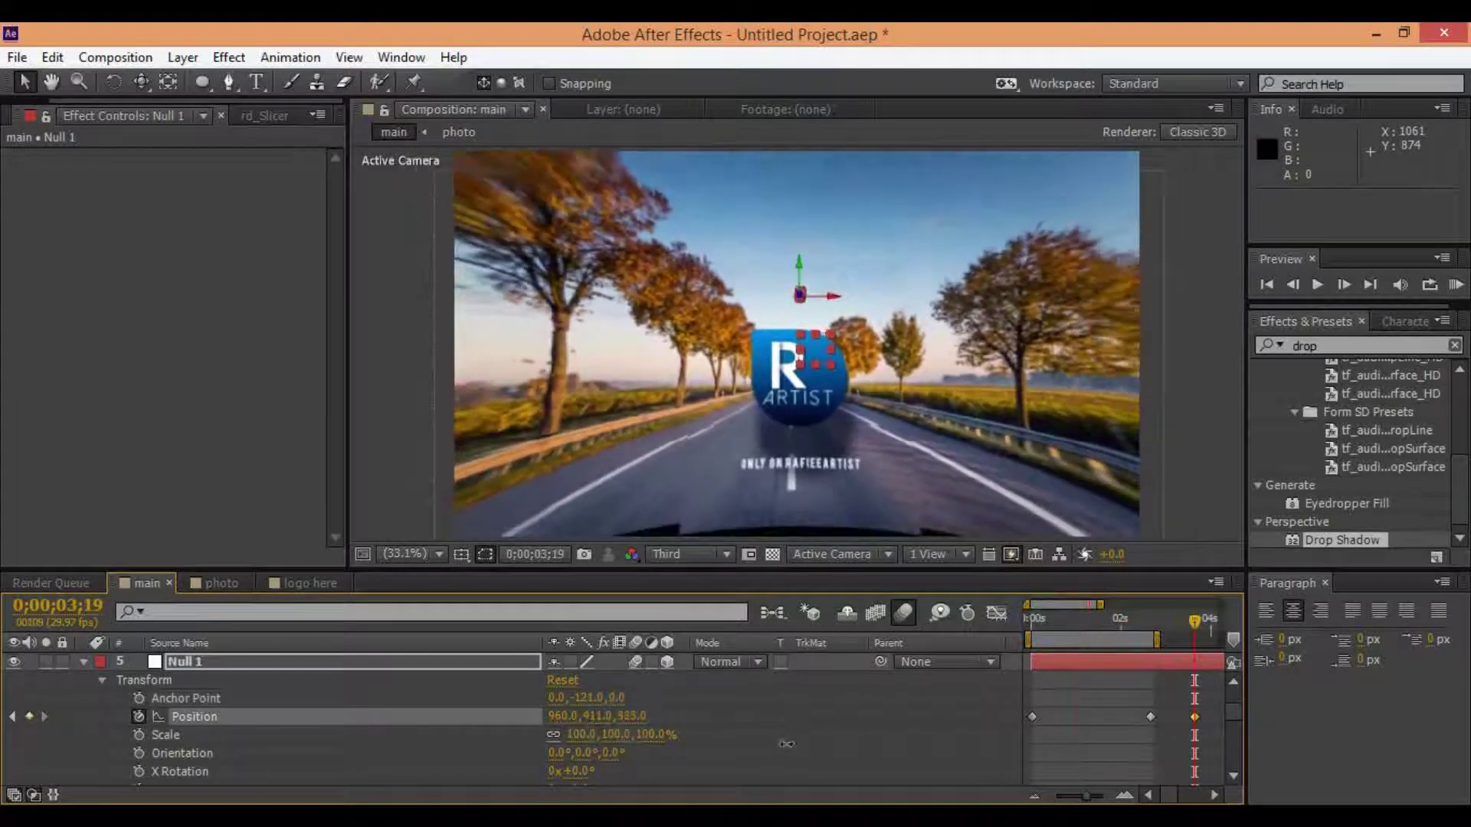
drag(576, 698, 515, 714)
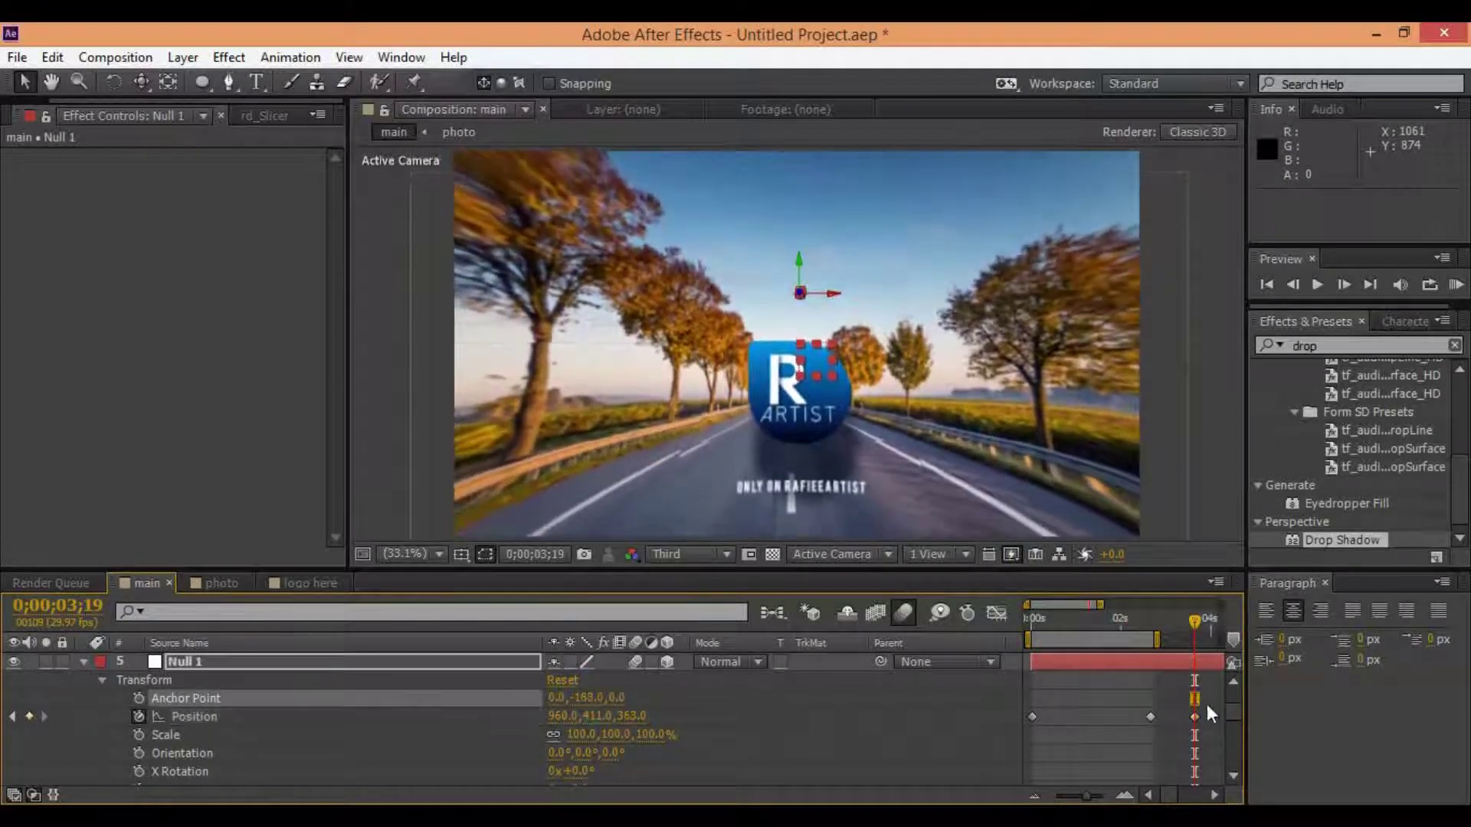
- Ease the earlier-moved Position keyframes and keyframe Scale 77% and Anchor Point 0, -213, 0 at 2;08
click(1151, 718)
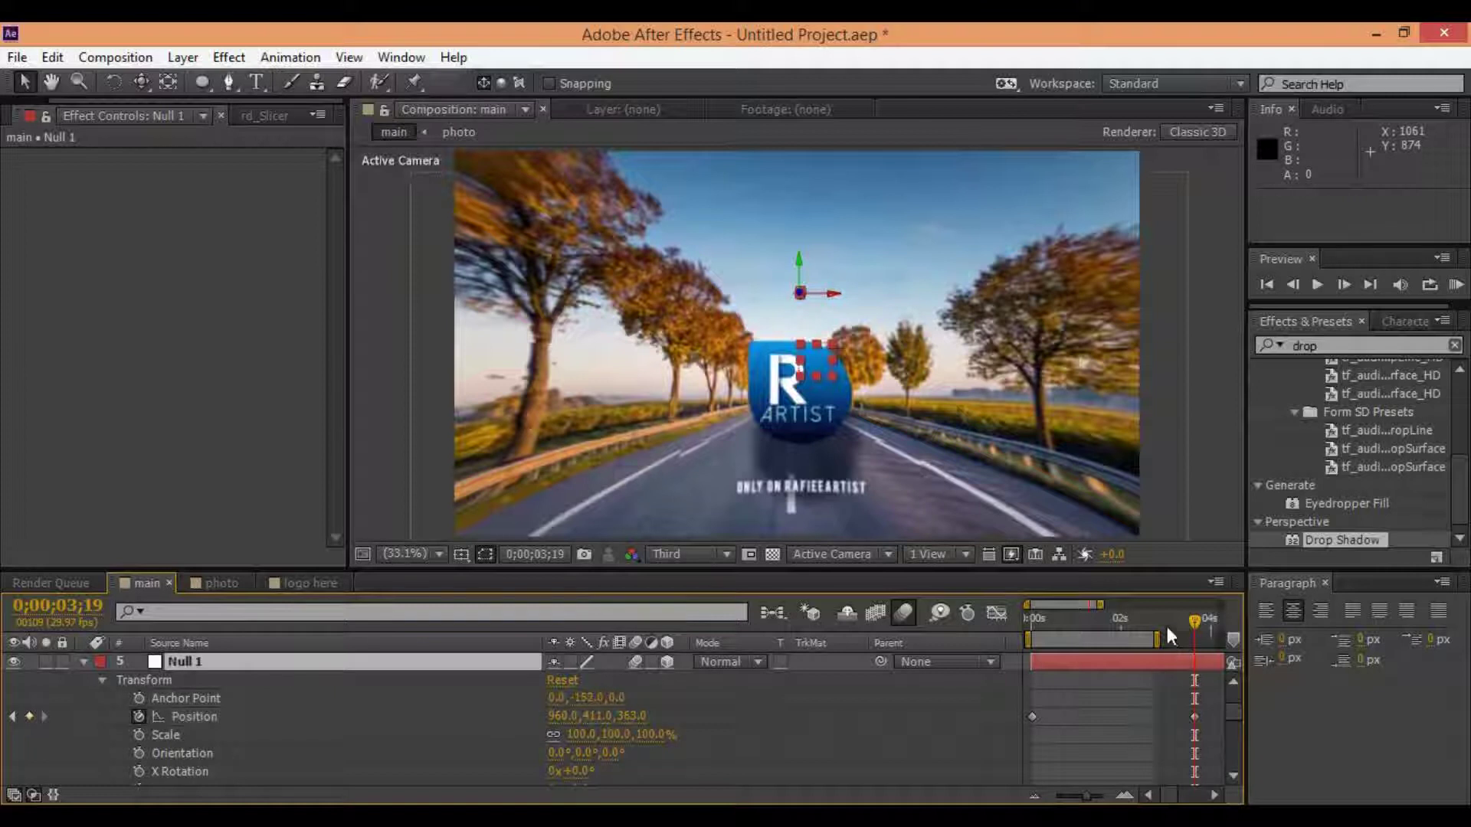
drag(1196, 718, 908, 714)
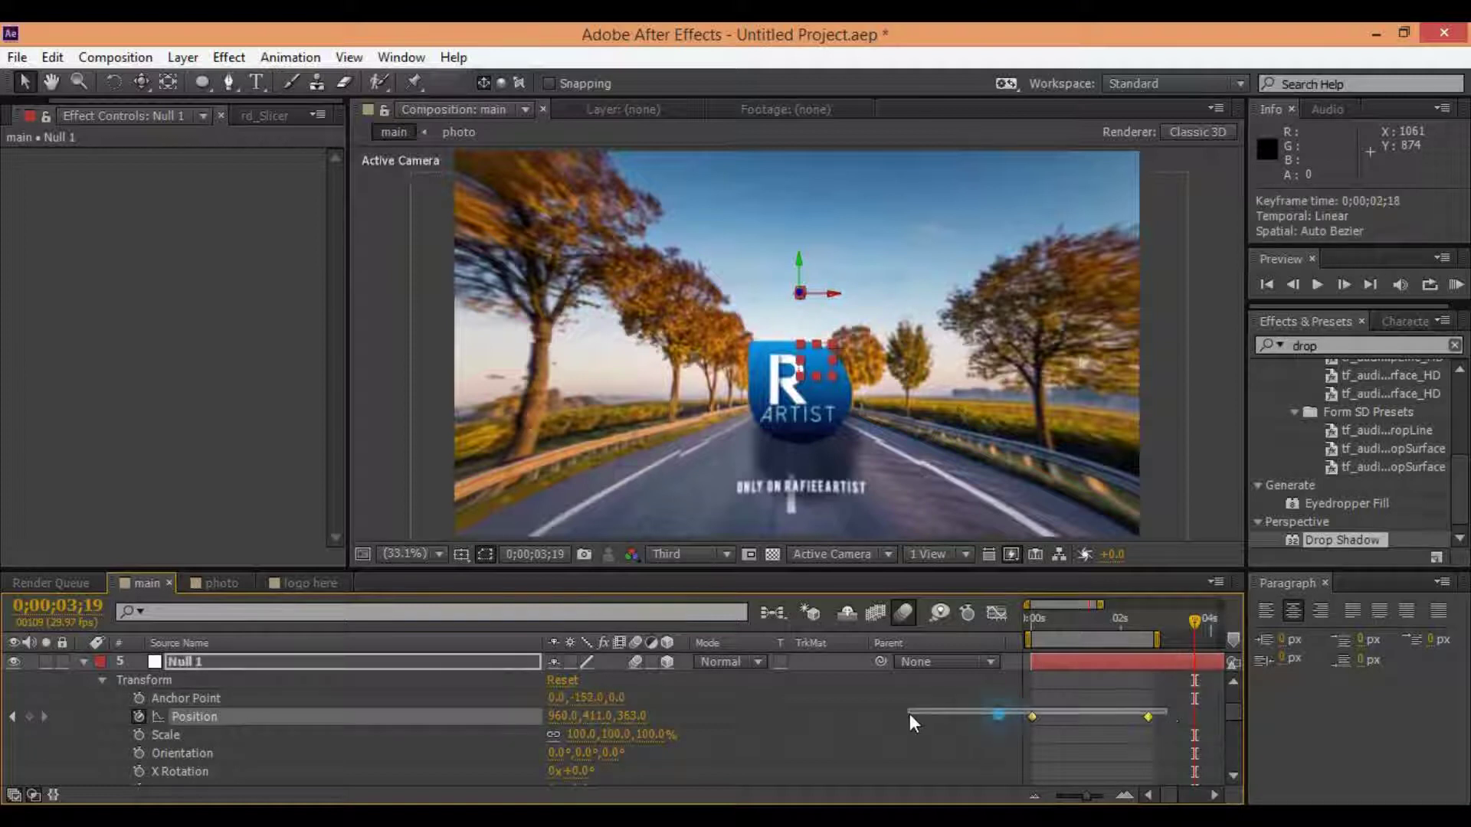
key(F9)
drag(1032, 629, 1135, 633)
drag(613, 753, 634, 756)
key(ctrl+z)
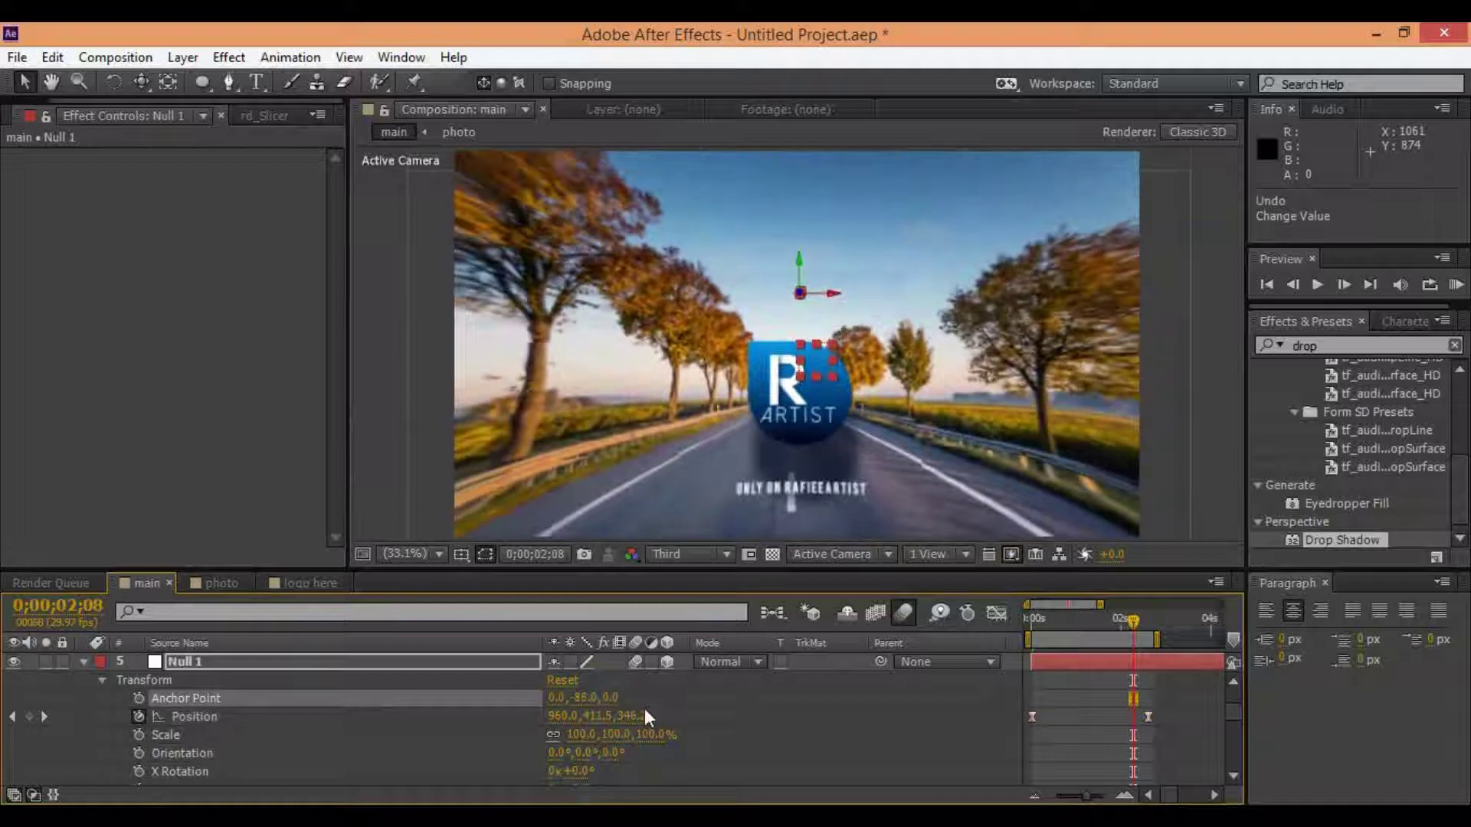
mouse_move(613, 733)
mouse_down()
mouse_move(666, 753)
mouse_move(614, 755)
mouse_up()
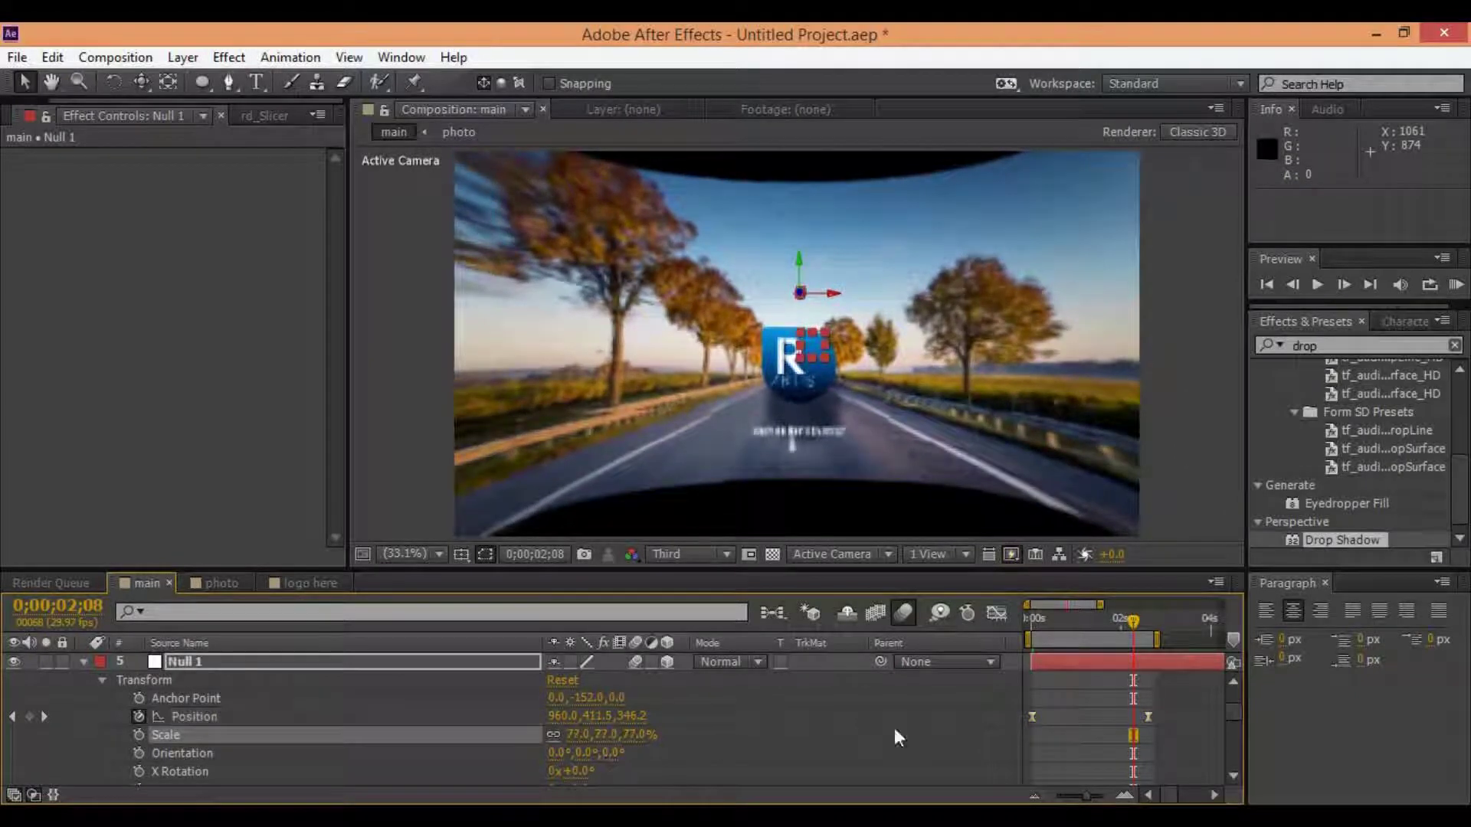
drag(593, 697, 513, 700)
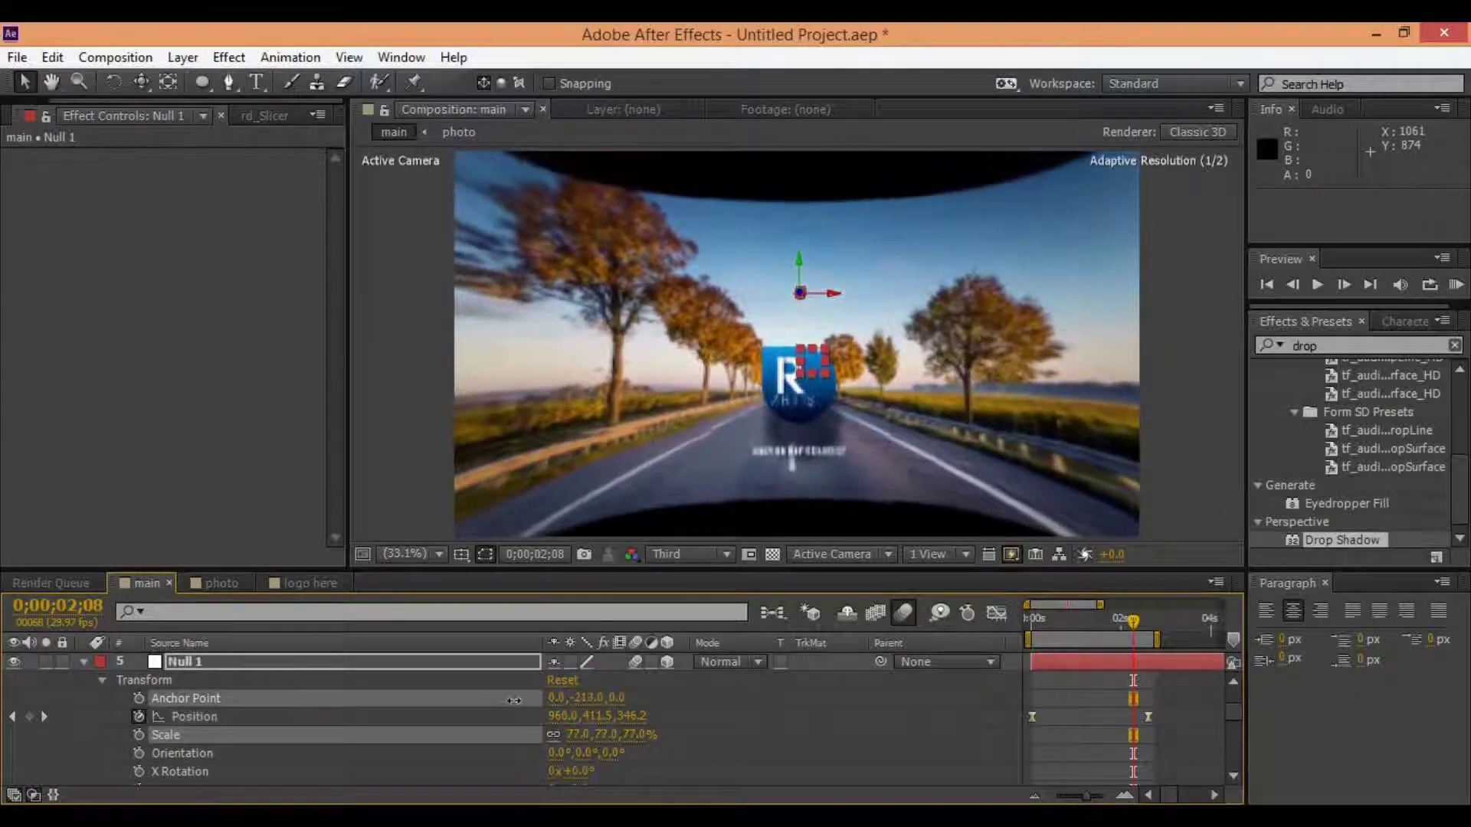
- Go back to the first frame, set Anchor Point Y to -188, and RAM-preview the fly-through
click(1116, 751)
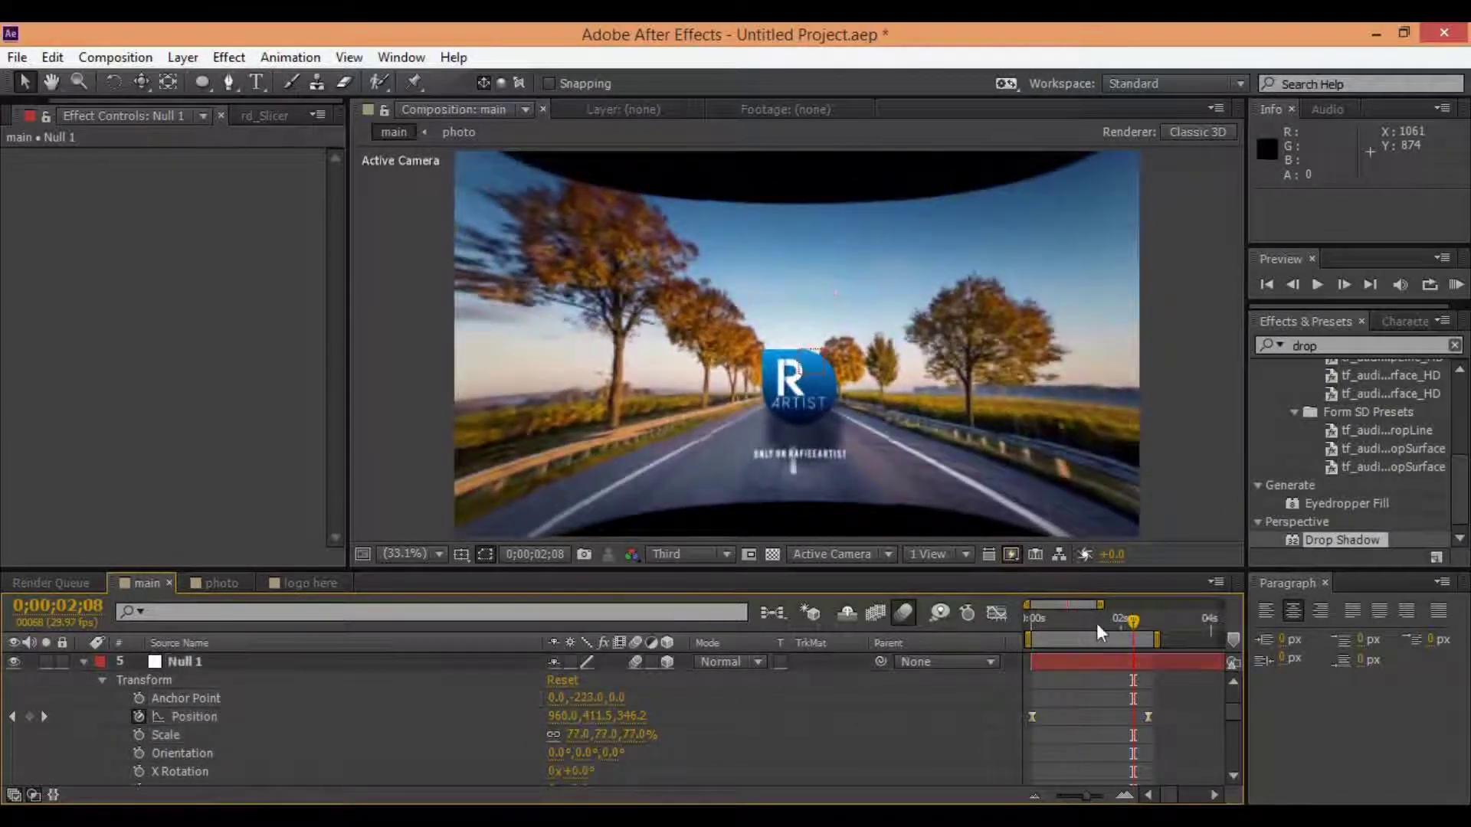
mouse_move(1109, 622)
mouse_down()
mouse_move(995, 639)
mouse_move(1028, 648)
mouse_up()
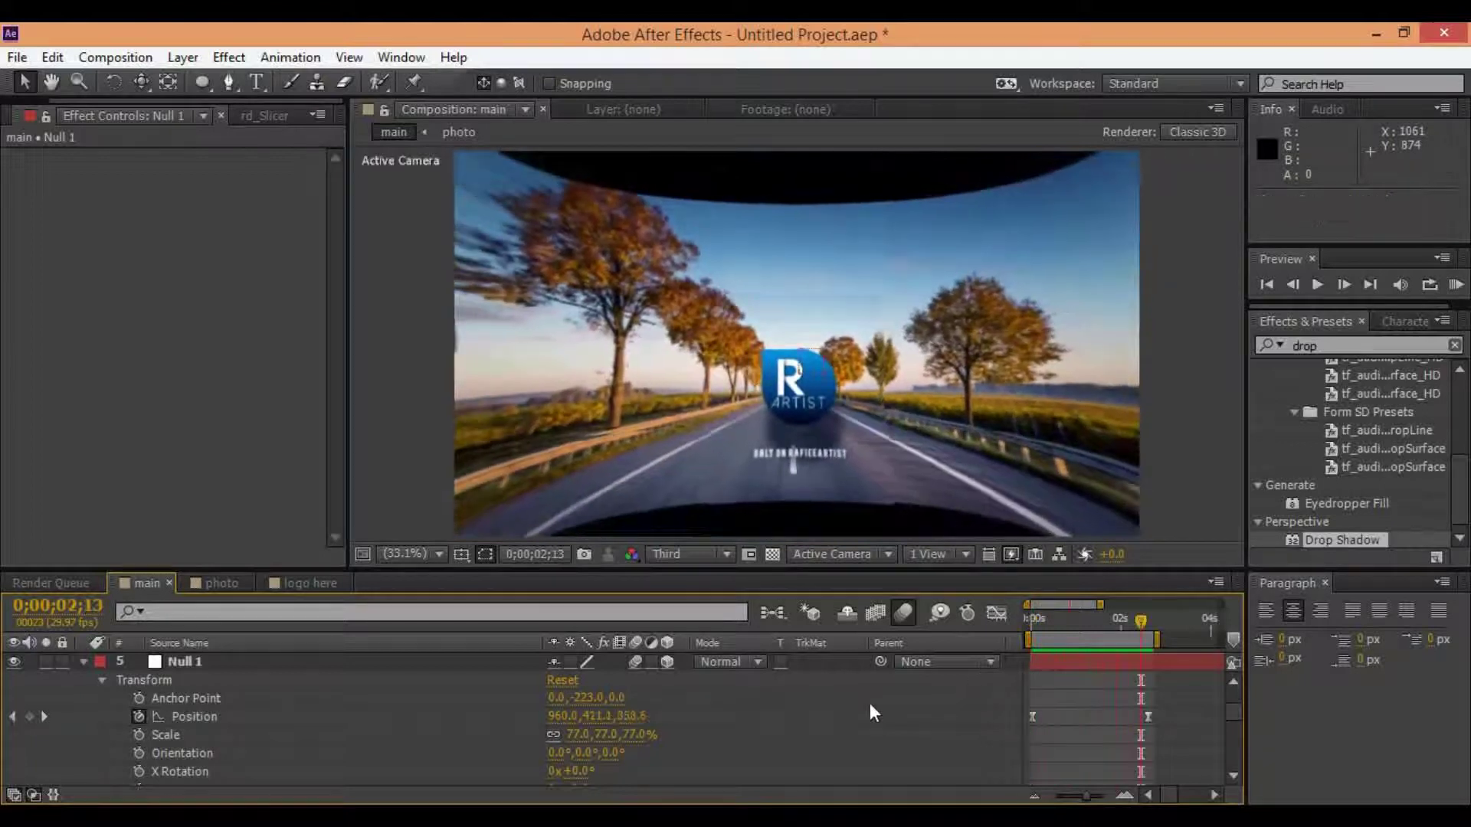
drag(586, 697, 620, 705)
click(1014, 727)
key(KP_0)
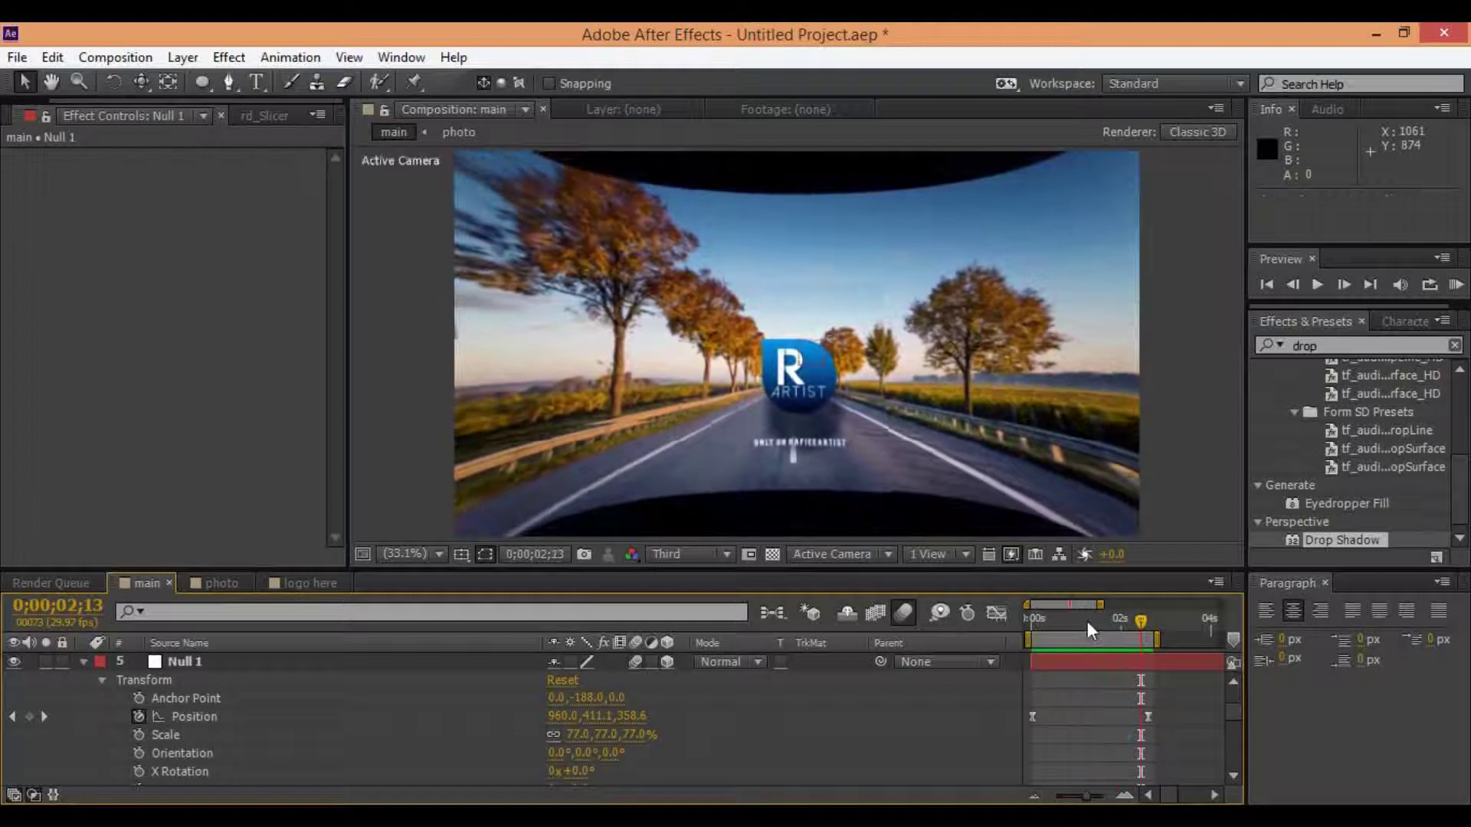
- Reveal the logo here layer's rotation properties and set a Z Rotation keyframe
scroll(181, 704, down, 3)
click(196, 753)
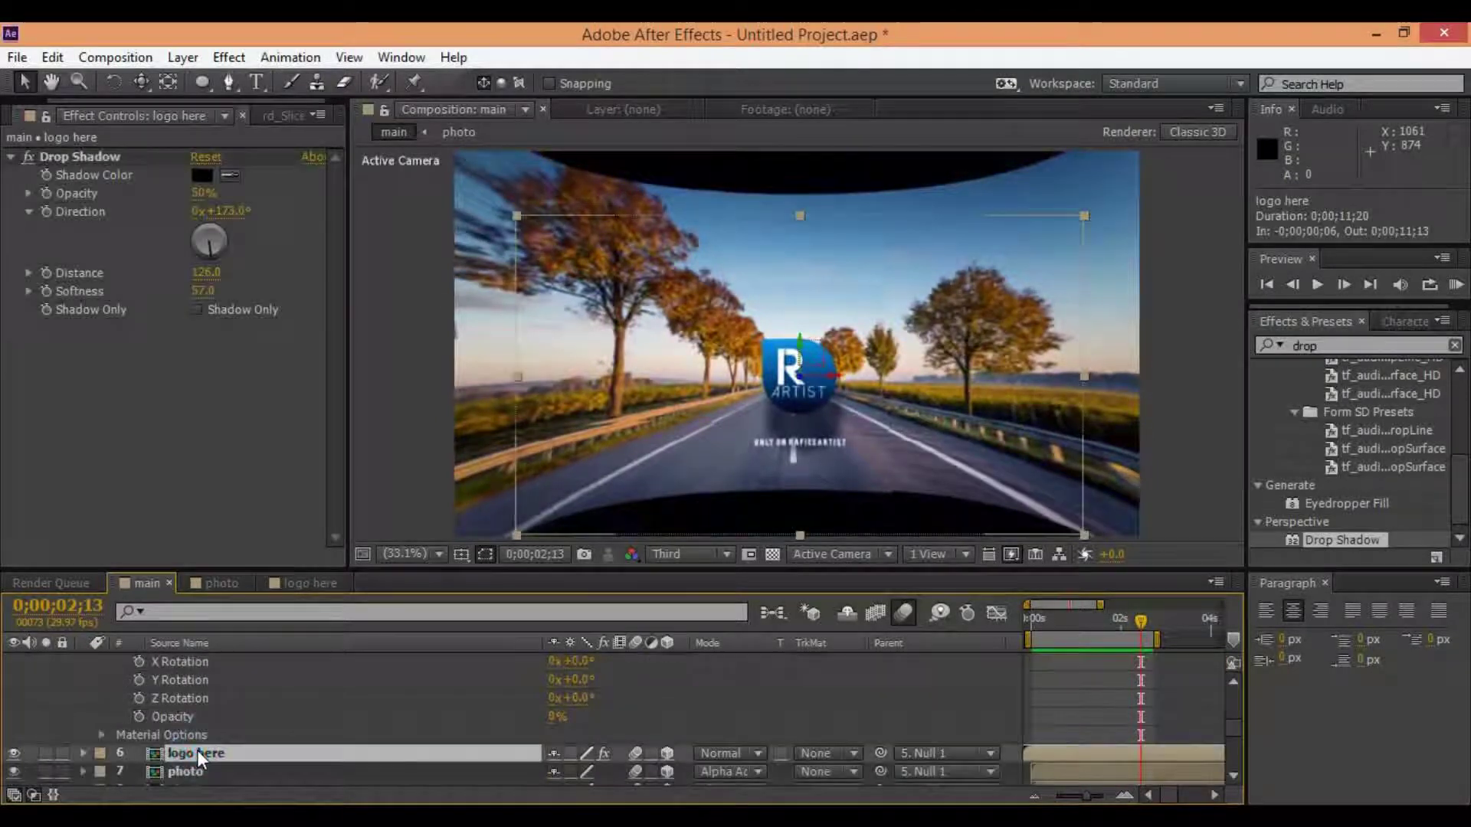
key(r)
click(136, 771)
click(140, 781)
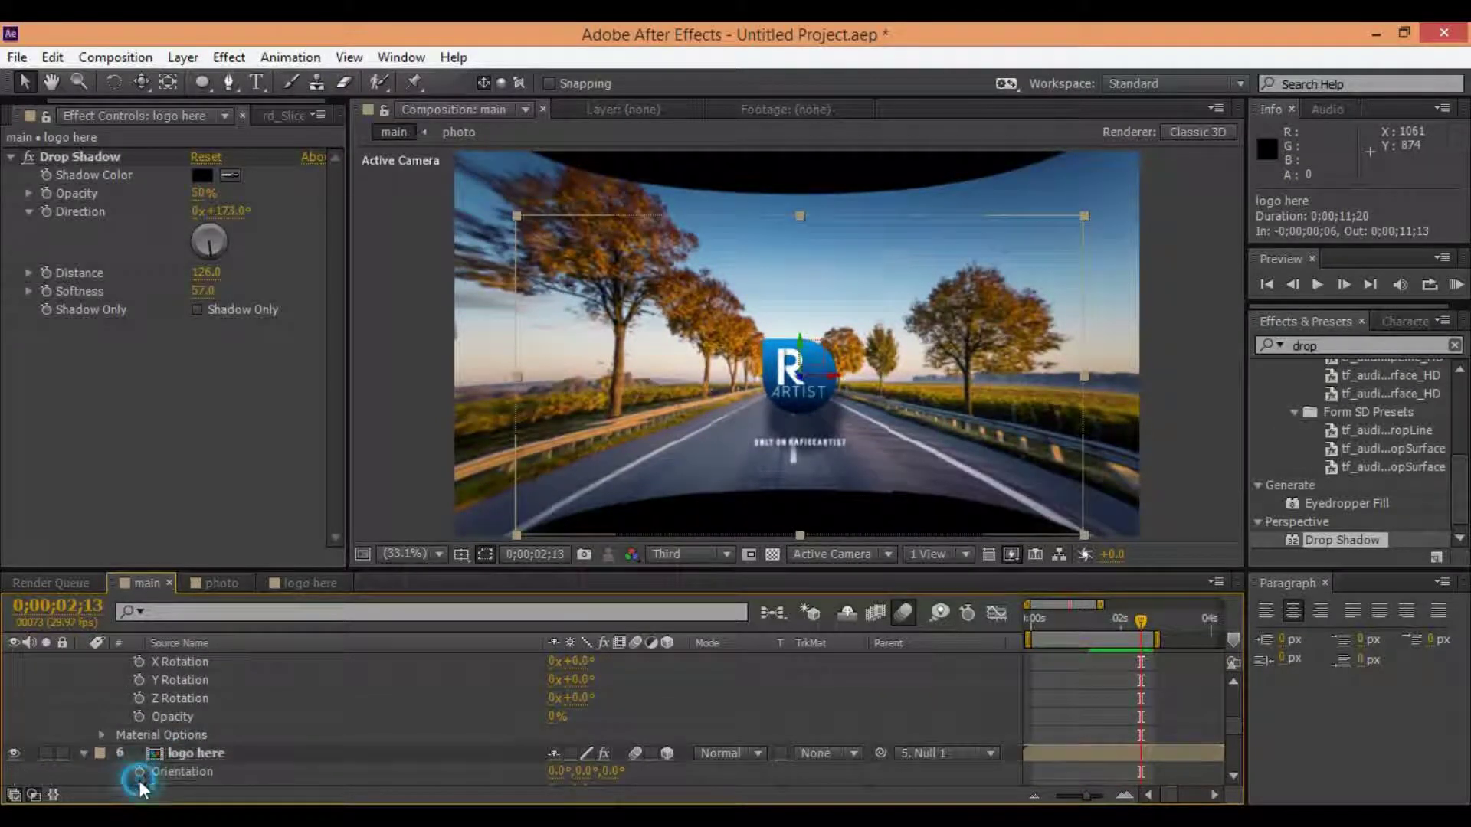
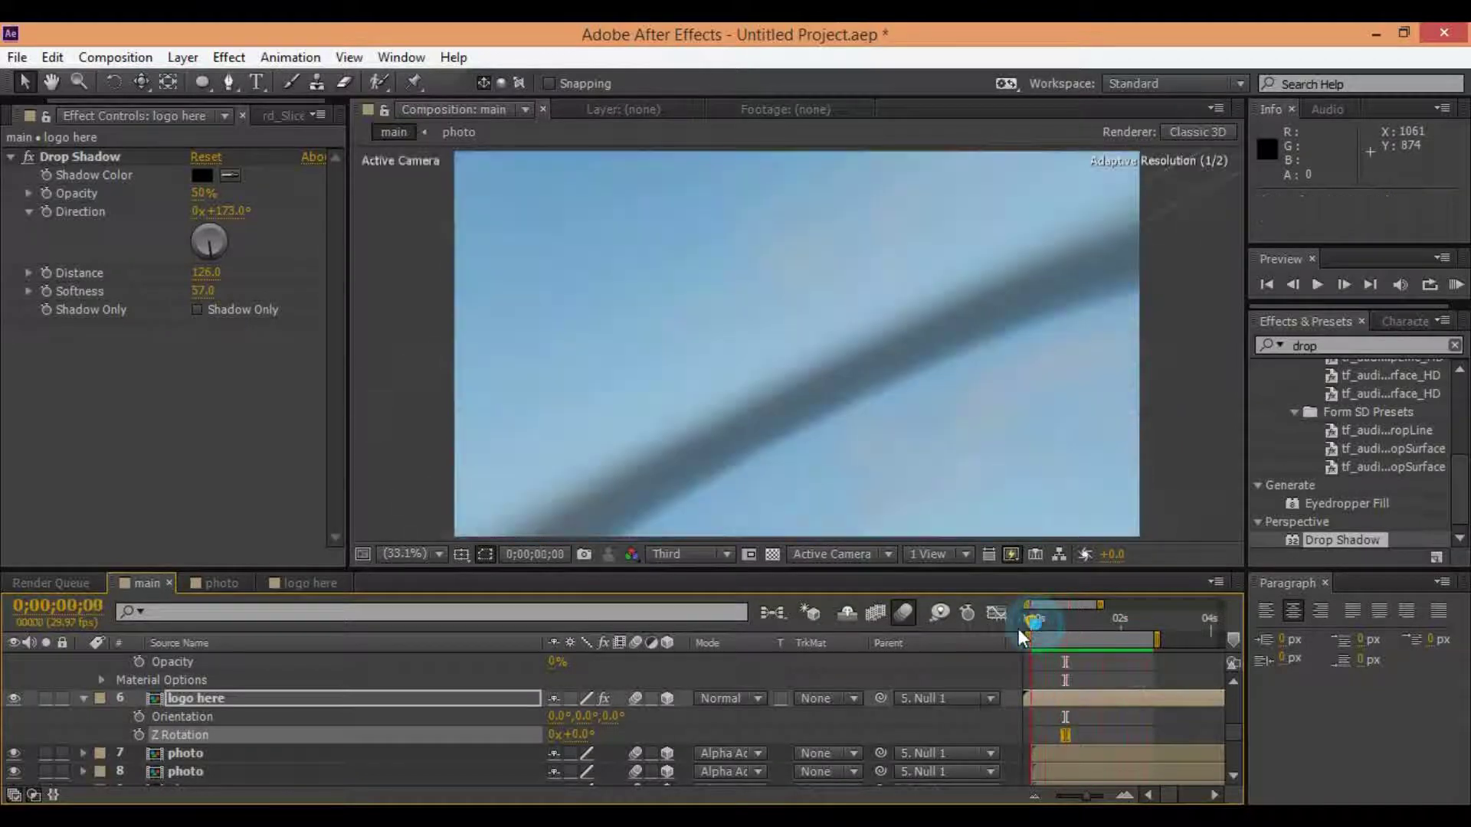
- Reveal Camera 1's animated properties and scrub the timeline to around 0;00;00;17
scroll(332, 695, up, 10)
click(202, 714)
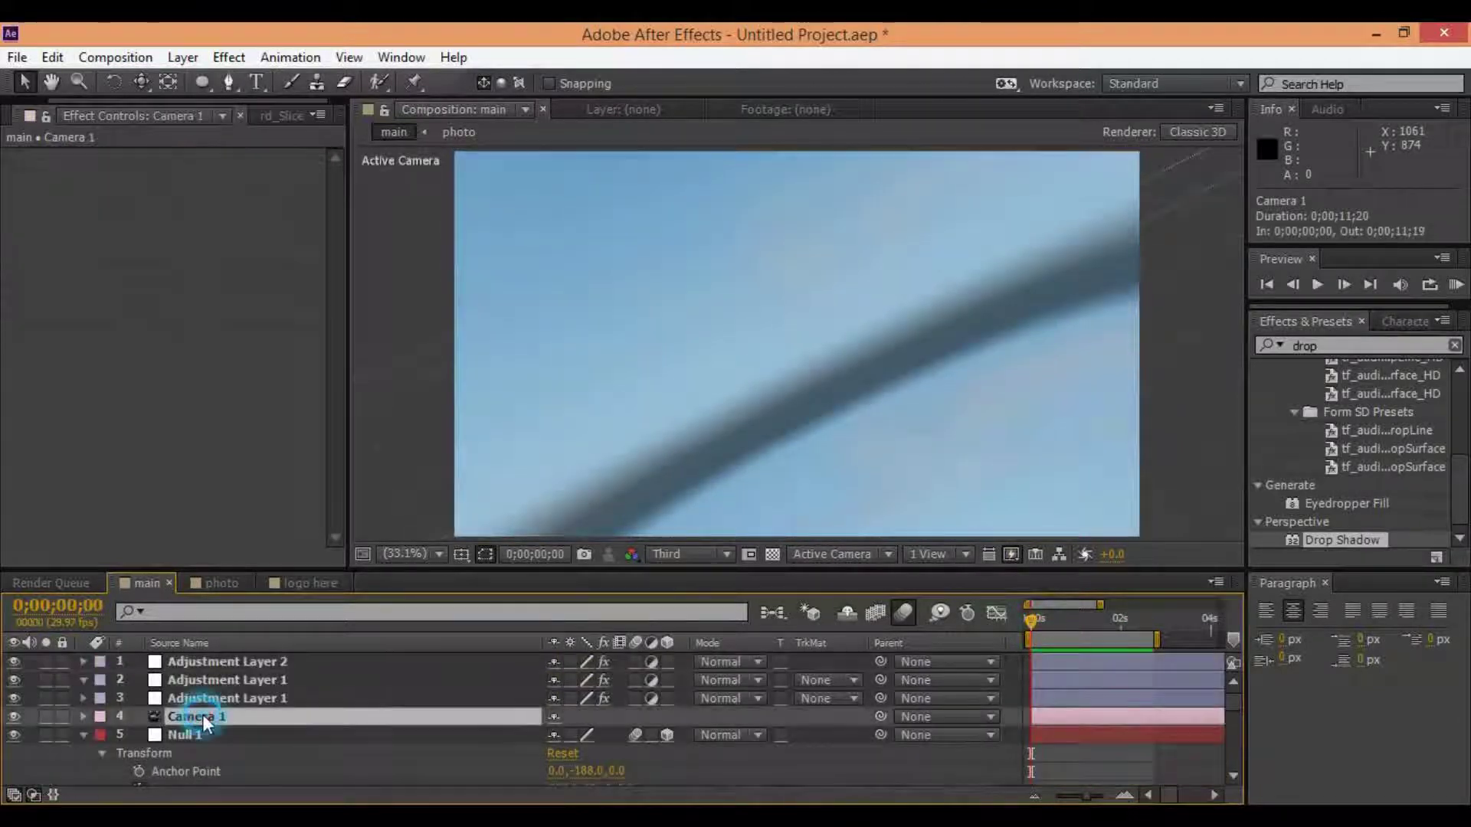
key(u)
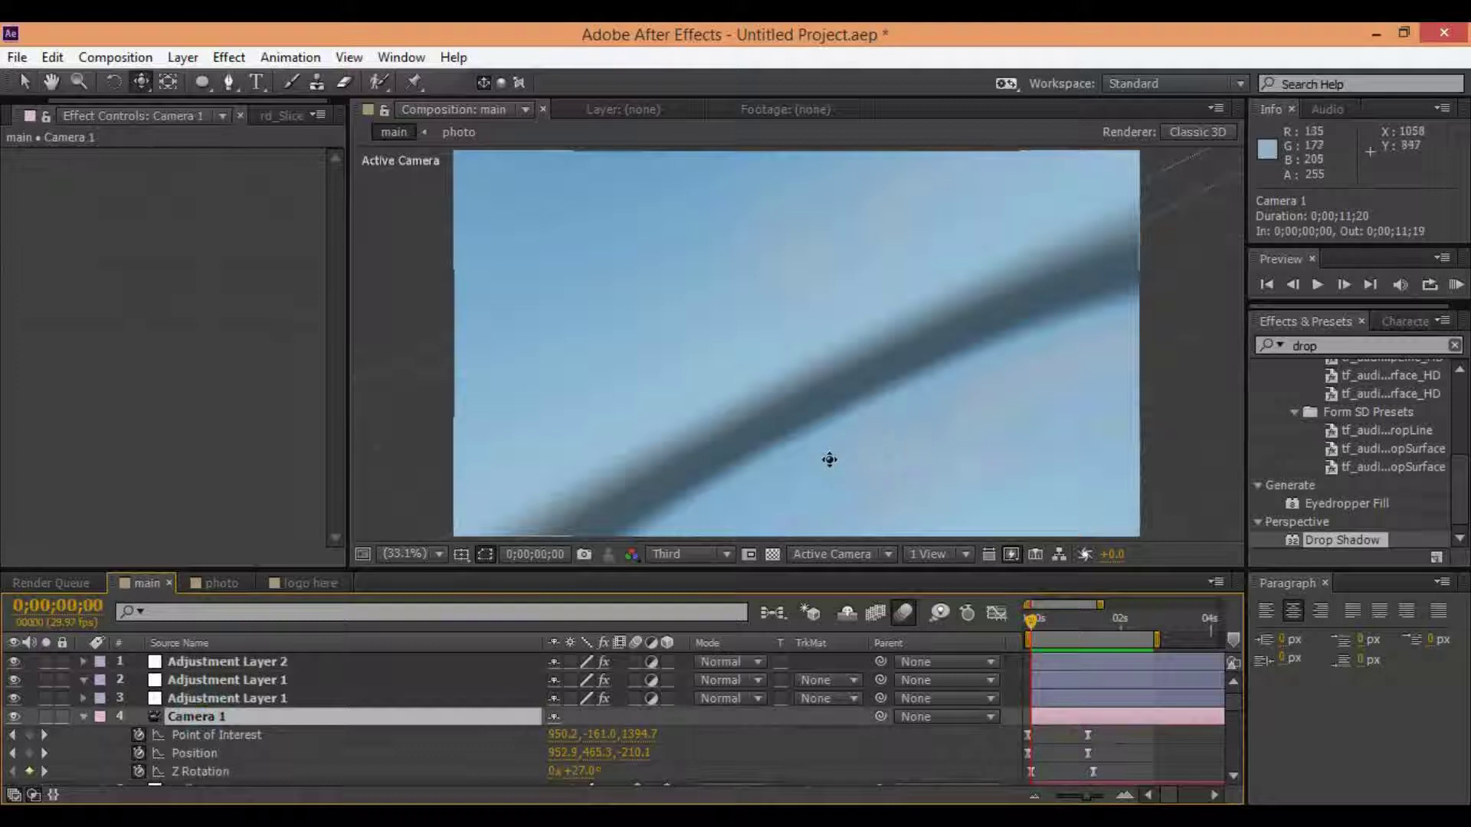
click(1030, 771)
drag(1030, 621, 1058, 634)
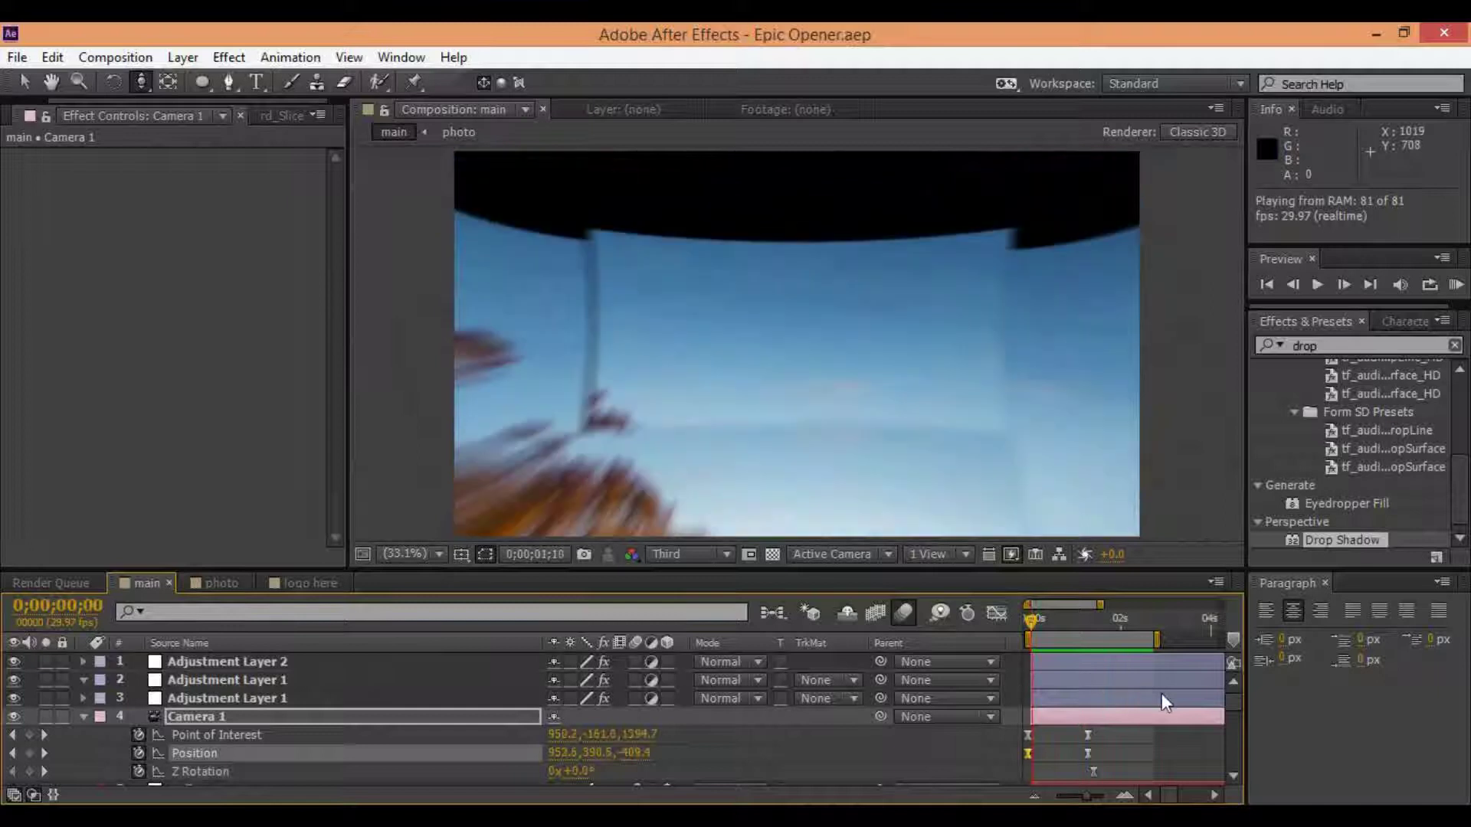
key(space)
mouse_move(1032, 625)
mouse_down()
mouse_move(1049, 649)
mouse_move(1019, 666)
mouse_move(1099, 741)
mouse_move(1015, 758)
mouse_up()
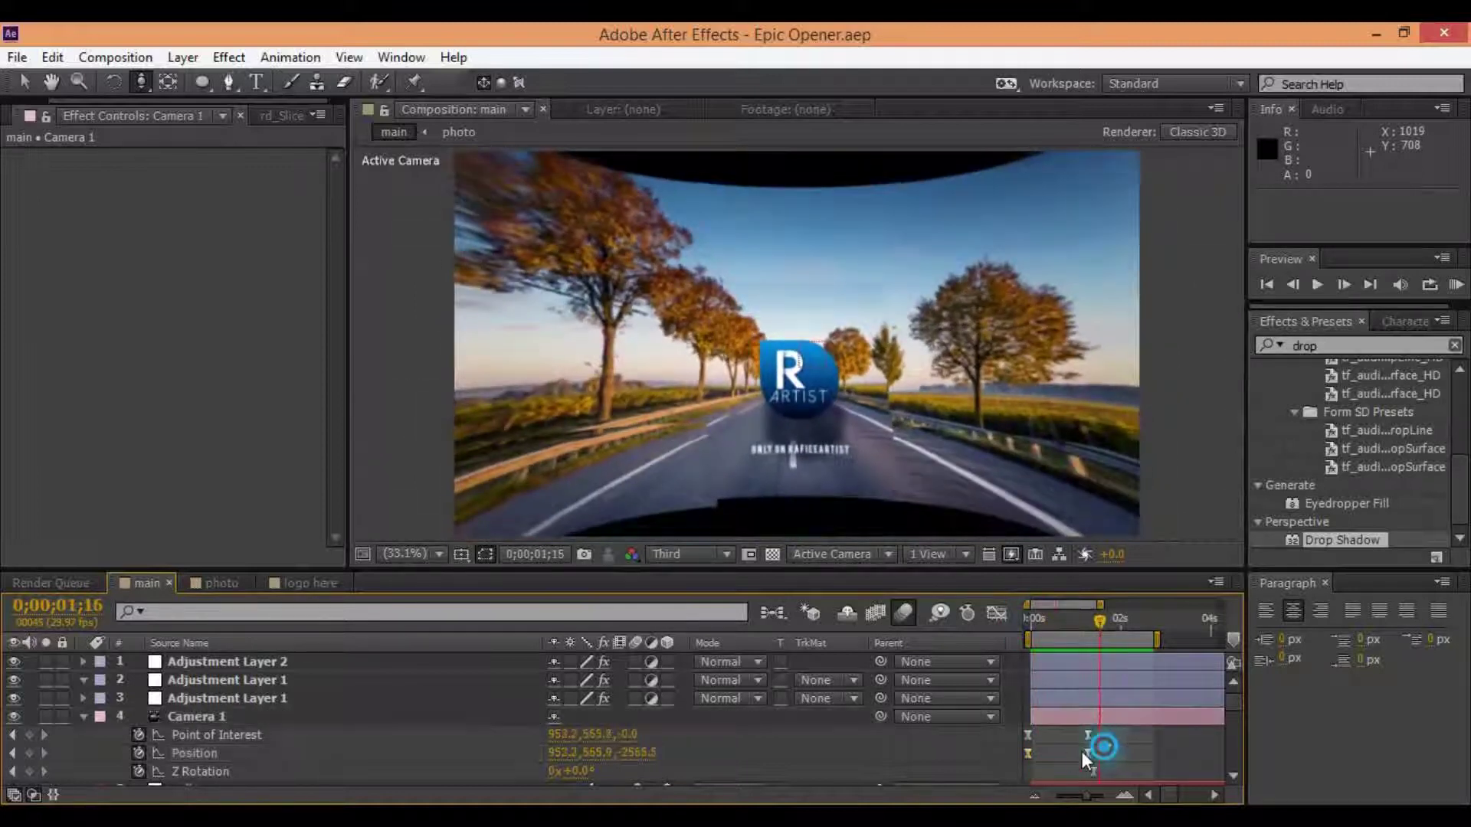
- Make Camera 1's Position keyframes linear, then hold, and preview the camera move
key(ctrl+alt+h)
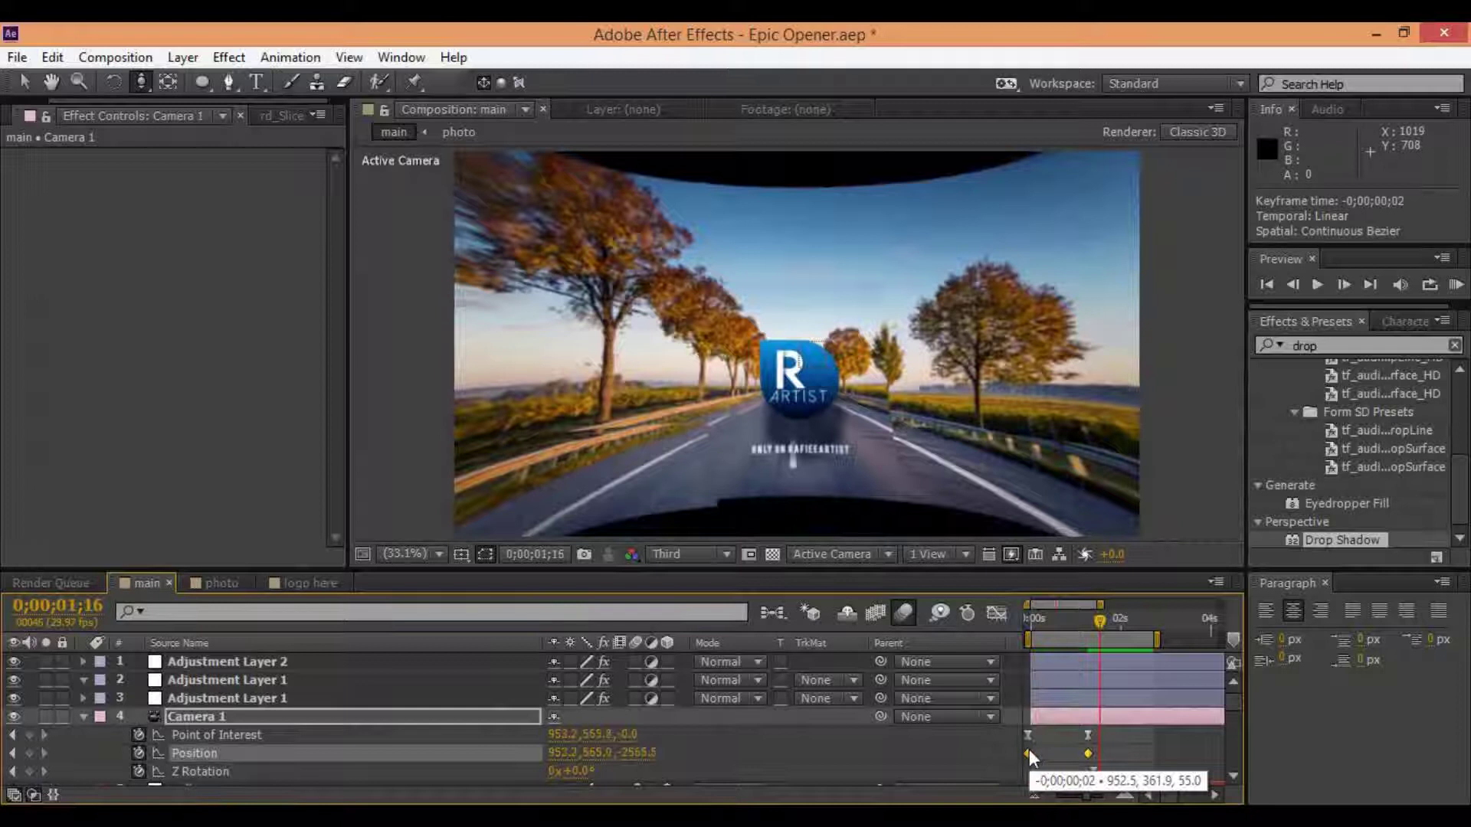
drag(1103, 729, 1003, 719)
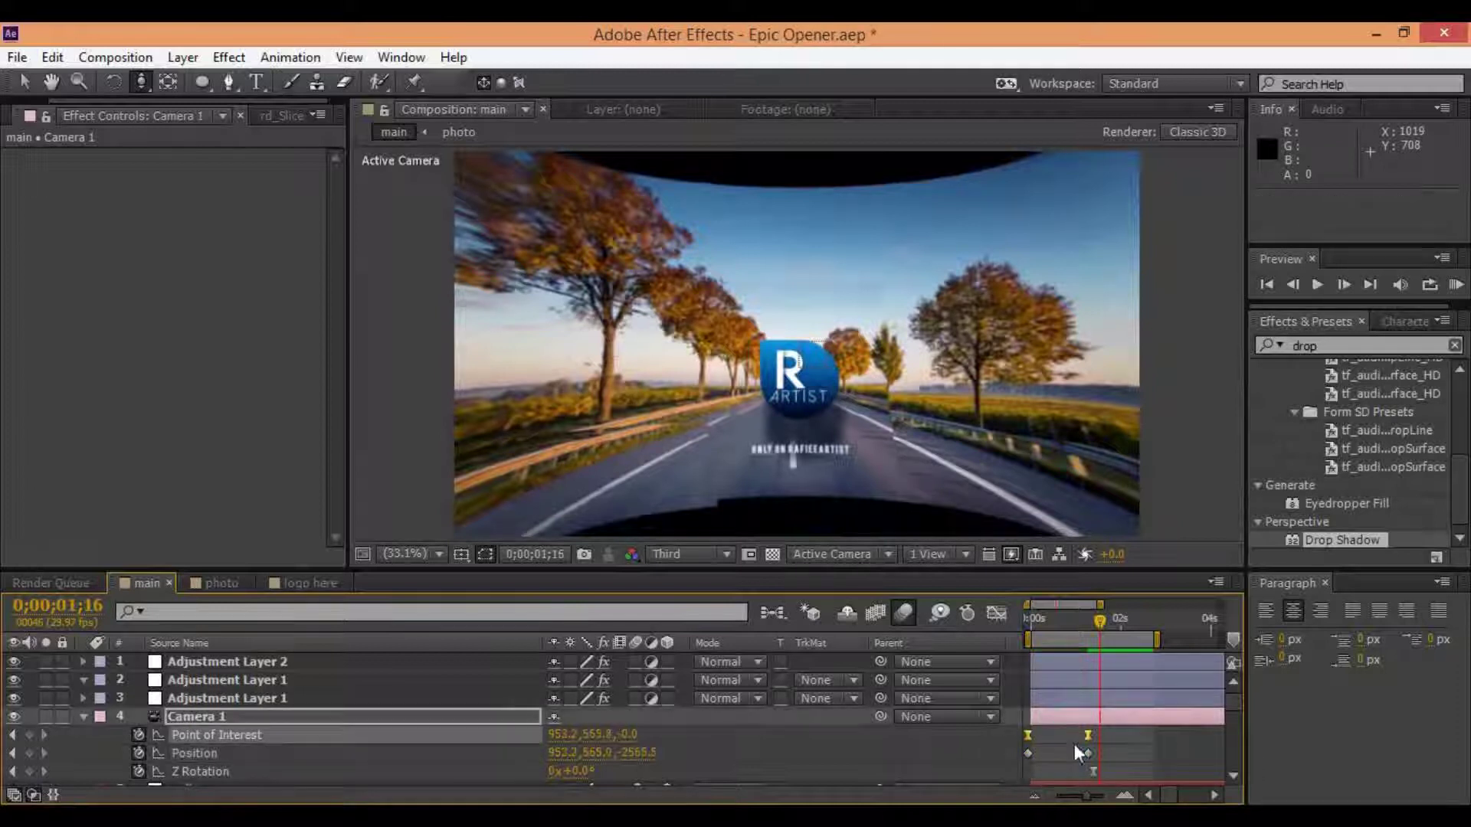
drag(1003, 630, 1010, 632)
drag(1109, 733, 1001, 761)
key(ctrl+alt+h)
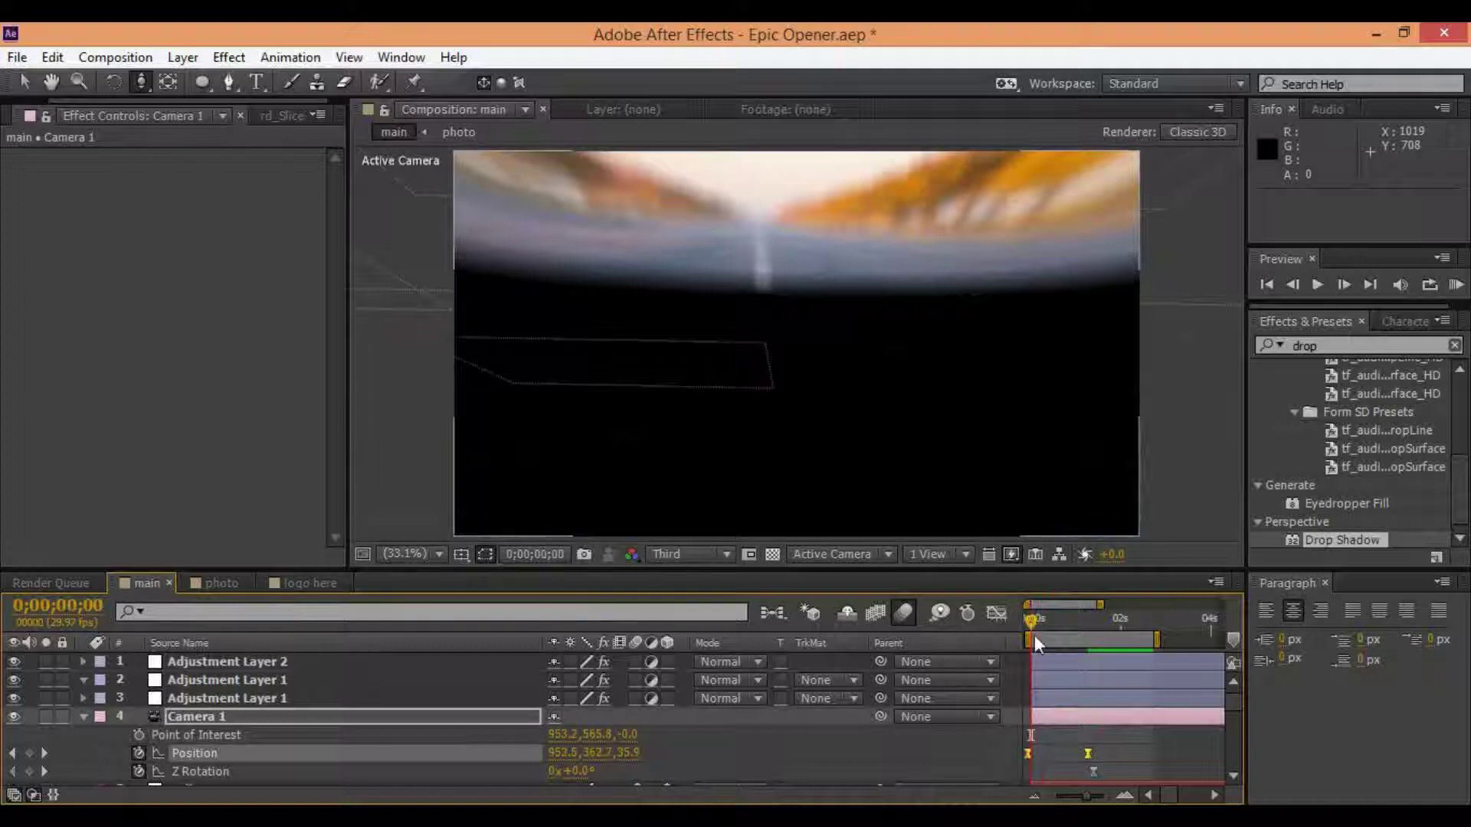
key(space)
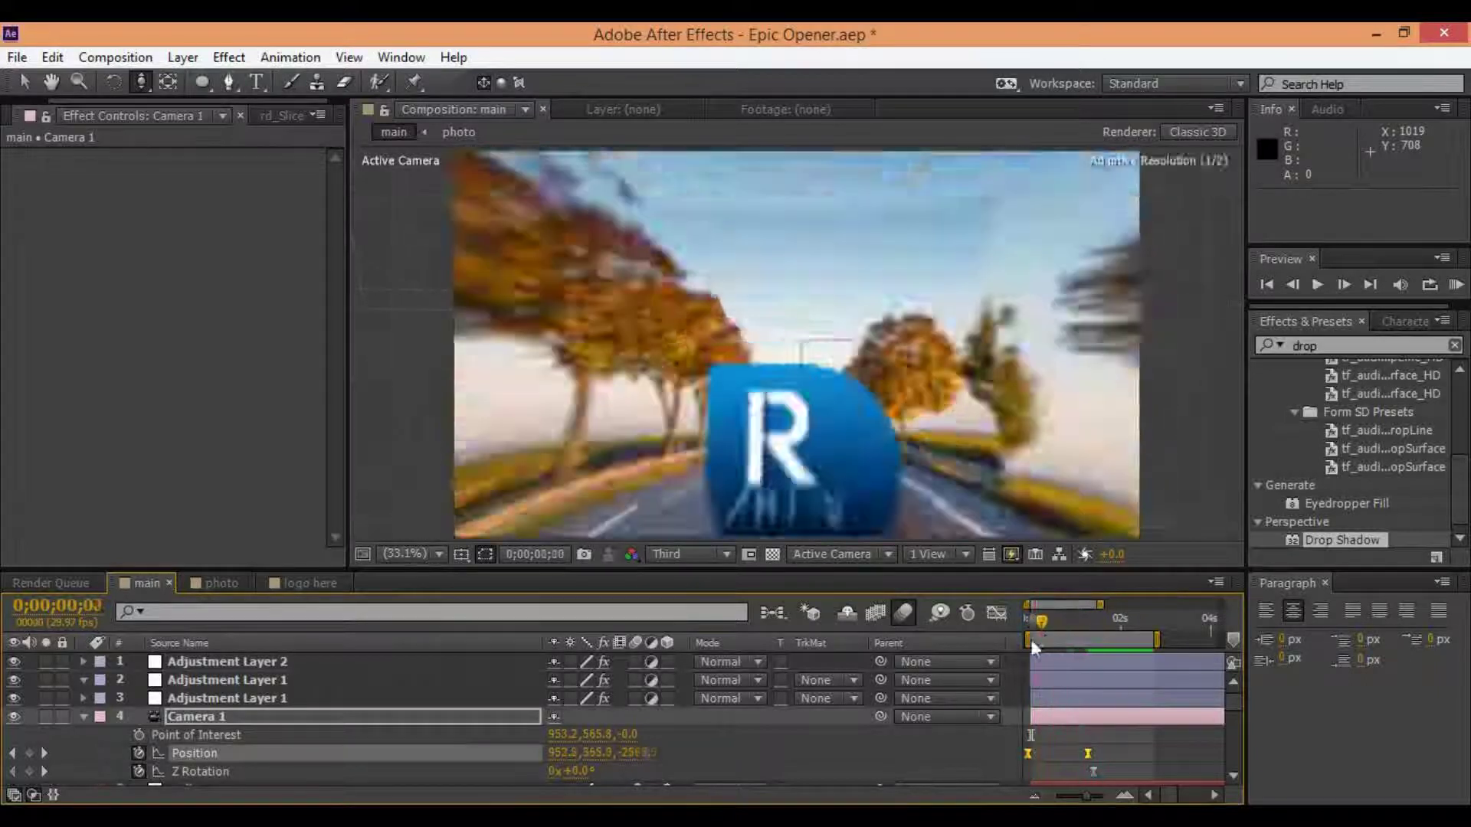
key(space)
- Delete the starting Position keyframe and dolly the camera forward along Z to about -214
click(1123, 795)
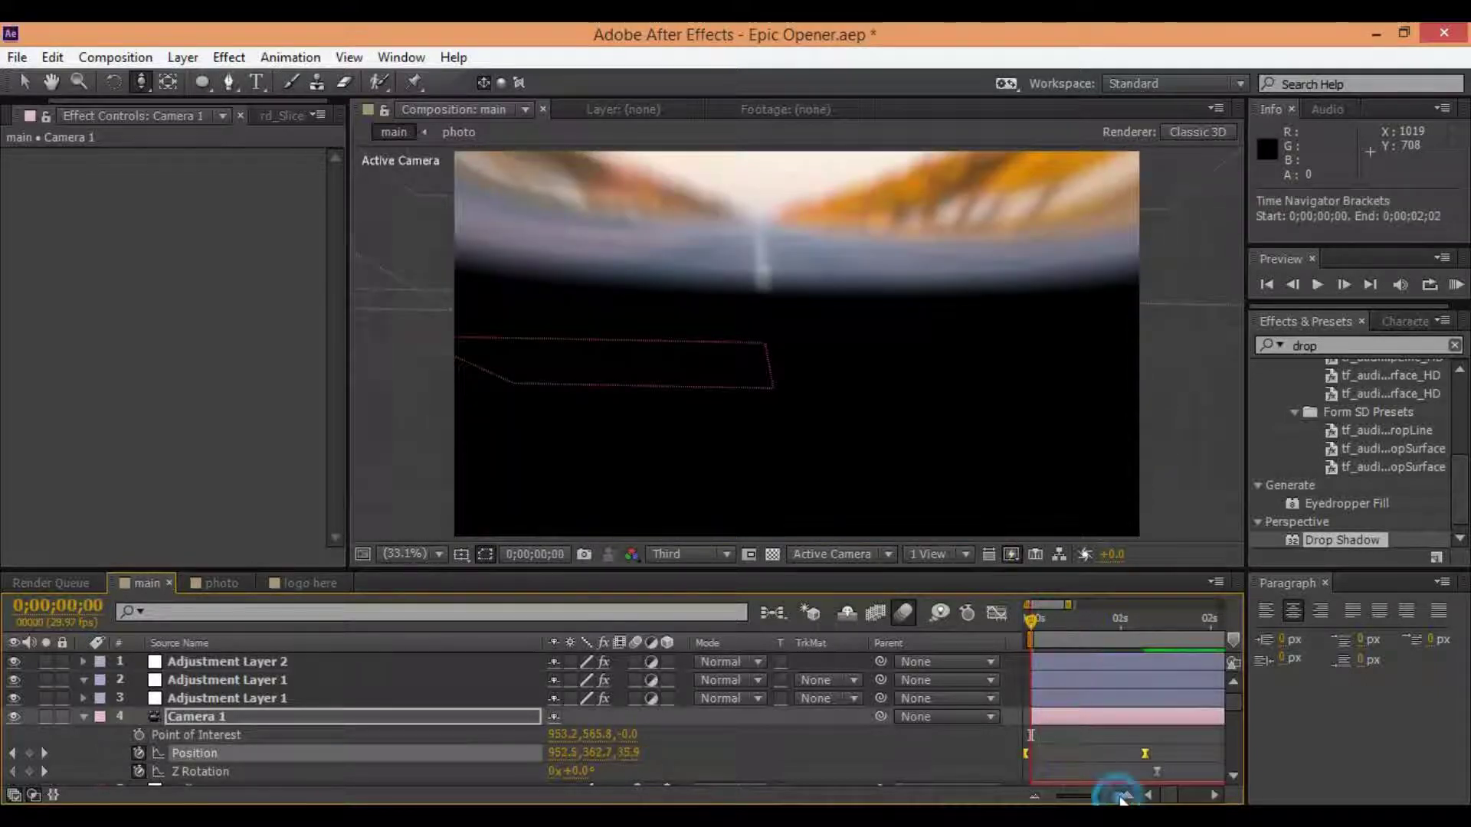
click(1051, 721)
key(Delete)
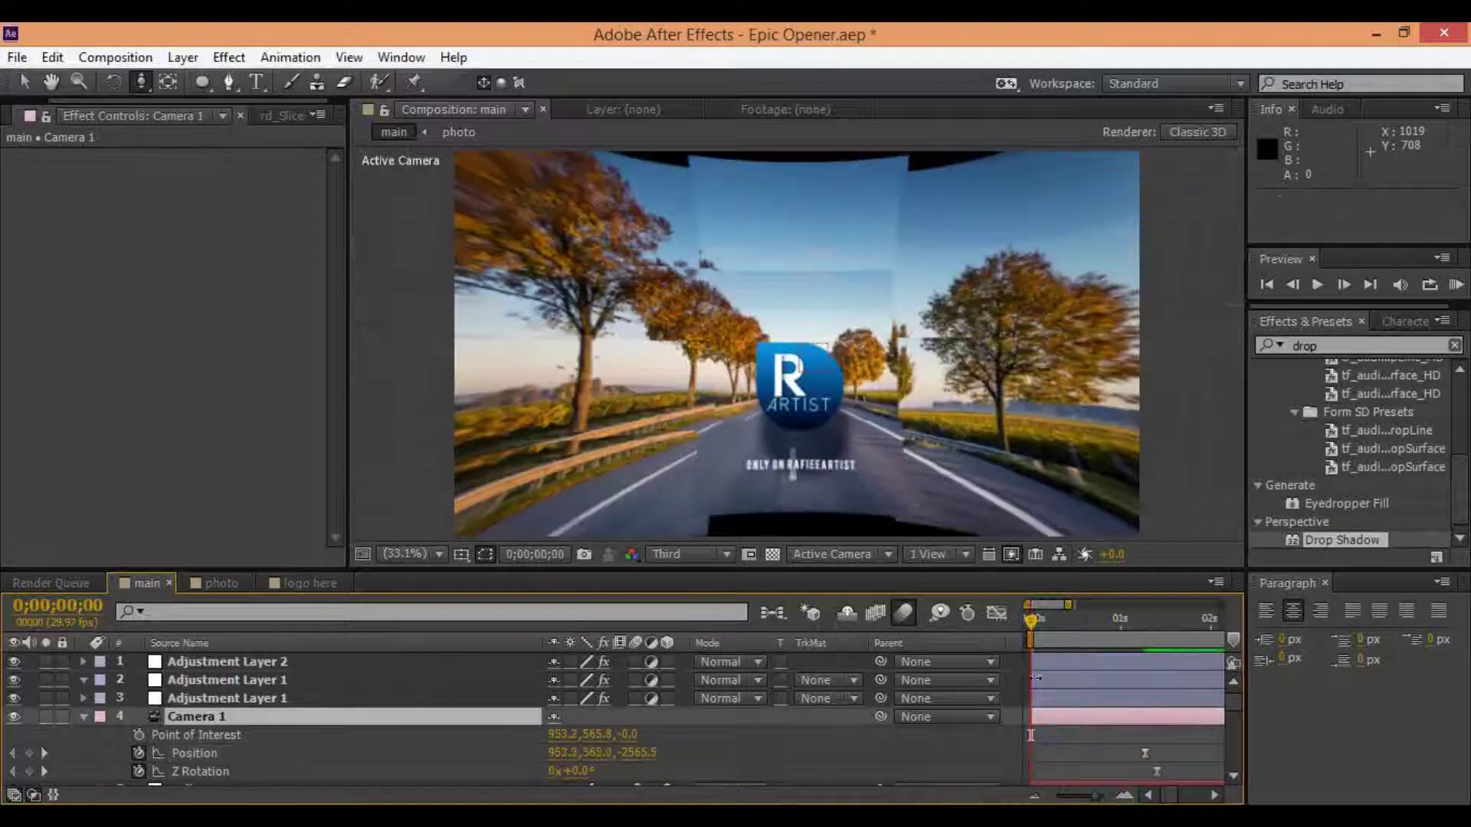
mouse_move(847, 505)
mouse_down()
mouse_move(916, 56)
mouse_move(919, 131)
mouse_up()
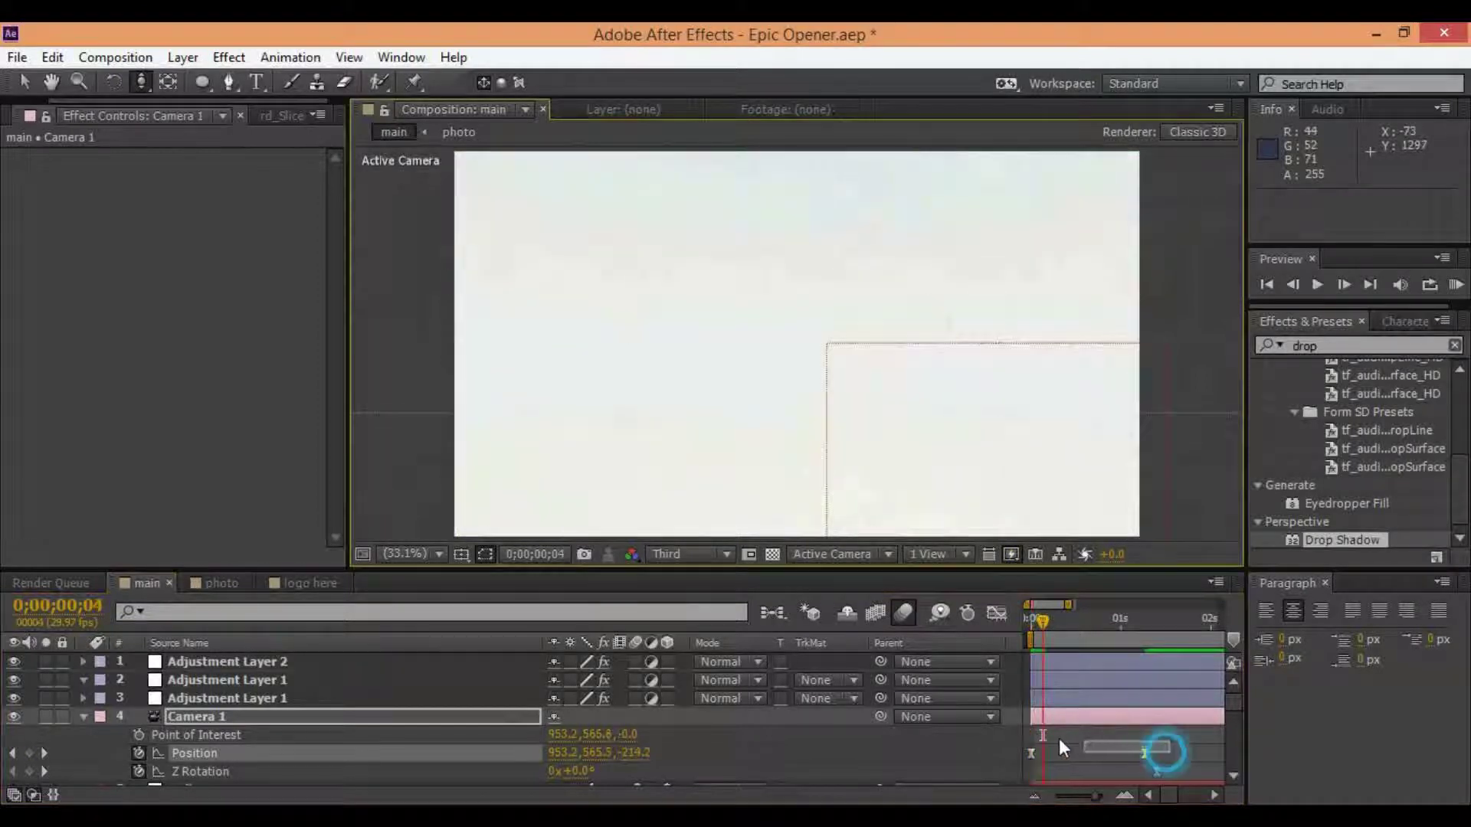
- Ease the influence of both Position keyframes on the speed graph
click(996, 613)
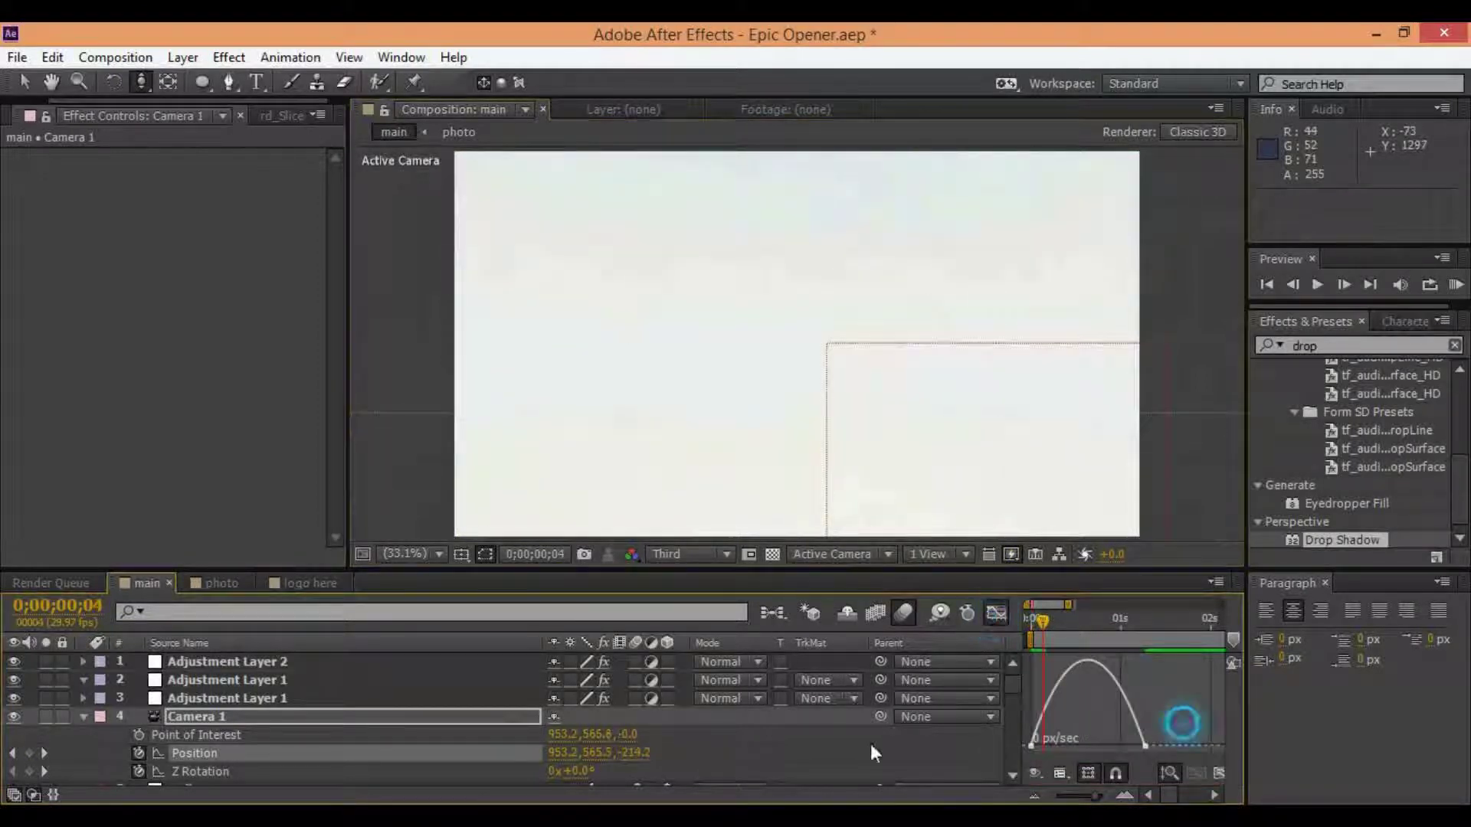
drag(1164, 778, 1024, 656)
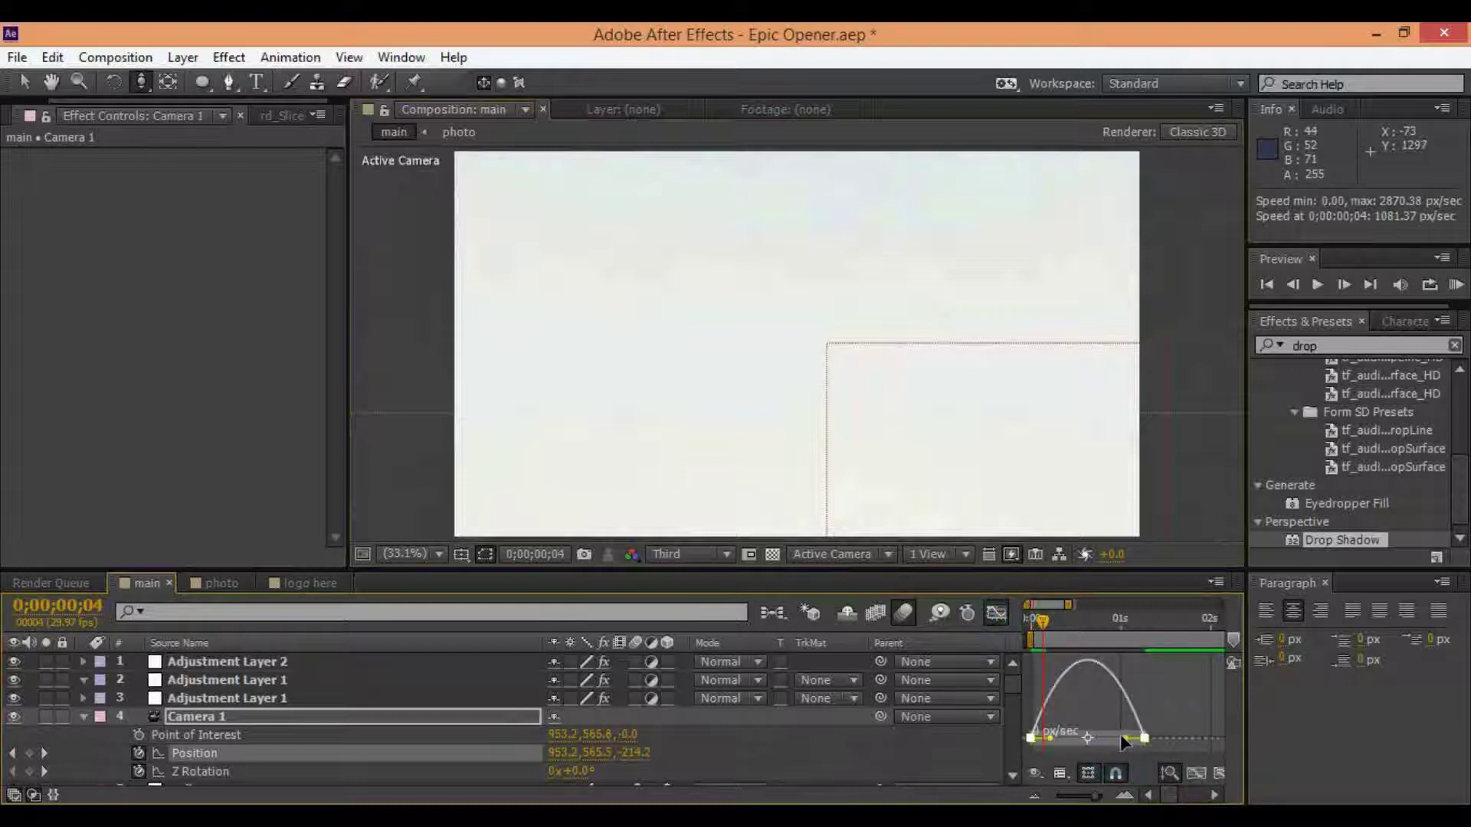
drag(1031, 738, 1020, 736)
click(996, 613)
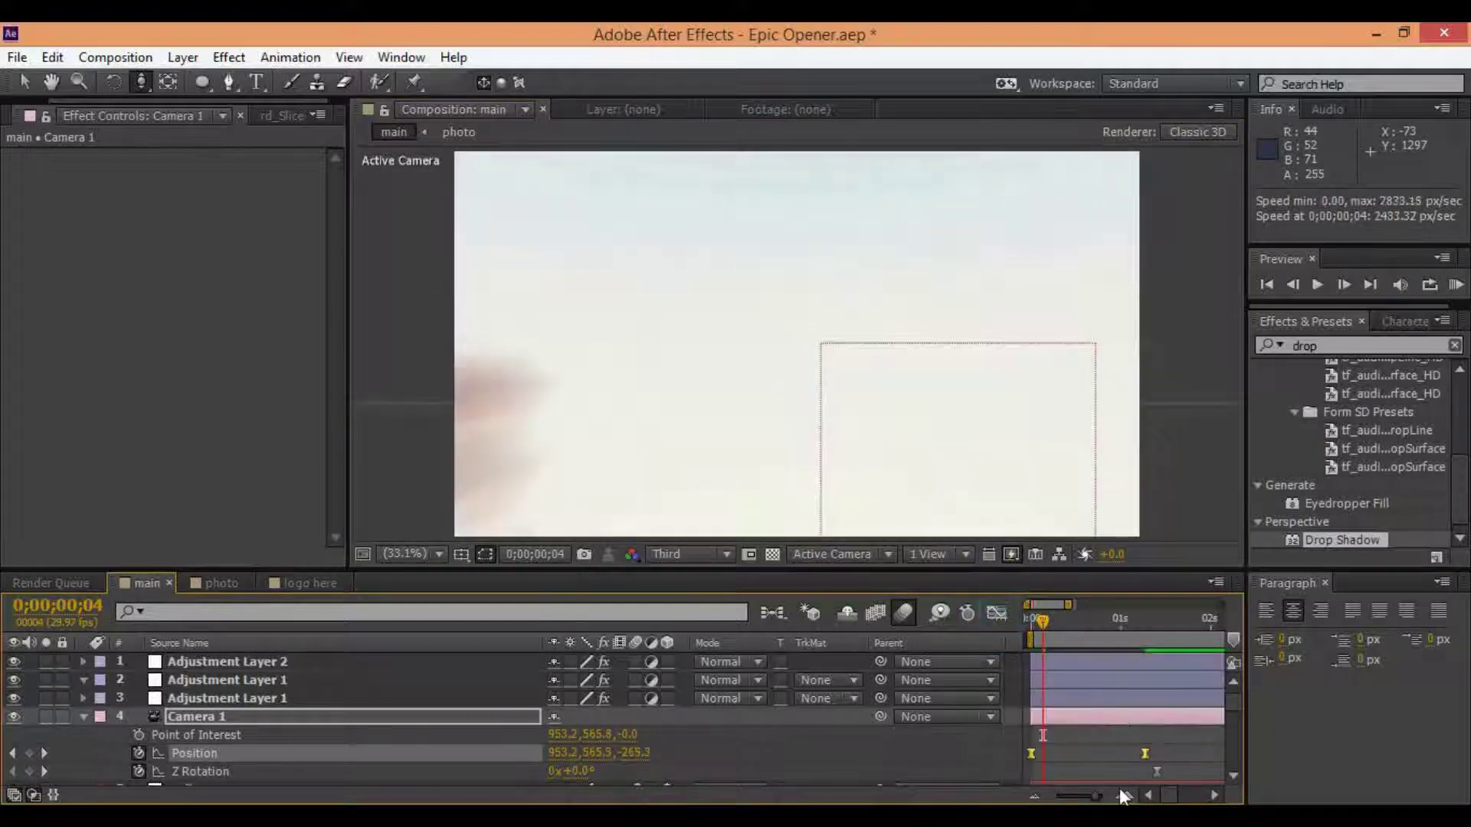
- Zoom the timeline out to six seconds and scrub to 0;00;02;22
drag(1098, 796, 1079, 796)
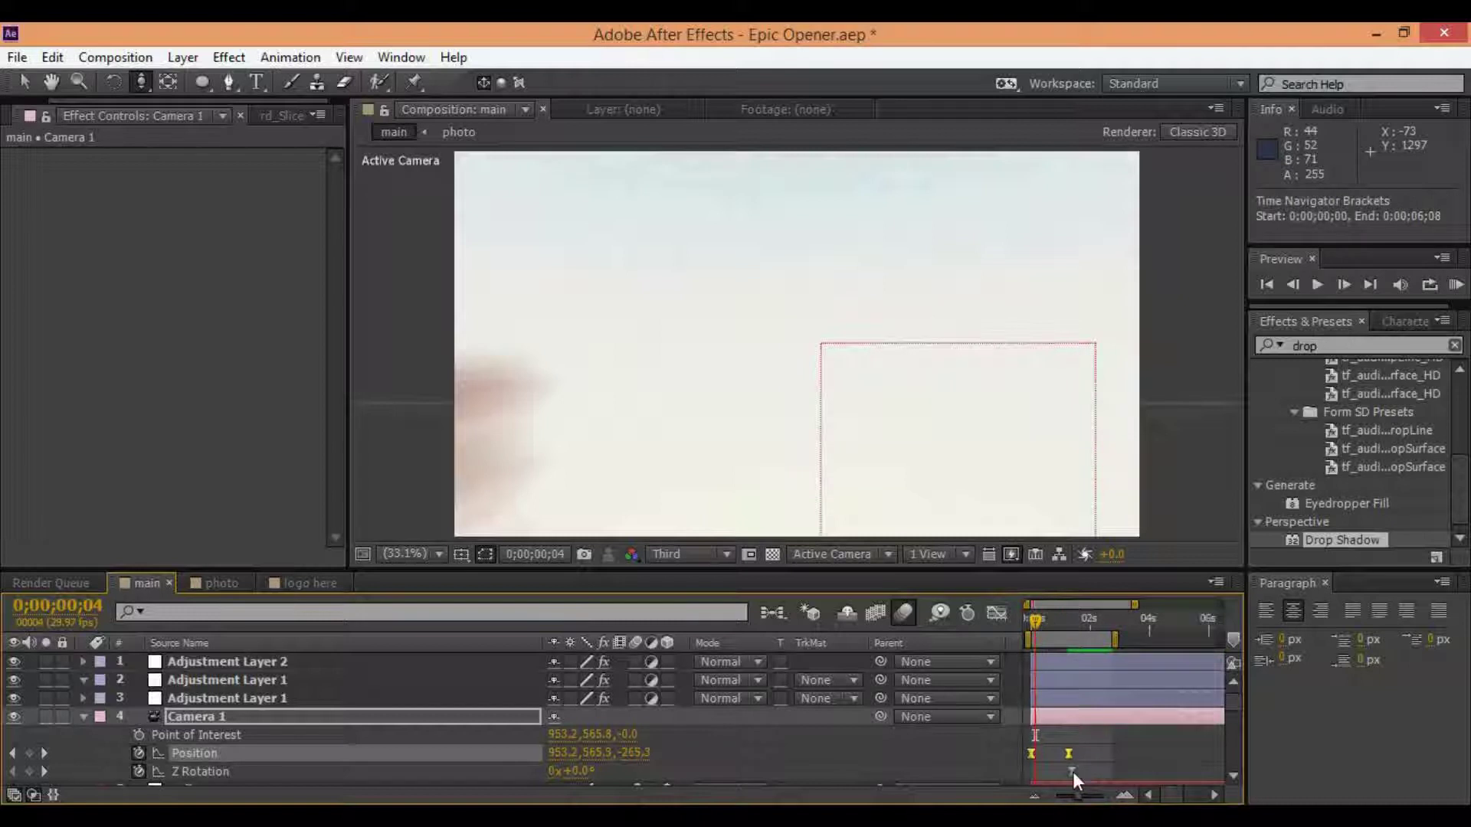
click(1072, 772)
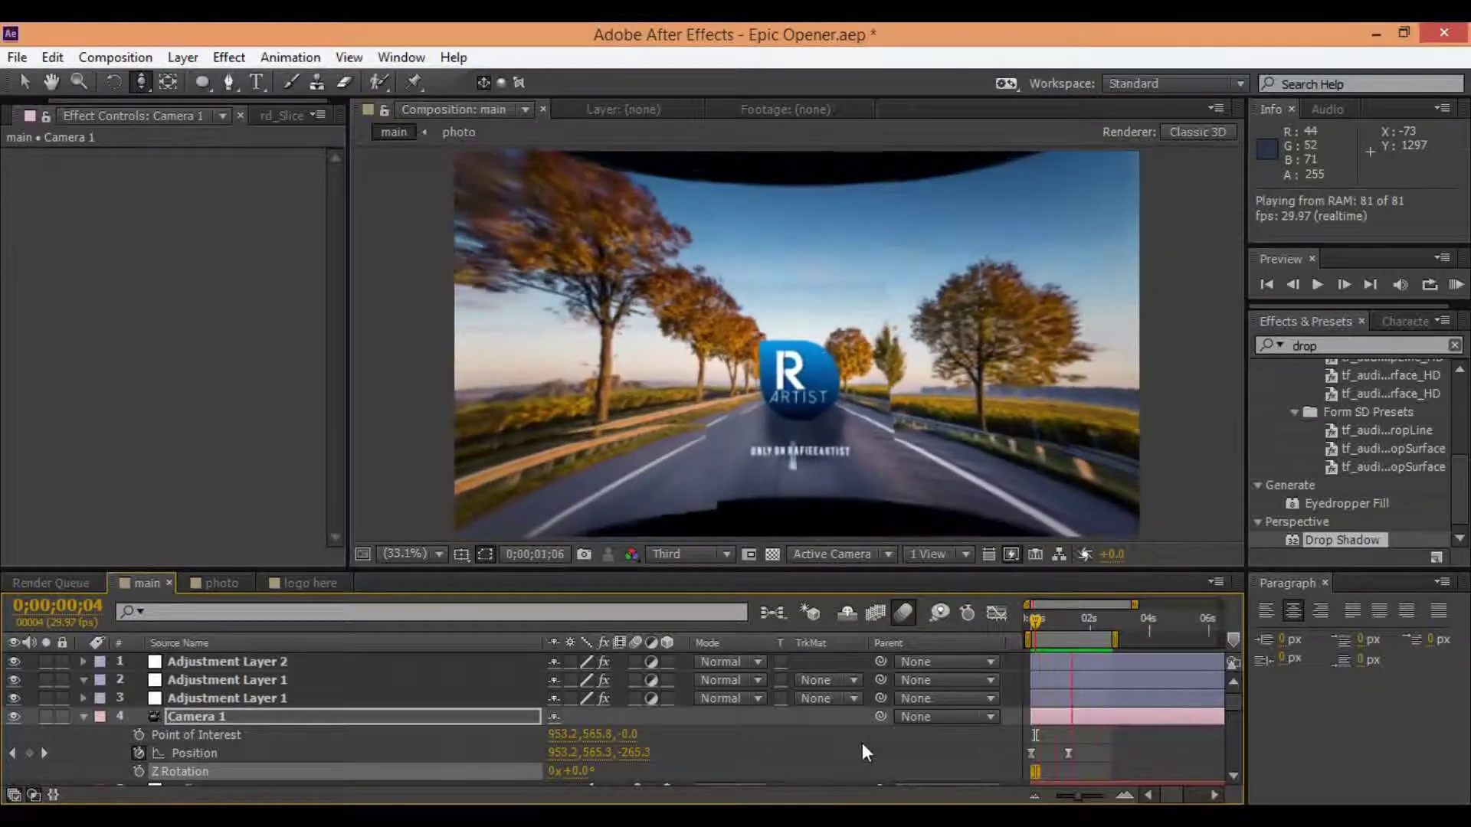
scroll(1111, 735, down, 1)
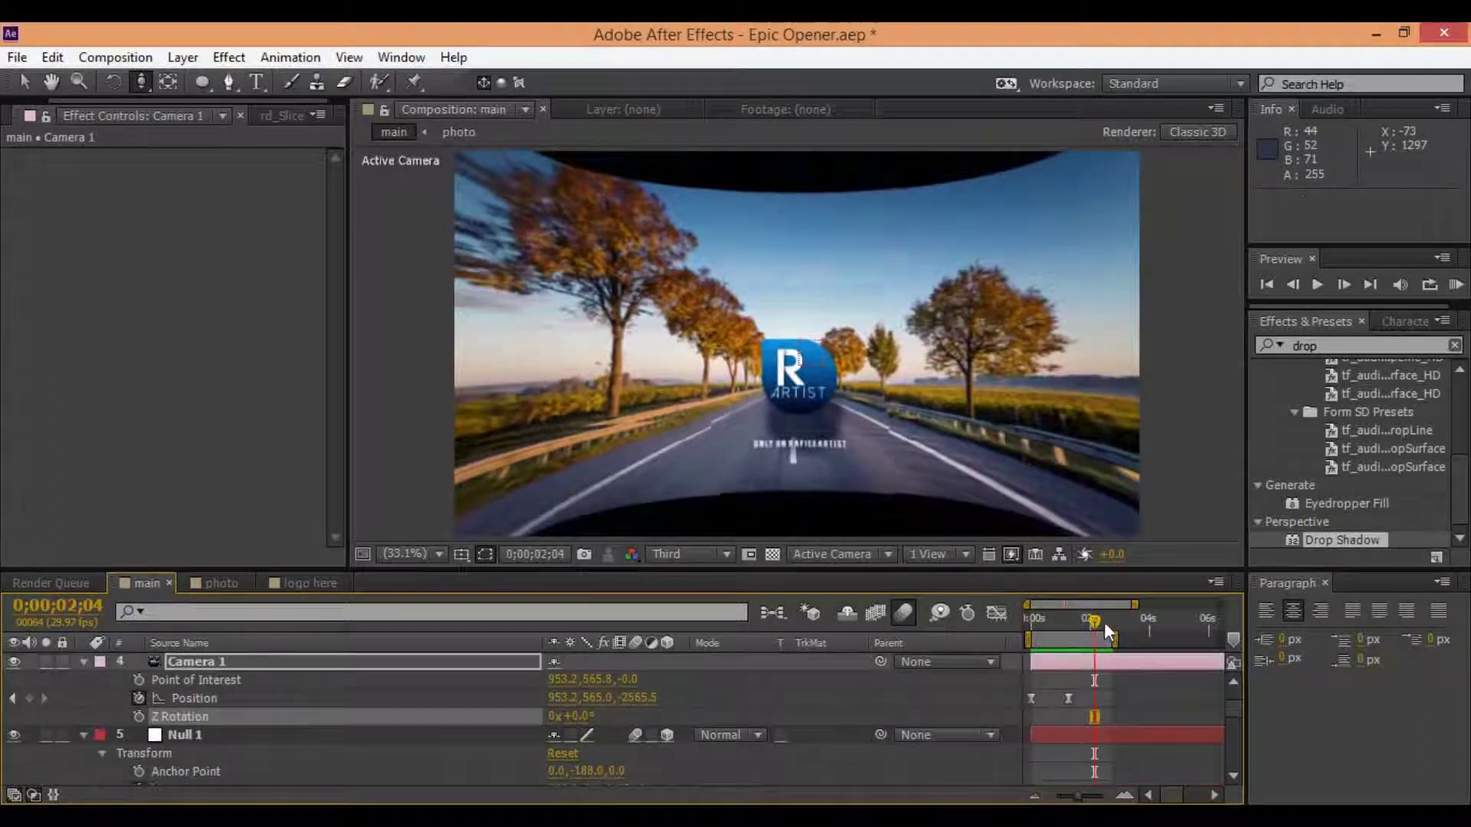
drag(1105, 621, 1077, 633)
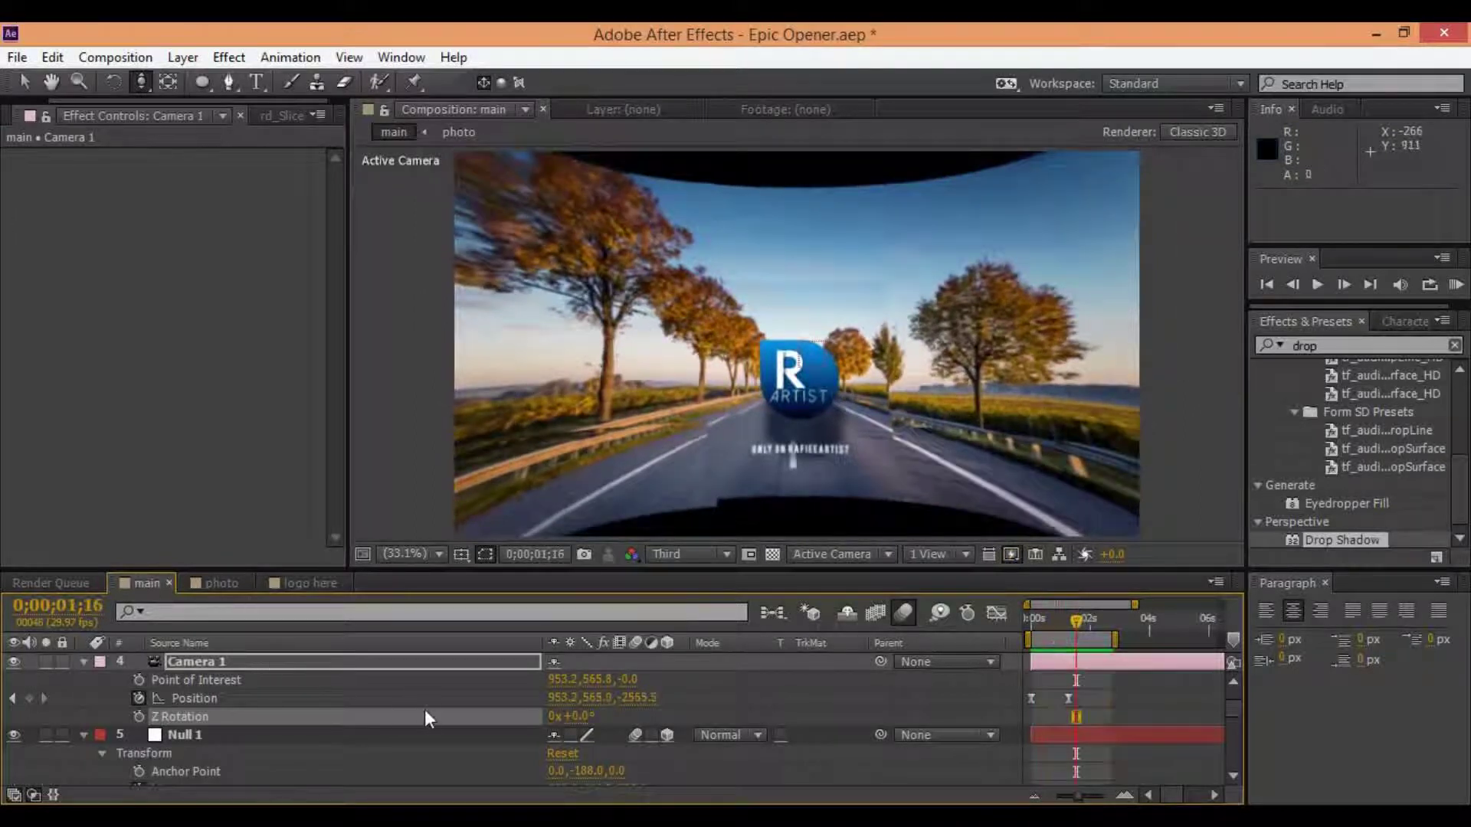
- Collapse all layer properties, preview the comp, and confirm Camera 1's Two-Node 50mm settings
click(789, 721)
key(u)
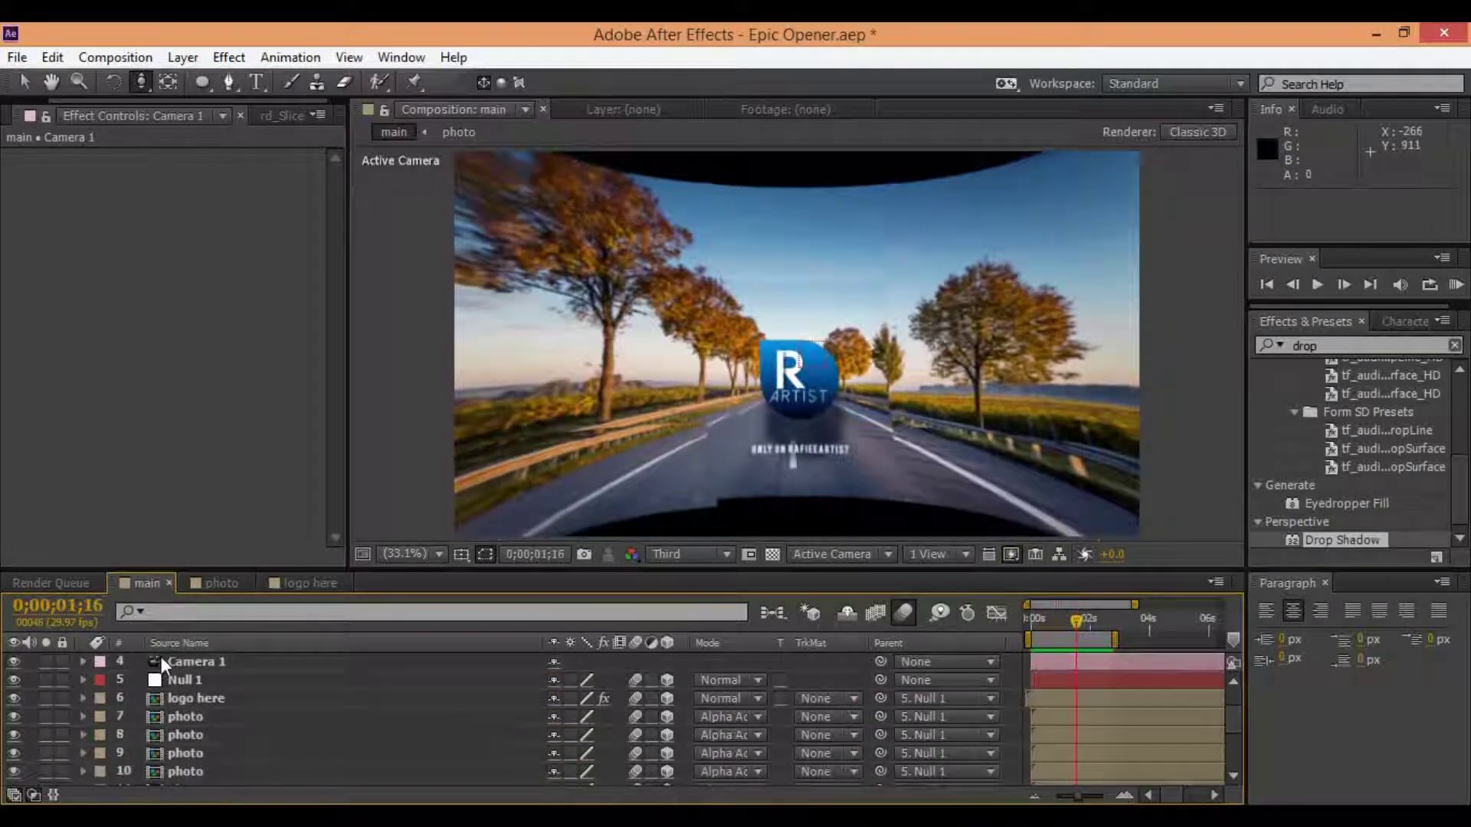
click(182, 681)
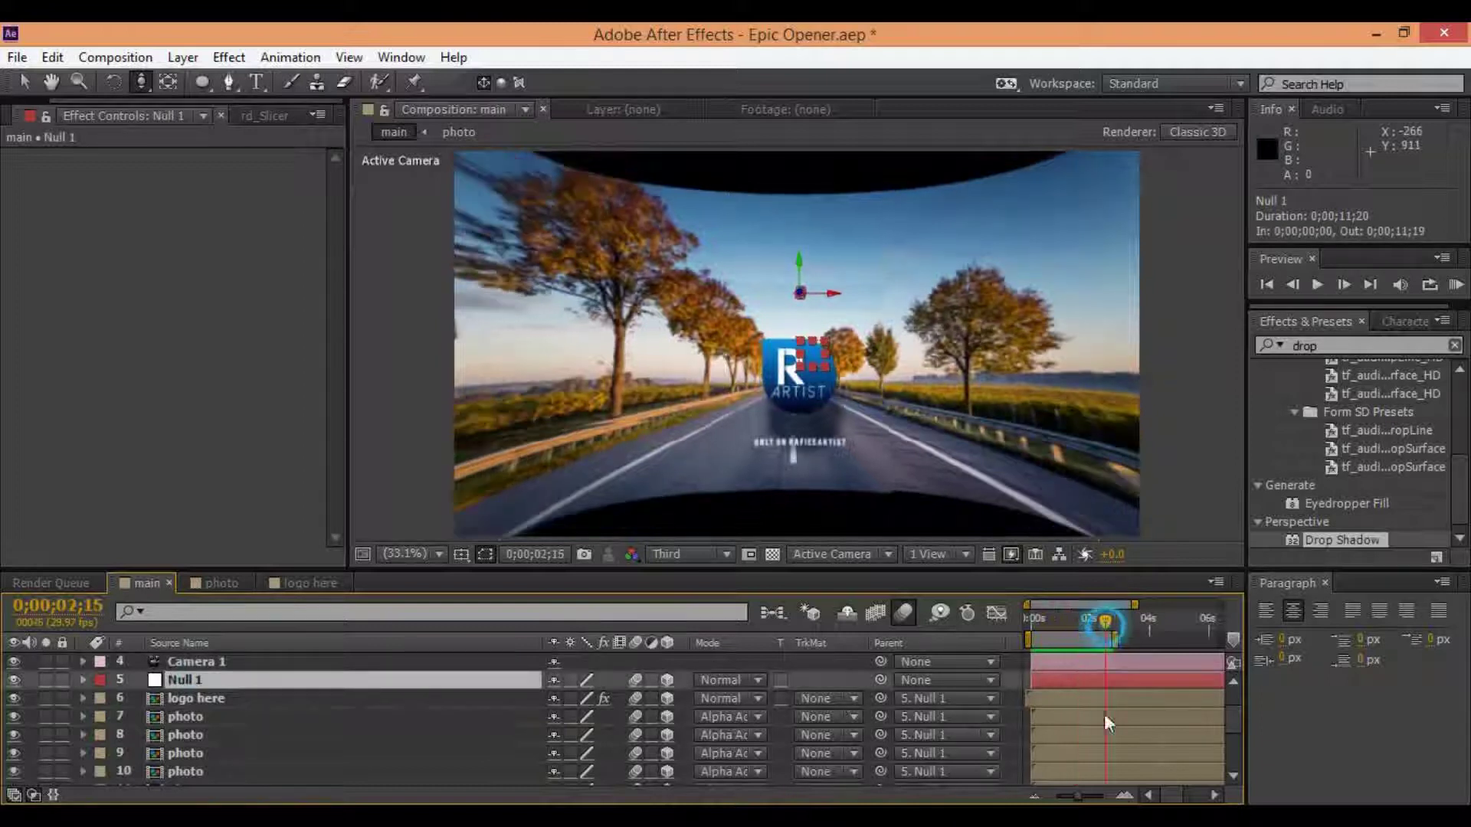
click(1019, 723)
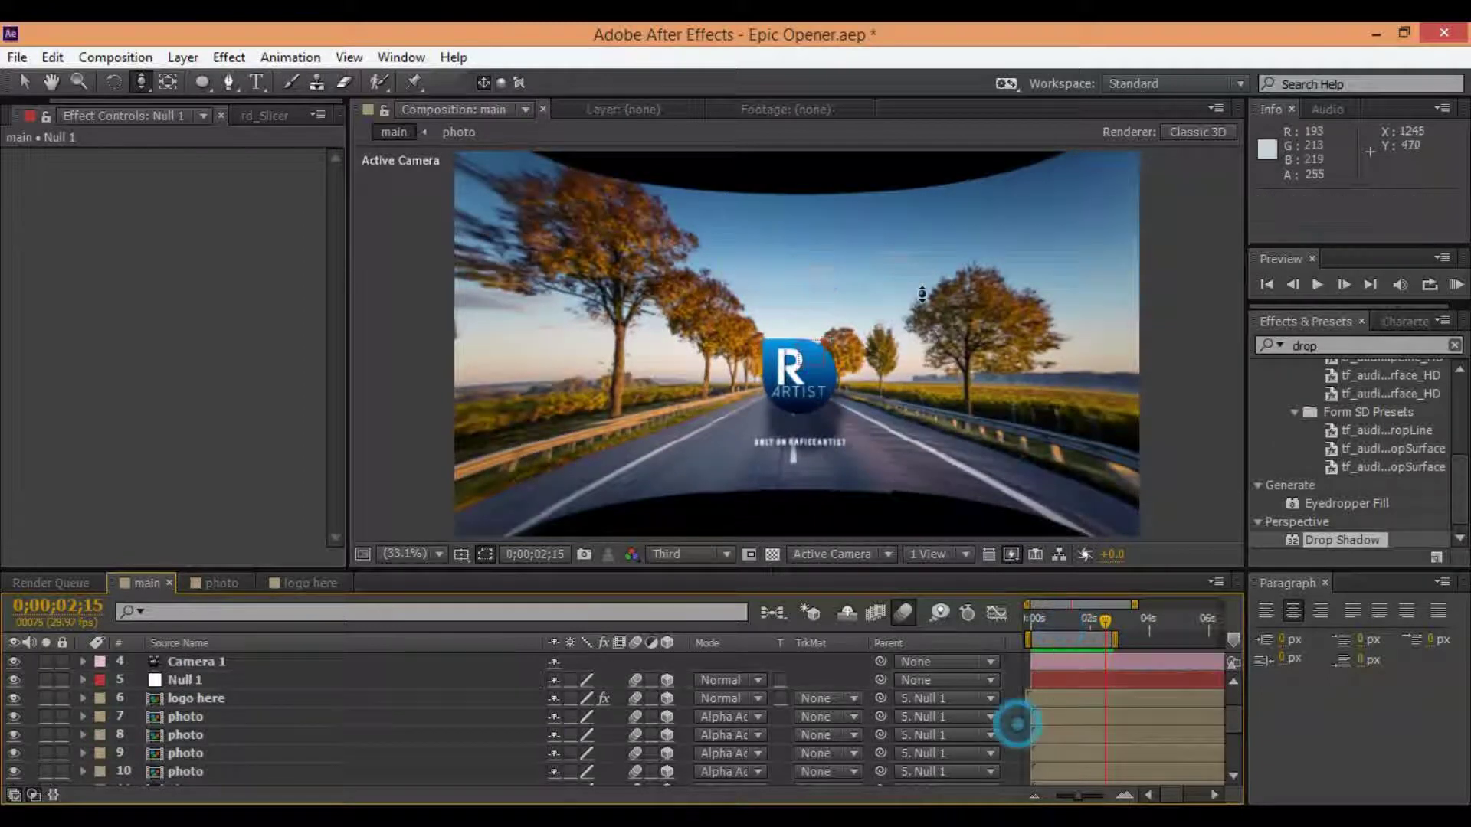
key(space)
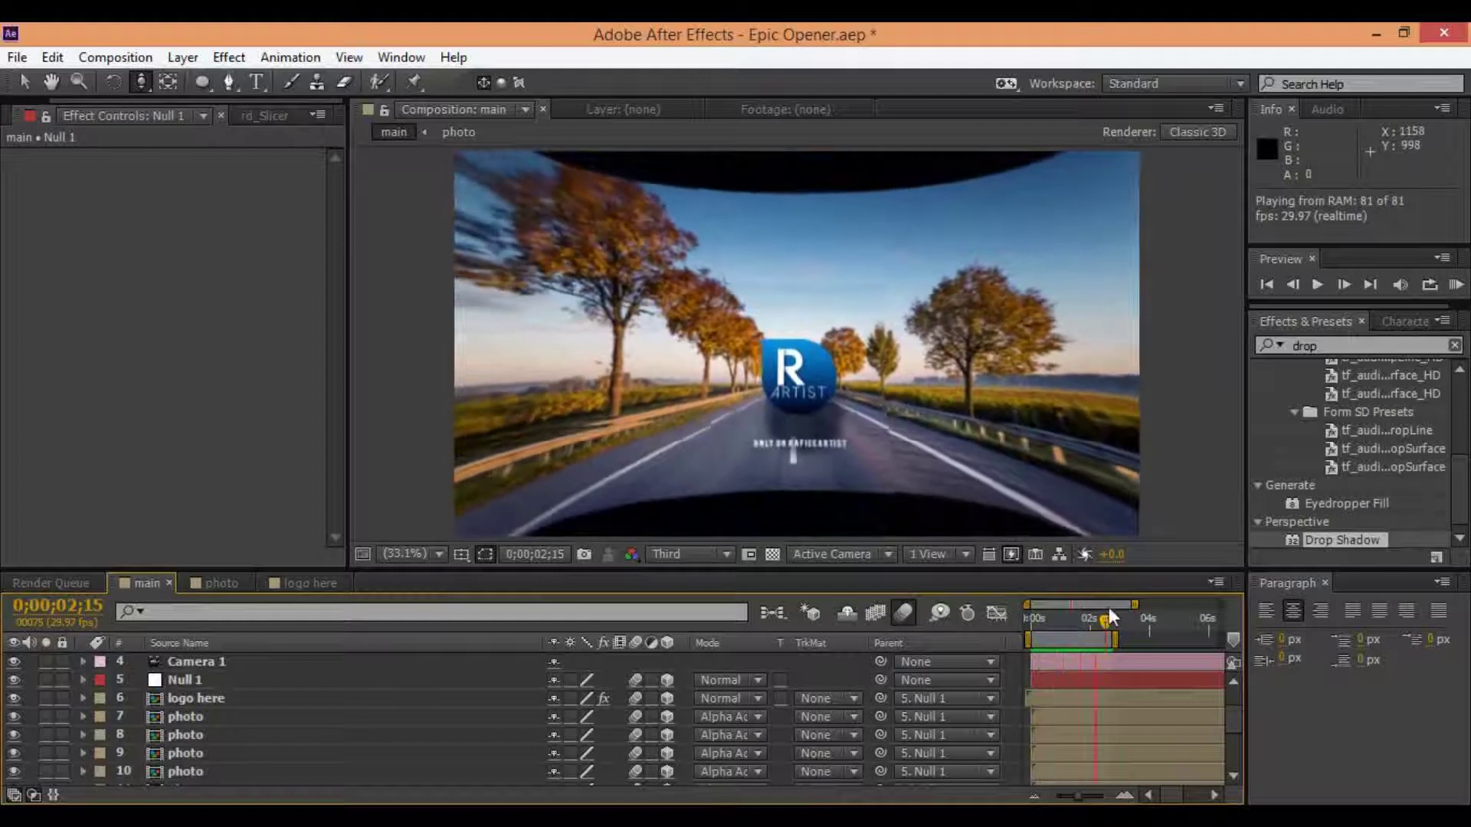
double_click(195, 664)
click(955, 656)
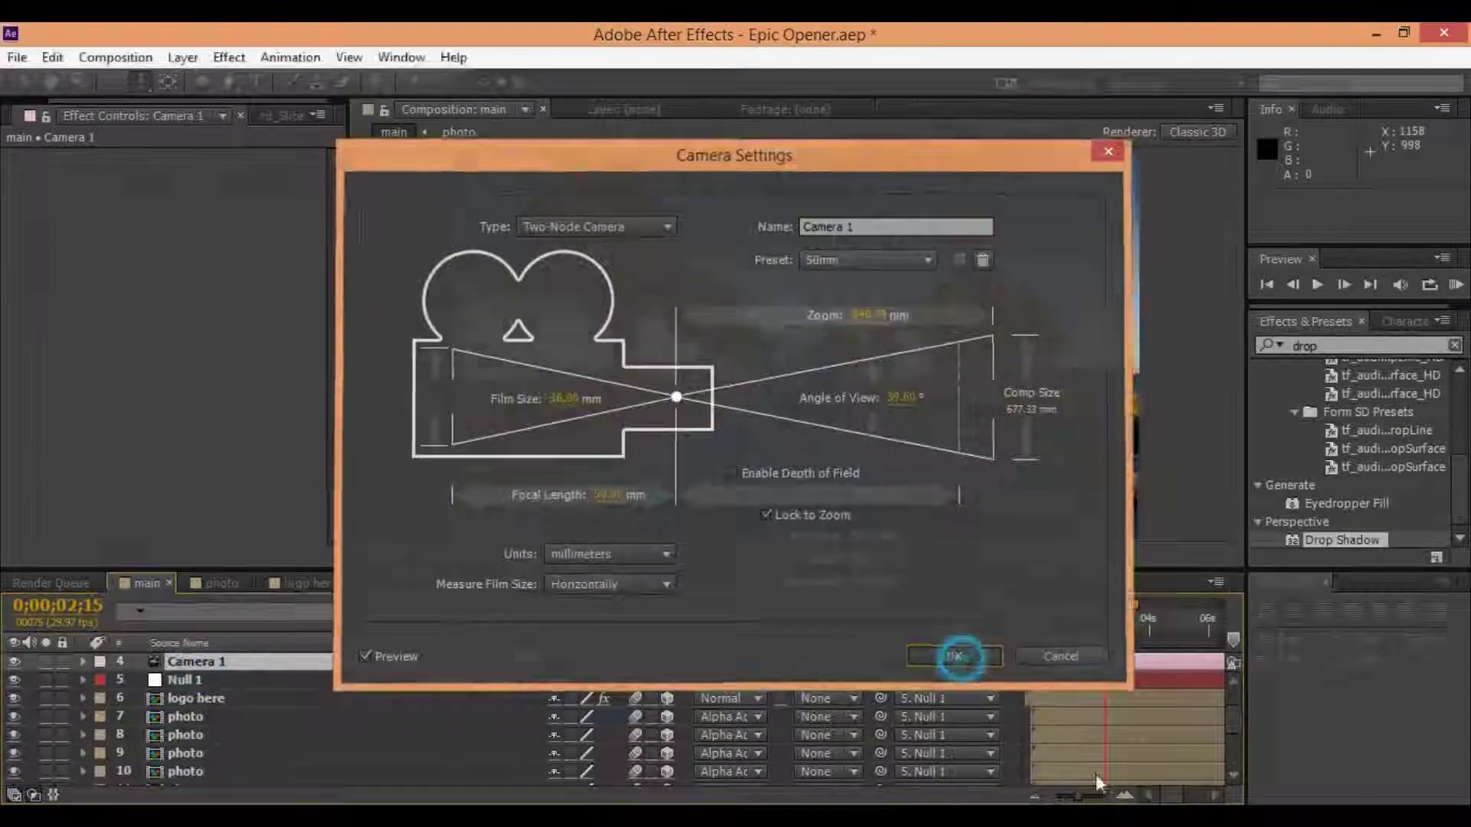